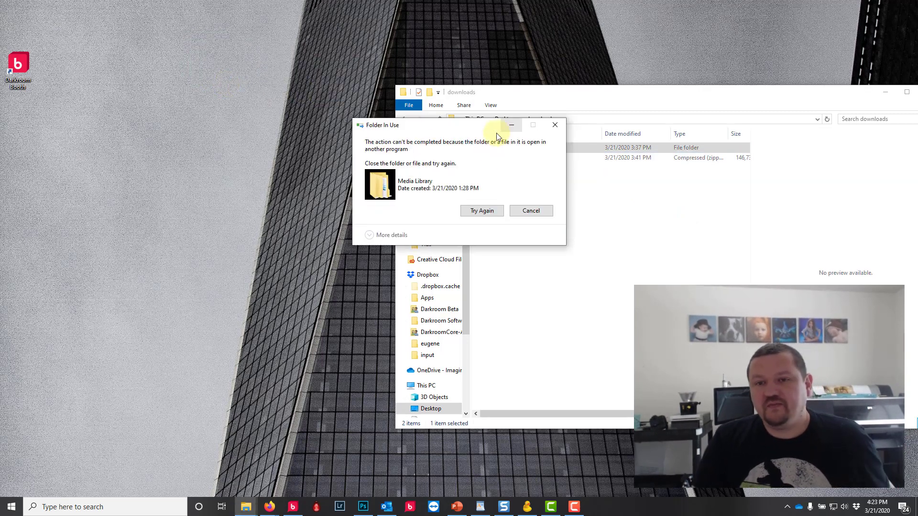
- Dismiss the Folder In Use message and move Media Library.zip from the downloads folder to the desktop
{"action": "left_click", "coordinate": [538, 211]}
{"action": "left_click", "coordinate": [502, 160]}
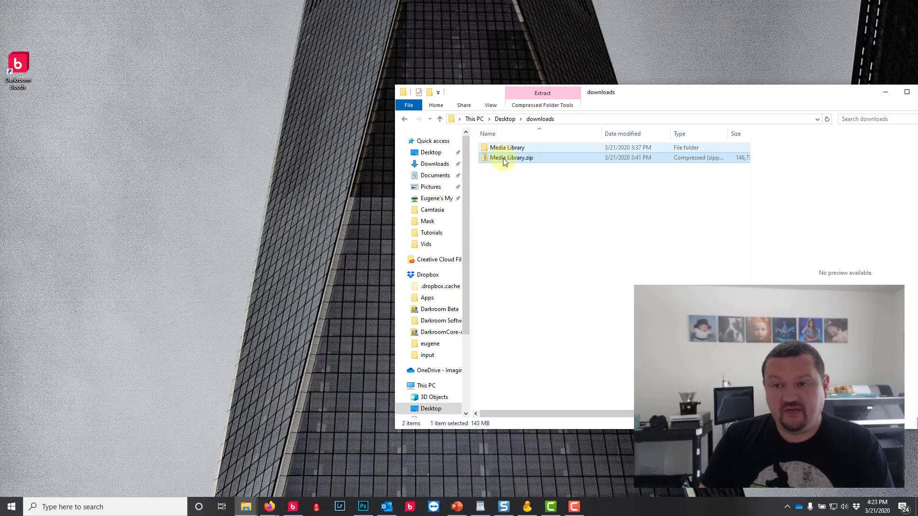
{"action": "left_click_drag", "start_coordinate": [506, 163], "coordinate": [213, 85]}
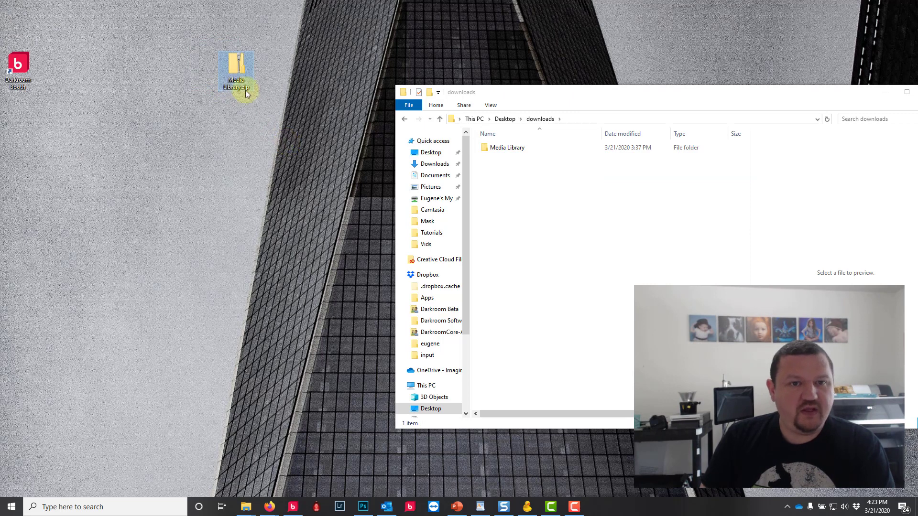
- Extract Media Library.zip into a Media Library folder on the desktop
{"action": "right_click", "coordinate": [233, 74]}
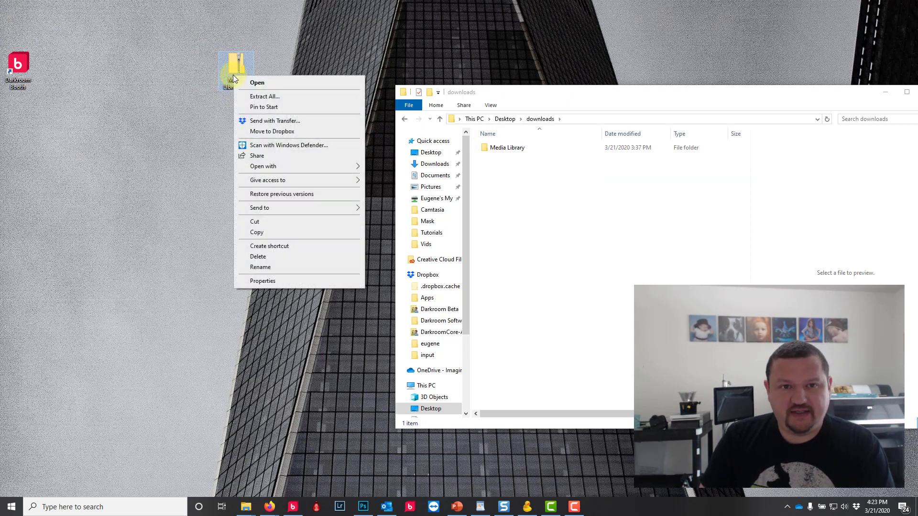
{"action": "left_click", "coordinate": [260, 96]}
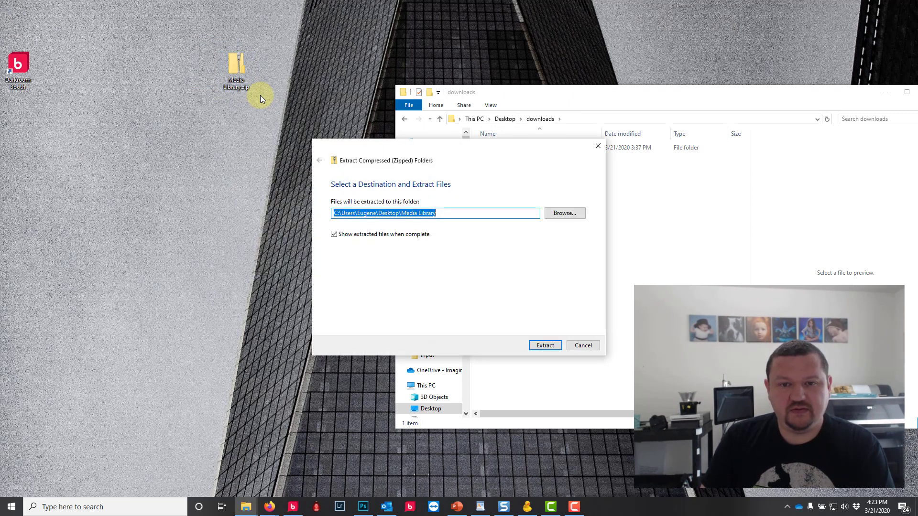
{"action": "left_click", "coordinate": [544, 345]}
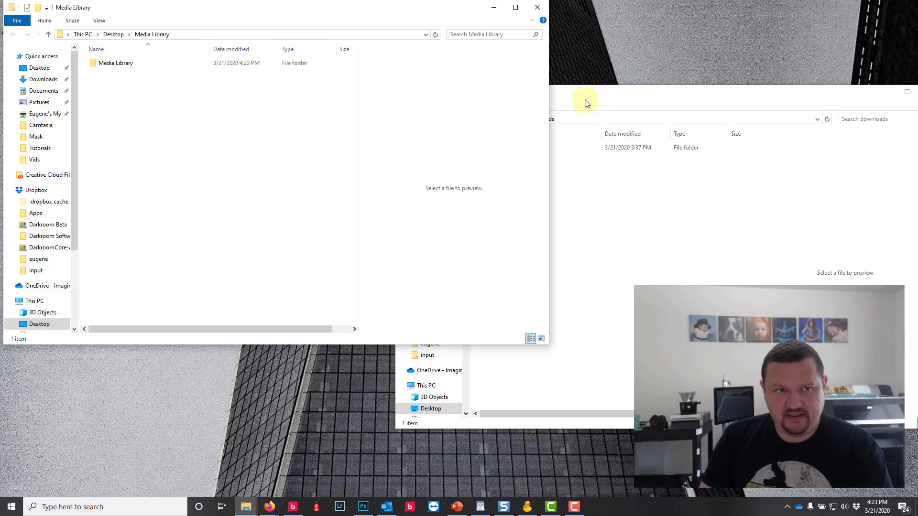
- Move the extracted inner Media Library folder from the desktop folder into Documents
{"action": "left_click", "coordinate": [587, 104]}
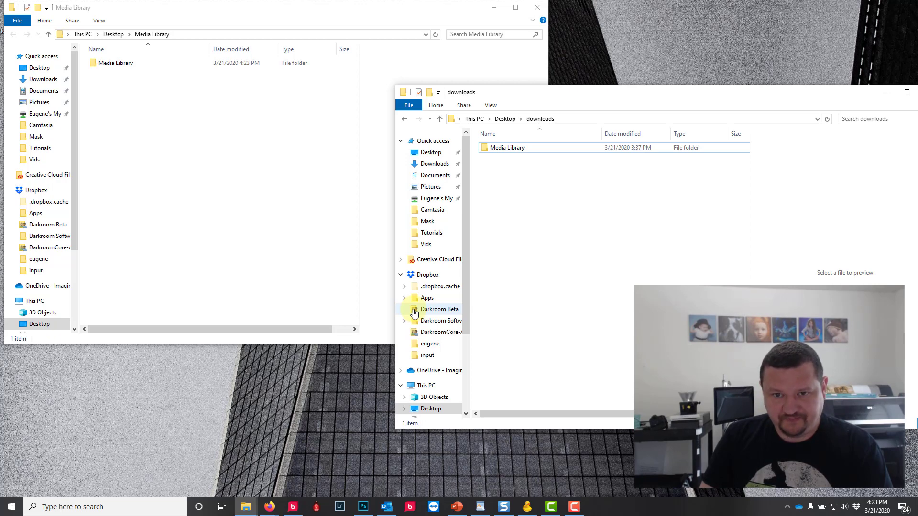
{"action": "left_click", "coordinate": [435, 177]}
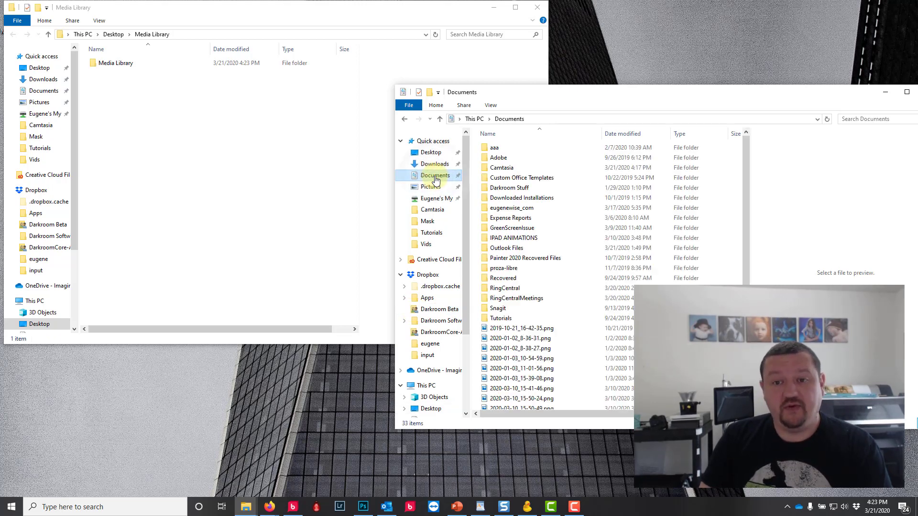
{"action": "left_click", "coordinate": [120, 70]}
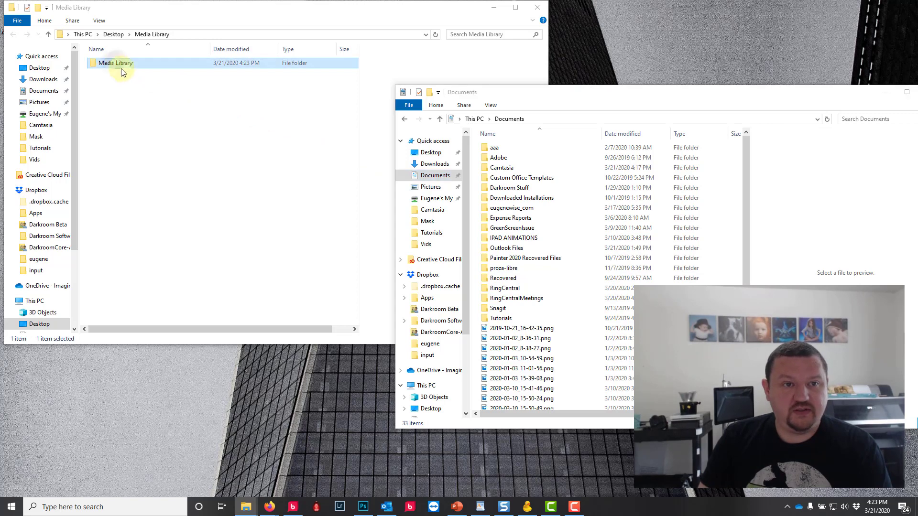
{"action": "left_click_drag", "start_coordinate": [121, 70], "coordinate": [568, 391]}
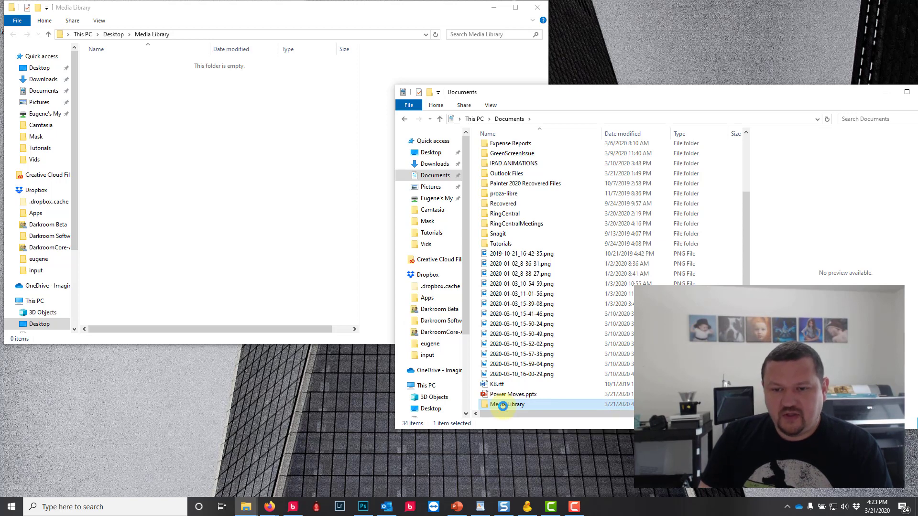
- Include the Media Library folder in Documents as a new Windows library
{"action": "right_click", "coordinate": [502, 405]}
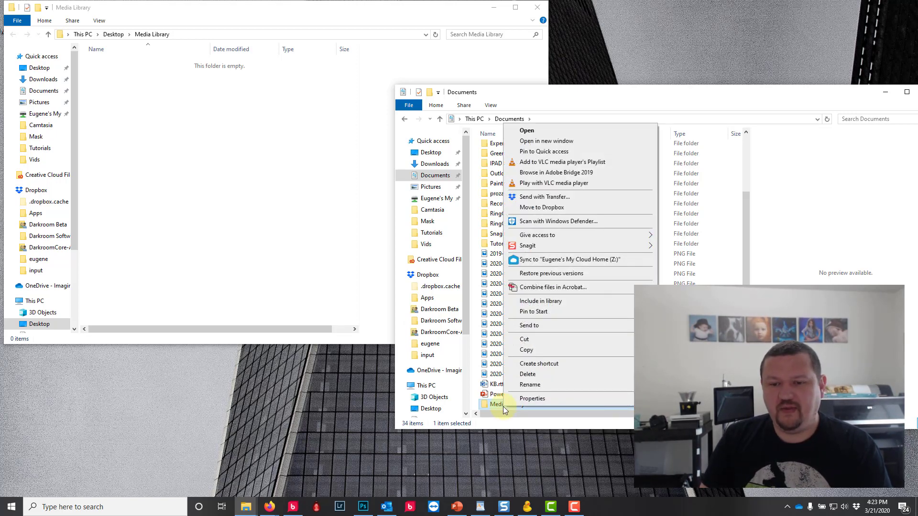
{"action": "left_click", "coordinate": [492, 405]}
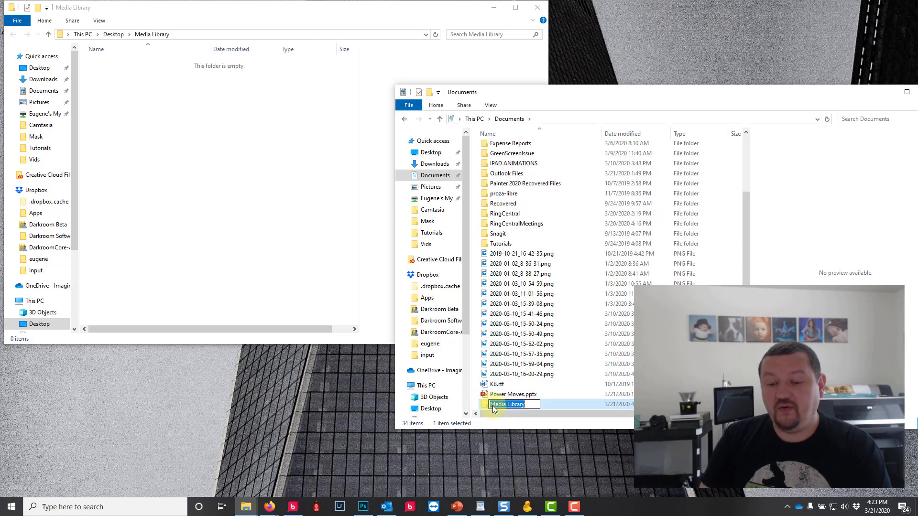
{"action": "right_click", "coordinate": [546, 405]}
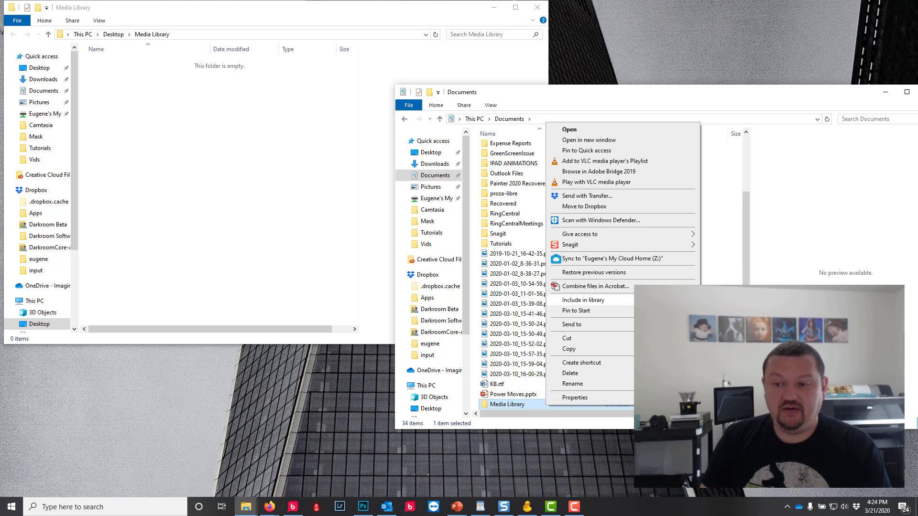
{"action": "left_click", "coordinate": [724, 364]}
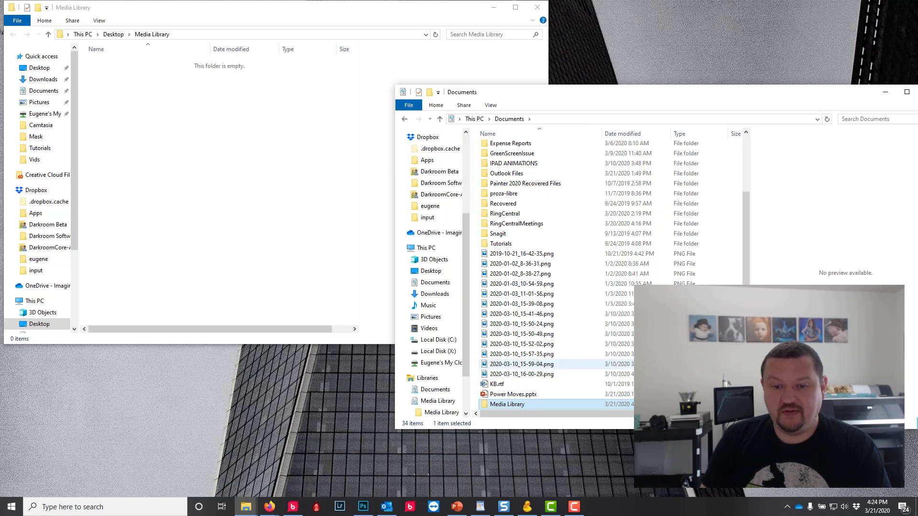
- Open the Media Library folder inside the Media Library library under Libraries
{"action": "left_click", "coordinate": [426, 379]}
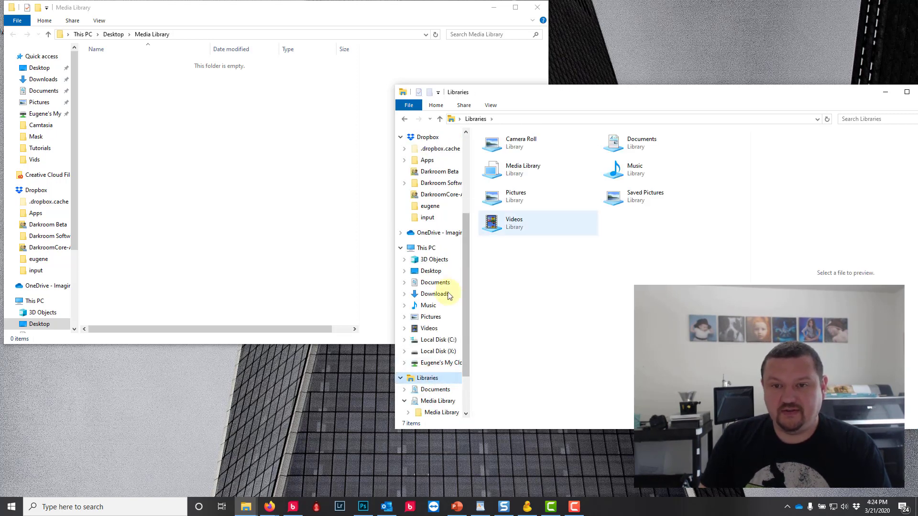
{"action": "left_click_drag", "start_coordinate": [467, 220], "coordinate": [465, 301]}
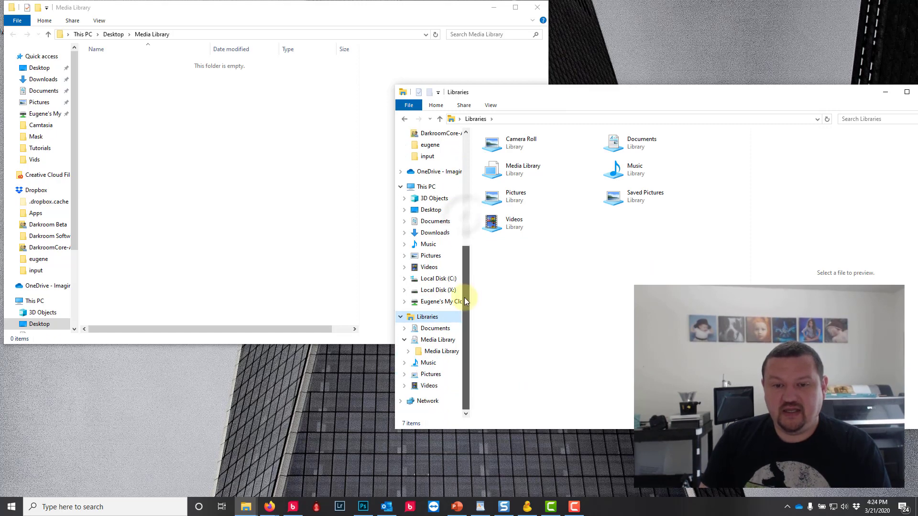
{"action": "left_click", "coordinate": [437, 356]}
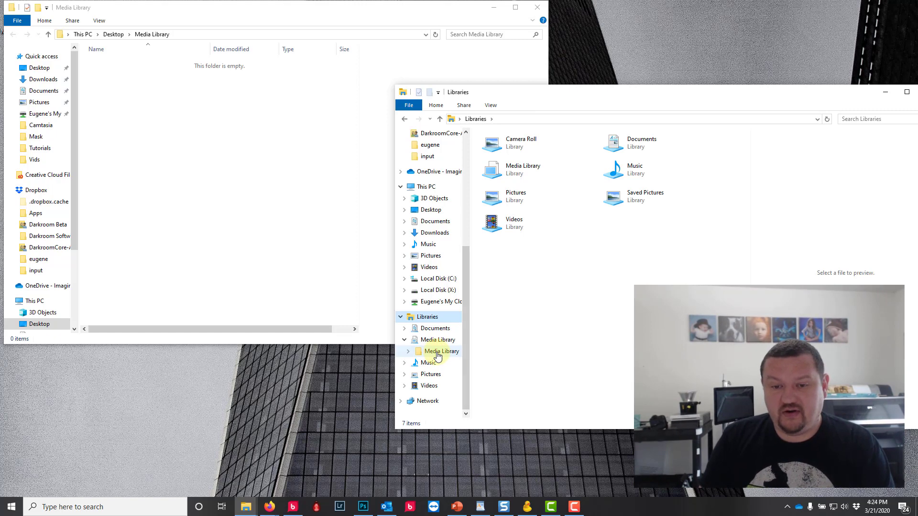
{"action": "left_click", "coordinate": [437, 356]}
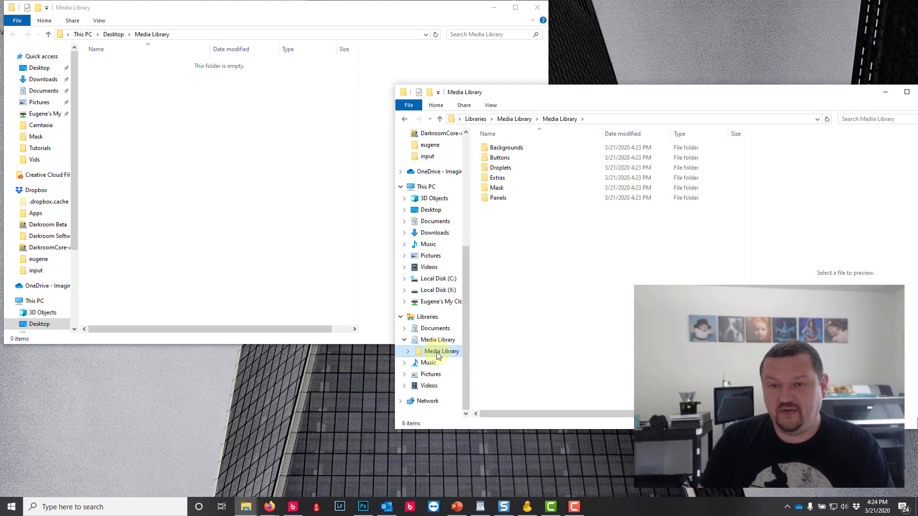
- Open the Backgrounds folder, show its files as extra large icons and look through the metal background images
{"action": "double_click", "coordinate": [512, 147]}
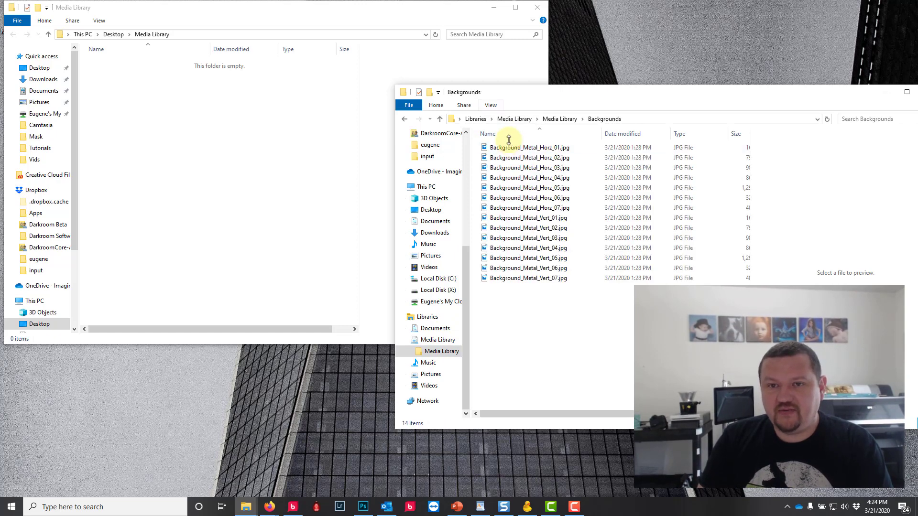
{"action": "left_click", "coordinate": [490, 105]}
{"action": "left_click", "coordinate": [510, 119]}
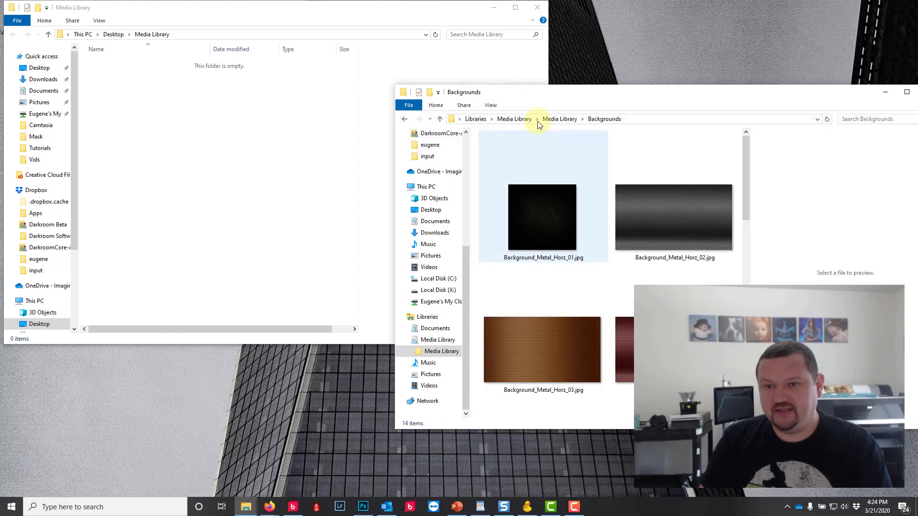
{"action": "scroll", "coordinate": [746, 148], "scroll_direction": "down", "scroll_amount": 8}
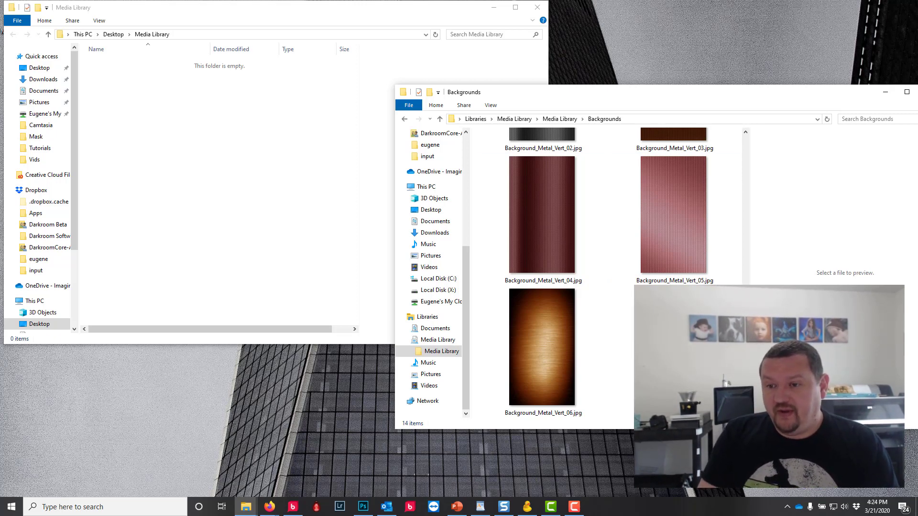
{"action": "scroll", "coordinate": [611, 239], "scroll_direction": "up", "scroll_amount": 5}
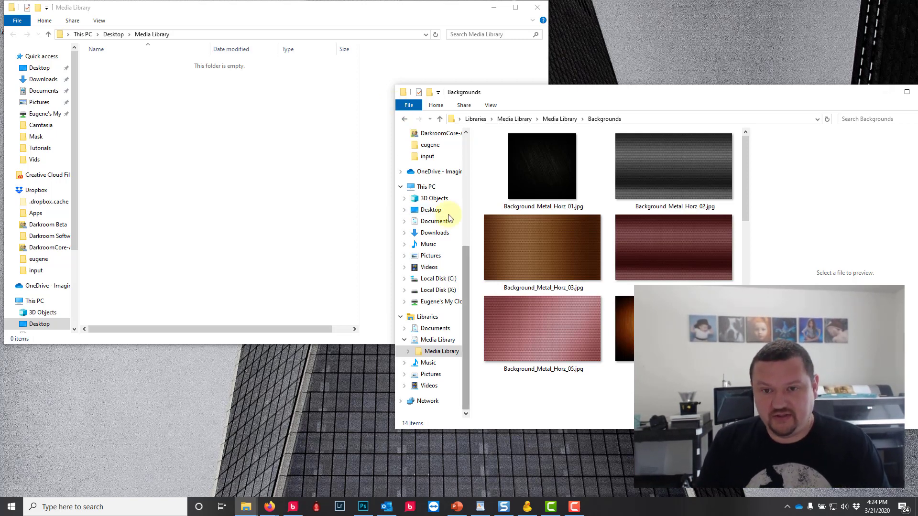
{"action": "left_click_drag", "start_coordinate": [467, 251], "coordinate": [467, 142]}
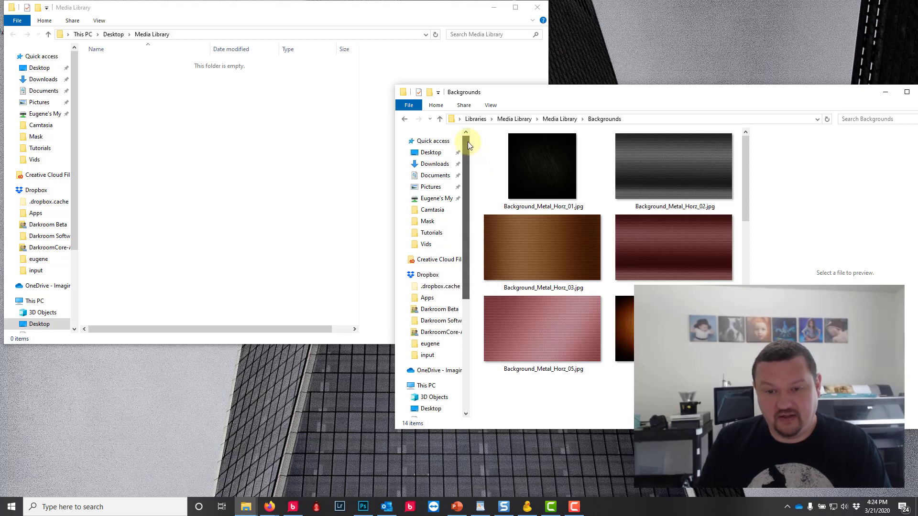
{"action": "scroll", "coordinate": [453, 221], "scroll_direction": "down", "scroll_amount": 4}
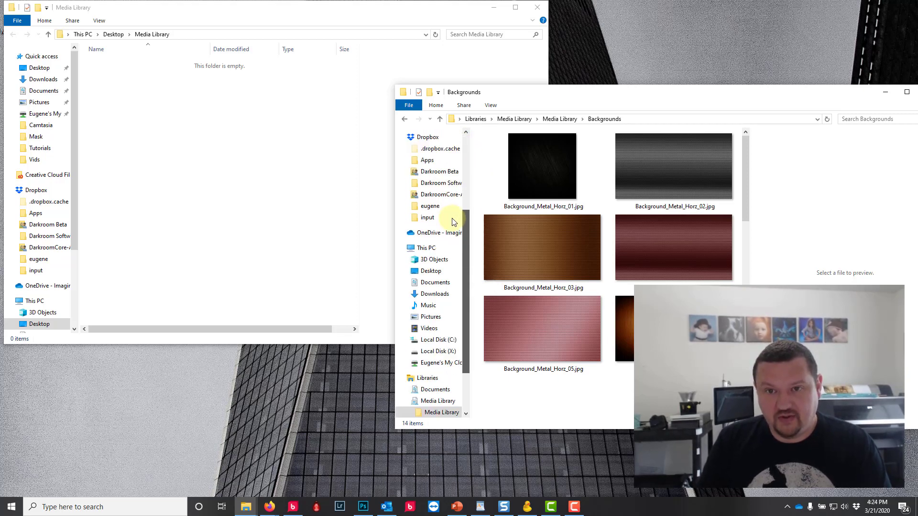
- Open the Glossy_Gold-Dark folder inside Buttons and show its button images as large icons
{"action": "left_click", "coordinate": [403, 119]}
{"action": "double_click", "coordinate": [499, 158]}
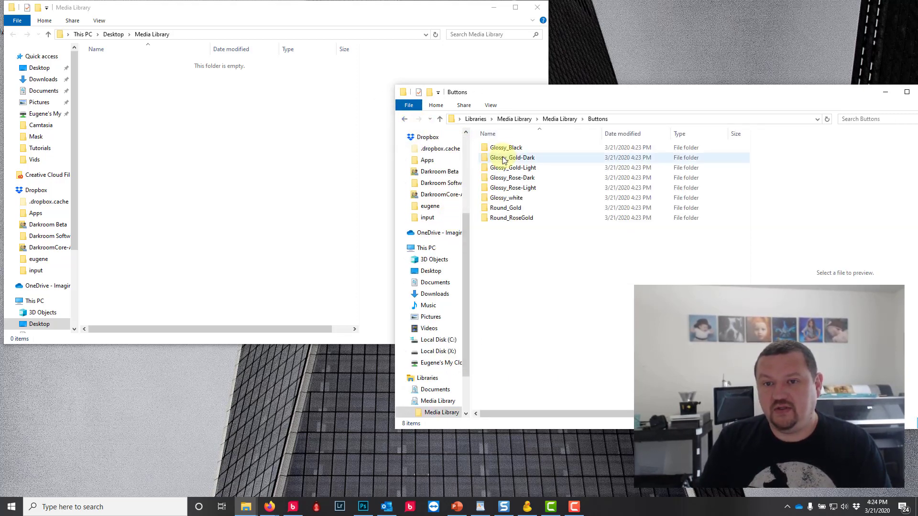
{"action": "double_click", "coordinate": [503, 158]}
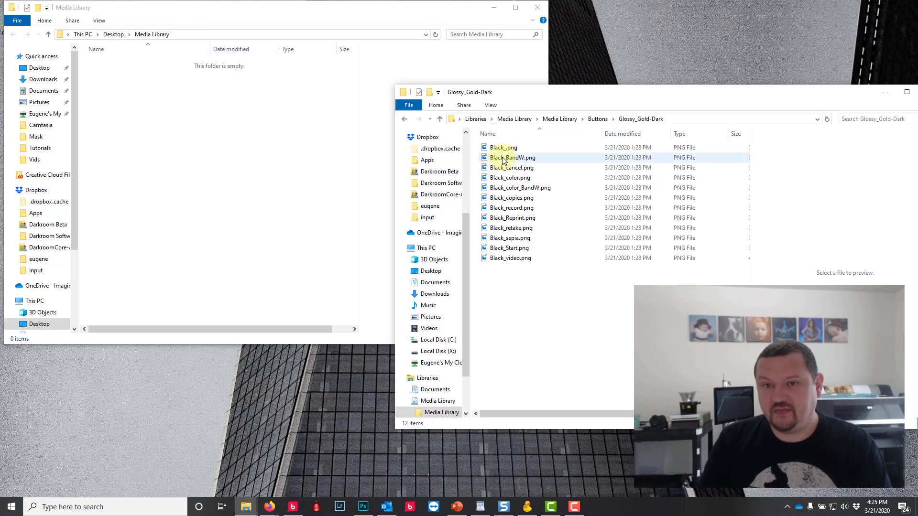
{"action": "left_click", "coordinate": [492, 105]}
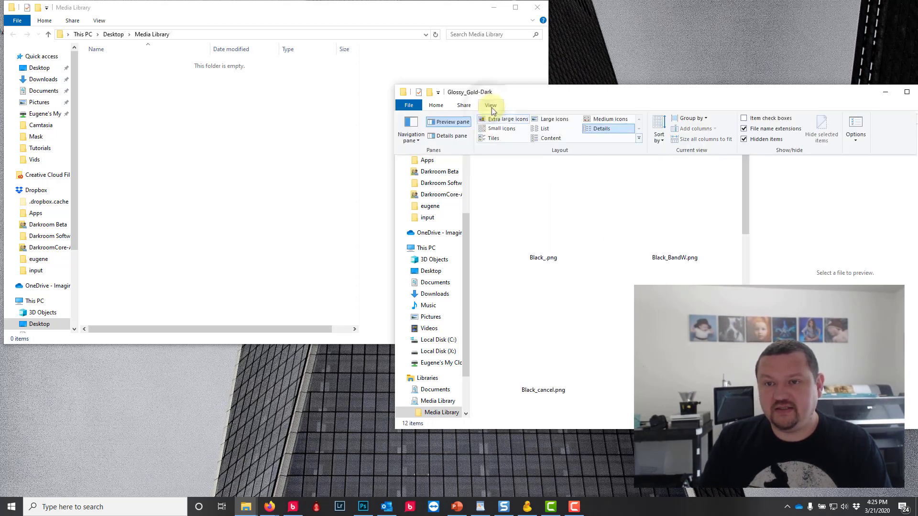
{"action": "left_click", "coordinate": [541, 121]}
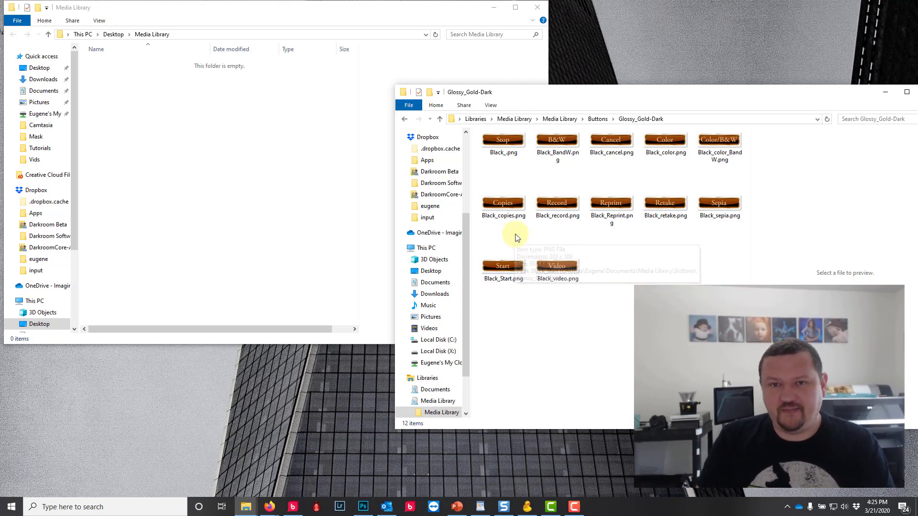
- Return to the Media Library folder, open Extras and show its images as extra large icons
{"action": "left_click", "coordinate": [406, 118]}
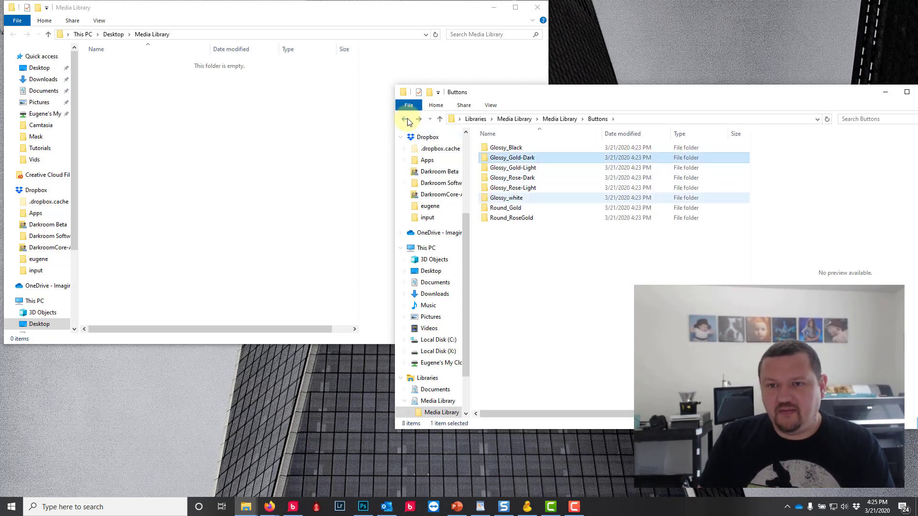
{"action": "left_click", "coordinate": [560, 119]}
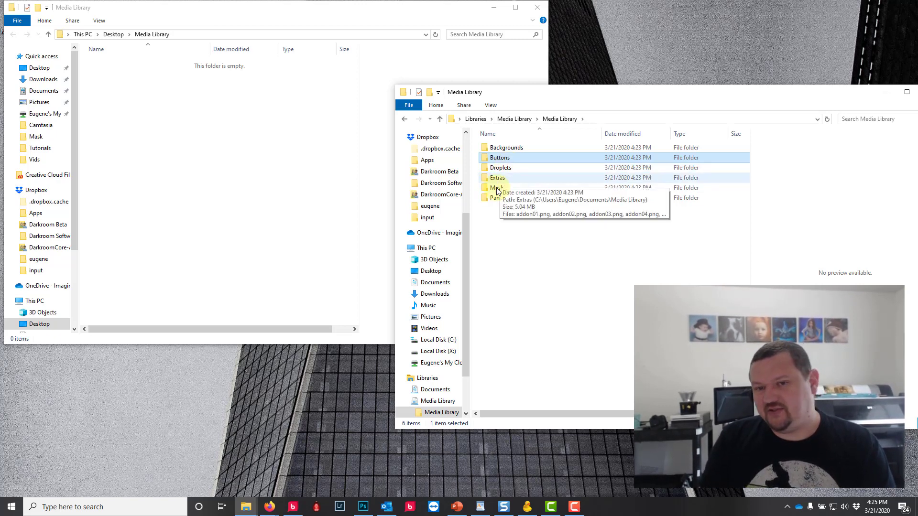
{"action": "left_click", "coordinate": [498, 181]}
{"action": "double_click", "coordinate": [498, 181]}
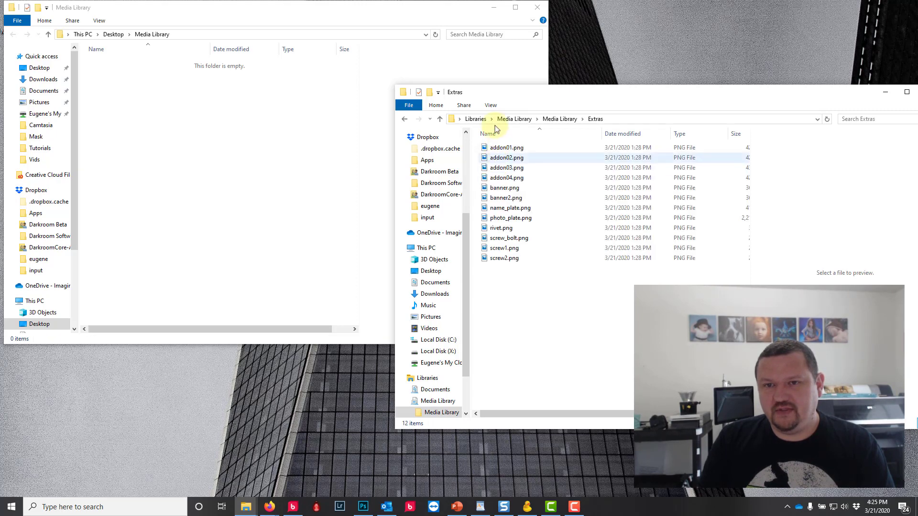
{"action": "left_click", "coordinate": [490, 105]}
{"action": "left_click", "coordinate": [506, 121]}
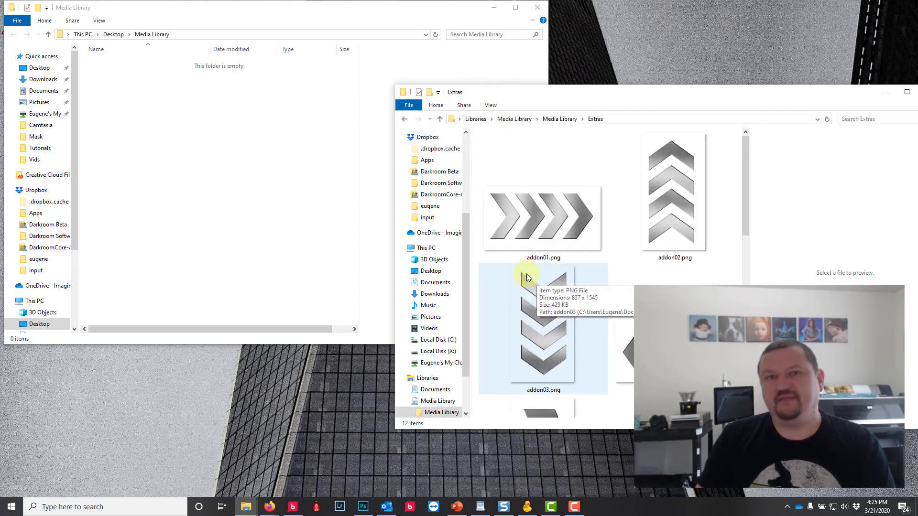
- Leave the Extras folder and open Local Disk (X:)
{"action": "left_click", "coordinate": [405, 119]}
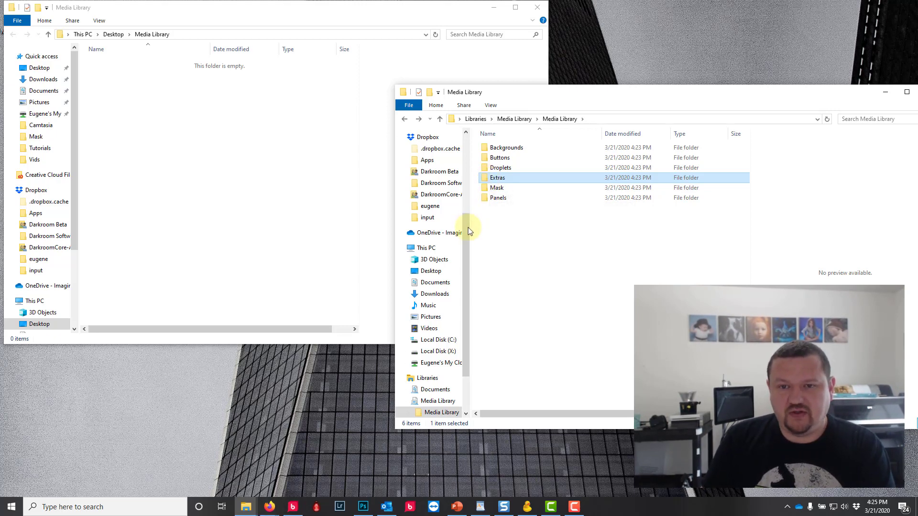
{"action": "left_click_drag", "start_coordinate": [468, 230], "coordinate": [464, 266]}
{"action": "left_click", "coordinate": [438, 290]}
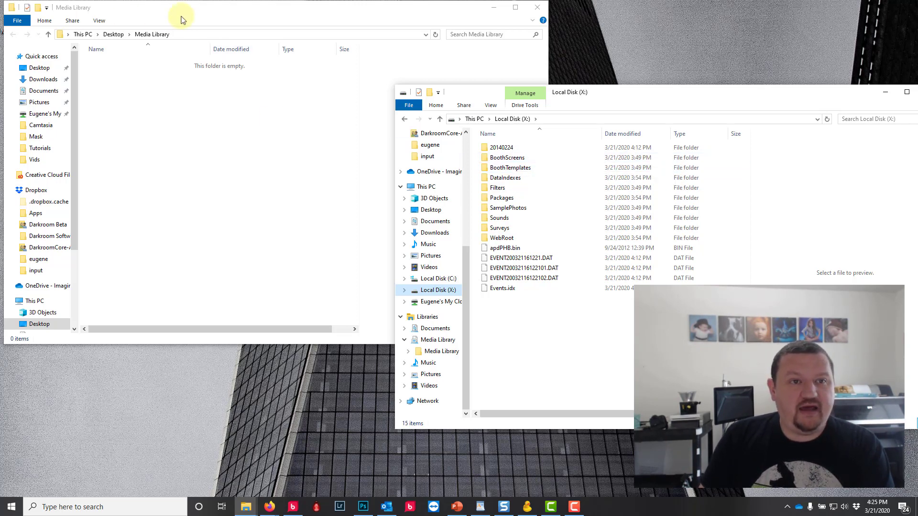
- Move the empty Media Library window down to uncover the desktop and bring the Demo Files folder onto the open desktop area
{"action": "left_click", "coordinate": [211, 12]}
{"action": "left_click_drag", "start_coordinate": [161, 8], "coordinate": [380, 308]}
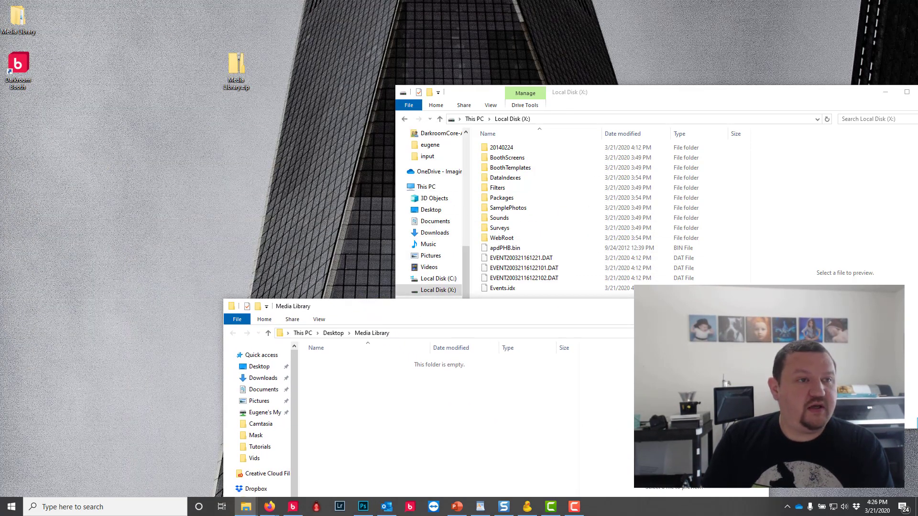
{"action": "left_click_drag", "start_coordinate": [0, 220], "coordinate": [194, 162]}
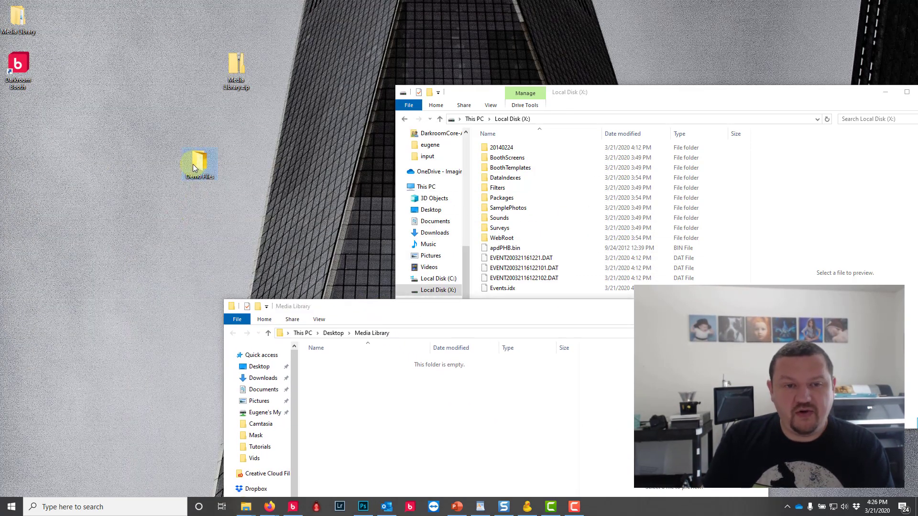
- Copy Mirror - V.xbdr from the Demo Files folder into BoothScreens on Local Disk (X:), replacing the existing file
{"action": "double_click", "coordinate": [194, 164]}
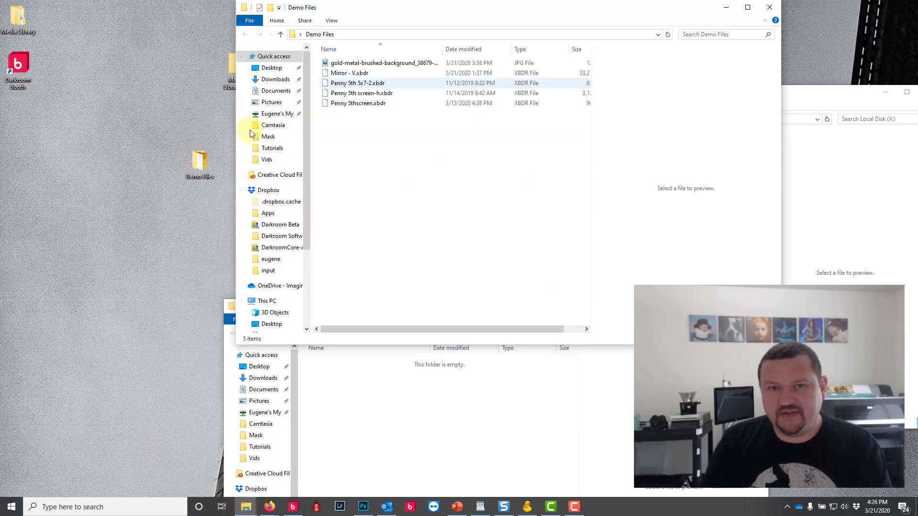
{"action": "left_click", "coordinate": [335, 73]}
{"action": "left_click_drag", "start_coordinate": [393, 12], "coordinate": [231, 263]}
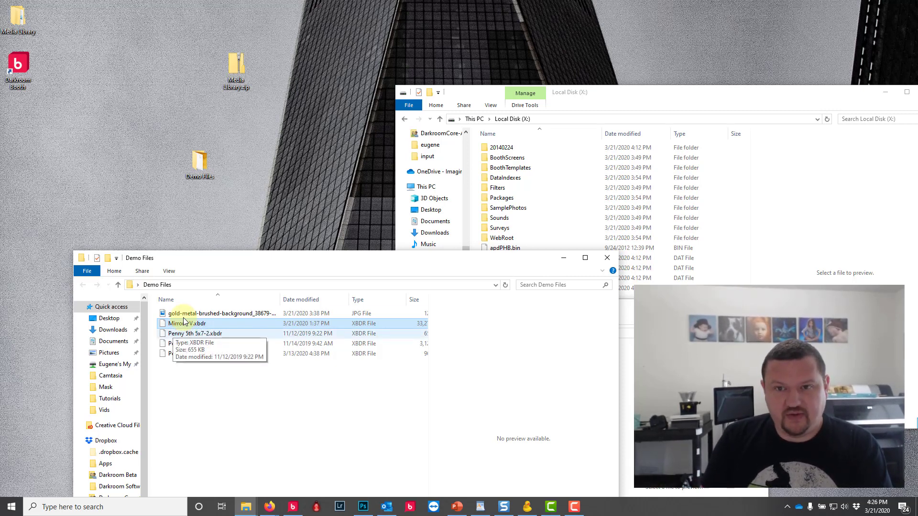
{"action": "double_click", "coordinate": [497, 160]}
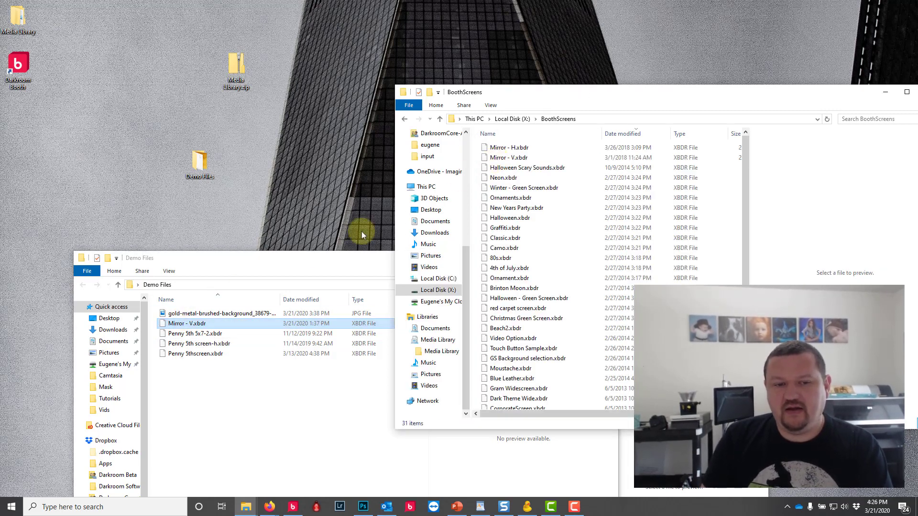
{"action": "left_click_drag", "start_coordinate": [188, 327], "coordinate": [587, 244]}
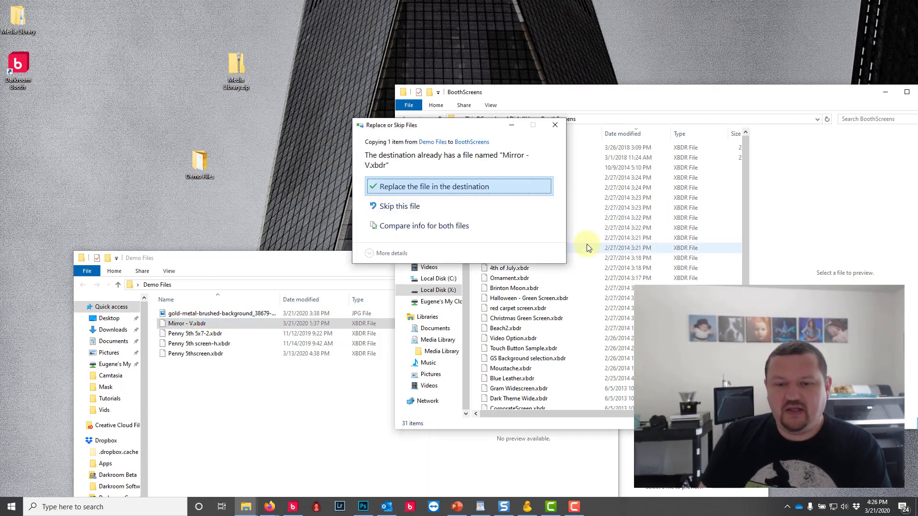
{"action": "left_click", "coordinate": [417, 186]}
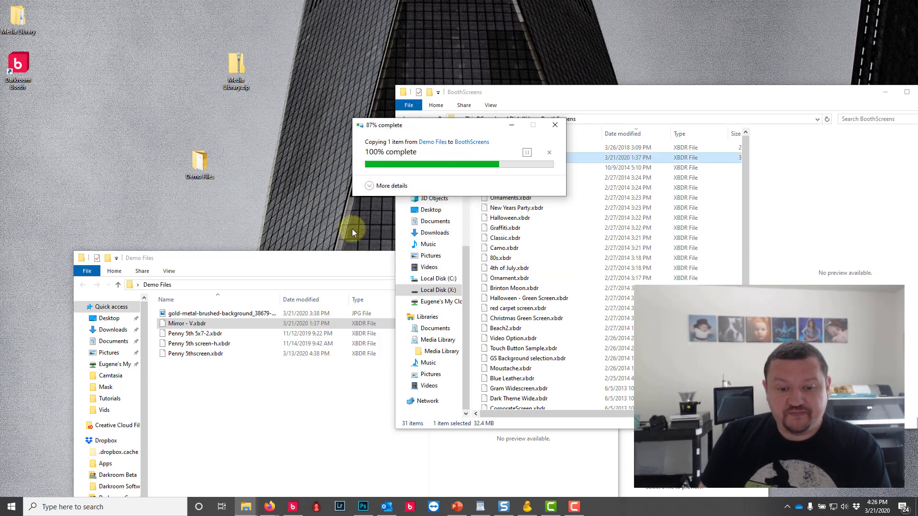
- Copy Penny 5th screen-h.xbdr and Penny 5thscreen.xbdr from Demo Files into the BoothScreens folder
{"action": "left_click", "coordinate": [178, 344]}
{"action": "left_click", "coordinate": [187, 355], "text": "shift"}
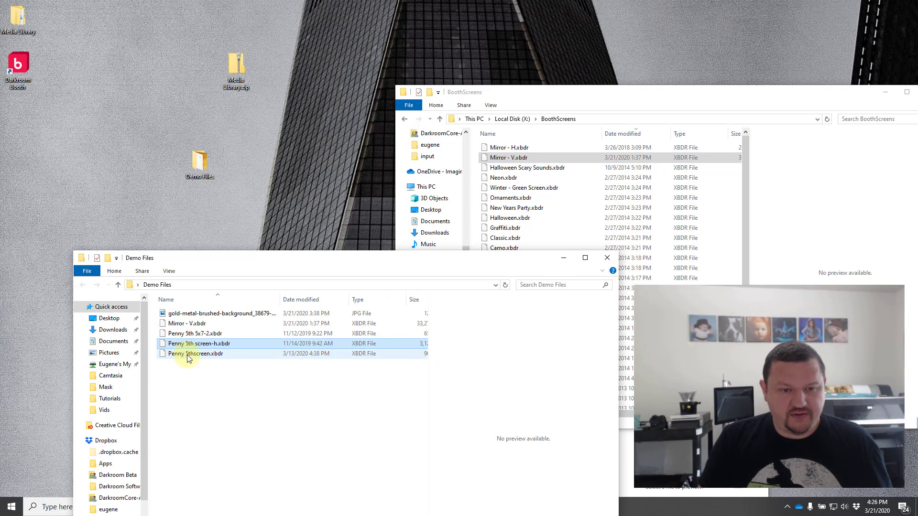
{"action": "left_click_drag", "start_coordinate": [187, 355], "coordinate": [647, 214]}
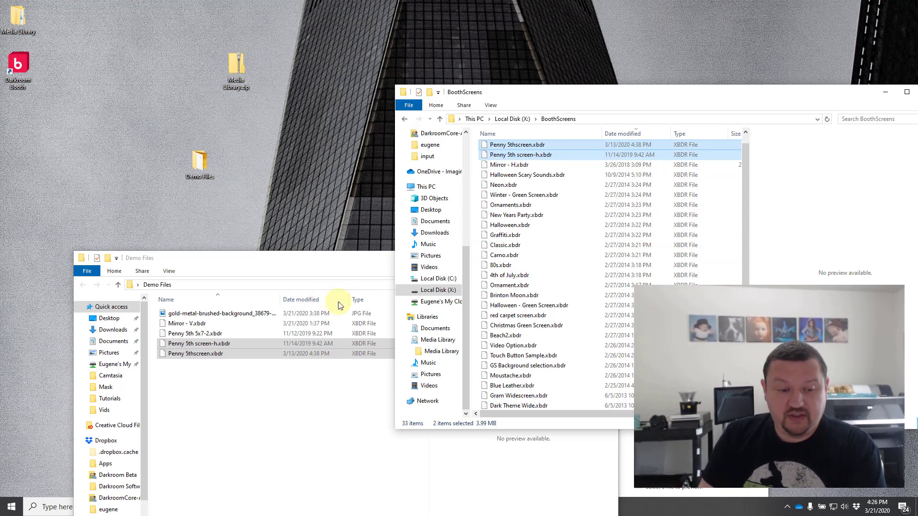
- Switch to Darkroom Booth, browse the screen templates for Sample Beach Theme and select Penny 5th screen-h
{"action": "left_click", "coordinate": [708, 508]}
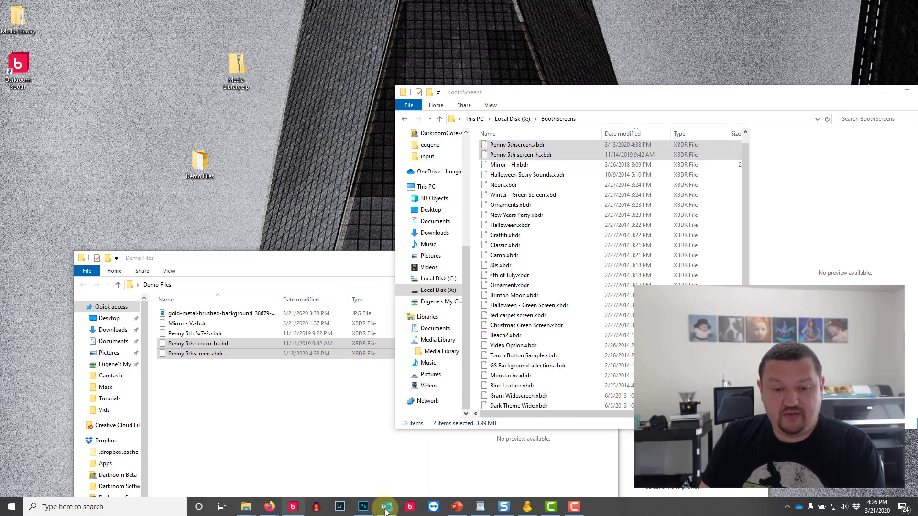
{"action": "left_click", "coordinate": [292, 507]}
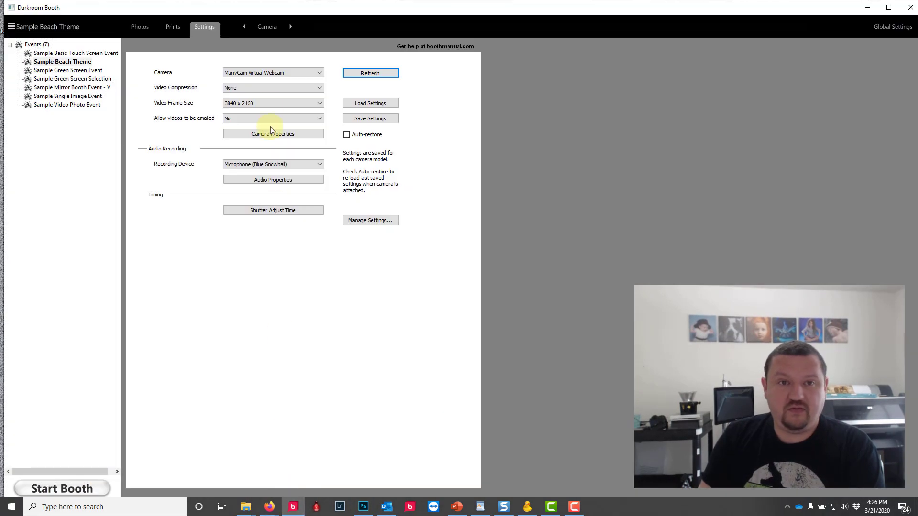
{"action": "left_click", "coordinate": [265, 27]}
{"action": "left_click", "coordinate": [292, 59]}
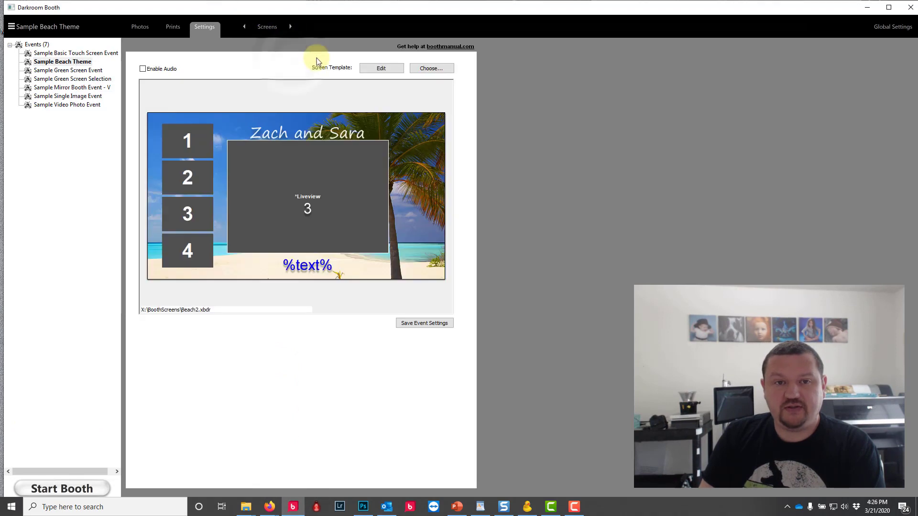
{"action": "left_click", "coordinate": [431, 65]}
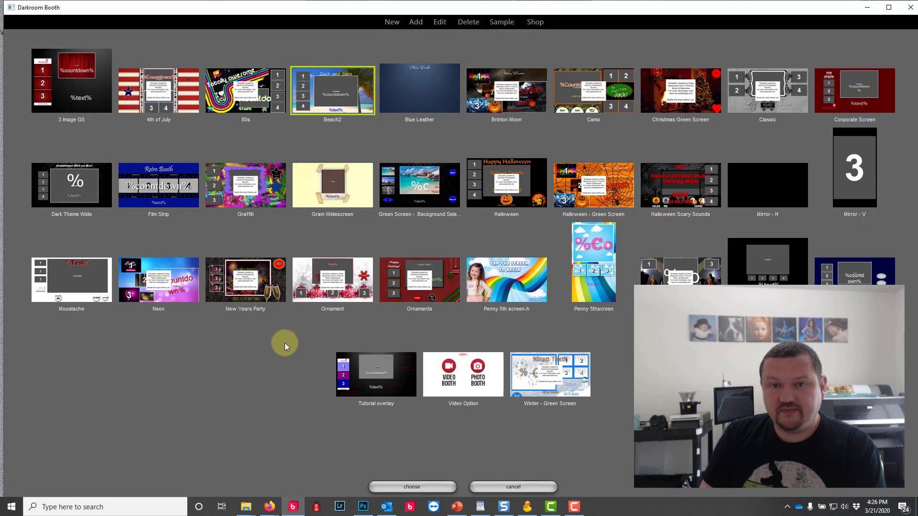
{"action": "left_click", "coordinate": [493, 300]}
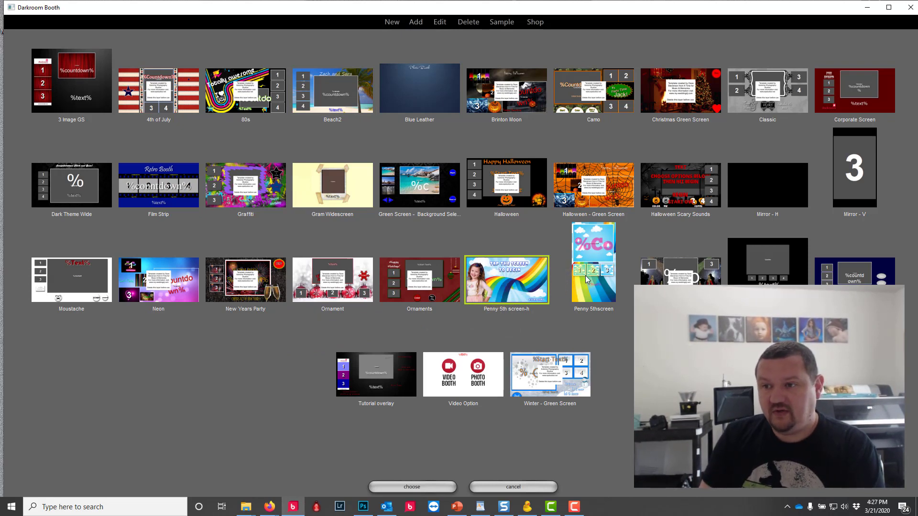
- View the Mirror - V screen template in the editor, cancel out of it and leave the template selection
{"action": "double_click", "coordinate": [854, 166]}
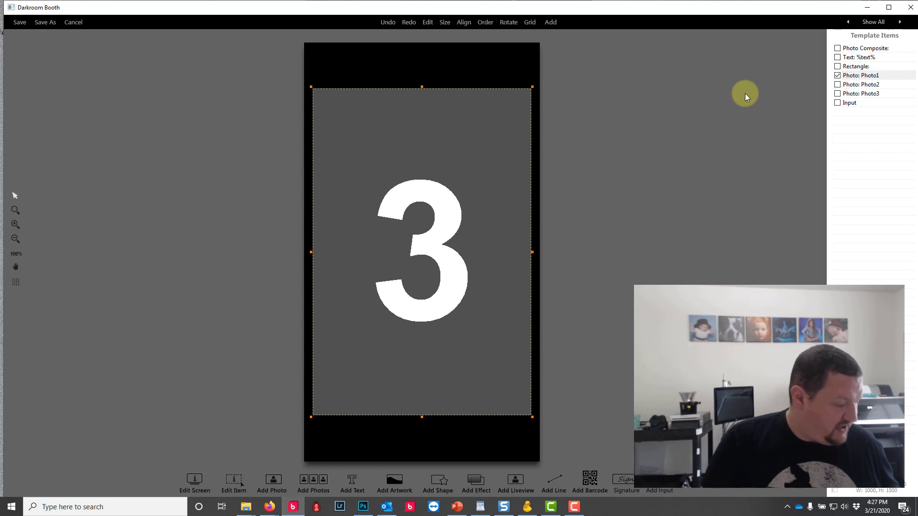
{"action": "left_click", "coordinate": [78, 25]}
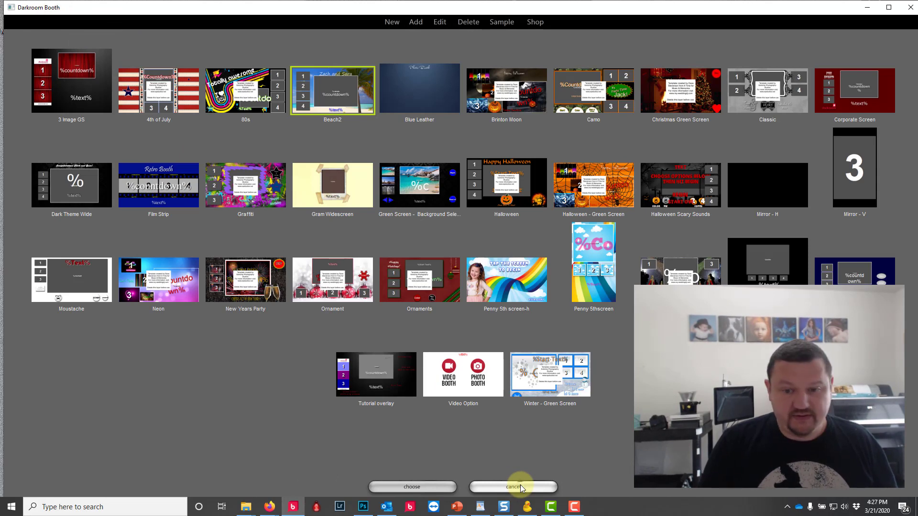
{"action": "left_click", "coordinate": [520, 484]}
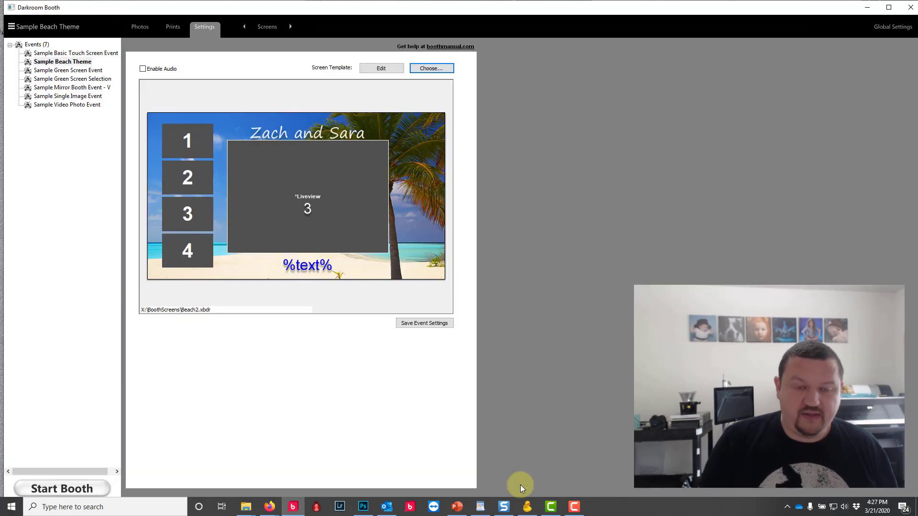
- Go to the event's Output settings and open the selection of custom print templates
{"action": "left_click", "coordinate": [267, 27]}
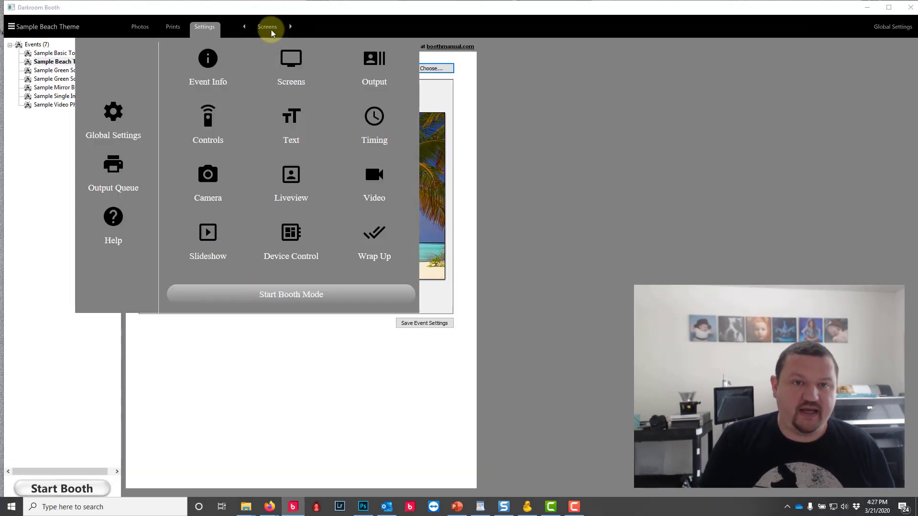
{"action": "left_click", "coordinate": [380, 60]}
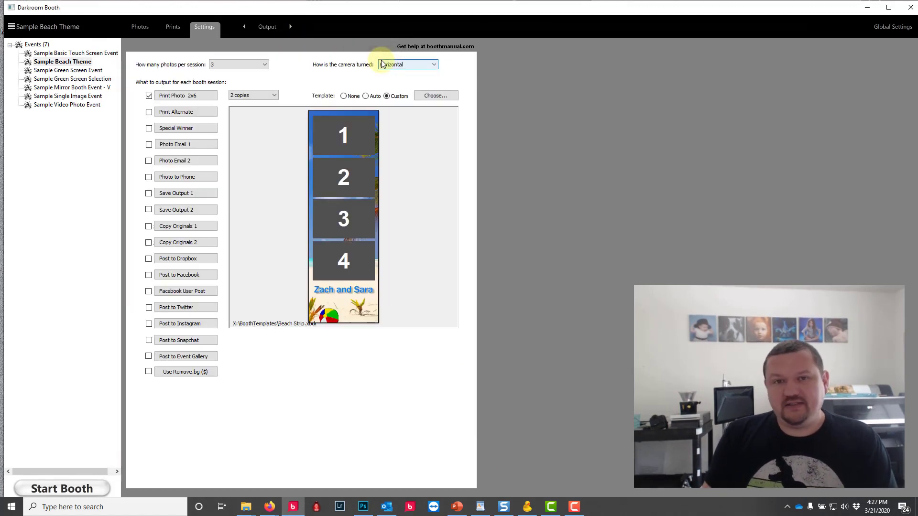
{"action": "left_click", "coordinate": [436, 95]}
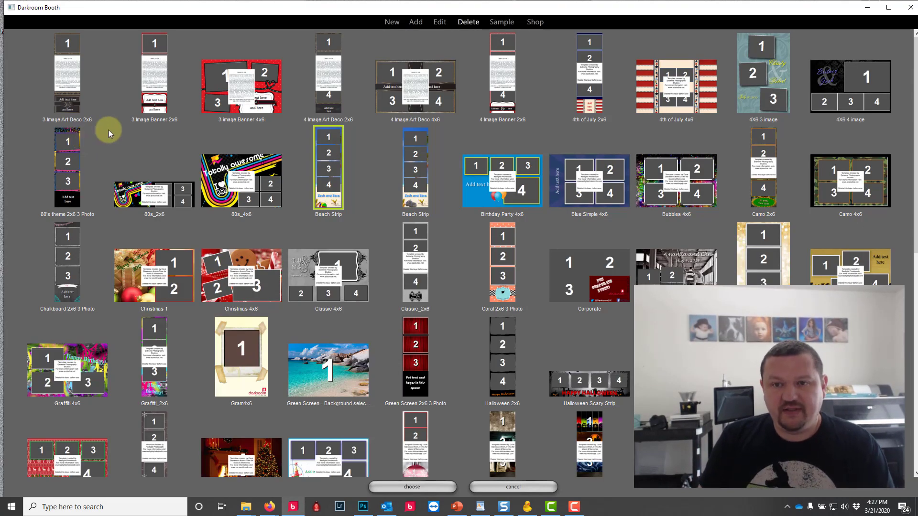
- Add the Penny 5th 5x7-2 template from the desktop's Demo Files folder to the print templates
{"action": "left_click", "coordinate": [420, 23]}
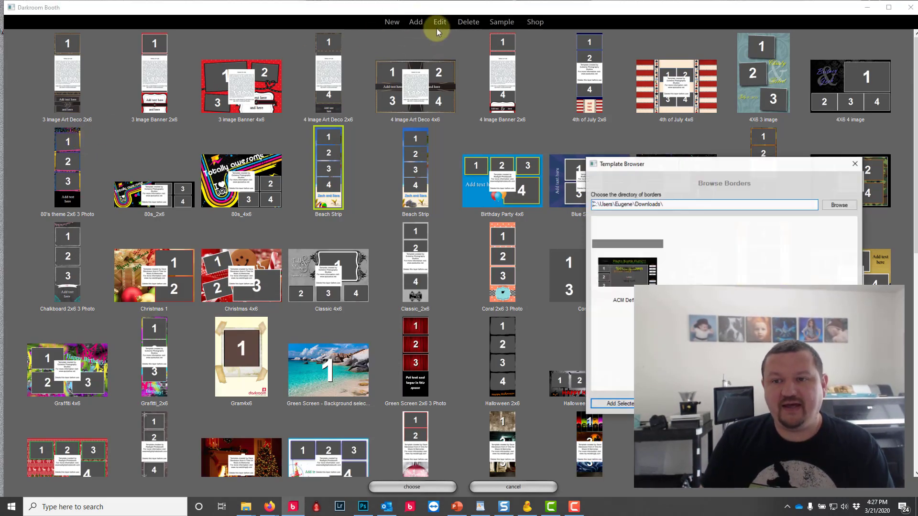
{"action": "left_click", "coordinate": [840, 205]}
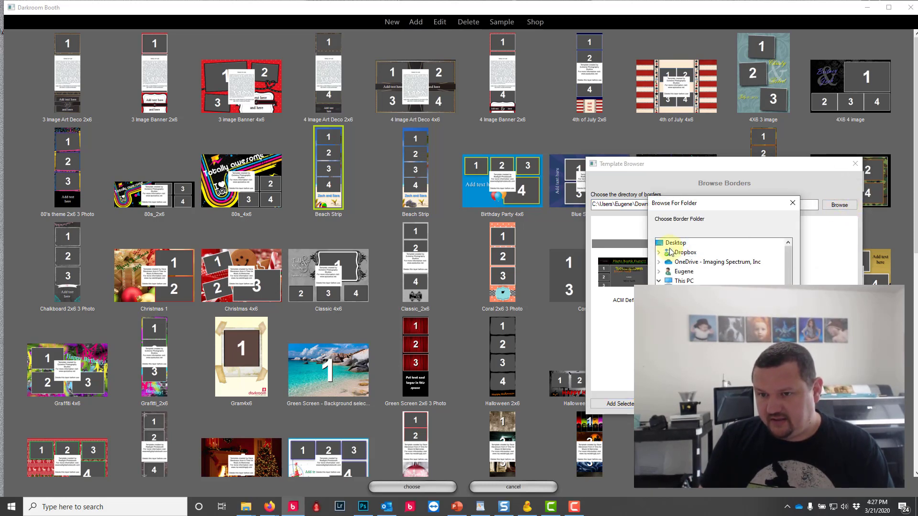
{"action": "left_click", "coordinate": [681, 281]}
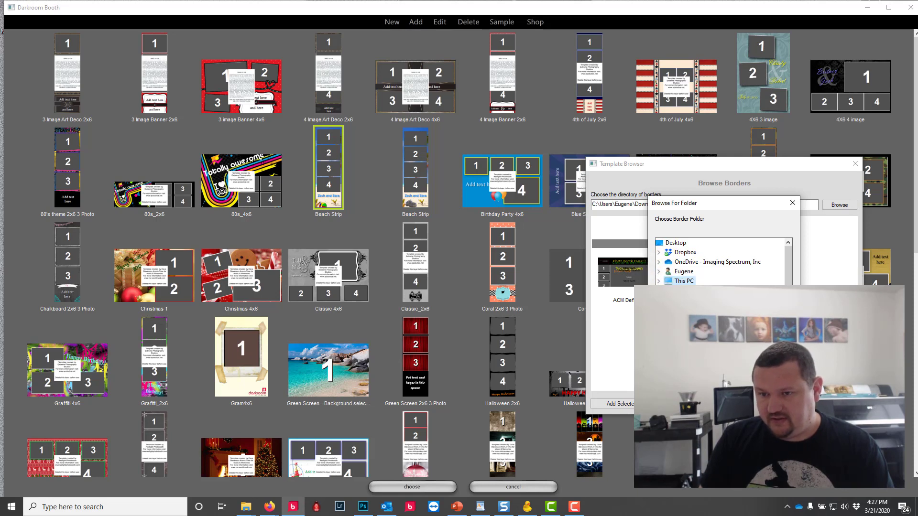
{"action": "key", "text": "Return"}
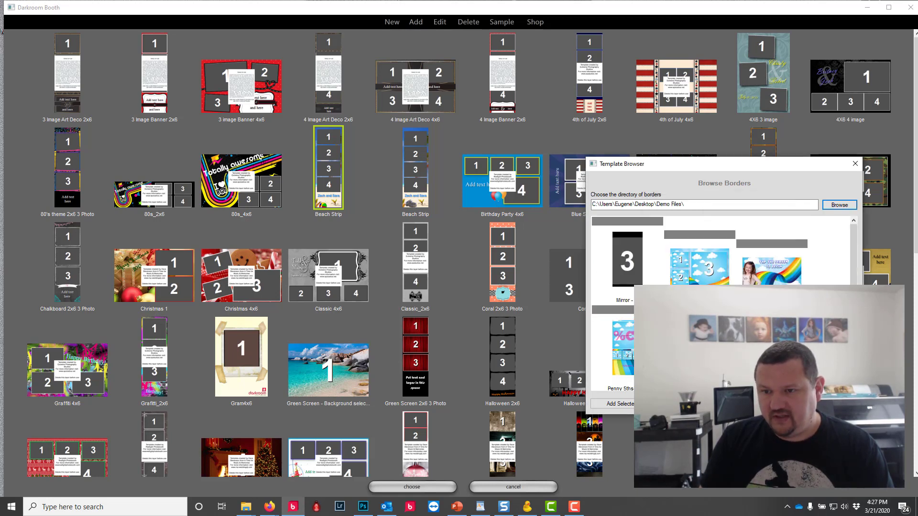
{"action": "left_click", "coordinate": [693, 265]}
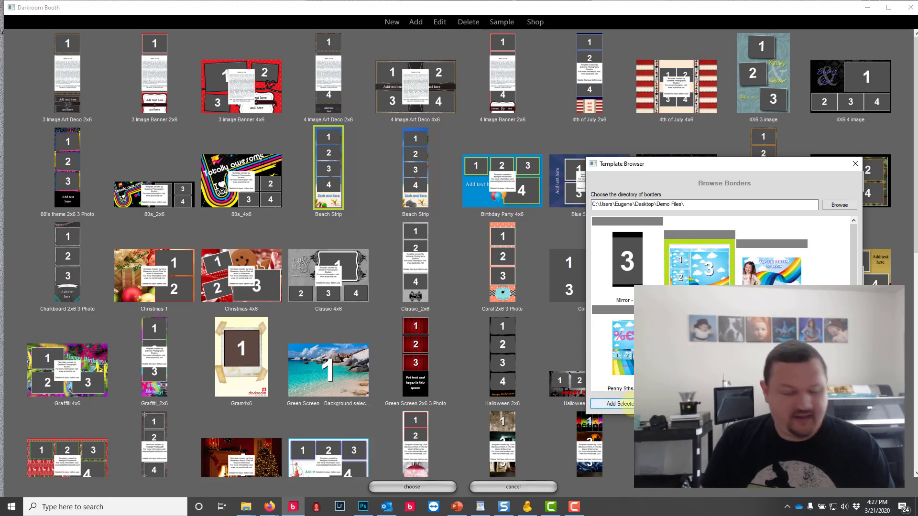
{"action": "left_click", "coordinate": [620, 404]}
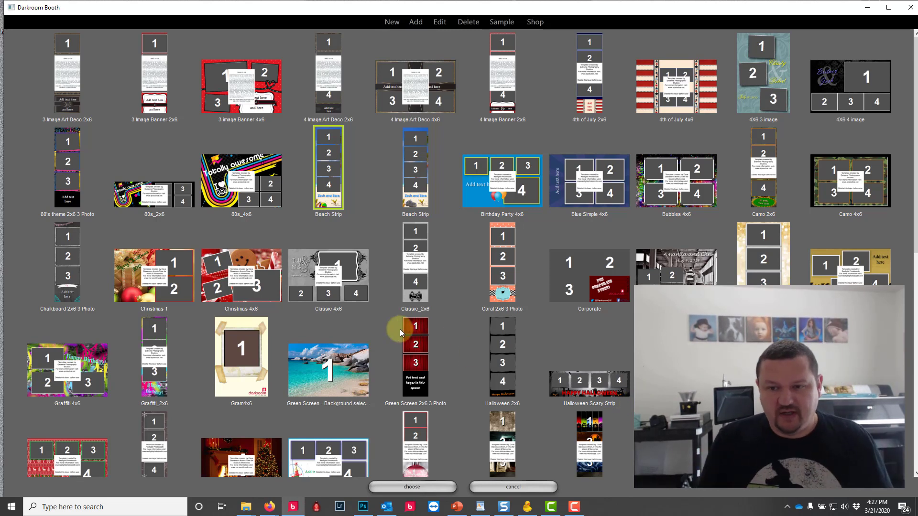
- Open the Penny 5th 5x7-2 template for editing, move the Photo1 placeholder toward the centre and shrink it from its corner
{"action": "scroll", "coordinate": [400, 329], "scroll_direction": "down", "scroll_amount": 1}
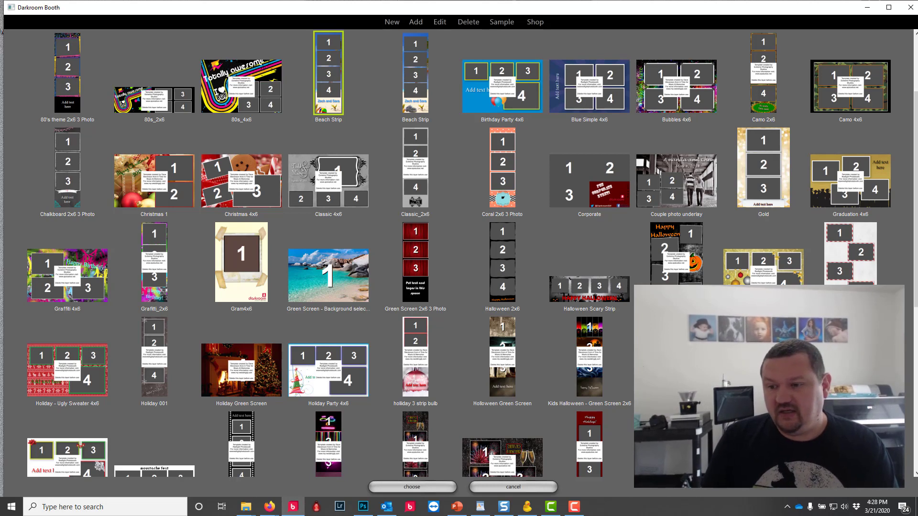
{"action": "scroll", "coordinate": [415, 356], "scroll_direction": "down", "scroll_amount": 1}
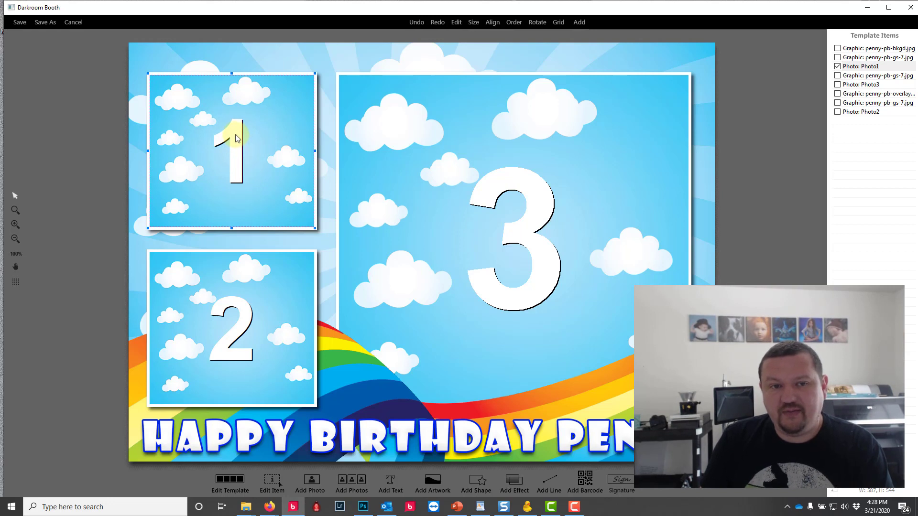
{"action": "left_click_drag", "start_coordinate": [236, 134], "coordinate": [347, 164]}
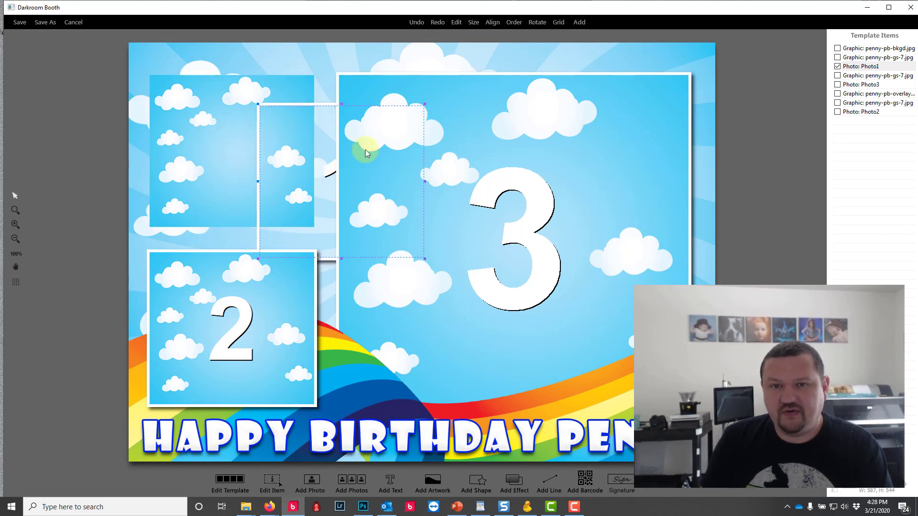
{"action": "left_click_drag", "start_coordinate": [425, 103], "coordinate": [436, 127]}
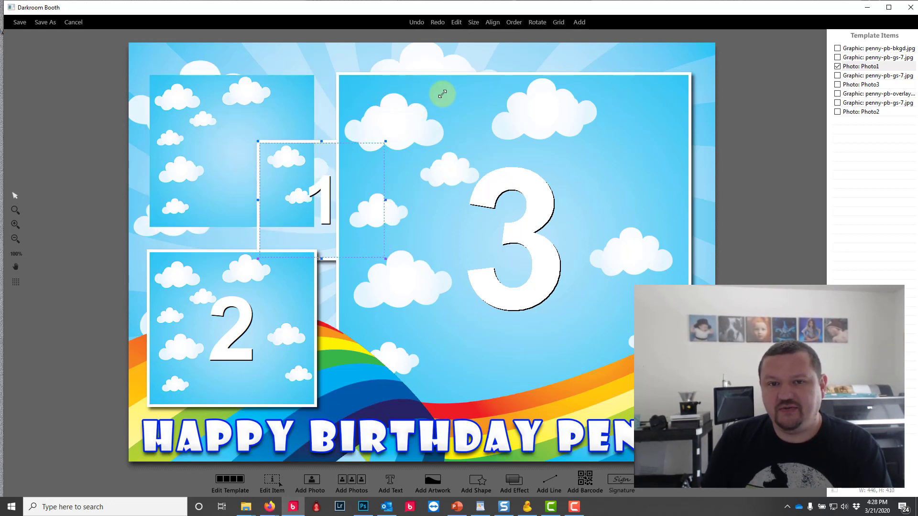
{"action": "left_click_drag", "start_coordinate": [459, 75], "coordinate": [435, 127]}
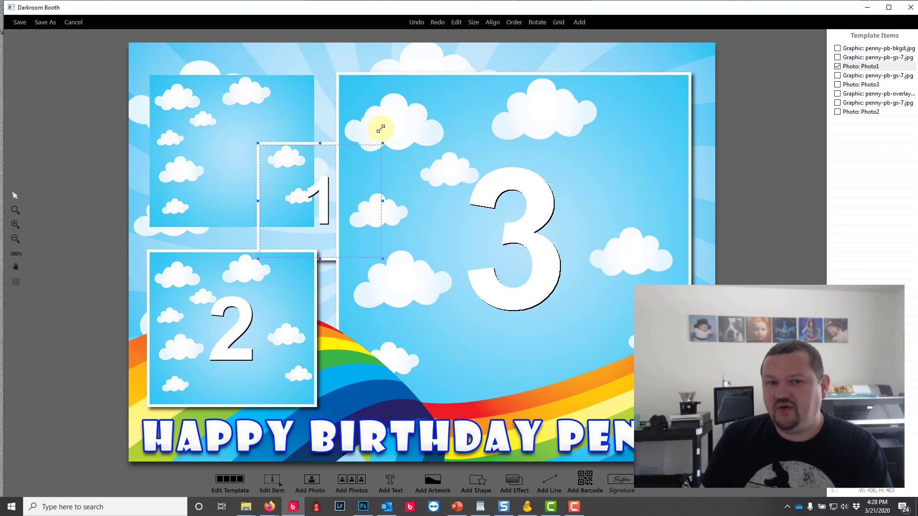
- Scale the Photo1 placeholder about its centre to about 500 by 445 and move it back over its cloud graphic
{"action": "scroll", "coordinate": [323, 202], "scroll_direction": "up", "scroll_amount": 4}
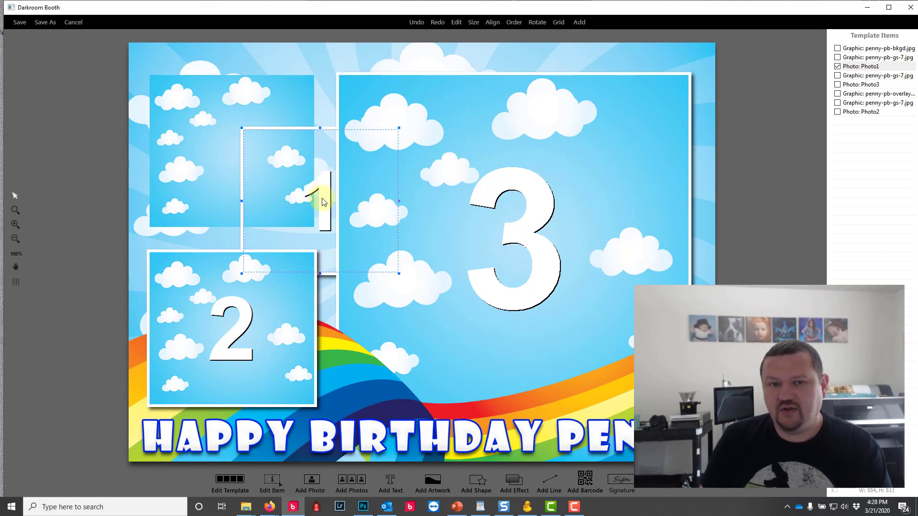
{"action": "scroll", "coordinate": [323, 202], "scroll_direction": "down", "scroll_amount": 6}
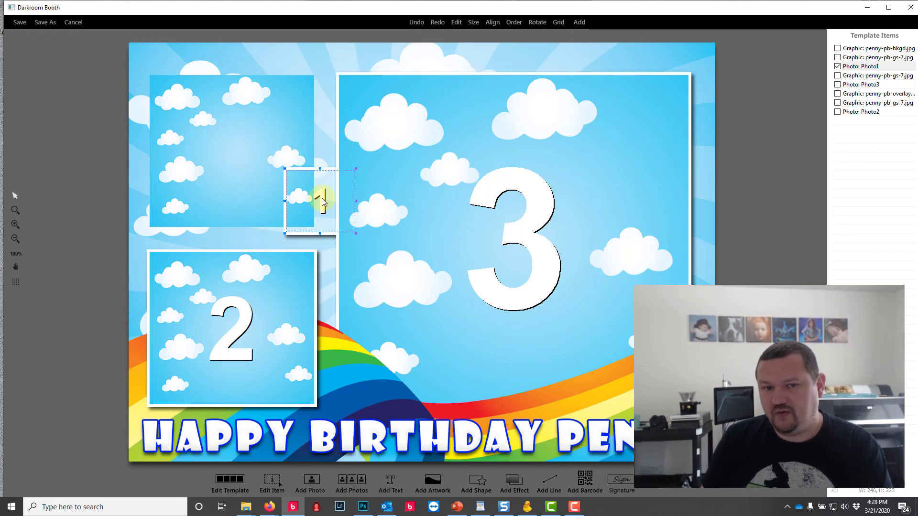
{"action": "scroll", "coordinate": [322, 201], "scroll_direction": "up", "scroll_amount": 8}
{"action": "scroll", "coordinate": [322, 201], "scroll_direction": "up", "scroll_amount": 1}
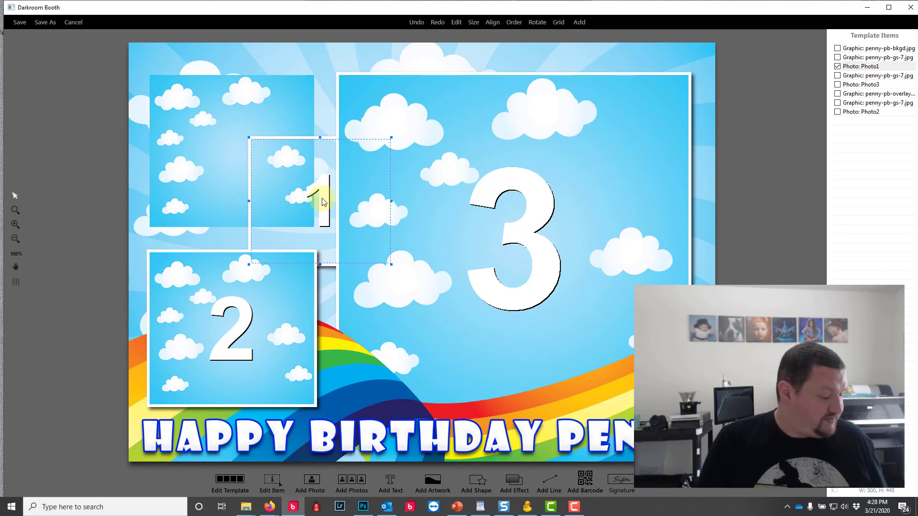
{"action": "left_click_drag", "start_coordinate": [322, 199], "coordinate": [222, 134]}
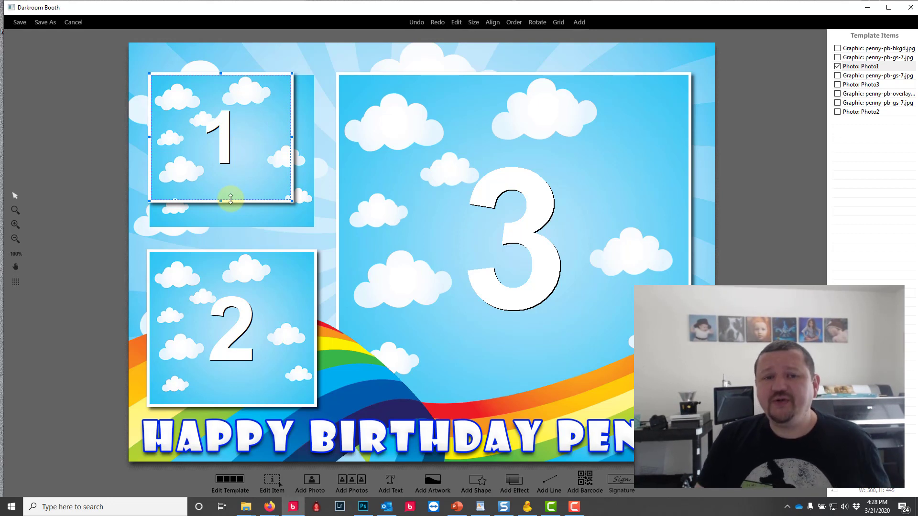
- Give the Photo1 placeholder the same position and size as the cloud graphic behind it
{"action": "left_click", "coordinate": [308, 116], "text": "ctrl"}
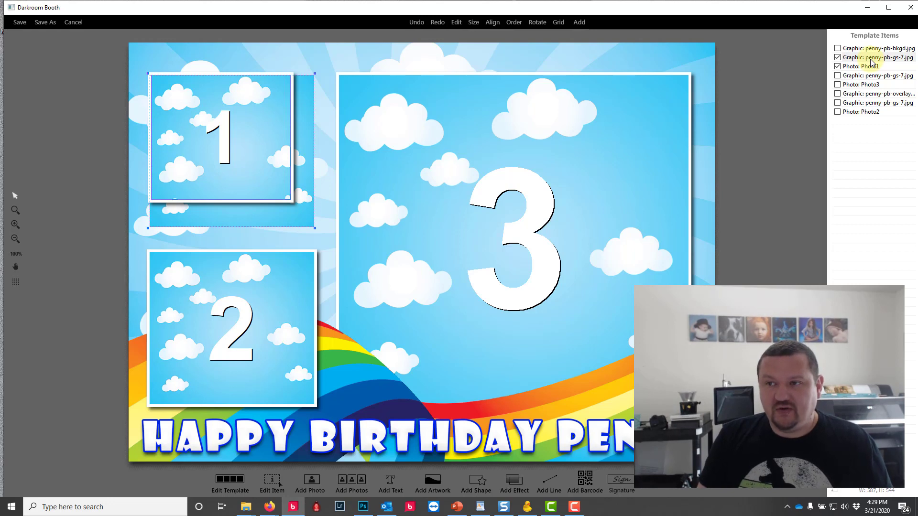
{"action": "right_click", "coordinate": [312, 123]}
{"action": "mouse_move", "coordinate": [365, 258]}
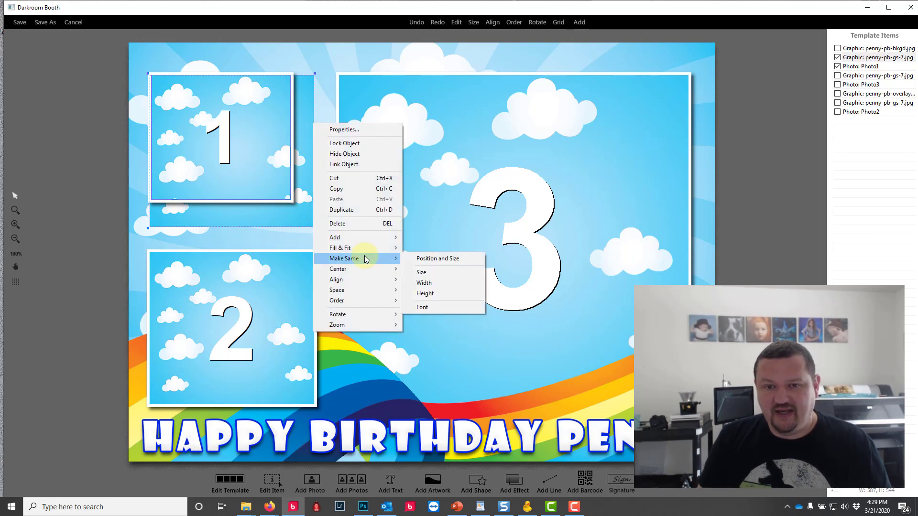
{"action": "left_click", "coordinate": [439, 259]}
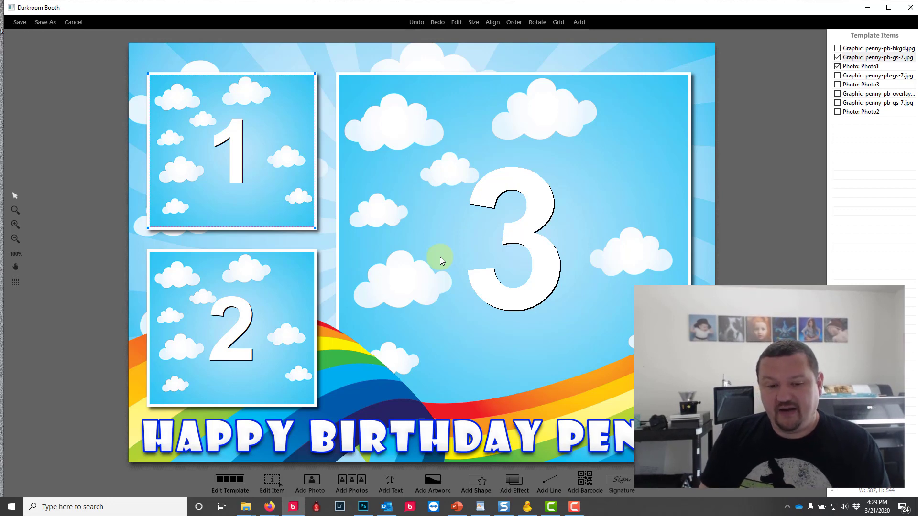
{"action": "left_click", "coordinate": [311, 480]}
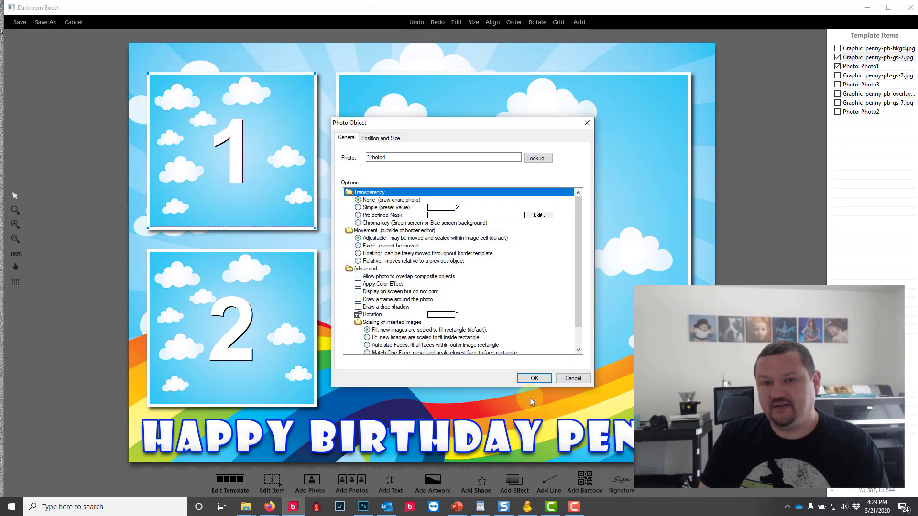
{"action": "left_click", "coordinate": [580, 378]}
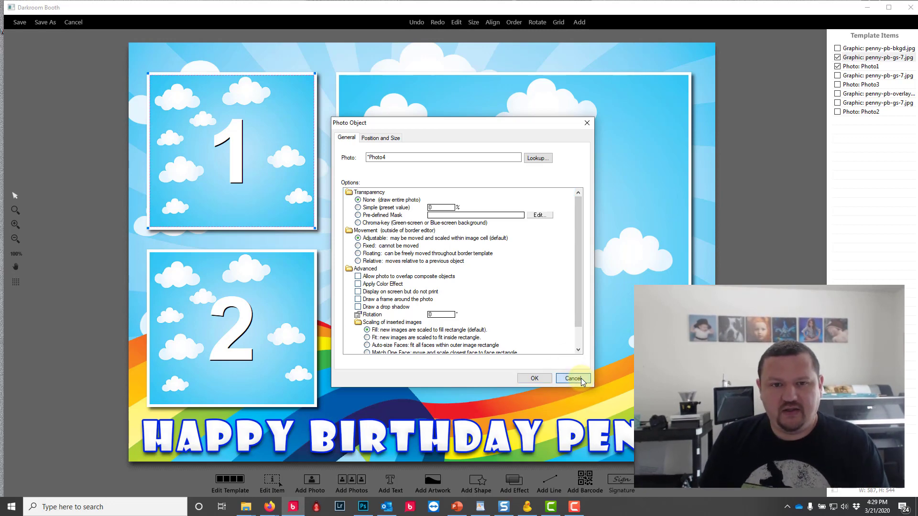
{"action": "left_click", "coordinate": [580, 378]}
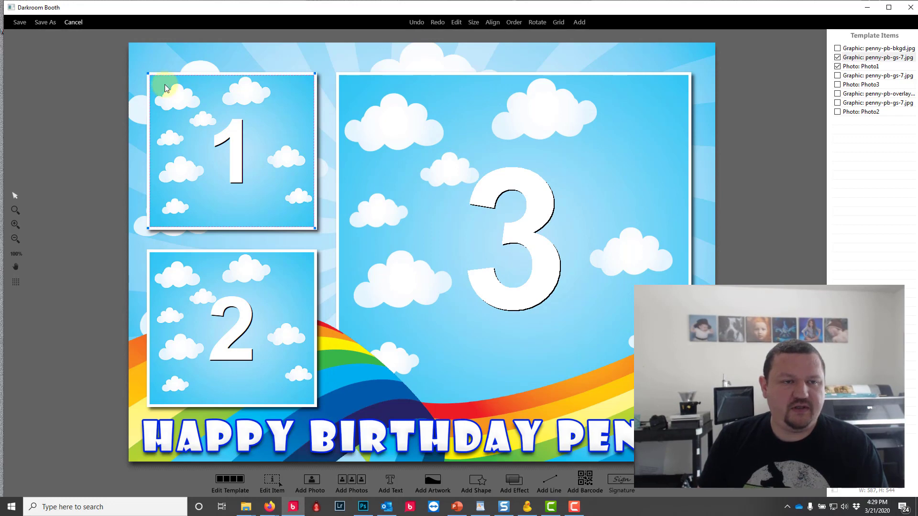
- Leave the birthday template without saving and create a new blank template with the 2x6 page size in vertical orientation
{"action": "left_click", "coordinate": [73, 22]}
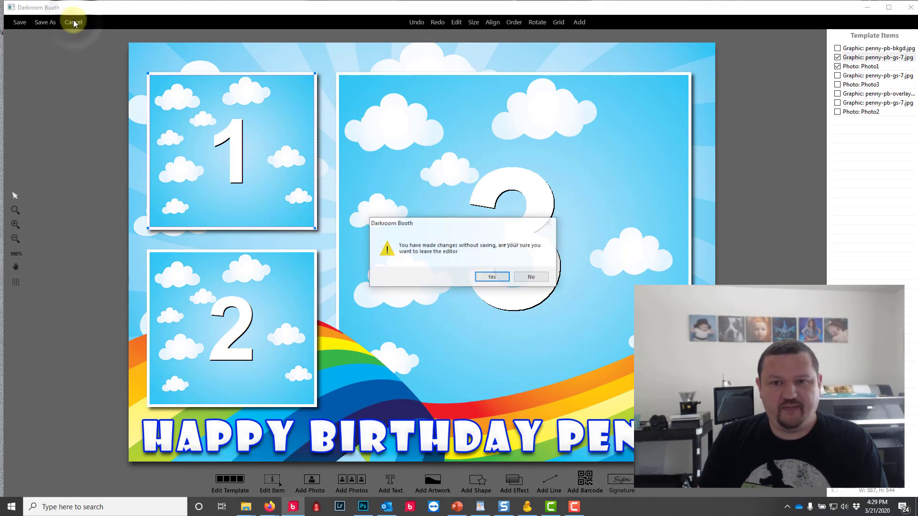
{"action": "left_click", "coordinate": [492, 277]}
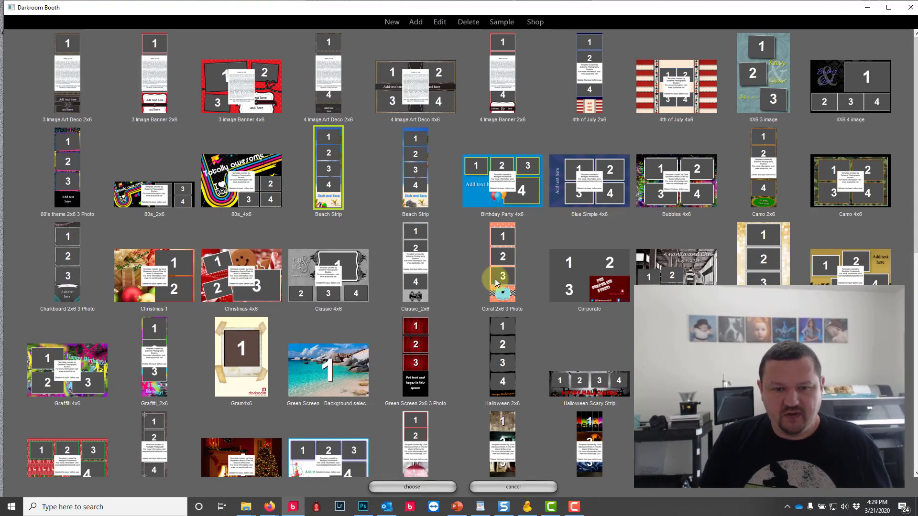
{"action": "left_click", "coordinate": [392, 22]}
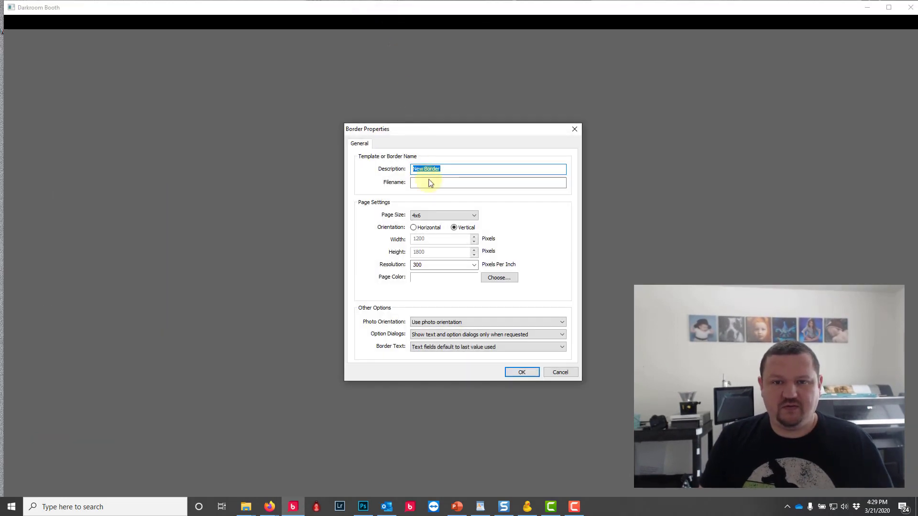
{"action": "left_click", "coordinate": [440, 215]}
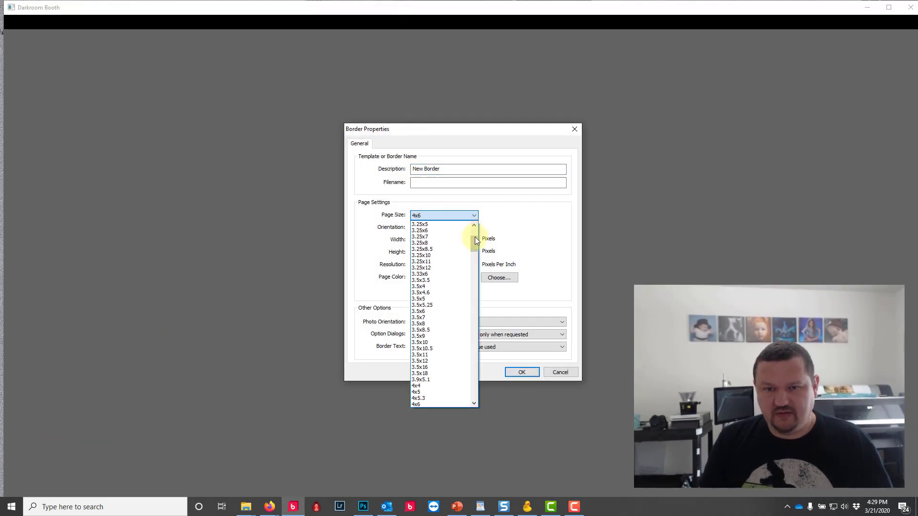
{"action": "left_click_drag", "start_coordinate": [474, 241], "coordinate": [474, 223]}
{"action": "left_click", "coordinate": [425, 231]}
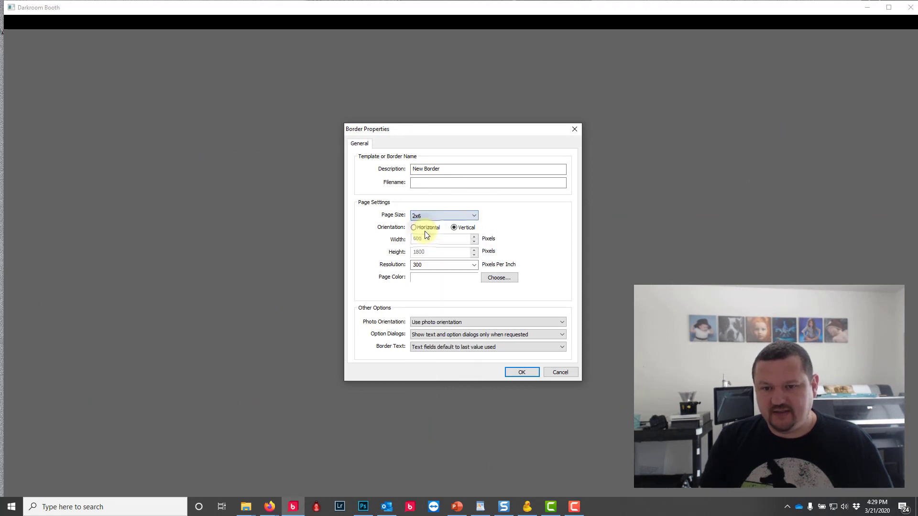
{"action": "left_click", "coordinate": [523, 373]}
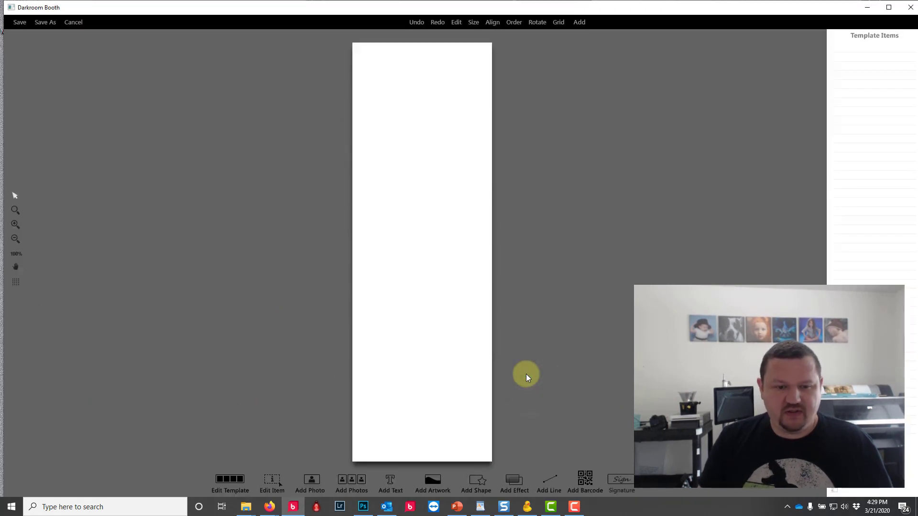
- Add a Photo1 placeholder with default options and shrink it to about 542 by 380 near the strip's upper edge
{"action": "left_click", "coordinate": [309, 480]}
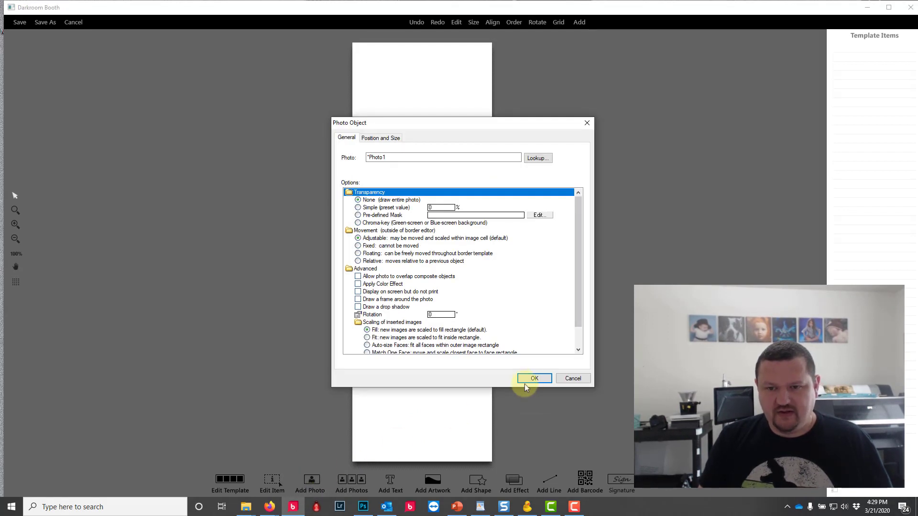
{"action": "left_click", "coordinate": [540, 376]}
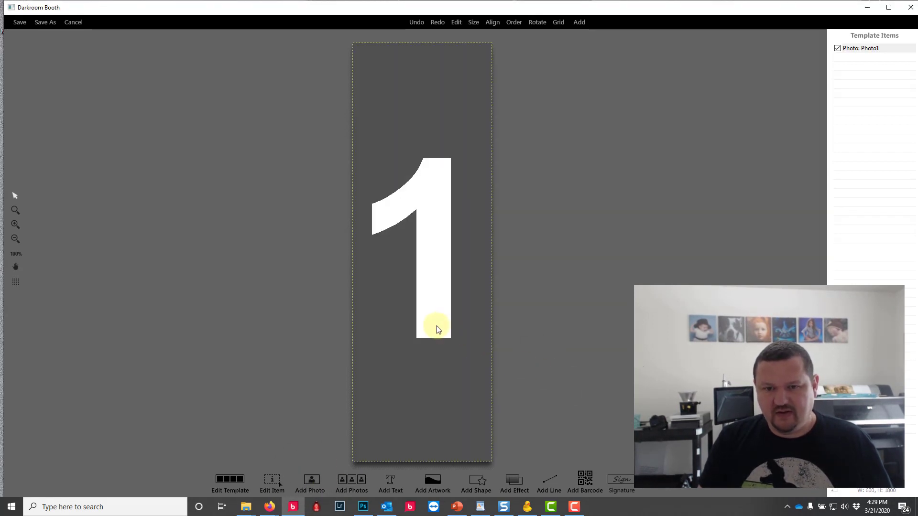
{"action": "left_click_drag", "start_coordinate": [428, 323], "coordinate": [427, 318]}
{"action": "scroll", "coordinate": [425, 340], "scroll_direction": "down", "scroll_amount": 2}
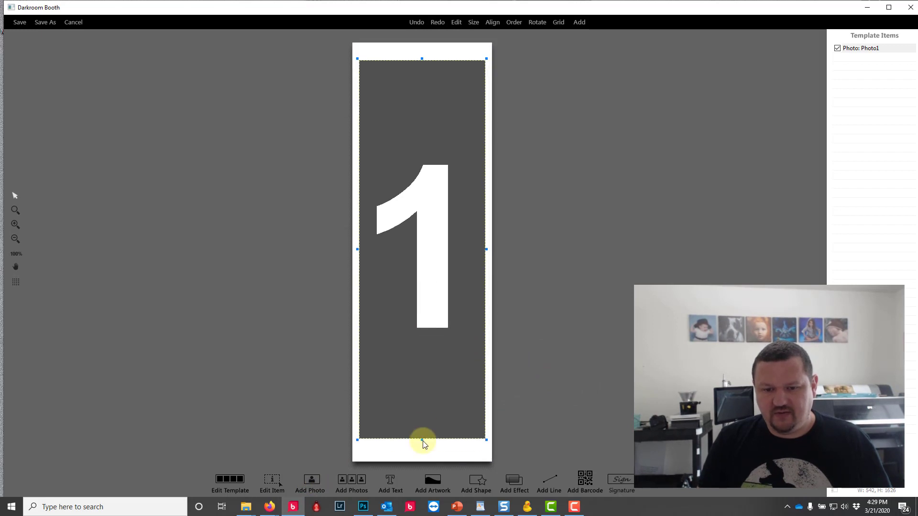
{"action": "left_click_drag", "start_coordinate": [421, 439], "coordinate": [406, 151]}
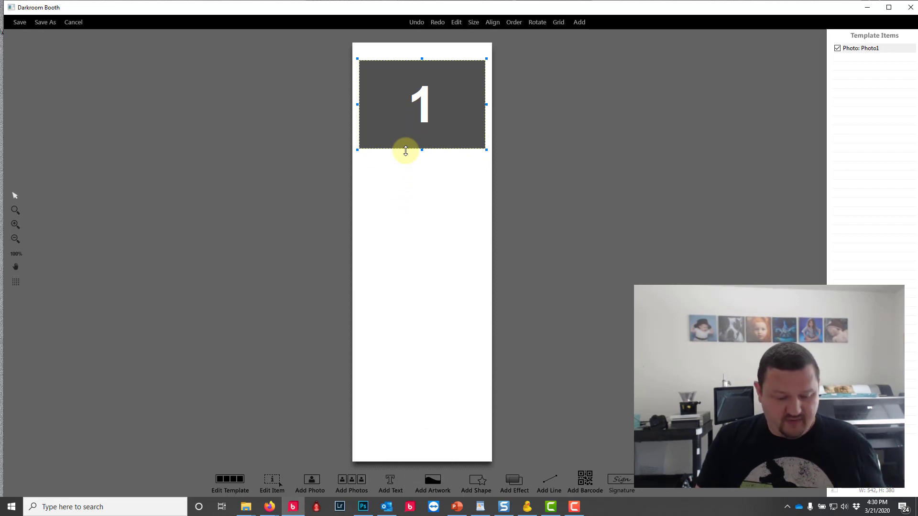
- Duplicate the Photo1 placeholder and move the copy straight down, leaving a small gap below the original
{"action": "key", "text": "ctrl+d"}
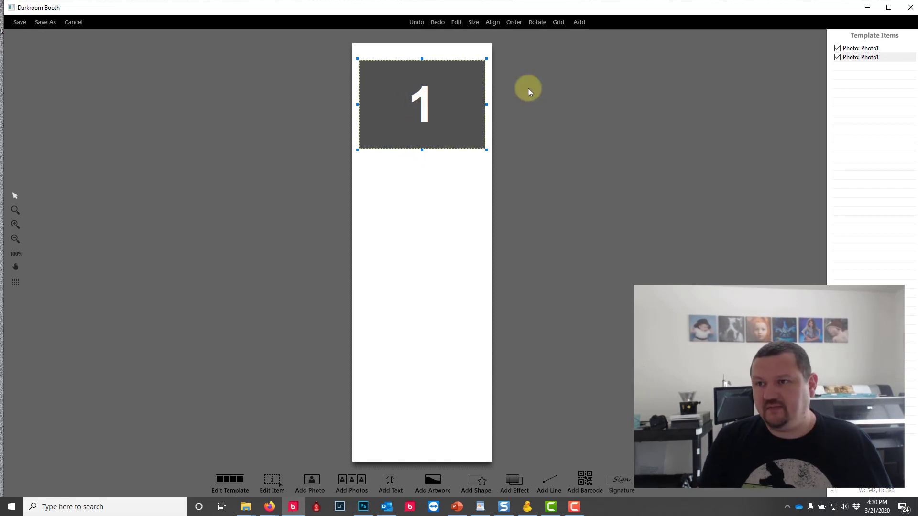
{"action": "left_click", "coordinate": [837, 48]}
{"action": "left_click", "coordinate": [881, 56]}
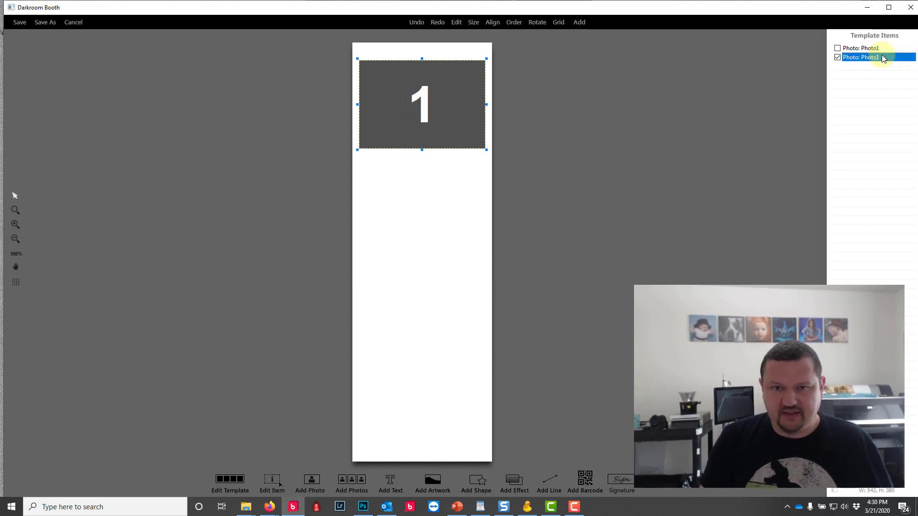
{"action": "key", "text": "shift+Down"}
{"action": "key", "text": "shift+Down"}
{"action": "key", "text": "shift+Down"}
{"action": "key", "text": "shift+Down"}
{"action": "key", "text": "shift+Down"}
{"action": "key", "text": "shift+Down"}
{"action": "key", "text": "shift+Down"}
{"action": "key", "text": "shift+Down"}
{"action": "key", "text": "shift+Down"}
{"action": "key", "text": "shift+Down"}
{"action": "key", "text": "shift+Down"}
{"action": "key", "text": "shift+Down"}
{"action": "key", "text": "shift+Down"}
{"action": "key", "text": "shift+Down"}
{"action": "key", "text": "shift+Down"}
{"action": "key", "text": "shift+Down"}
{"action": "key", "text": "shift+Down"}
{"action": "key", "text": "shift+Down"}
{"action": "key", "text": "shift+Down"}
{"action": "key", "text": "shift+Down"}
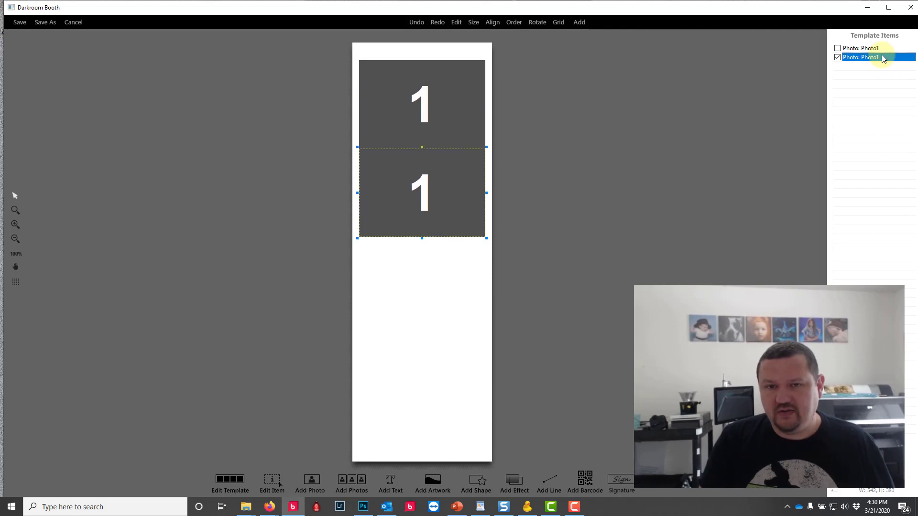
{"action": "key", "text": "shift+Down"}
{"action": "key", "text": "shift+Down"}
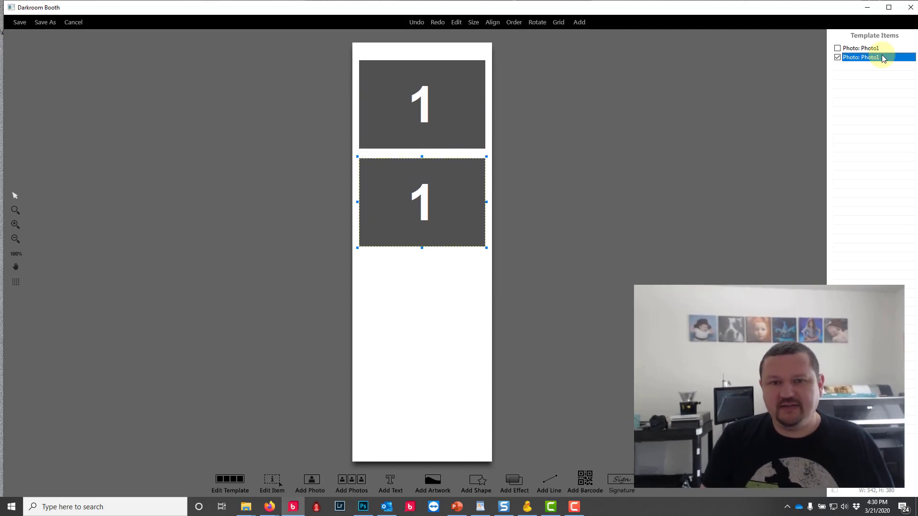
{"action": "key", "text": "Up"}
{"action": "key", "text": "Up"}
{"action": "key", "text": "Up"}
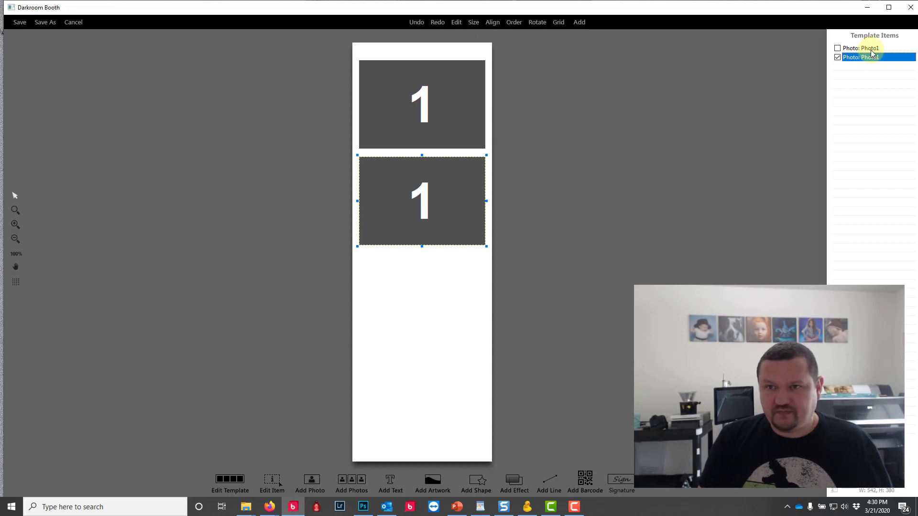
- Set the transparency of both photo placeholders to Chroma-key (Green-screen or Blue-screen background)
{"action": "double_click", "coordinate": [439, 80]}
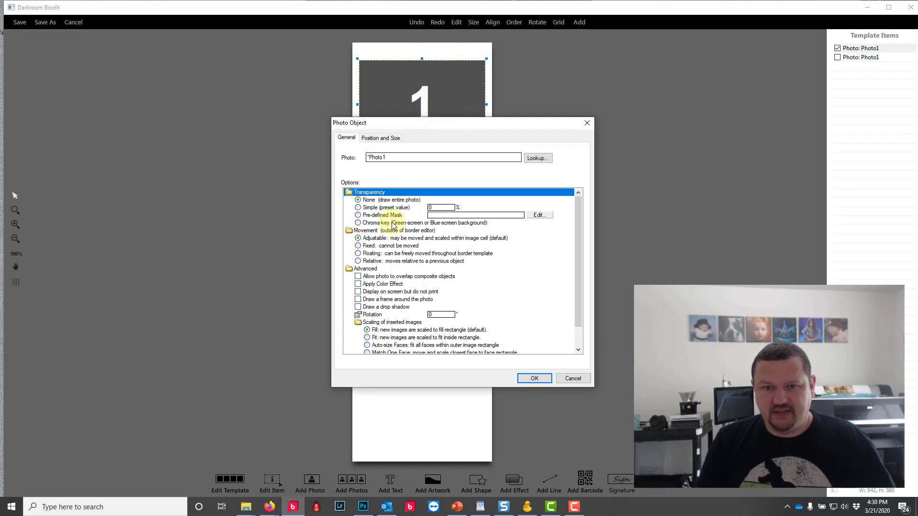
{"action": "left_click", "coordinate": [393, 224]}
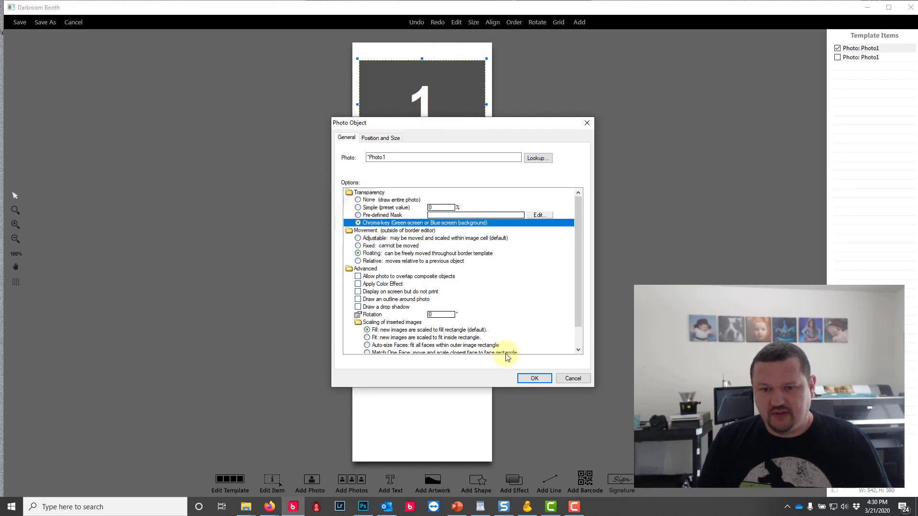
{"action": "left_click", "coordinate": [533, 378]}
{"action": "double_click", "coordinate": [430, 222]}
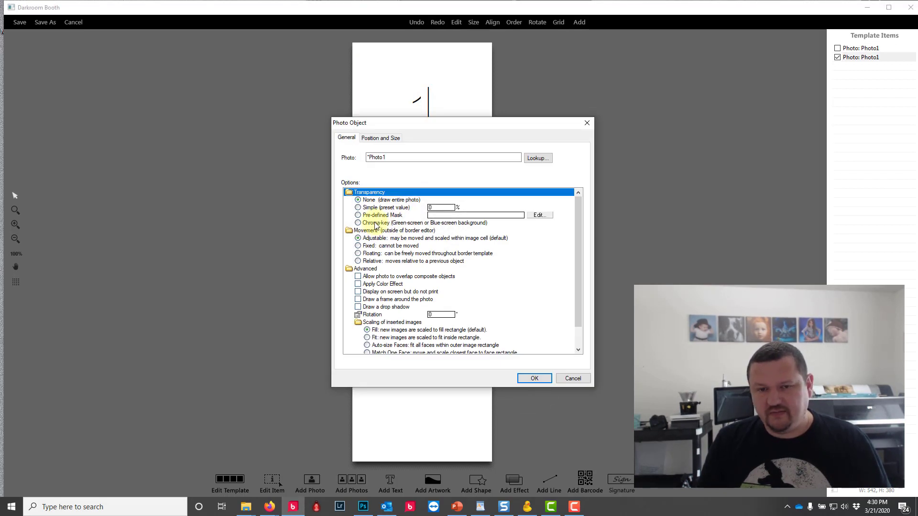
{"action": "left_click", "coordinate": [375, 223]}
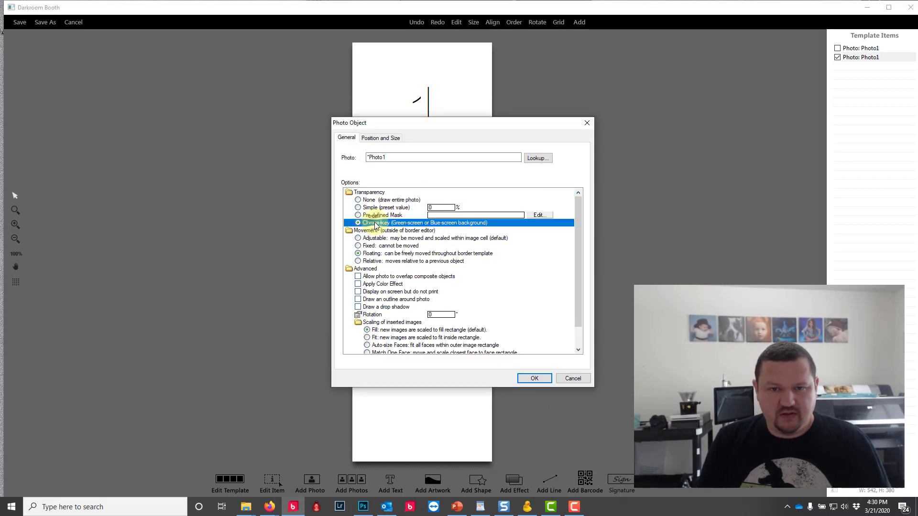
{"action": "left_click", "coordinate": [532, 374]}
- Change the lower placeholder's photo name to *Photo2
{"action": "double_click", "coordinate": [429, 214]}
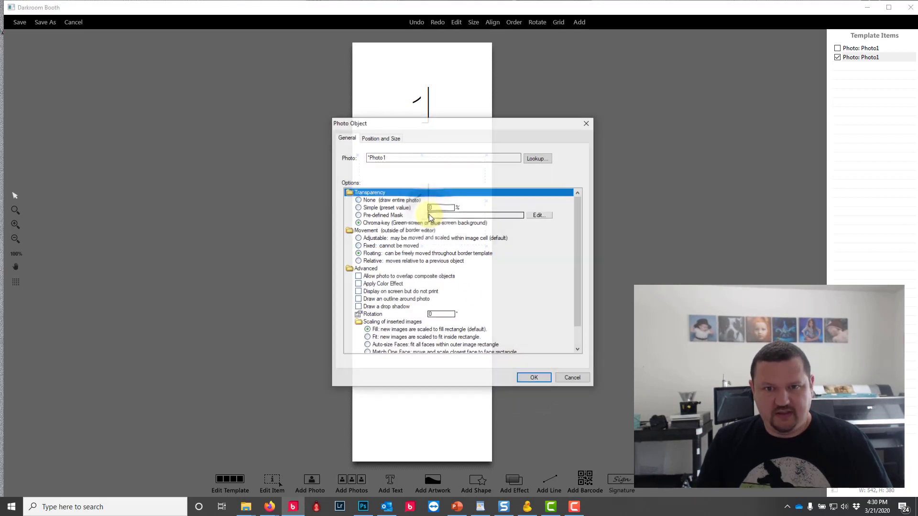
{"action": "left_click", "coordinate": [397, 158]}
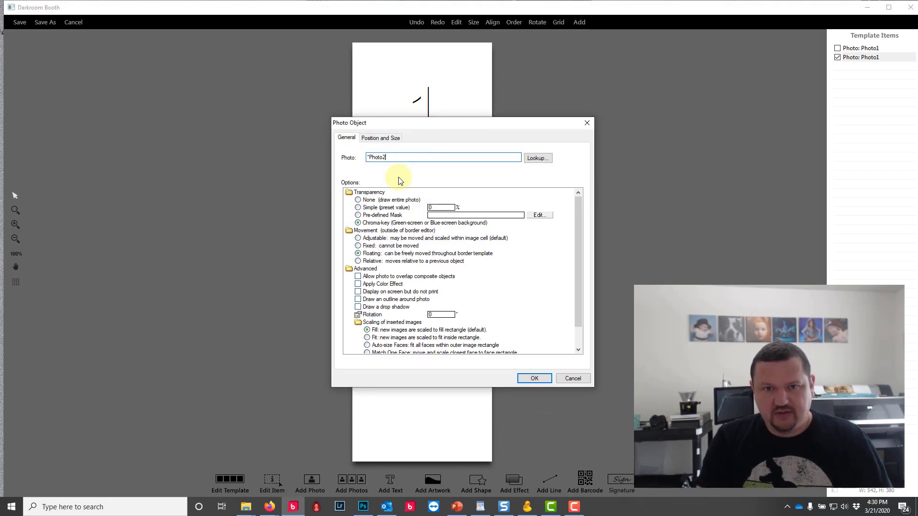
{"action": "left_click", "coordinate": [535, 378]}
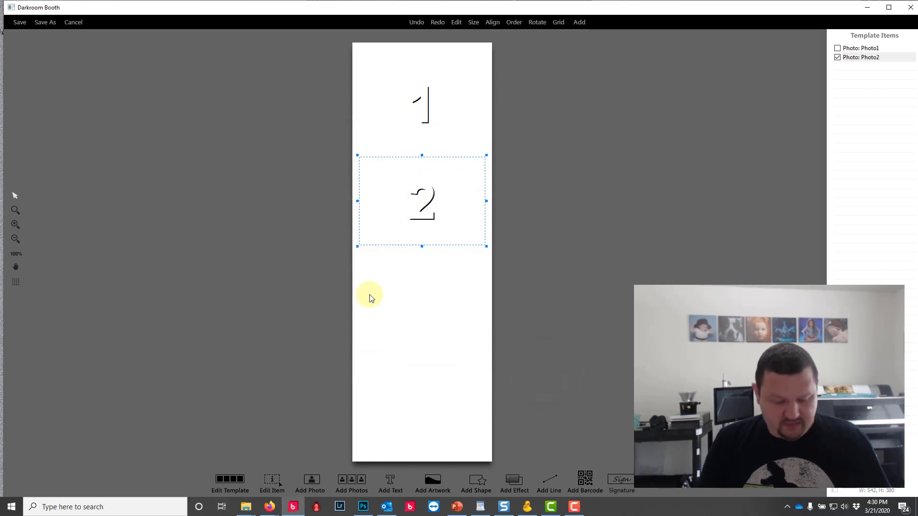
- Duplicate the Photo2 placeholder and move the copy straight down, leaving a small gap below the original
{"action": "key", "text": "ctrl+v"}
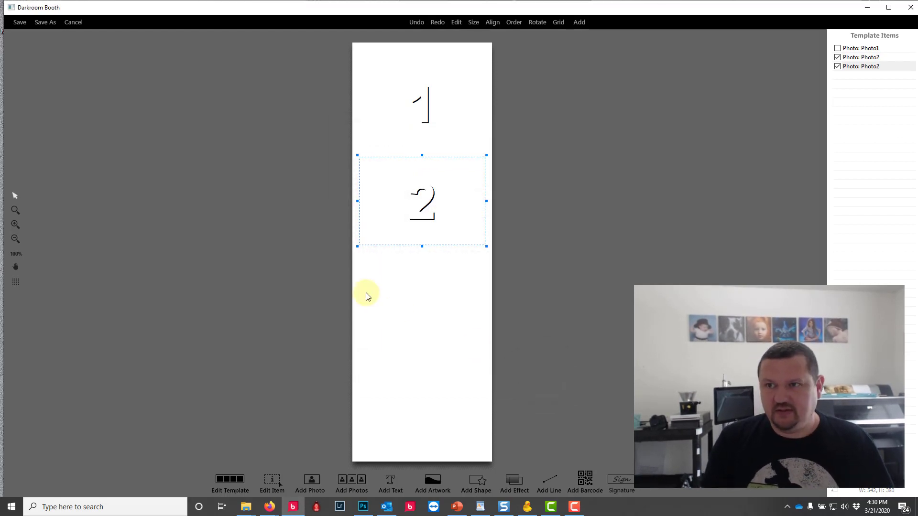
{"action": "left_click", "coordinate": [879, 66]}
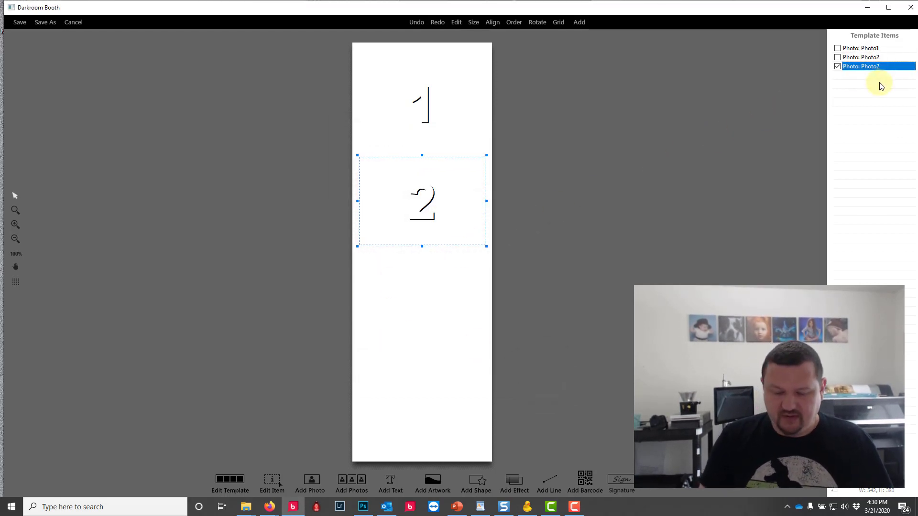
{"action": "key", "text": "Down"}
{"action": "key", "text": "Down"}
{"action": "key", "text": "Down"}
{"action": "key", "text": "Down"}
{"action": "key", "text": "Down"}
{"action": "key", "text": "Down"}
{"action": "key", "text": "Down"}
{"action": "key", "text": "Down"}
{"action": "key", "text": "Down"}
{"action": "key", "text": "Down"}
{"action": "key", "text": "Down"}
{"action": "key", "text": "Down"}
{"action": "key", "text": "Down"}
{"action": "key", "text": "Down"}
{"action": "key", "text": "Down"}
{"action": "key", "text": "Down"}
{"action": "key", "text": "Down"}
{"action": "key", "text": "Down"}
{"action": "key", "text": "Down"}
{"action": "key", "text": "Down"}
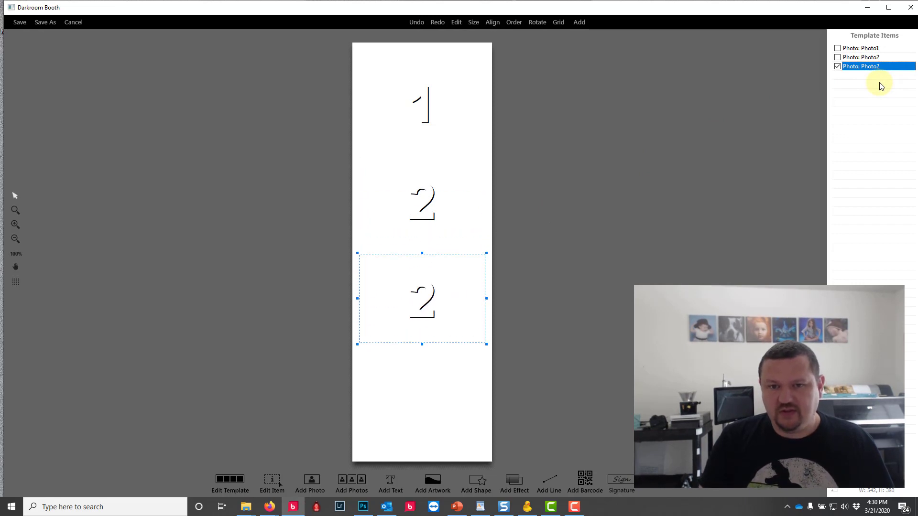
{"action": "key", "text": "Up"}
{"action": "key", "text": "Up"}
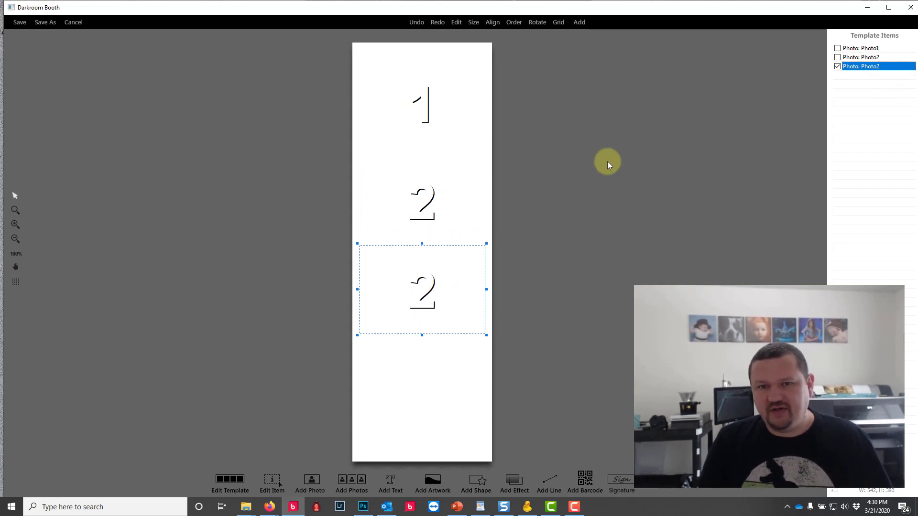
{"action": "key", "text": "Down"}
{"action": "key", "text": "Down"}
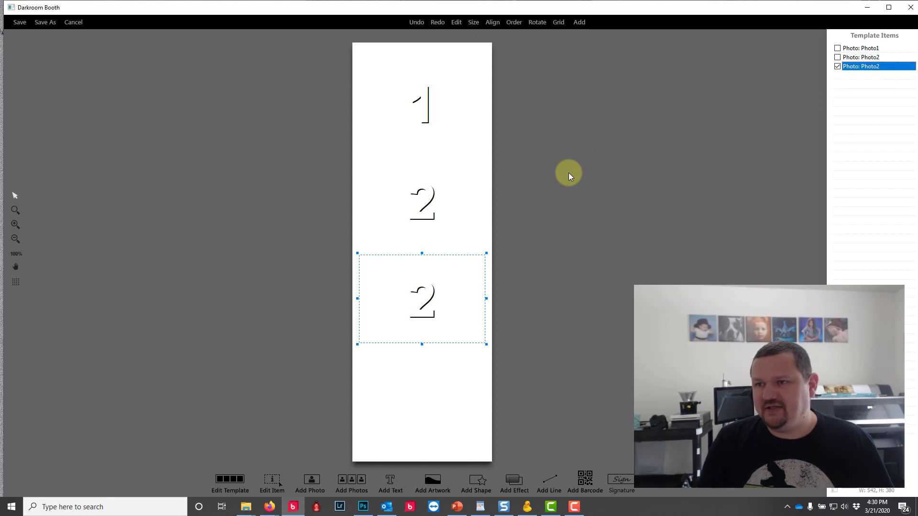
- Space the three photo placeholders vertically with equal spaces
{"action": "left_click", "coordinate": [862, 49], "text": "shift"}
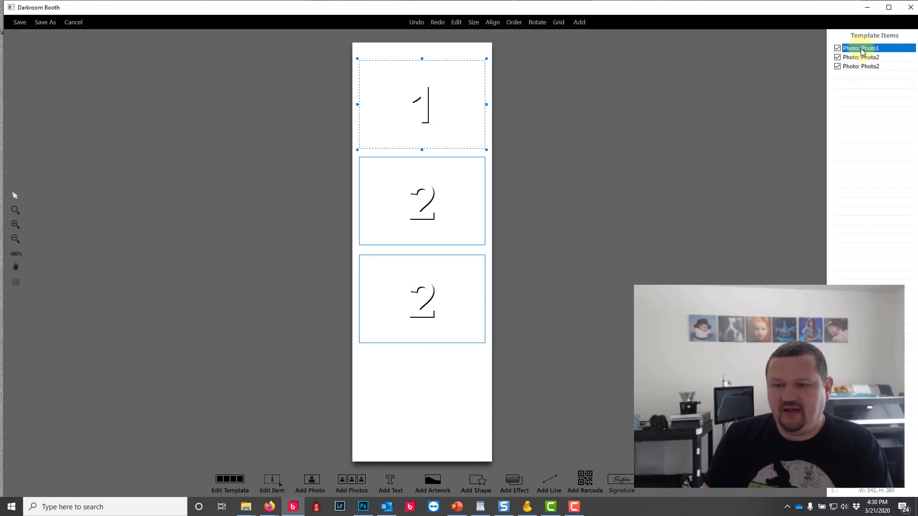
{"action": "right_click", "coordinate": [861, 52]}
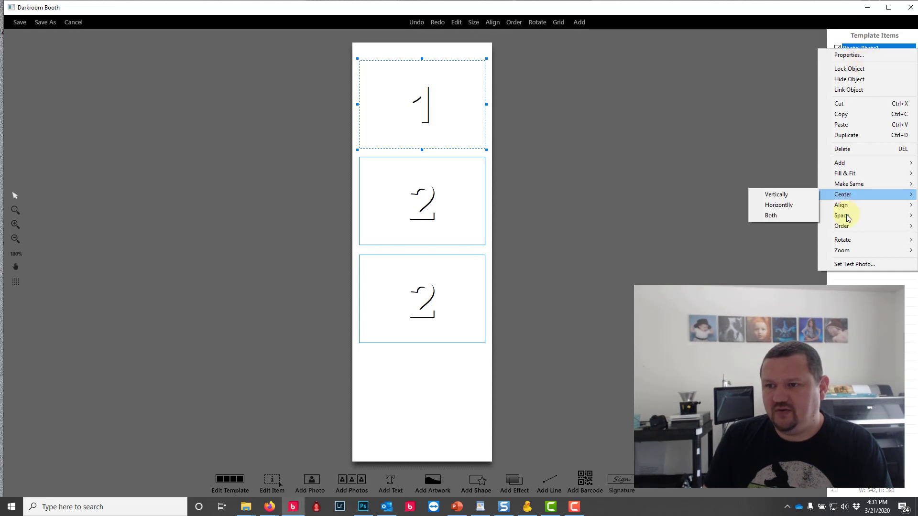
{"action": "mouse_move", "coordinate": [848, 217]}
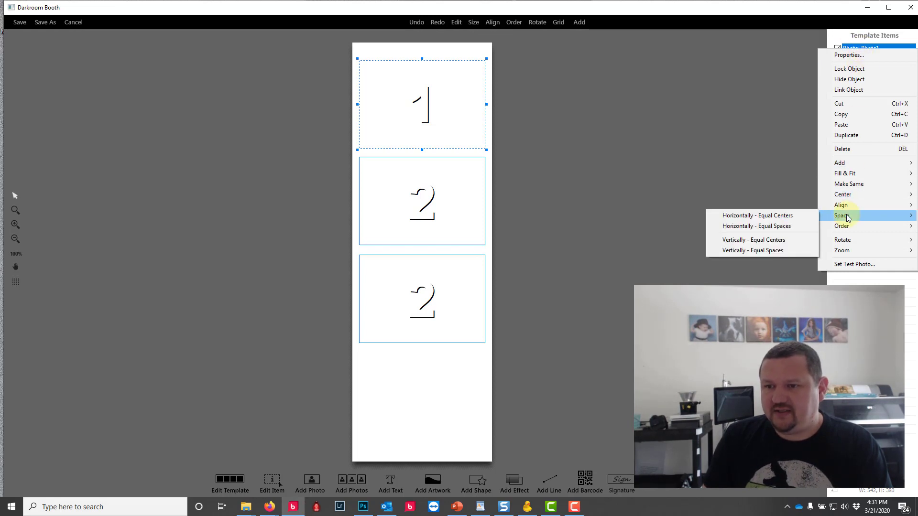
{"action": "left_click", "coordinate": [769, 250]}
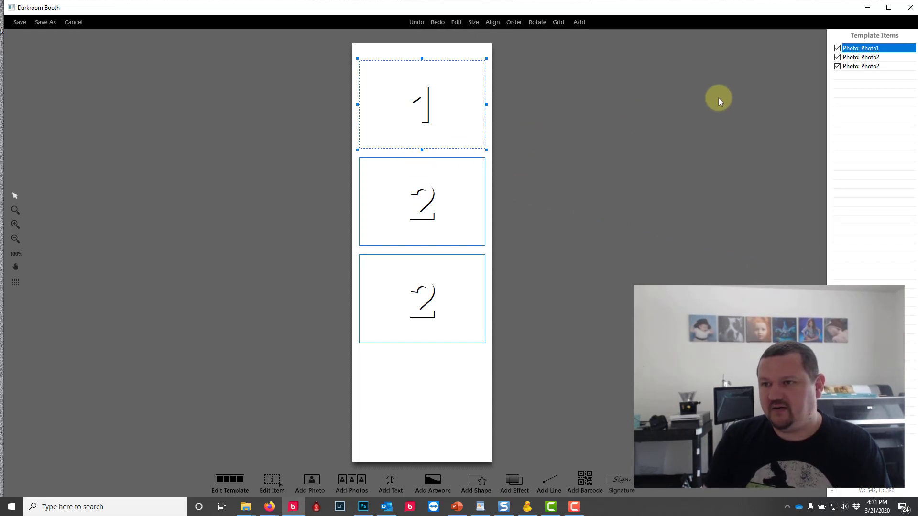
- Change the lowest placeholder's photo name to *Photo3
{"action": "double_click", "coordinate": [864, 68]}
{"action": "left_click", "coordinate": [466, 157]}
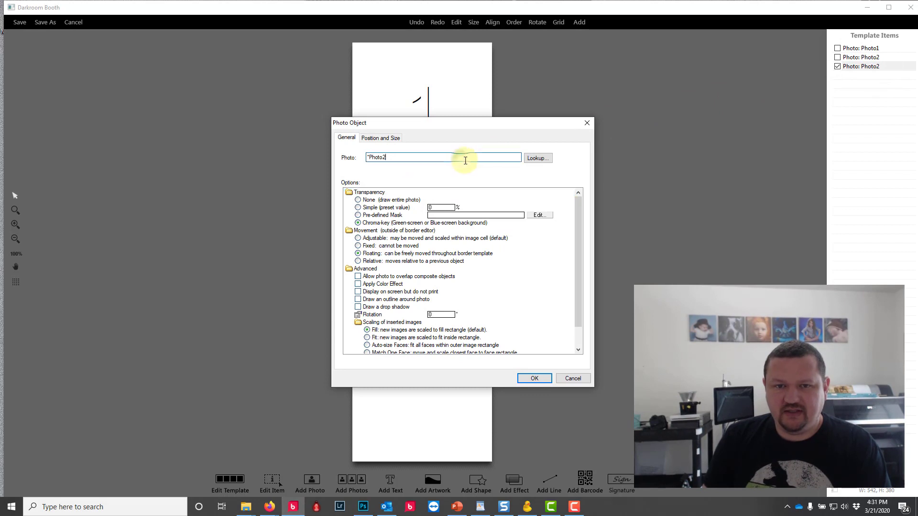
{"action": "key", "text": "BackSpace"}
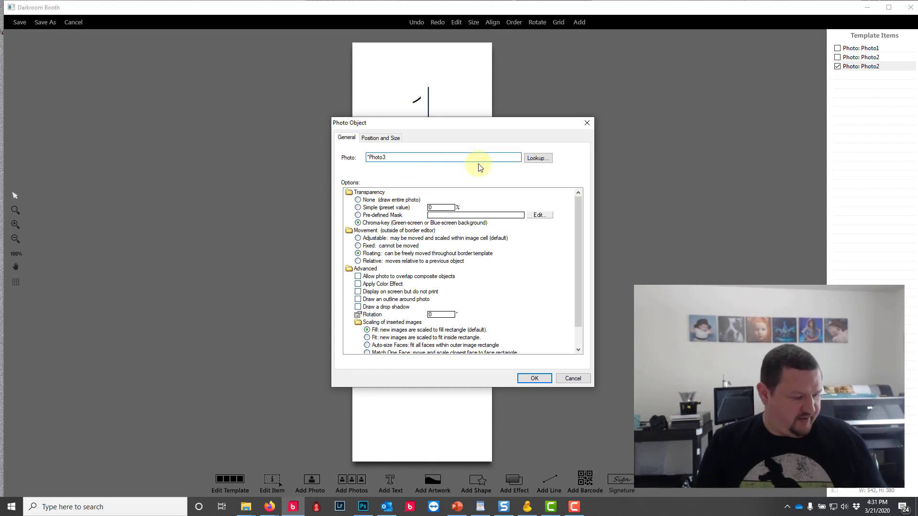
{"action": "left_click", "coordinate": [533, 378]}
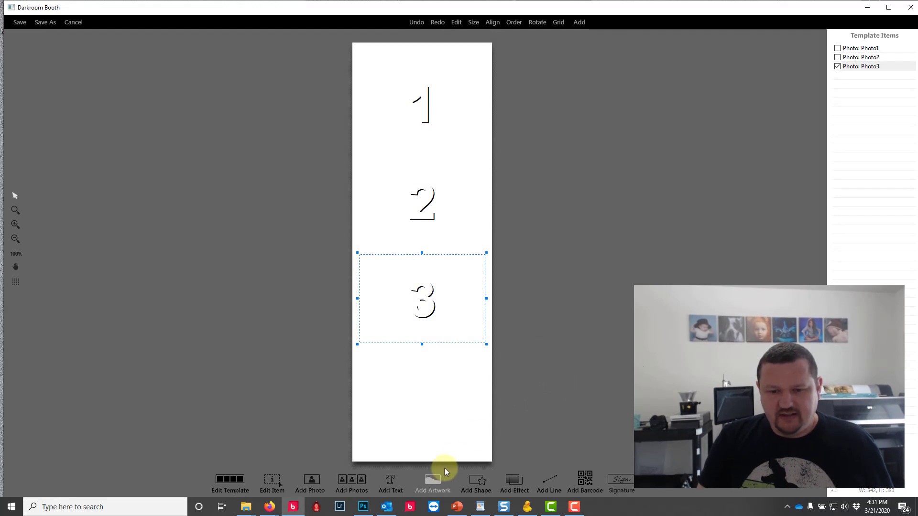
- Add the artwork Background_Metal_Horz_03.jpg from the Media Library's Backgrounds folder as a single graphic
{"action": "left_click", "coordinate": [433, 479]}
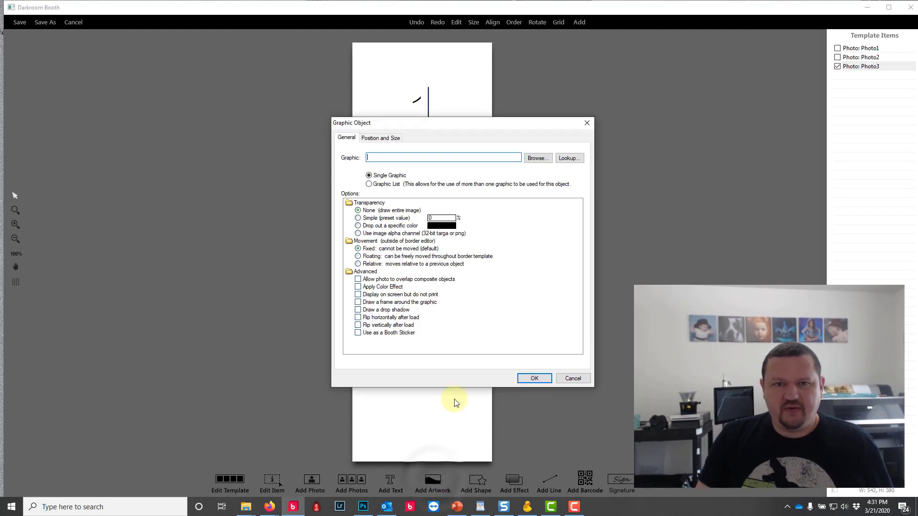
{"action": "left_click", "coordinate": [535, 158]}
{"action": "double_click", "coordinate": [406, 201]}
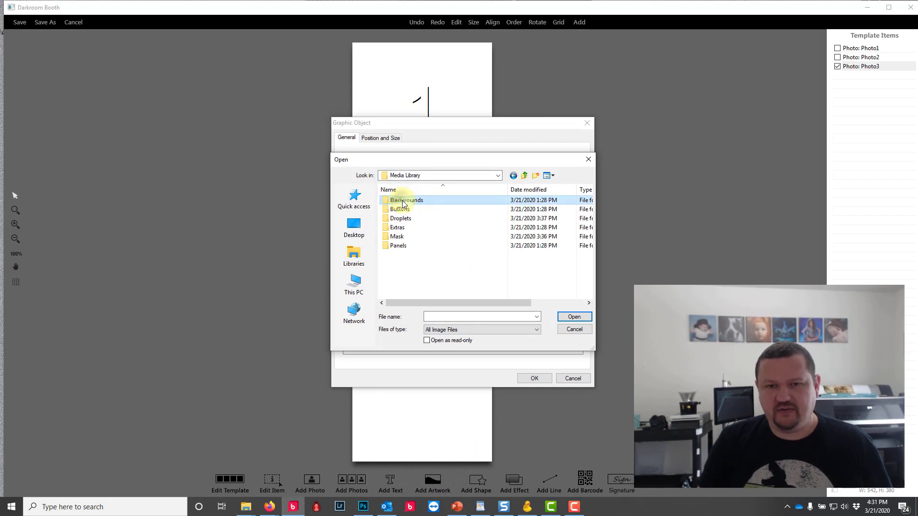
{"action": "double_click", "coordinate": [402, 201]}
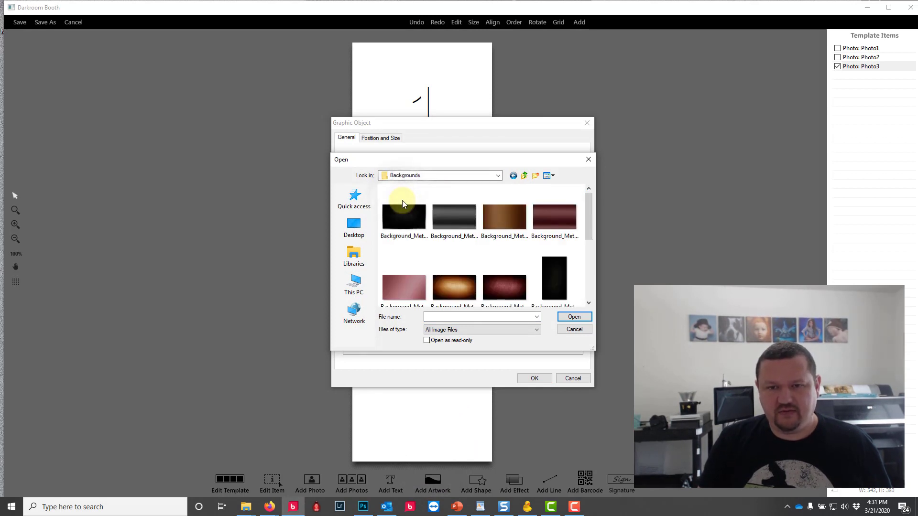
{"action": "left_click", "coordinate": [510, 219]}
{"action": "left_click", "coordinate": [534, 378]}
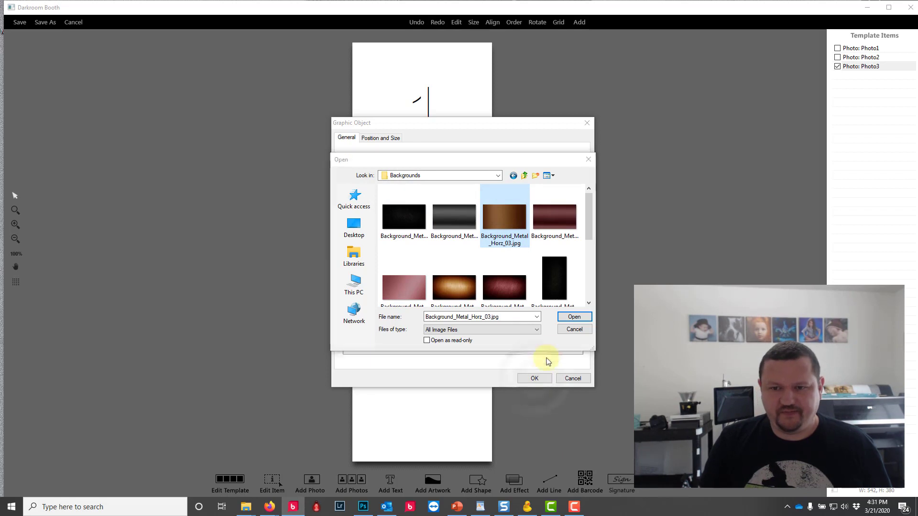
{"action": "left_click", "coordinate": [573, 316]}
{"action": "left_click", "coordinate": [527, 378]}
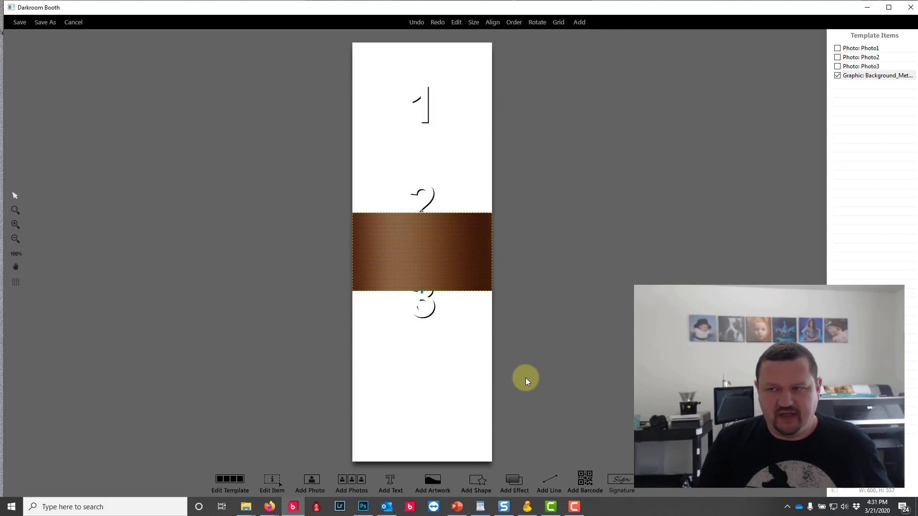
- Match the background graphic's position and size to Photo1 and order it directly behind that placeholder
{"action": "left_click", "coordinate": [861, 48]}
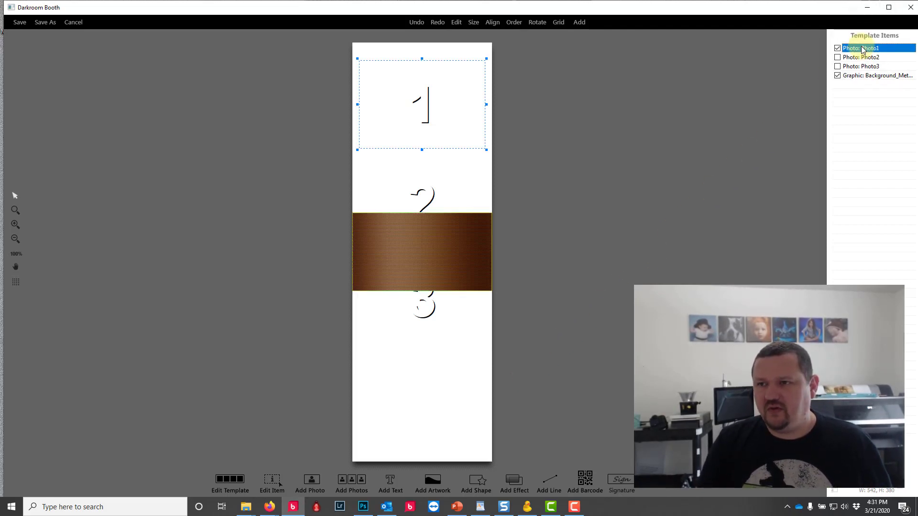
{"action": "right_click", "coordinate": [884, 51]}
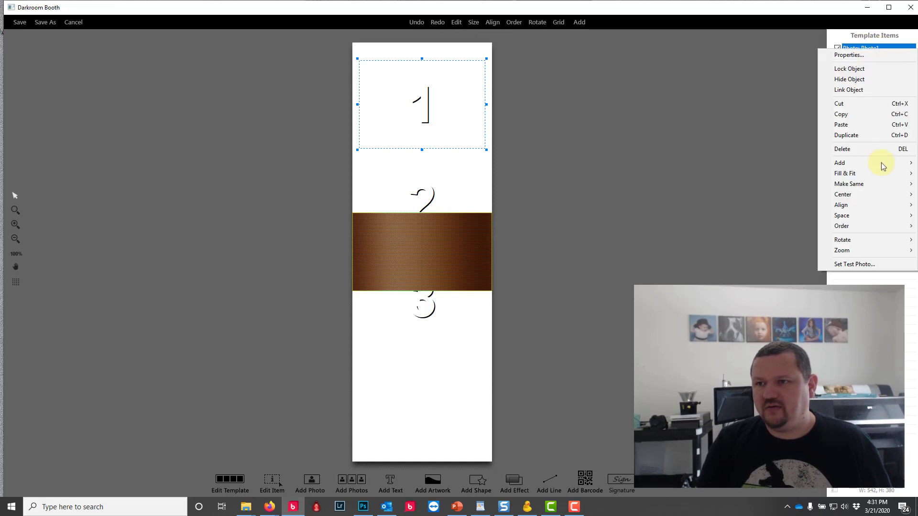
{"action": "mouse_move", "coordinate": [881, 187]}
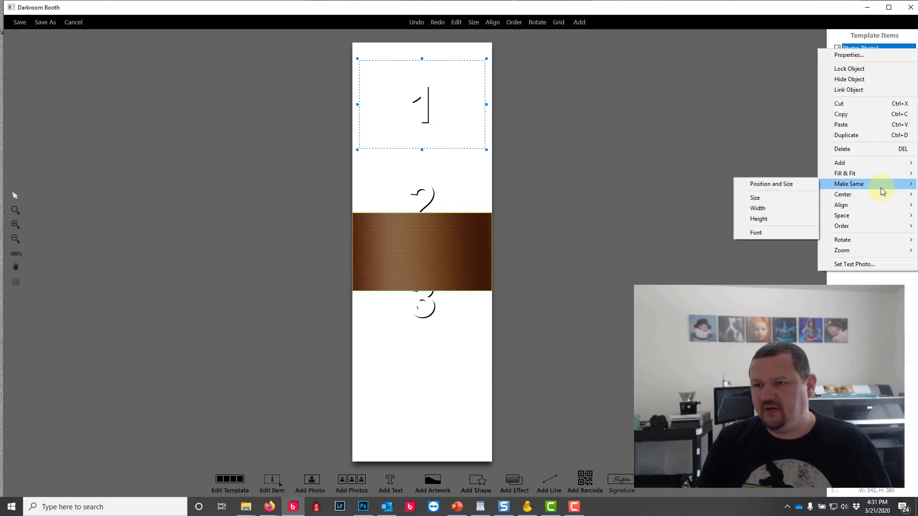
{"action": "left_click", "coordinate": [798, 184]}
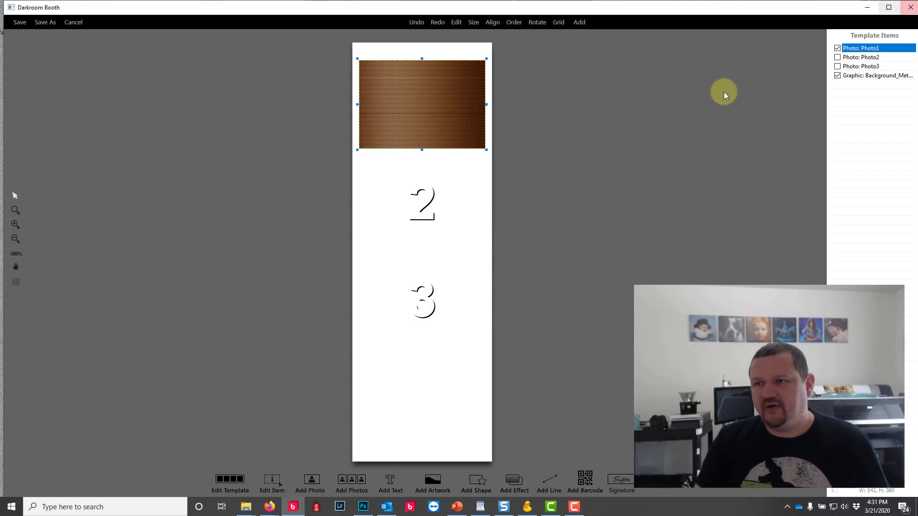
{"action": "left_click_drag", "start_coordinate": [855, 79], "coordinate": [870, 48]}
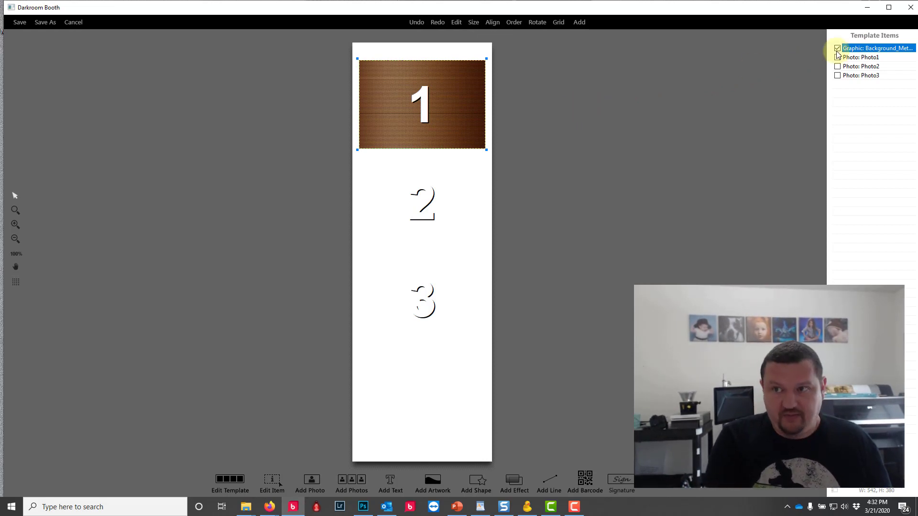
- Paste two copies of the background graphic and order one directly behind Photo2 and the other directly behind Photo3
{"action": "key", "text": "ctrl+v"}
{"action": "key", "text": "ctrl+v"}
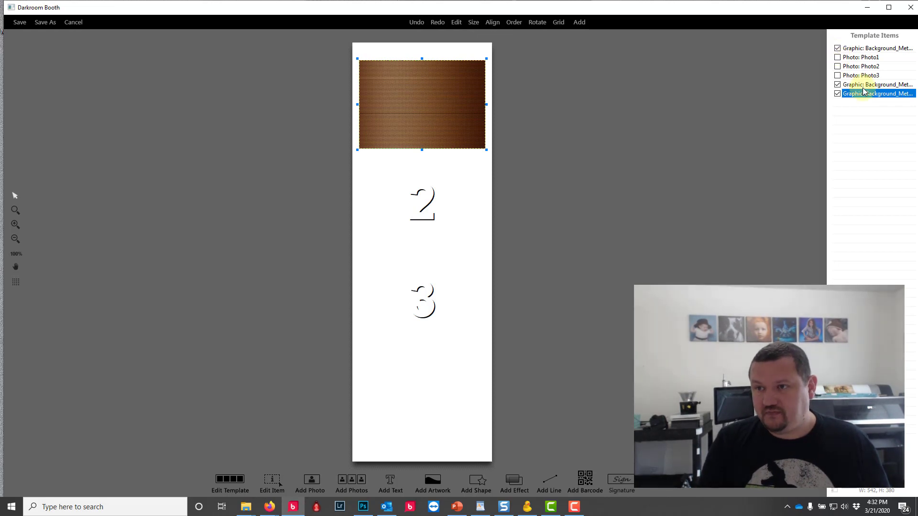
{"action": "mouse_move", "coordinate": [863, 91]}
{"action": "left_mouse_down"}
{"action": "mouse_move", "coordinate": [863, 67]}
{"action": "mouse_move", "coordinate": [871, 88]}
{"action": "left_mouse_up"}
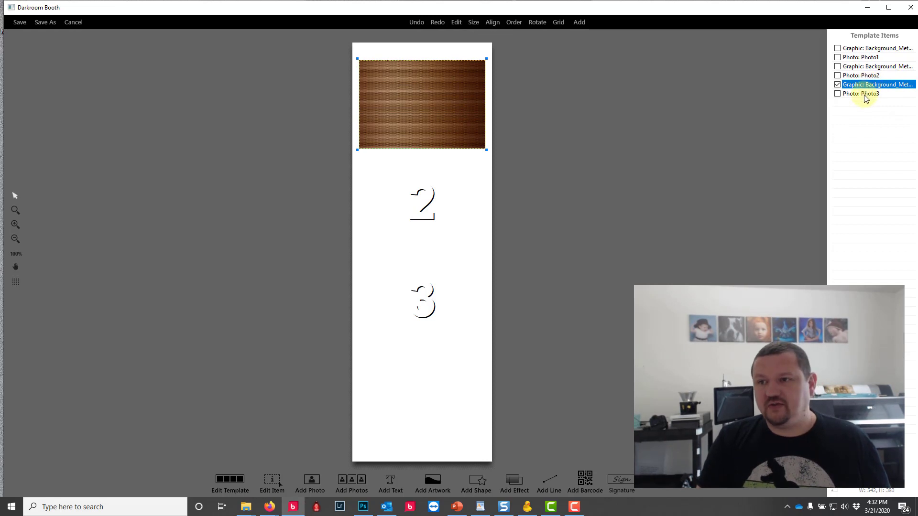
- Match the position and size of the background graphic behind Photo3 to that placeholder
{"action": "left_click", "coordinate": [866, 95]}
{"action": "right_click", "coordinate": [864, 95]}
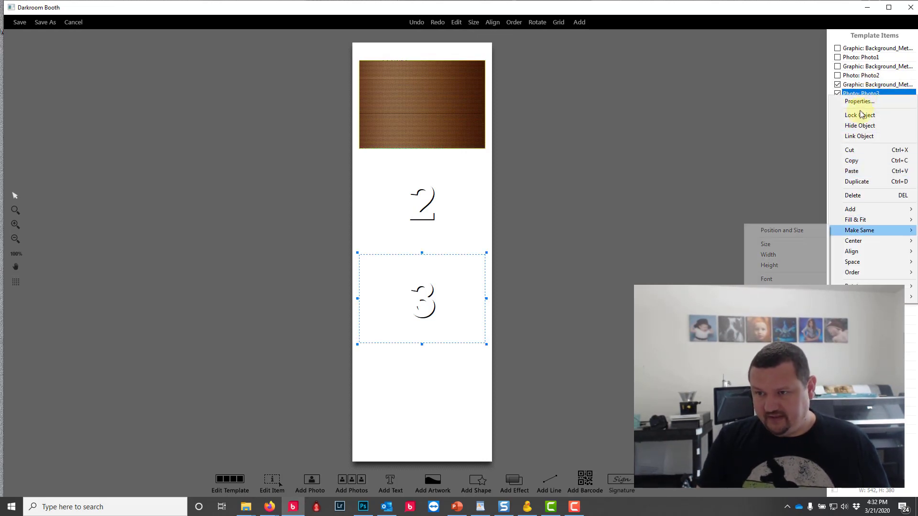
{"action": "left_click", "coordinate": [819, 231]}
- Try to match position and size between Photo2 and its background graphic with the graphic as the reference, and undo it
{"action": "left_click", "coordinate": [862, 75]}
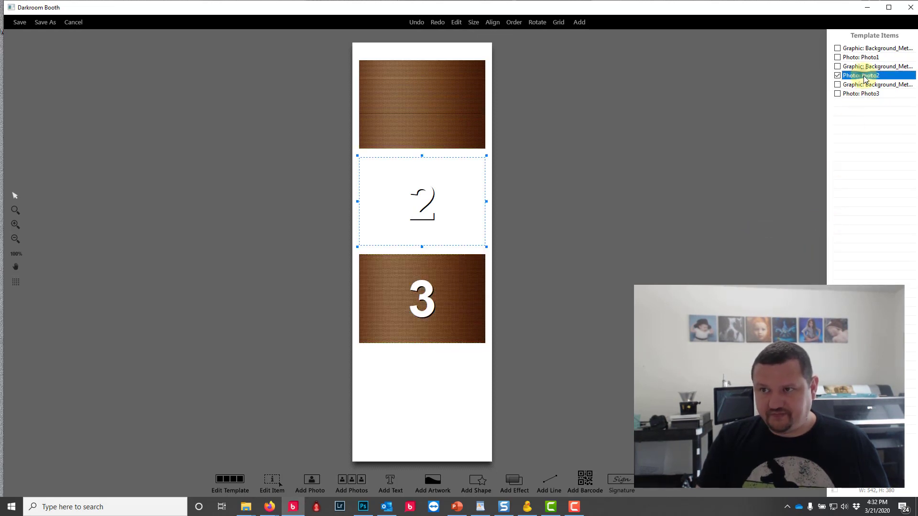
{"action": "left_click", "coordinate": [867, 67], "text": "ctrl"}
{"action": "right_click", "coordinate": [867, 69]}
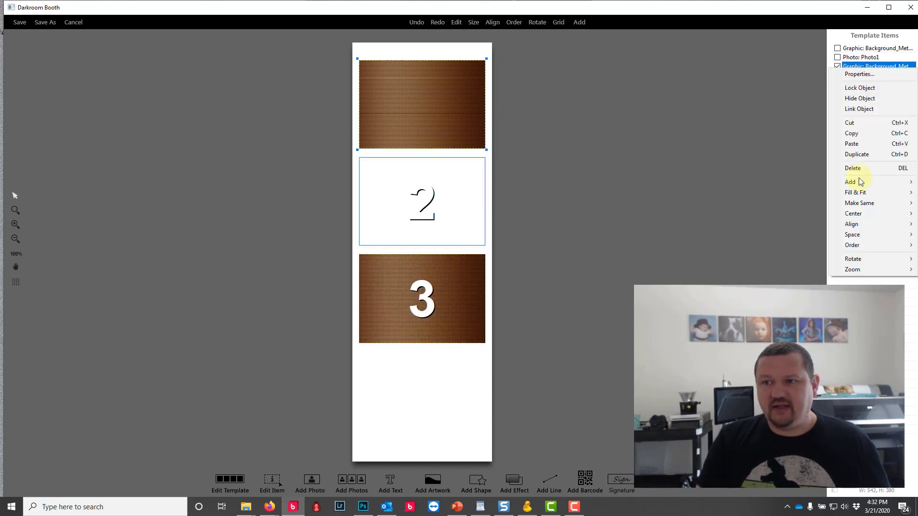
{"action": "mouse_move", "coordinate": [858, 205]}
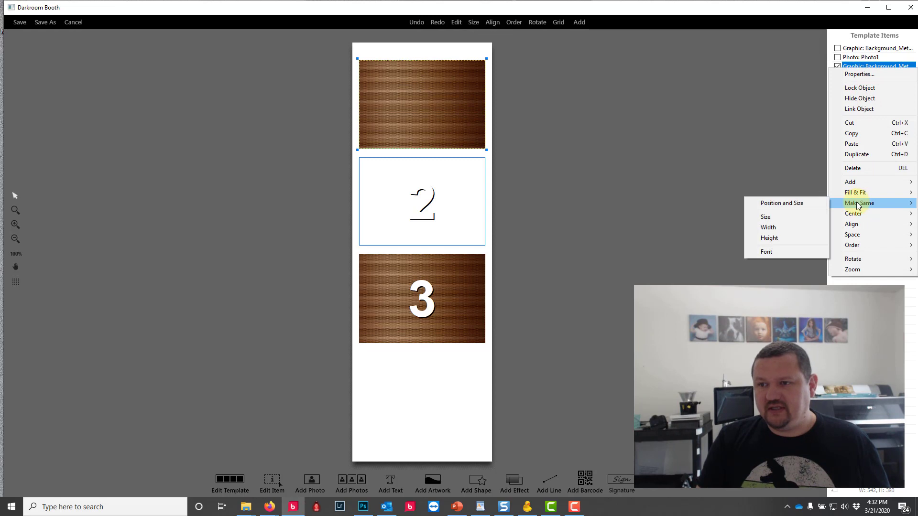
{"action": "left_click", "coordinate": [797, 204]}
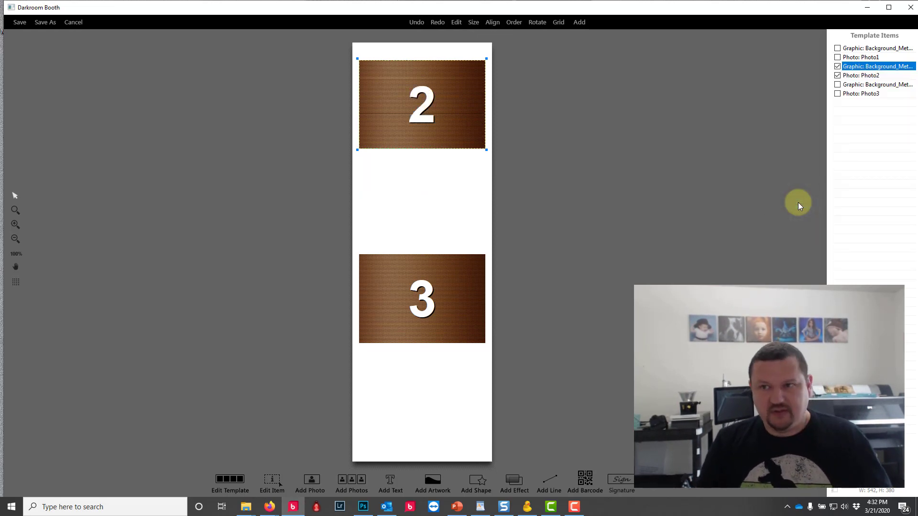
{"action": "key", "text": "ctrl+z"}
- Try to space Photo2 and its background graphic horizontally with equal centers
{"action": "left_click", "coordinate": [868, 76]}
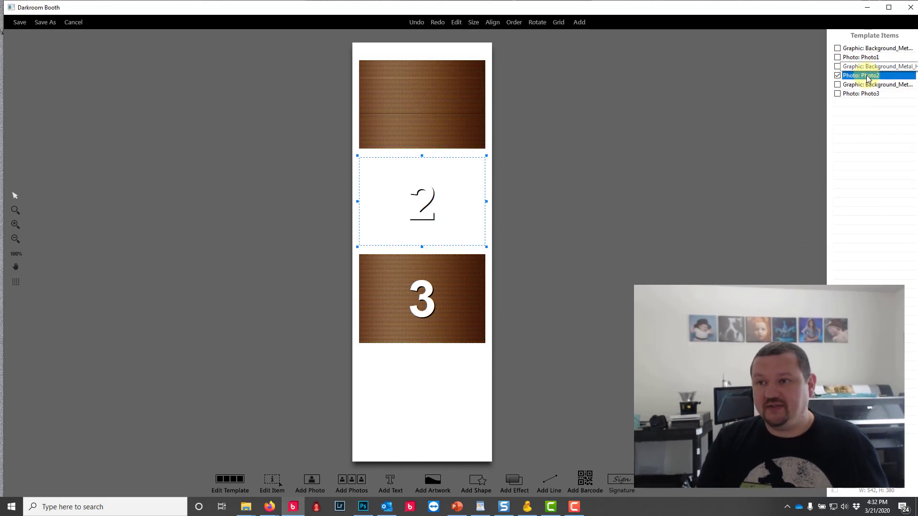
{"action": "left_click", "coordinate": [866, 67]}
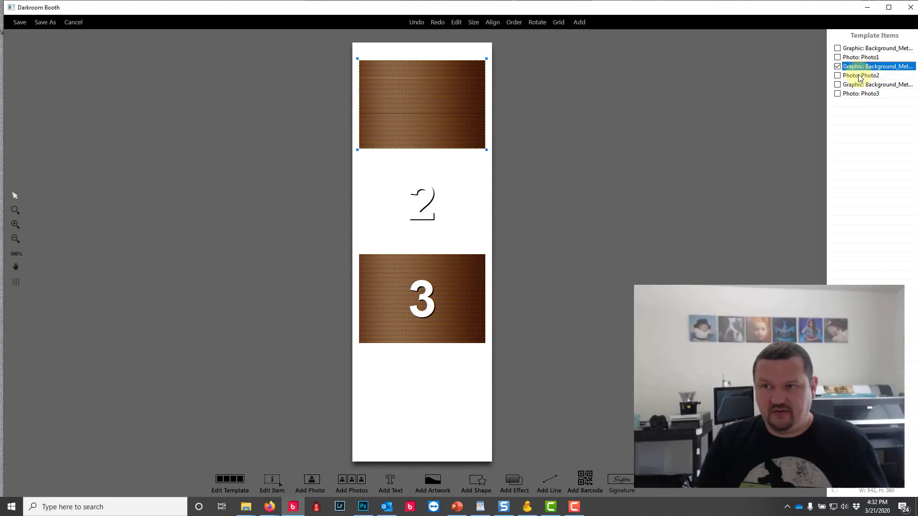
{"action": "left_click", "coordinate": [860, 76], "text": "ctrl"}
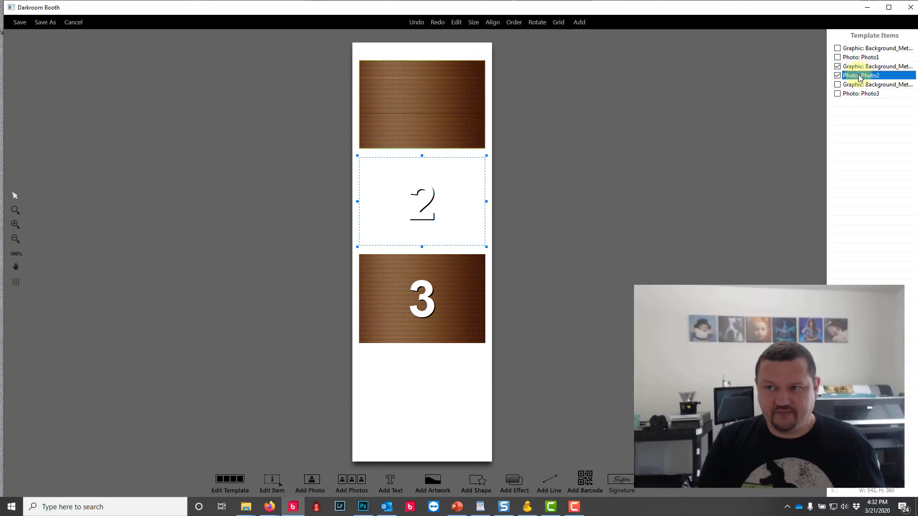
{"action": "right_click", "coordinate": [860, 76]}
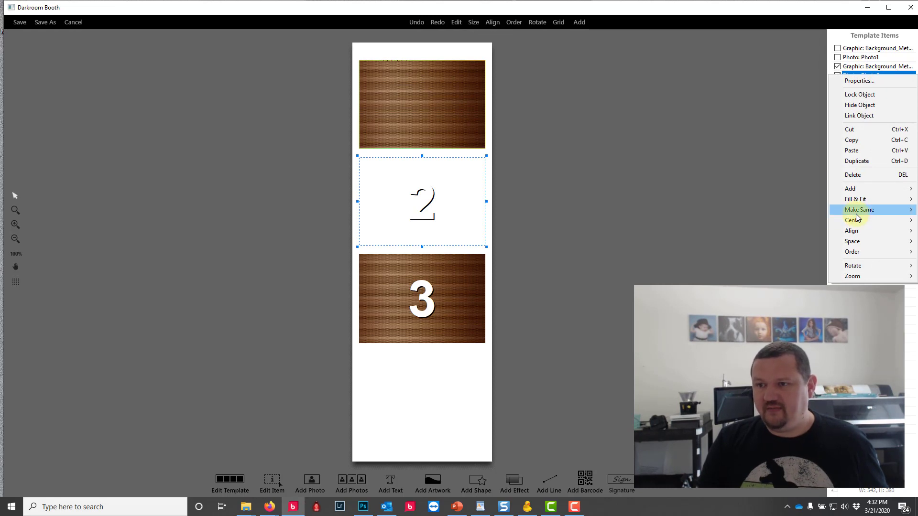
{"action": "mouse_move", "coordinate": [857, 215]}
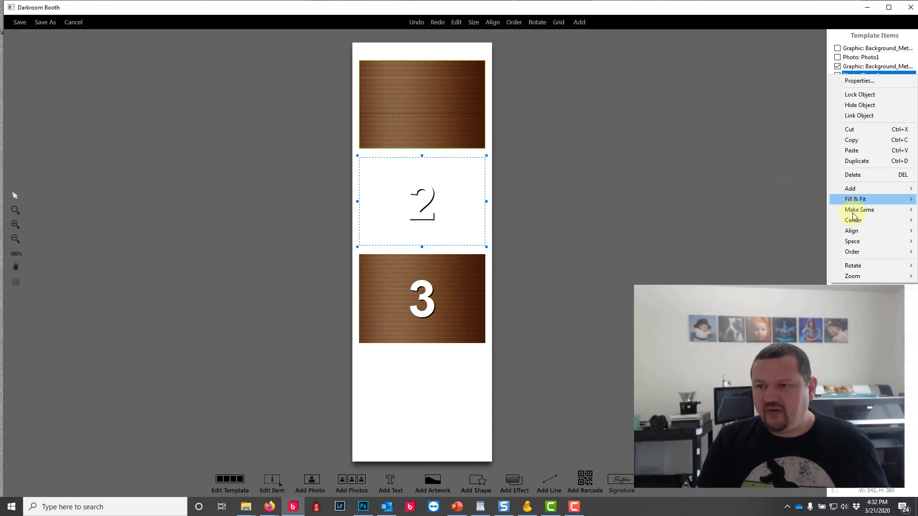
{"action": "mouse_move", "coordinate": [850, 243]}
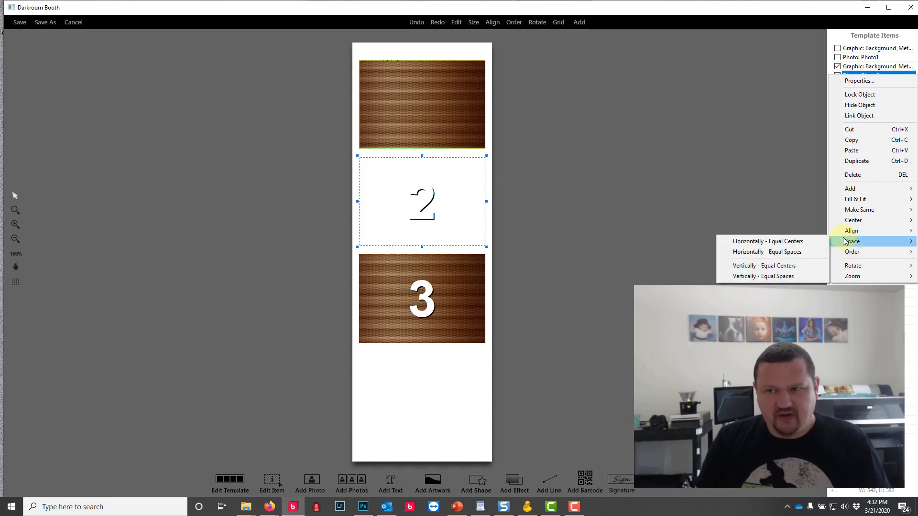
{"action": "left_click", "coordinate": [808, 243]}
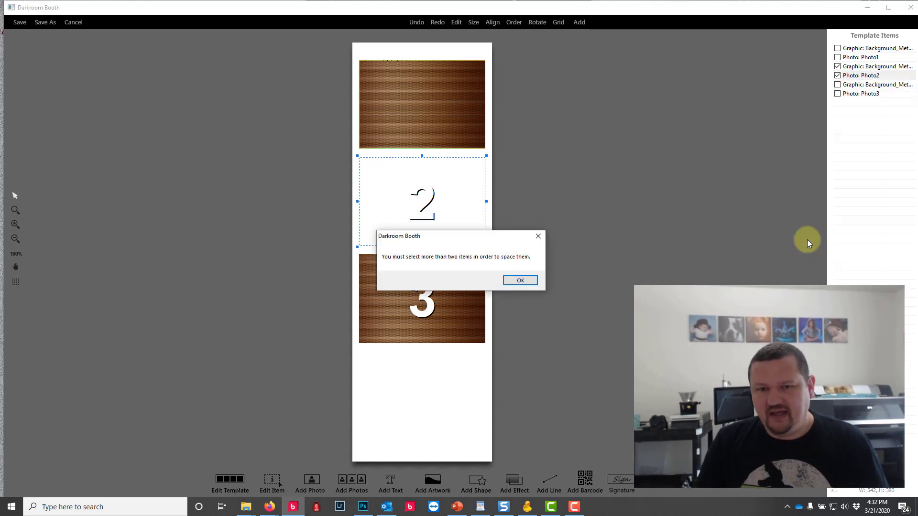
{"action": "left_click", "coordinate": [519, 280]}
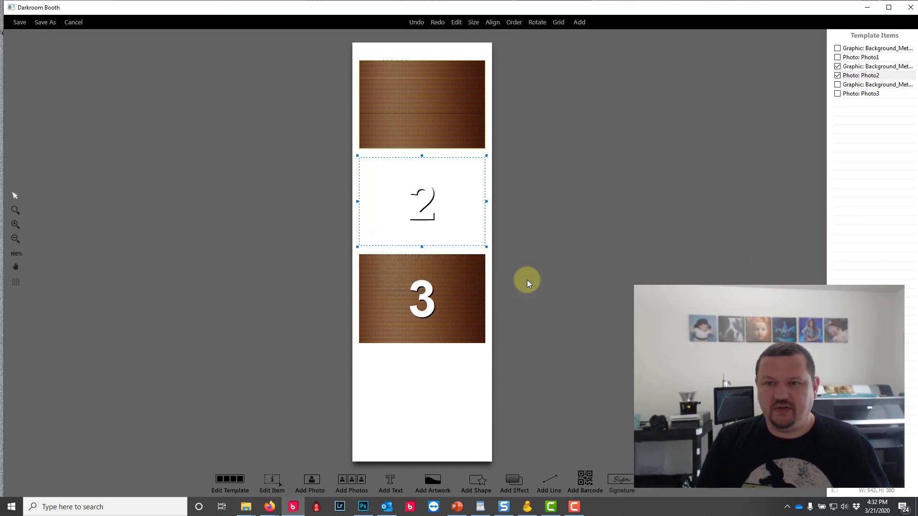
- Match the position and size of the background graphic behind Photo2 to that placeholder, with Photo2 as the reference
{"action": "left_click", "coordinate": [863, 77]}
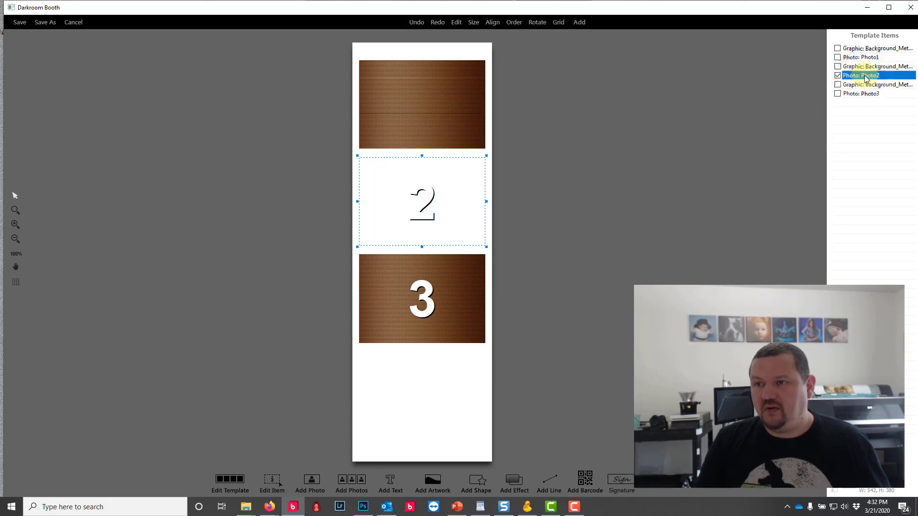
{"action": "left_click", "coordinate": [868, 68]}
{"action": "left_click", "coordinate": [872, 77], "text": "ctrl"}
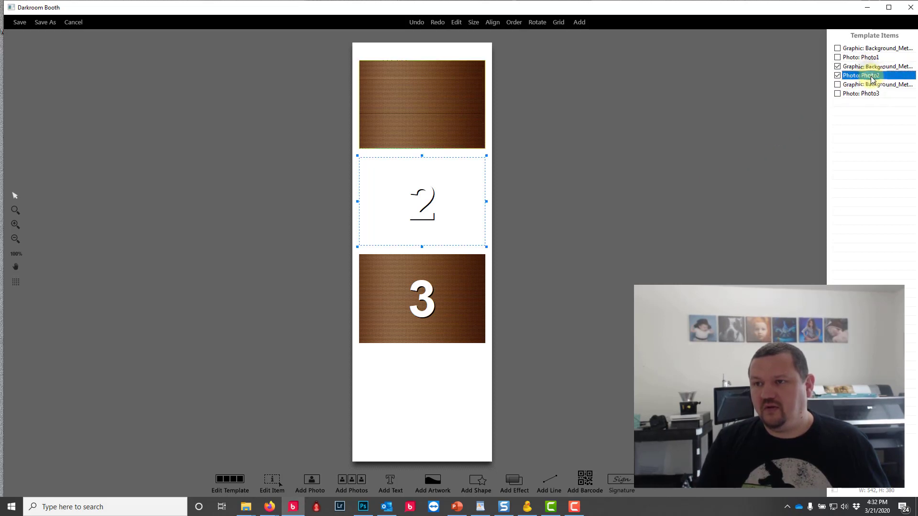
{"action": "right_click", "coordinate": [871, 76]}
{"action": "mouse_move", "coordinate": [860, 211]}
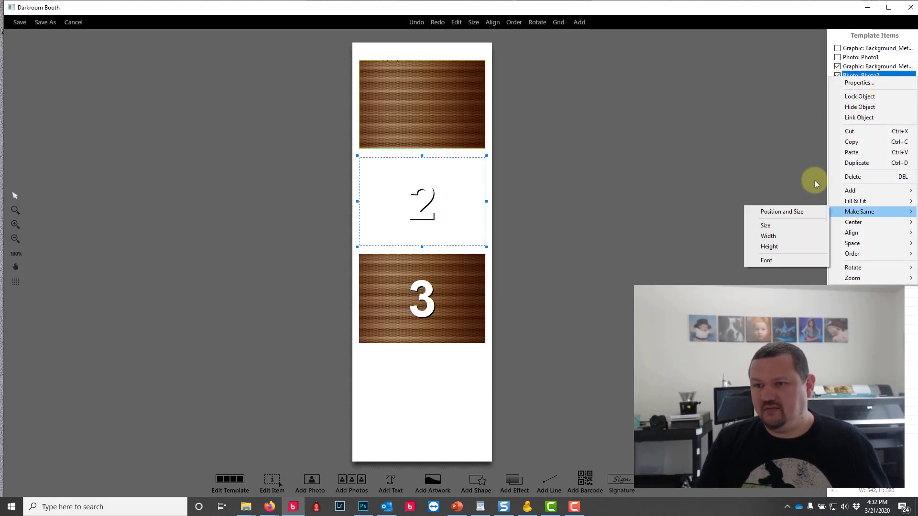
{"action": "left_click", "coordinate": [794, 211]}
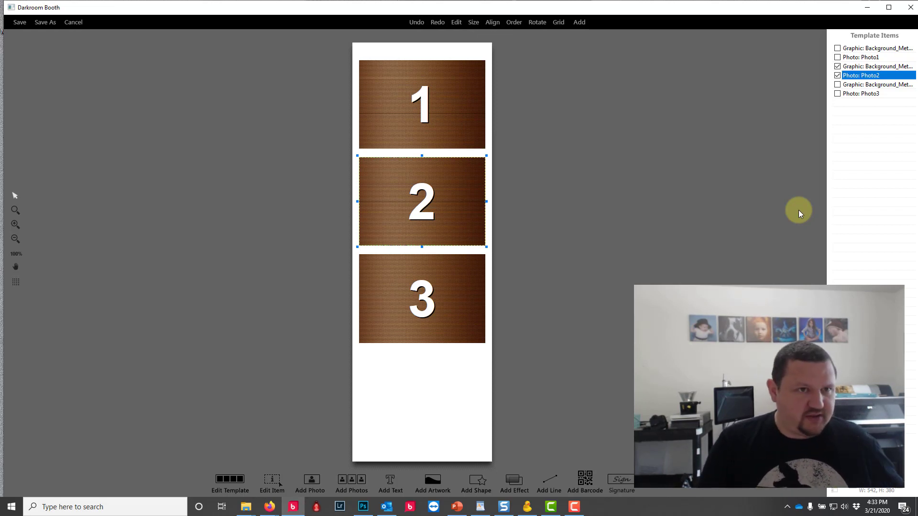
- Save the finished strip as a border template named New Border.xbdr in the BoothTemplates folder
{"action": "left_click", "coordinate": [44, 22]}
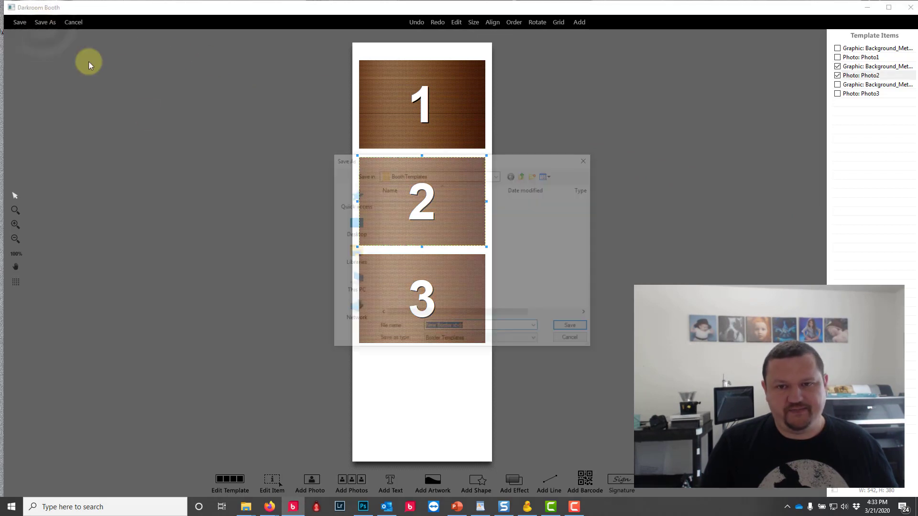
{"action": "key", "text": "End"}
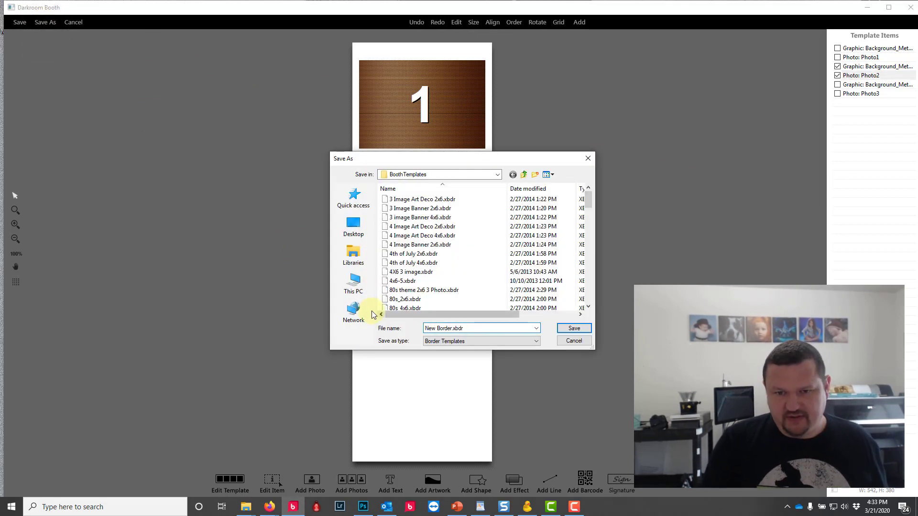
{"action": "key", "text": "Return"}
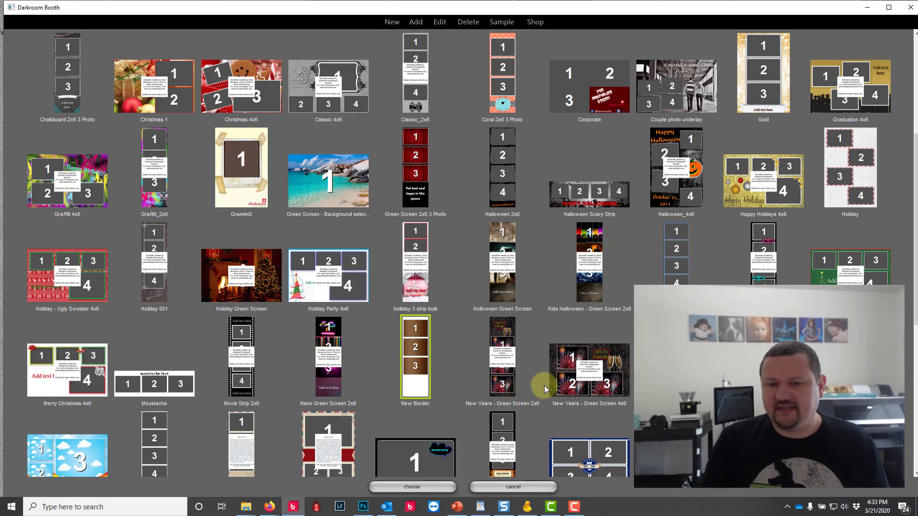
- Open the 5x7 birthday template with the clouds and rainbow for editing and begin adding a QR Code barcode
{"action": "scroll", "coordinate": [544, 386], "scroll_direction": "up", "scroll_amount": 3}
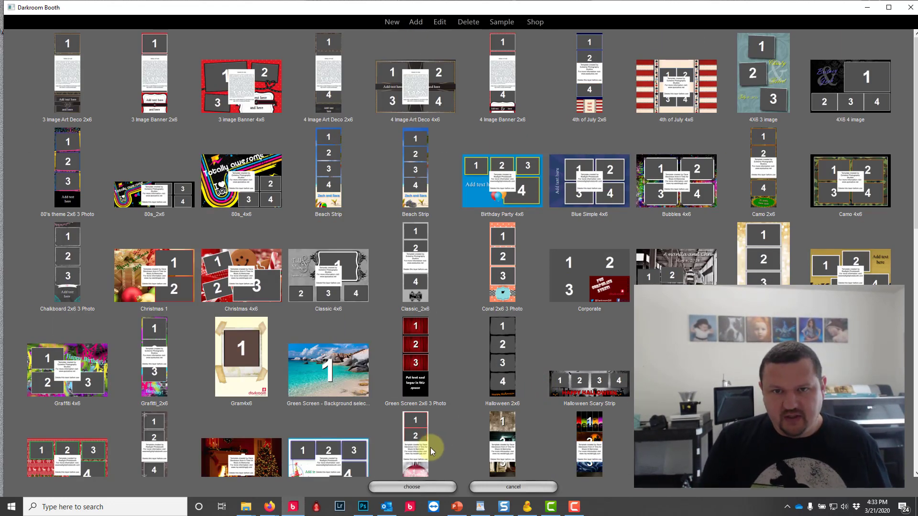
{"action": "scroll", "coordinate": [425, 419], "scroll_direction": "down", "scroll_amount": 10}
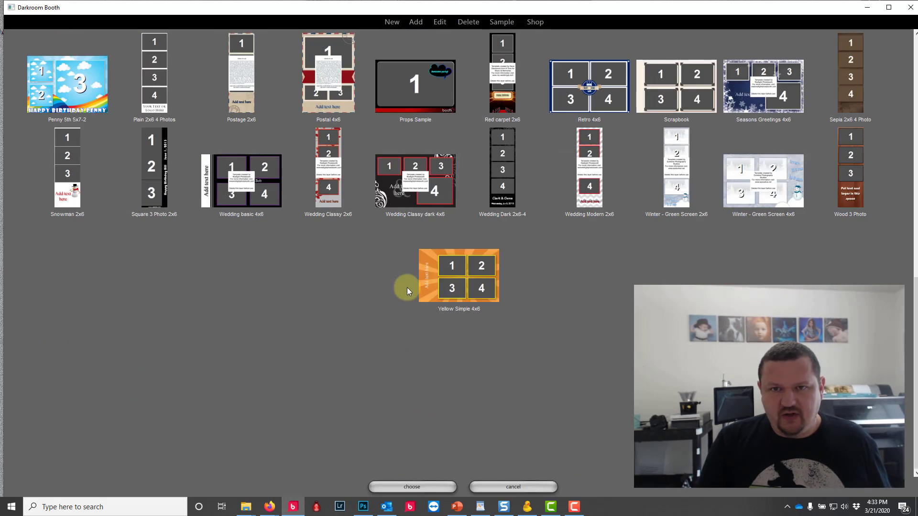
{"action": "double_click", "coordinate": [66, 84]}
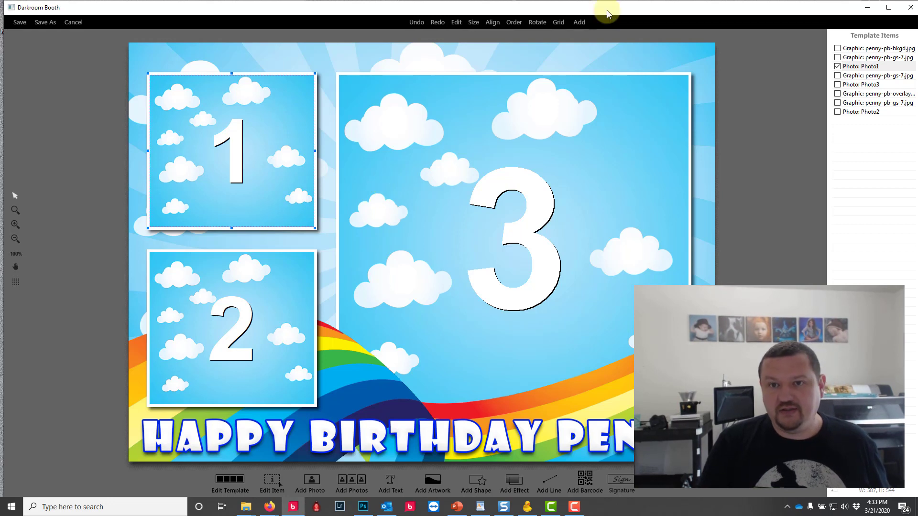
{"action": "left_click", "coordinate": [585, 481]}
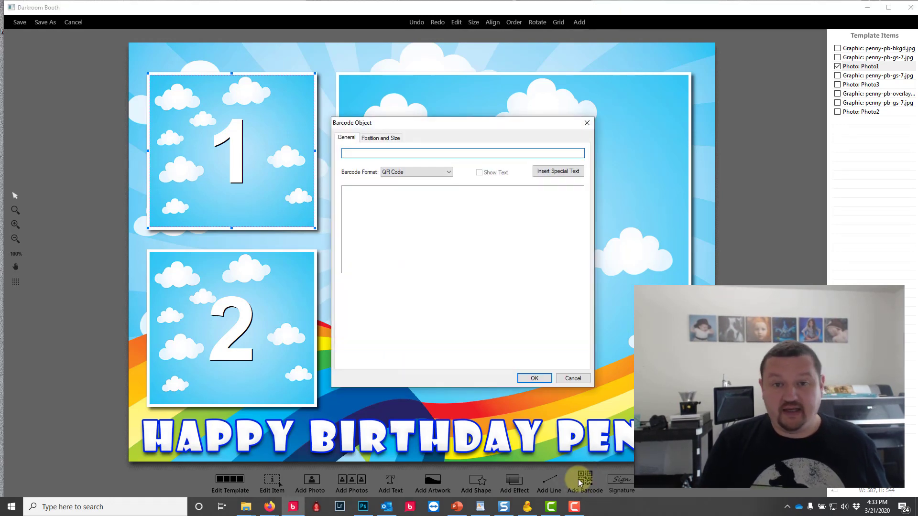
- Switch to Firefox, go to eventgallery.com and open the account's gallery dashboard
{"action": "left_click", "coordinate": [248, 494]}
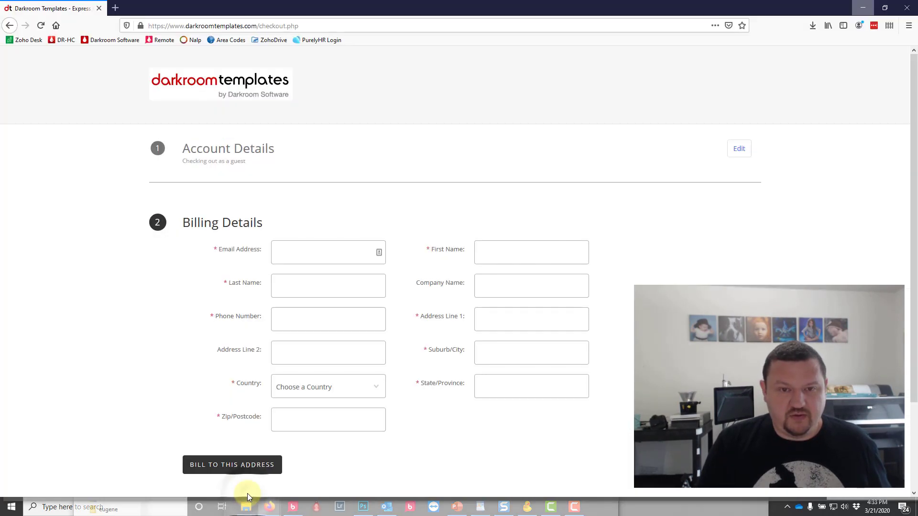
{"action": "left_click", "coordinate": [322, 21]}
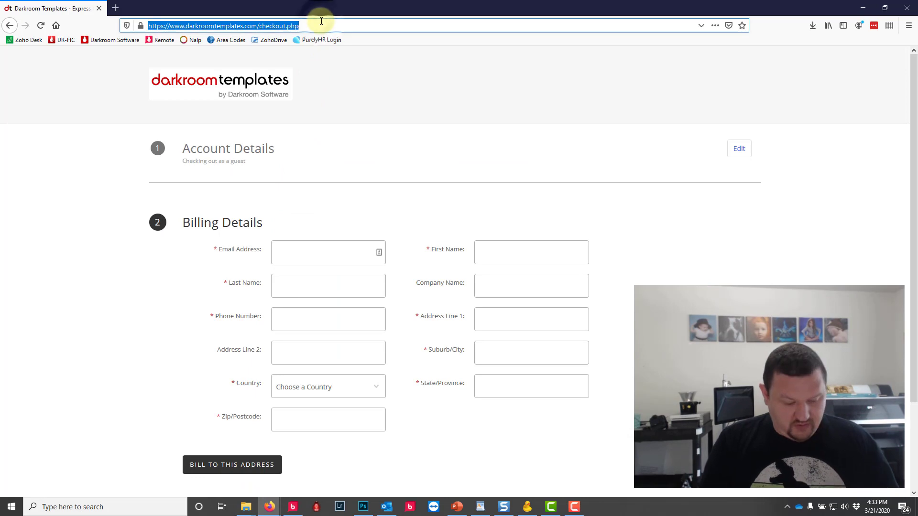
{"action": "type", "text": "eventgallery.com/"}
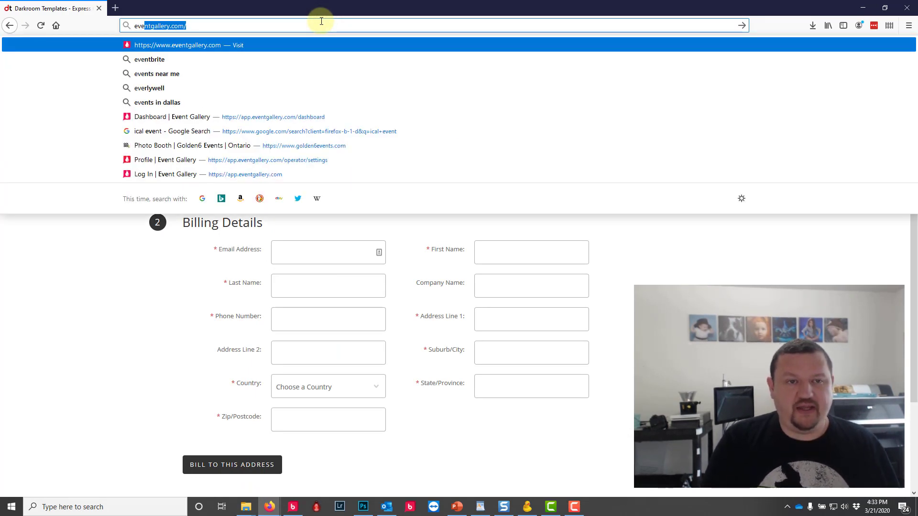
{"action": "key", "text": "End"}
{"action": "key", "text": "Return"}
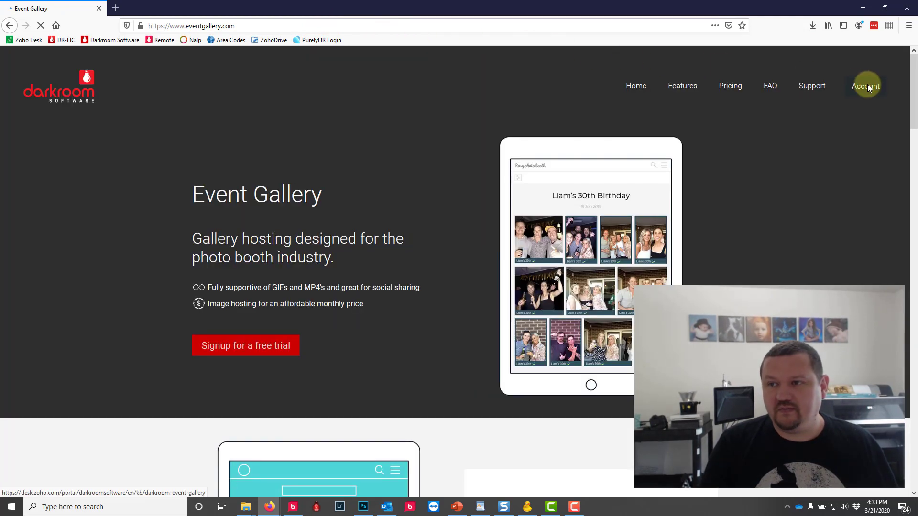
{"action": "left_click", "coordinate": [867, 87]}
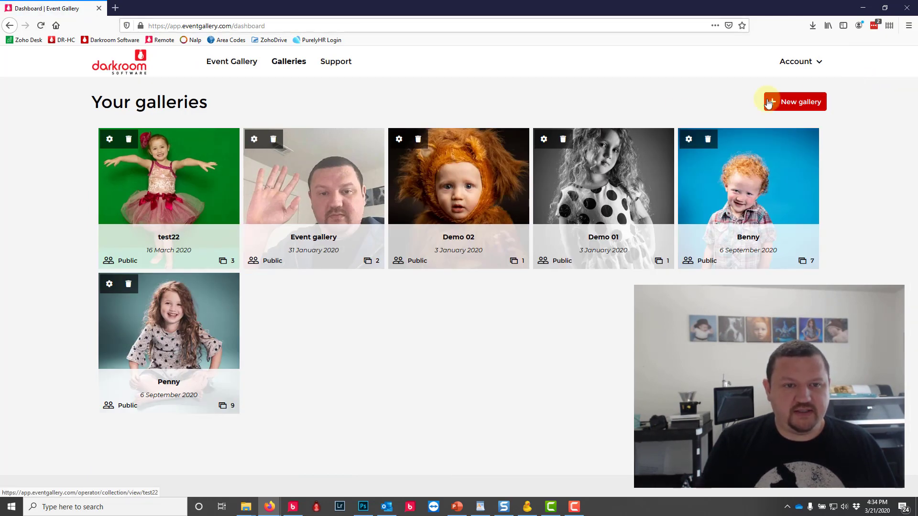
- View the test22 gallery and its address, and open the account's public client site
{"action": "left_click", "coordinate": [162, 190]}
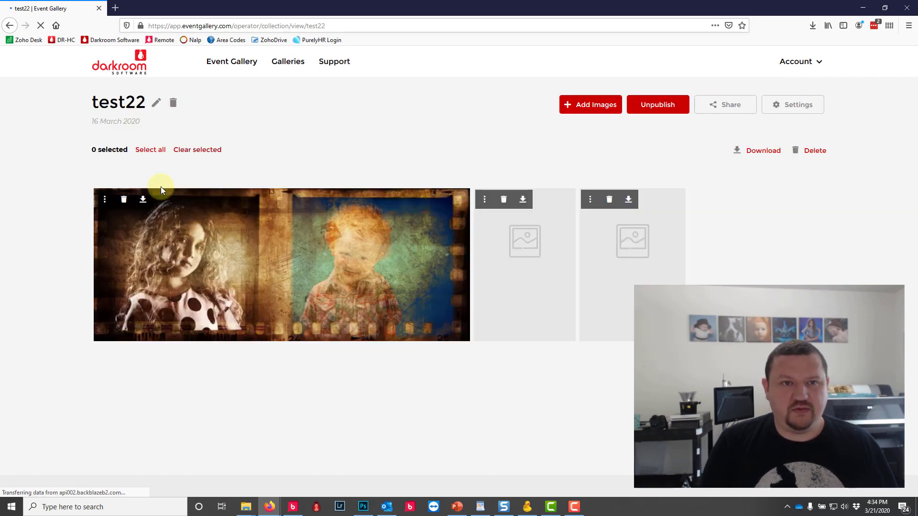
{"action": "left_click", "coordinate": [389, 24]}
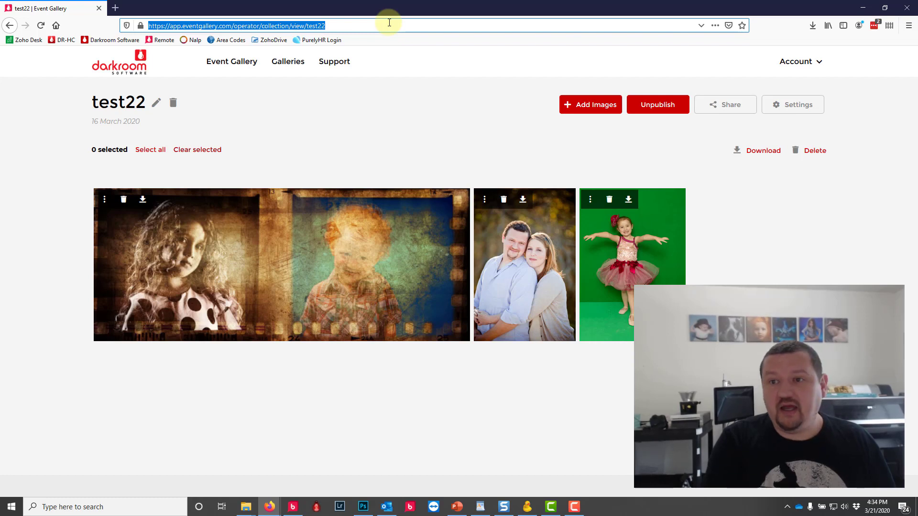
{"action": "left_click", "coordinate": [799, 62]}
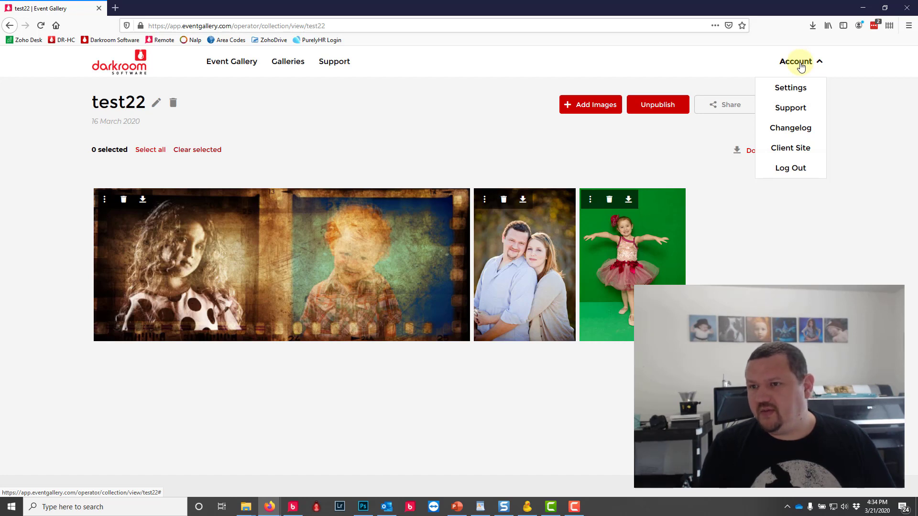
{"action": "left_click", "coordinate": [790, 148]}
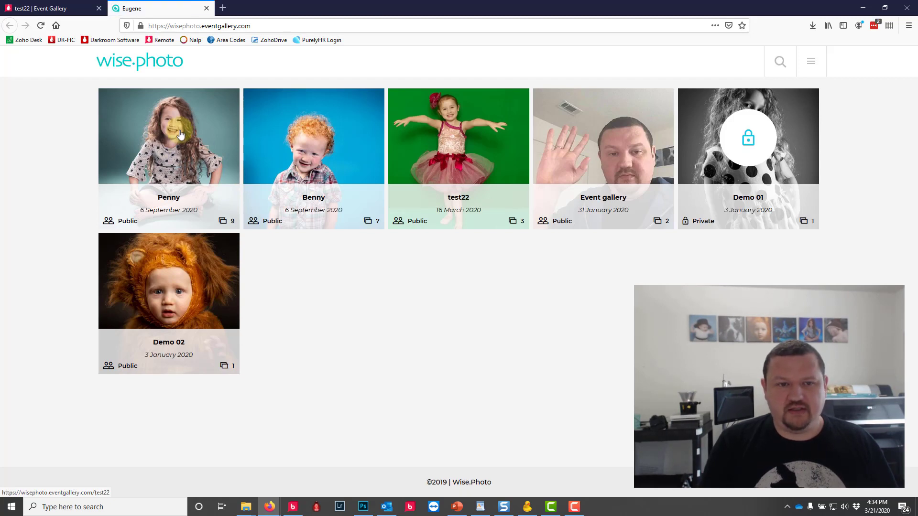
- Open the first gallery listed on the client site and copy its web address
{"action": "left_click", "coordinate": [149, 112]}
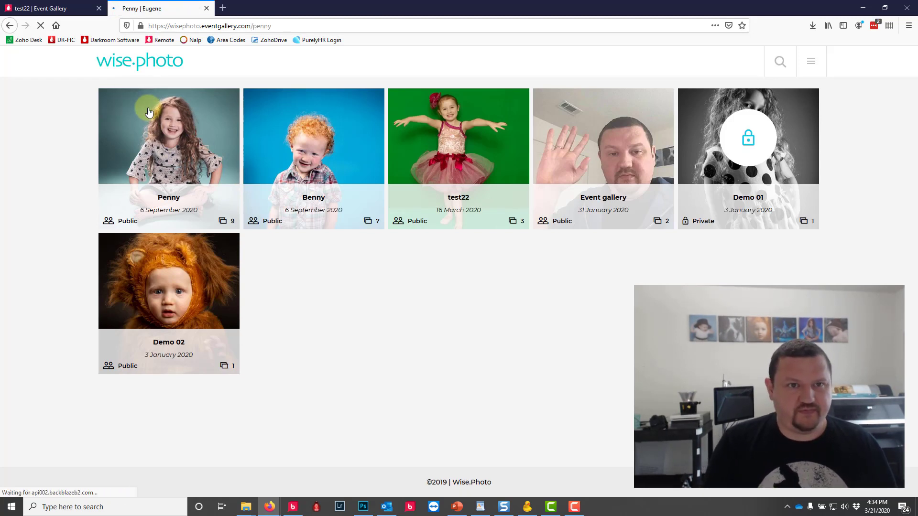
{"action": "left_click", "coordinate": [301, 22]}
{"action": "key", "text": "ctrl+c"}
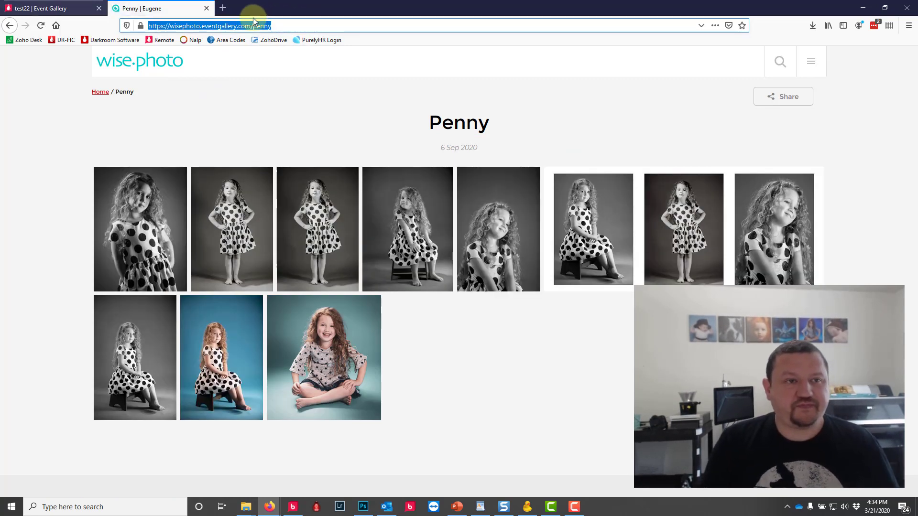
- Return to Darkroom Booth and create the QR code barcode from the copied gallery address
{"action": "left_click", "coordinate": [40, 6]}
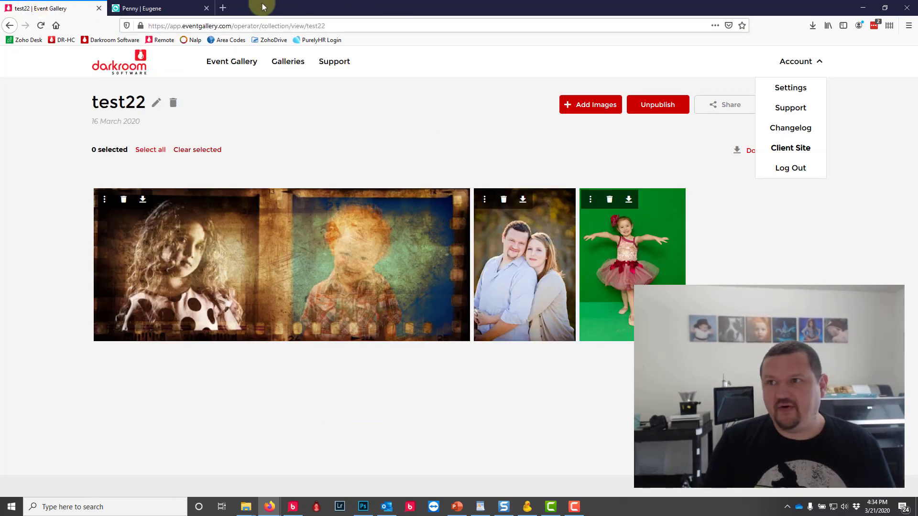
{"action": "left_click", "coordinate": [862, 8]}
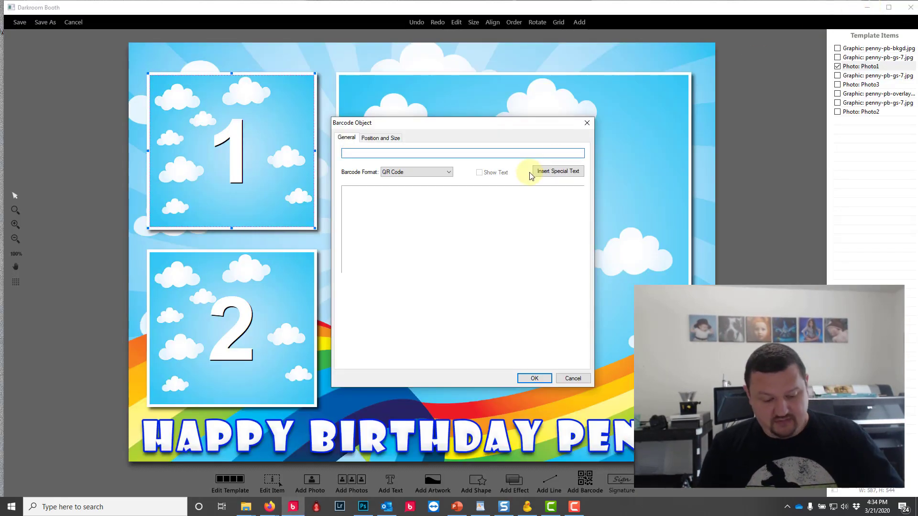
{"action": "key", "text": "ctrl+v"}
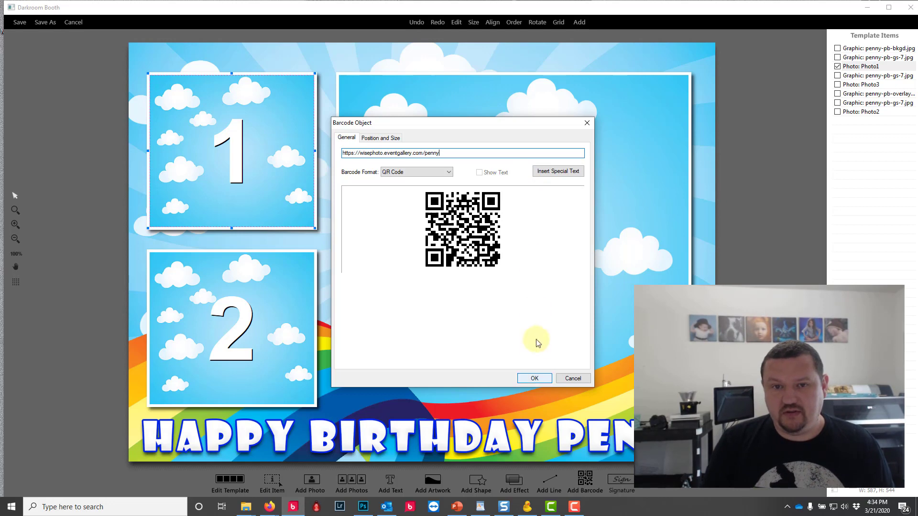
{"action": "left_click", "coordinate": [534, 378]}
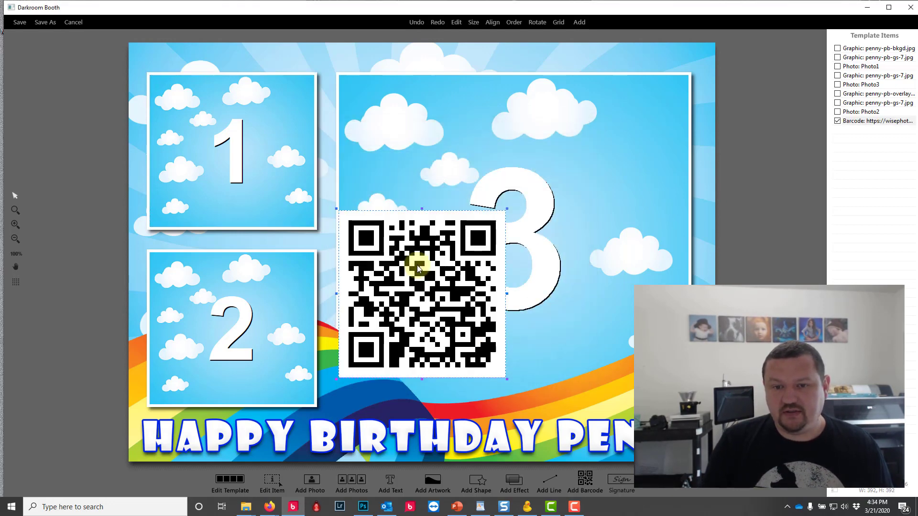
- Shrink the QR code to about 224 x 224, place it in the birthday template's lower-right corner, and save the template
{"action": "scroll", "coordinate": [417, 268], "scroll_direction": "down", "scroll_amount": 4}
{"action": "left_click_drag", "start_coordinate": [423, 280], "coordinate": [657, 343]}
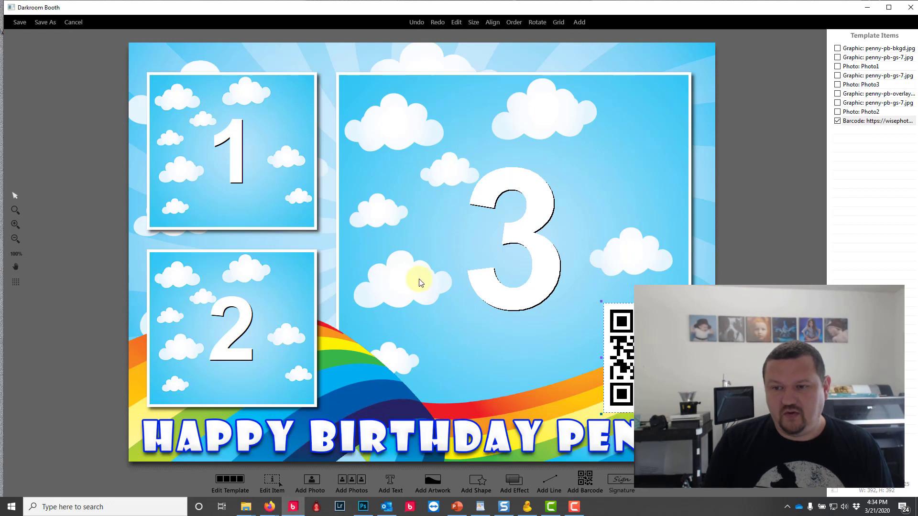
{"action": "scroll", "coordinate": [419, 282], "scroll_direction": "down", "scroll_amount": 3}
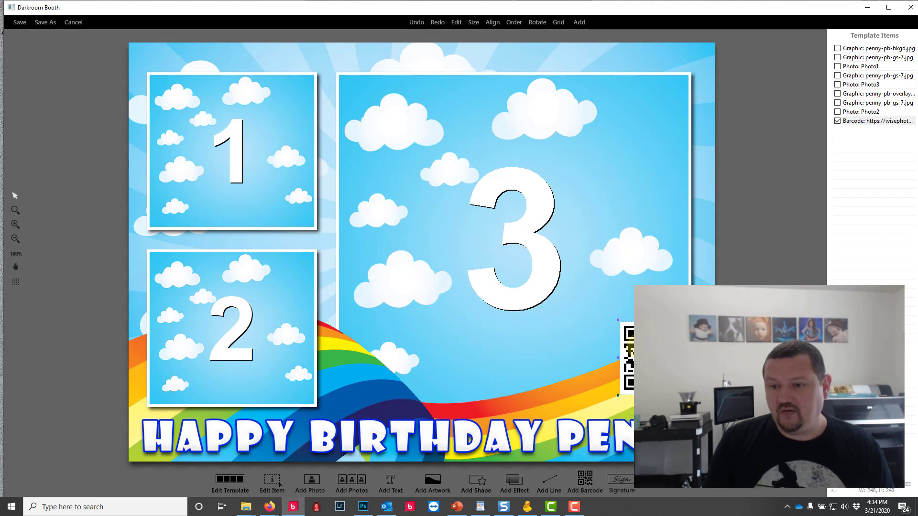
{"action": "left_click_drag", "start_coordinate": [634, 346], "coordinate": [653, 366]}
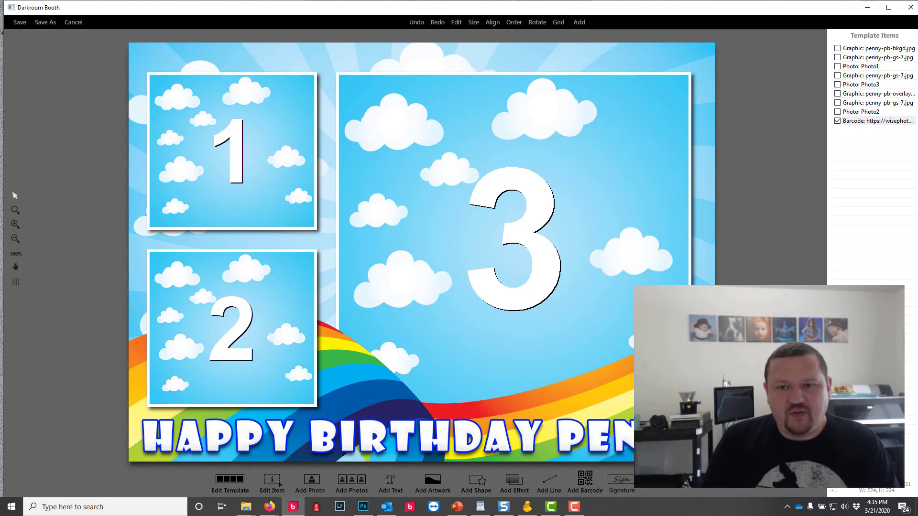
{"action": "left_click", "coordinate": [20, 22]}
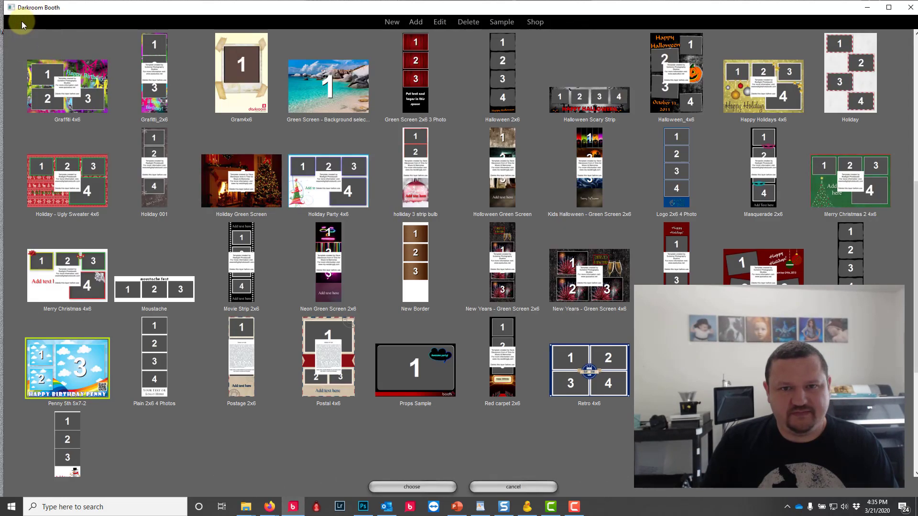
- Open the Props Sample template and examine the movement and Booth Sticker options of its speech-bubble graphic without changing them
{"action": "left_click", "coordinate": [397, 380]}
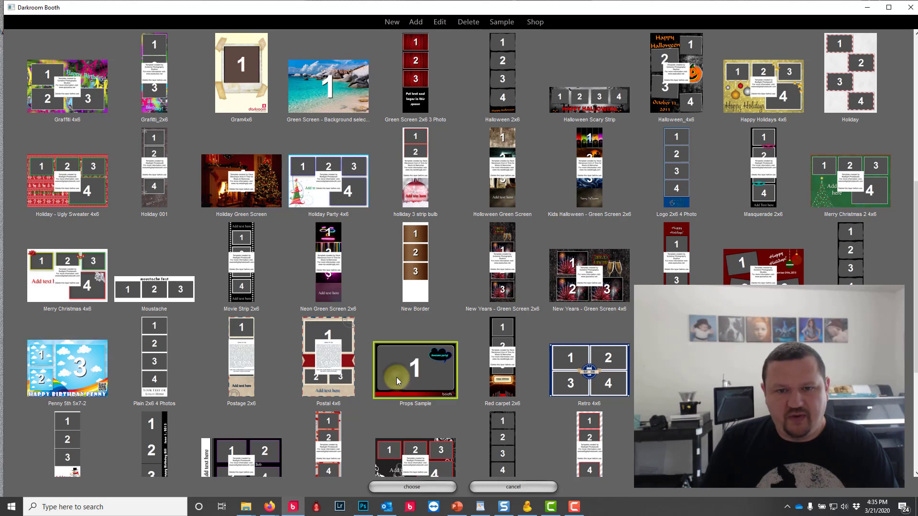
{"action": "double_click", "coordinate": [418, 367]}
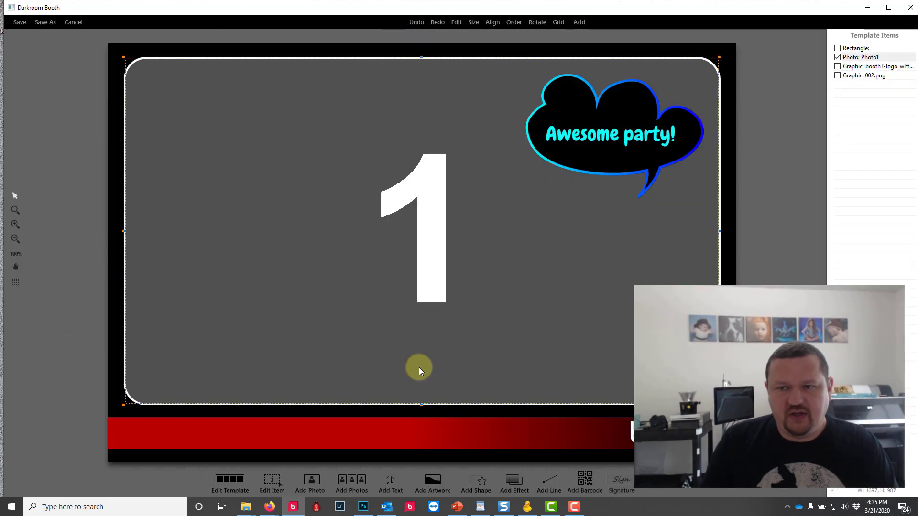
{"action": "left_click", "coordinate": [624, 118]}
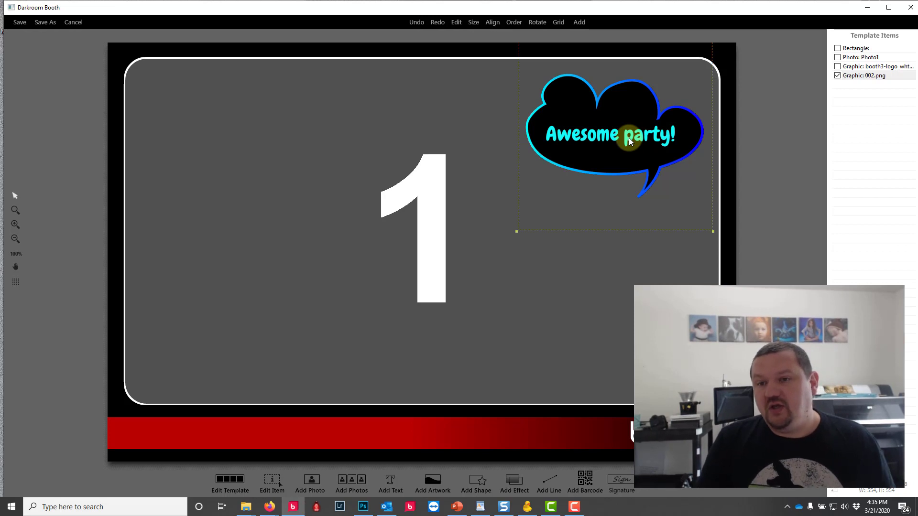
{"action": "double_click", "coordinate": [629, 138]}
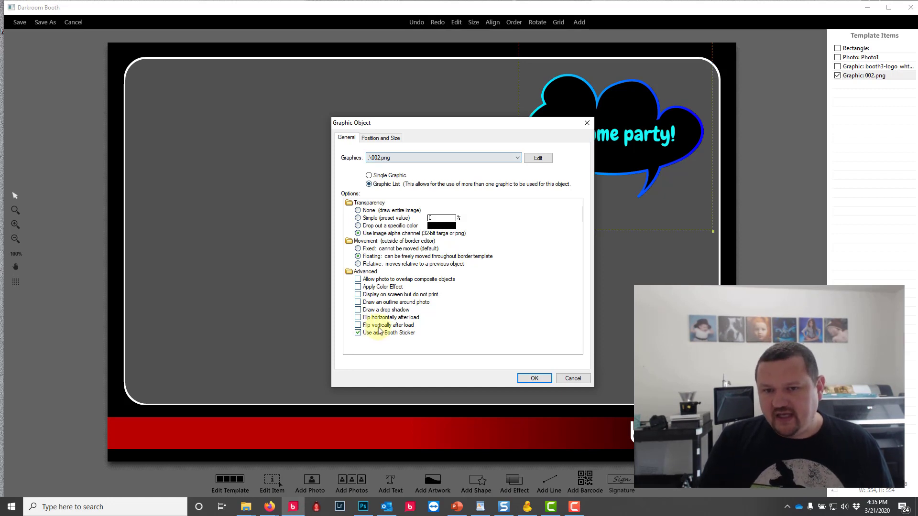
{"action": "left_click", "coordinate": [573, 379]}
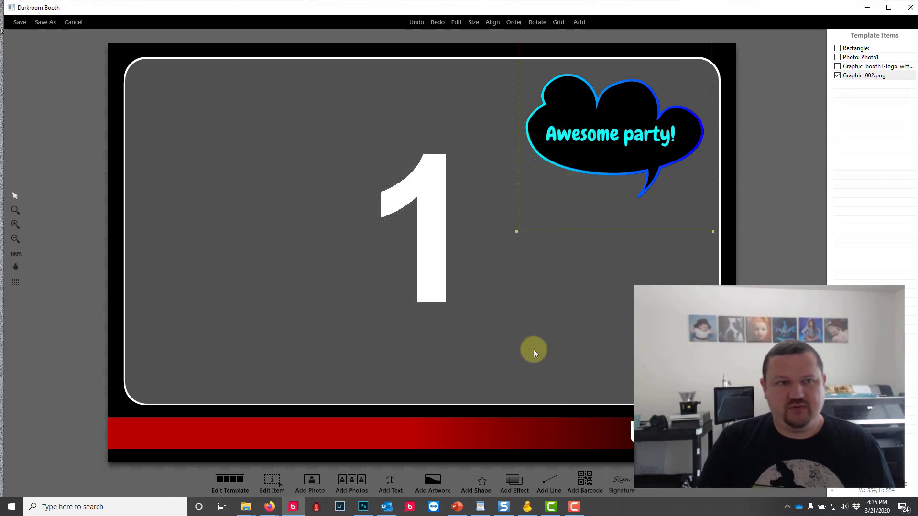
- Close the Props Sample template and the template selection without changes, and decline matching photos per session to the output template
{"action": "left_click", "coordinate": [71, 21]}
{"action": "left_click", "coordinate": [490, 279]}
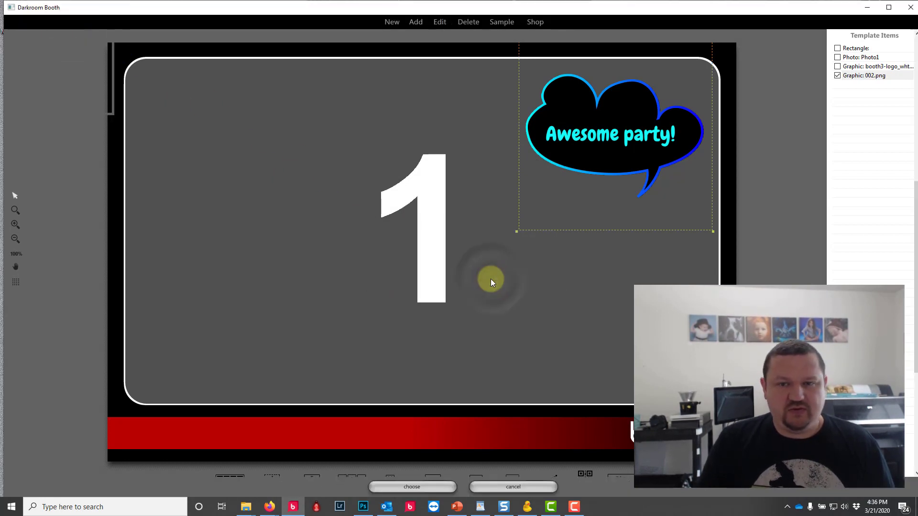
{"action": "left_click", "coordinate": [511, 487]}
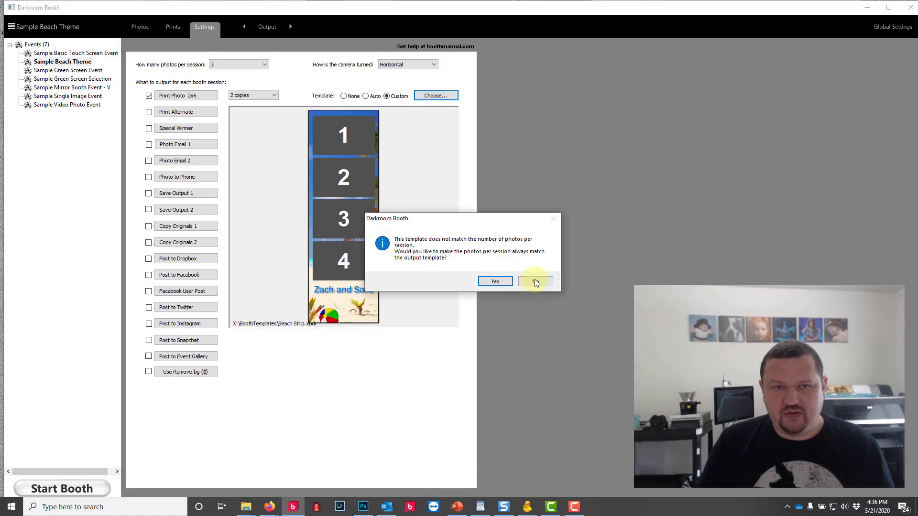
{"action": "left_click", "coordinate": [535, 281]}
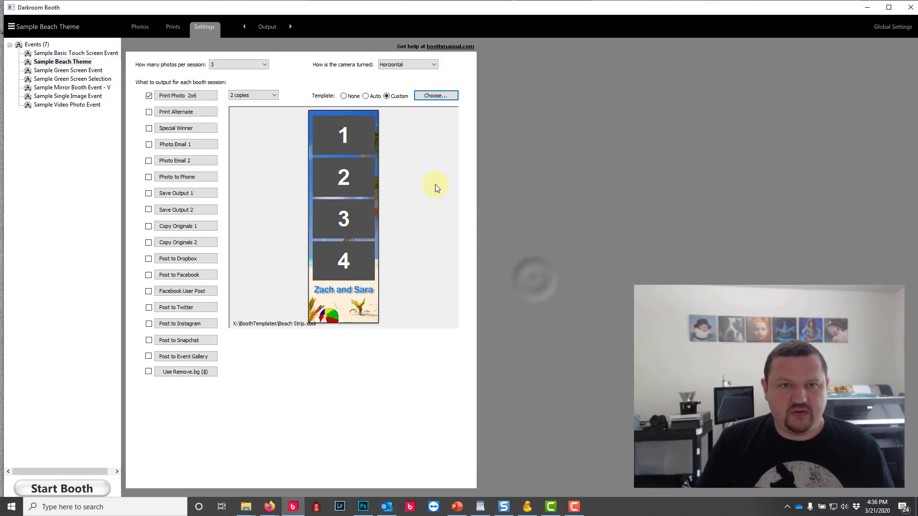
- Enable Review Photo and Booth Edit in the Sample Beach Theme event's text settings
{"action": "left_click", "coordinate": [268, 26]}
{"action": "left_click", "coordinate": [301, 123]}
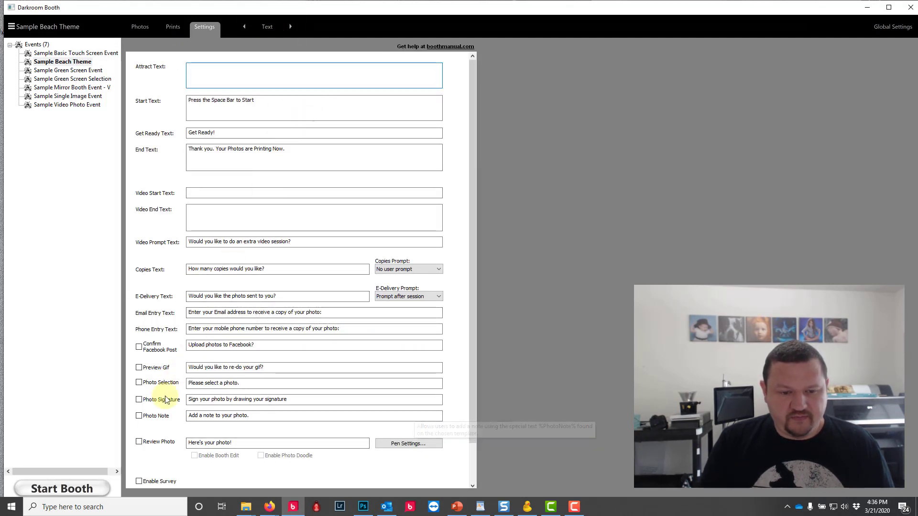
{"action": "left_click", "coordinate": [139, 442]}
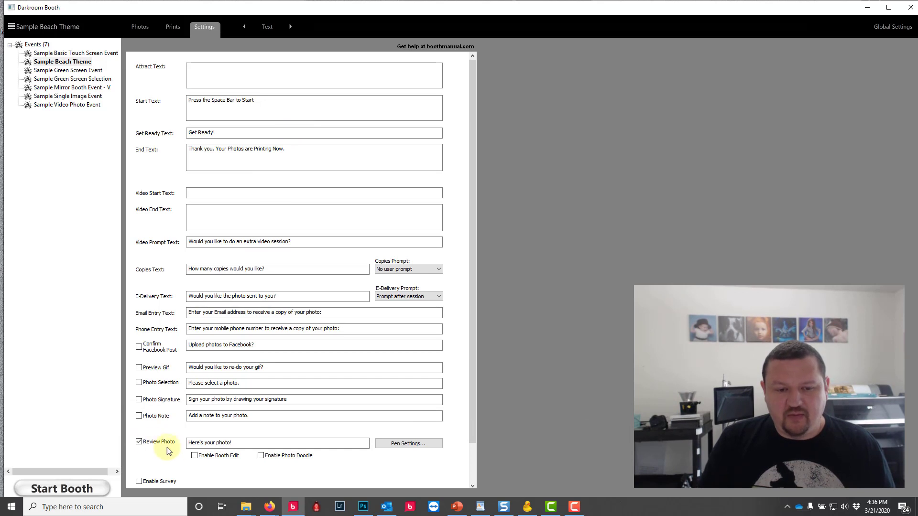
{"action": "left_click", "coordinate": [205, 457]}
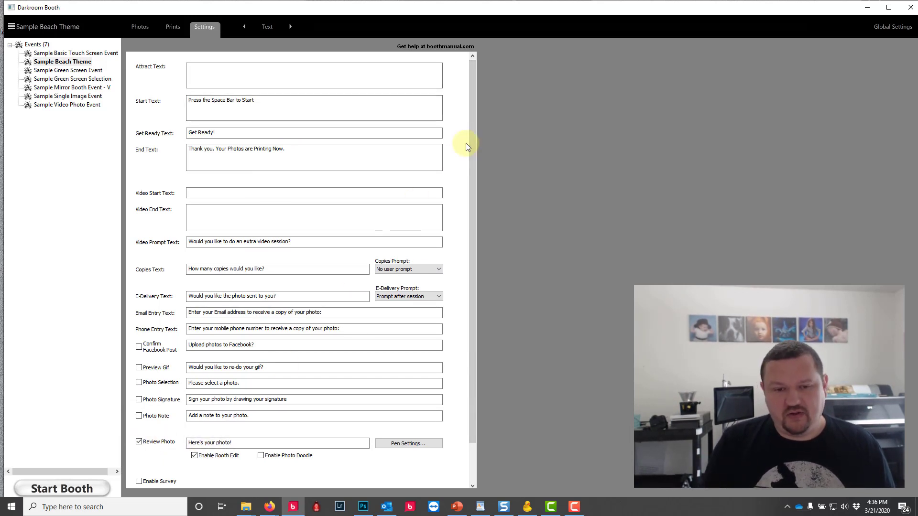
- Return to the event's output settings and open the Props Sample template for editing
{"action": "left_click", "coordinate": [261, 29]}
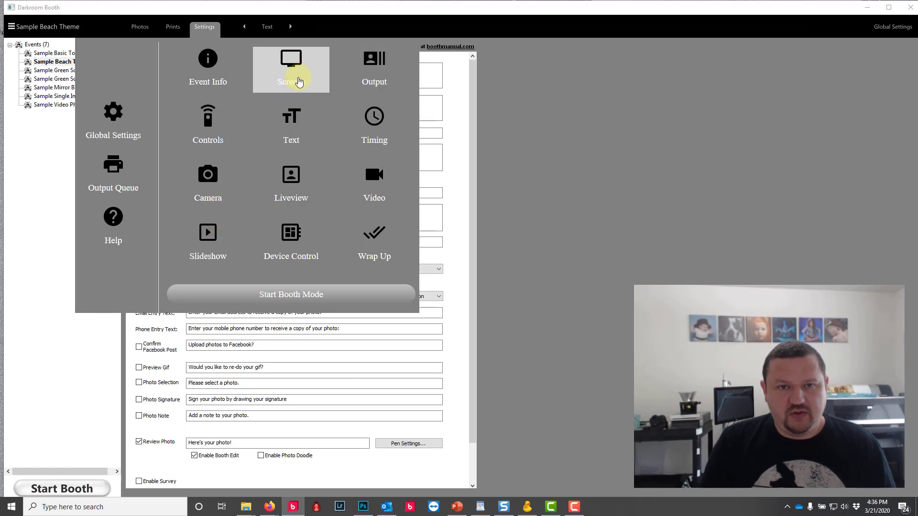
{"action": "left_click", "coordinate": [374, 73]}
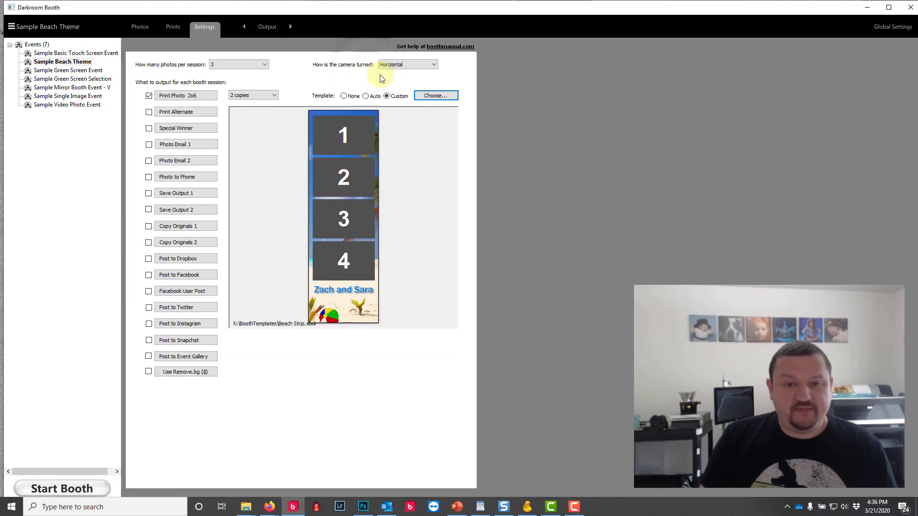
{"action": "left_click", "coordinate": [437, 96]}
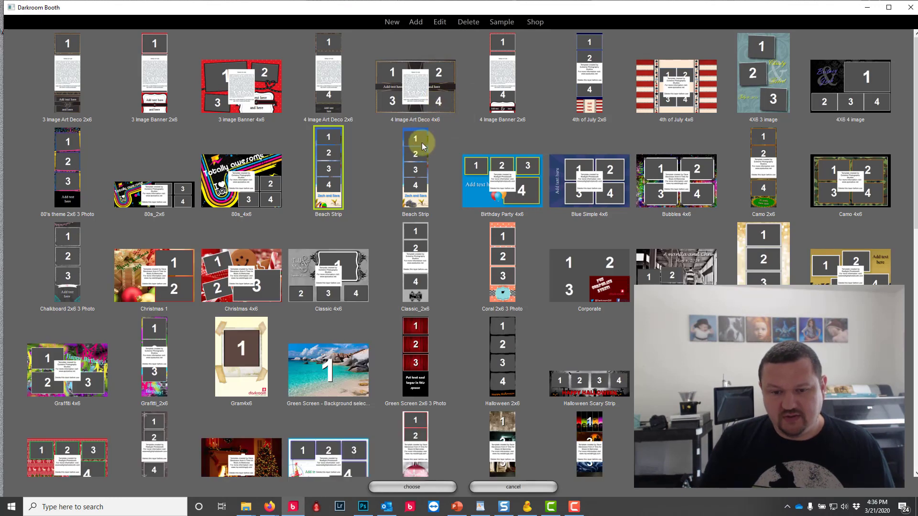
{"action": "scroll", "coordinate": [388, 237], "scroll_direction": "down", "scroll_amount": 5}
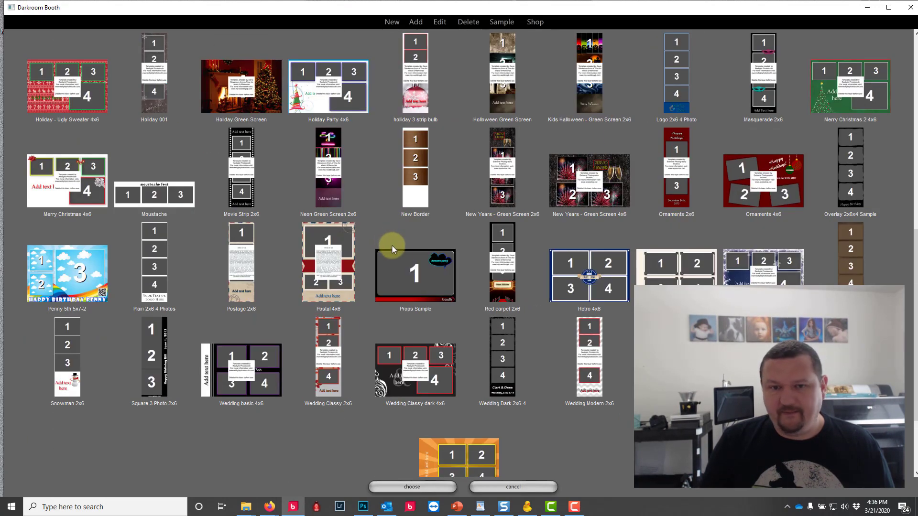
{"action": "double_click", "coordinate": [414, 271]}
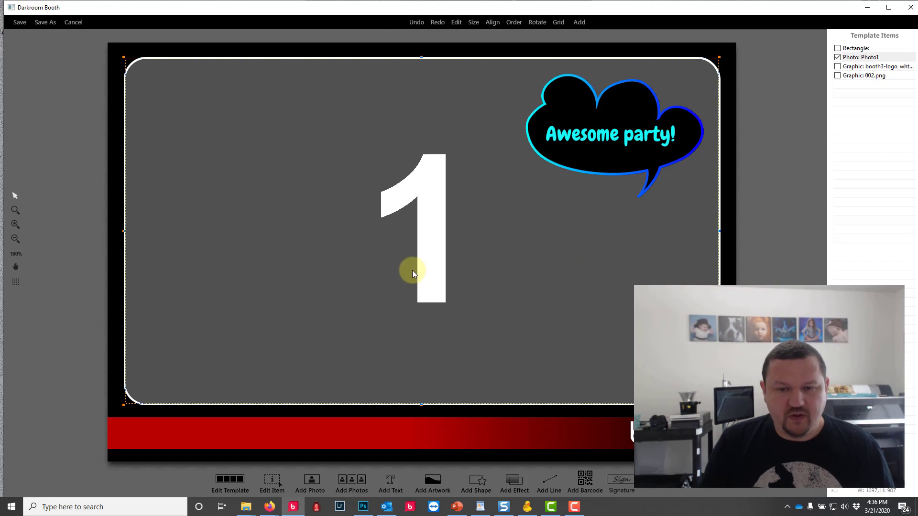
- Apply a color effect of the Droplet type to the template's Photo1 object
{"action": "double_click", "coordinate": [413, 270]}
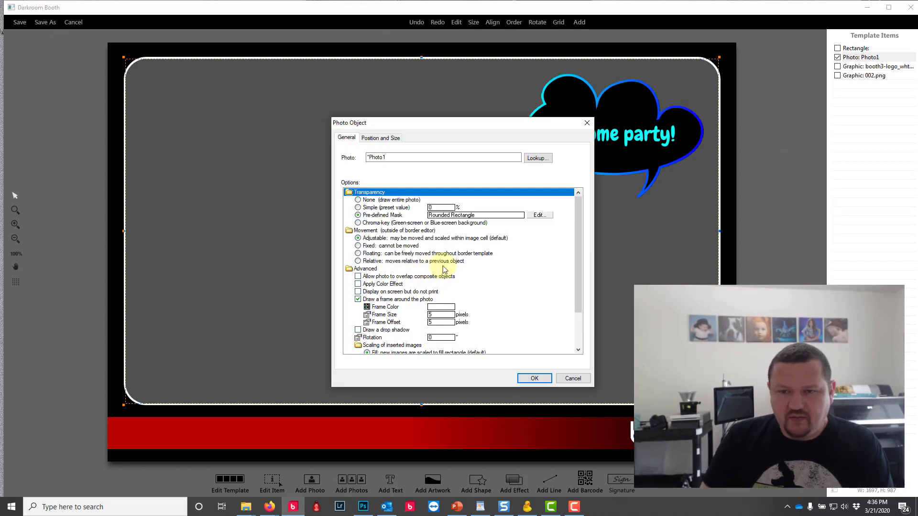
{"action": "left_click_drag", "start_coordinate": [577, 240], "coordinate": [579, 279]}
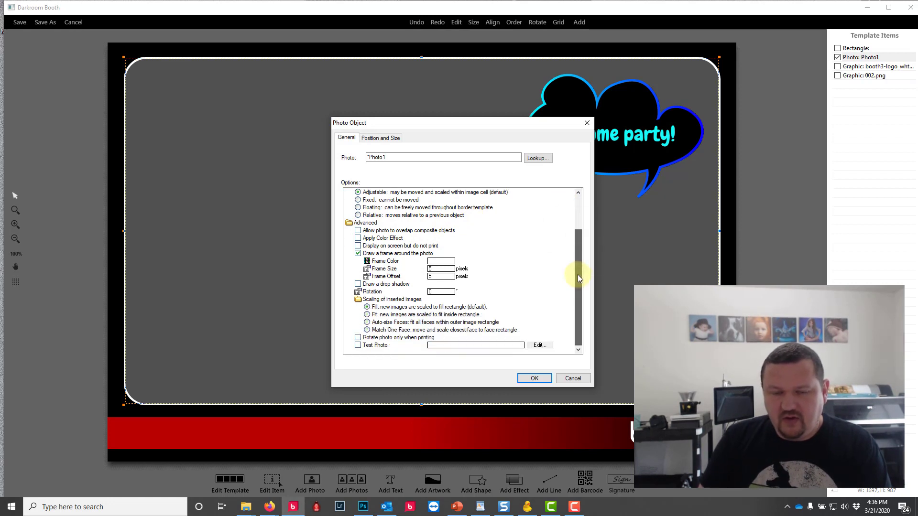
{"action": "left_click", "coordinate": [357, 239]}
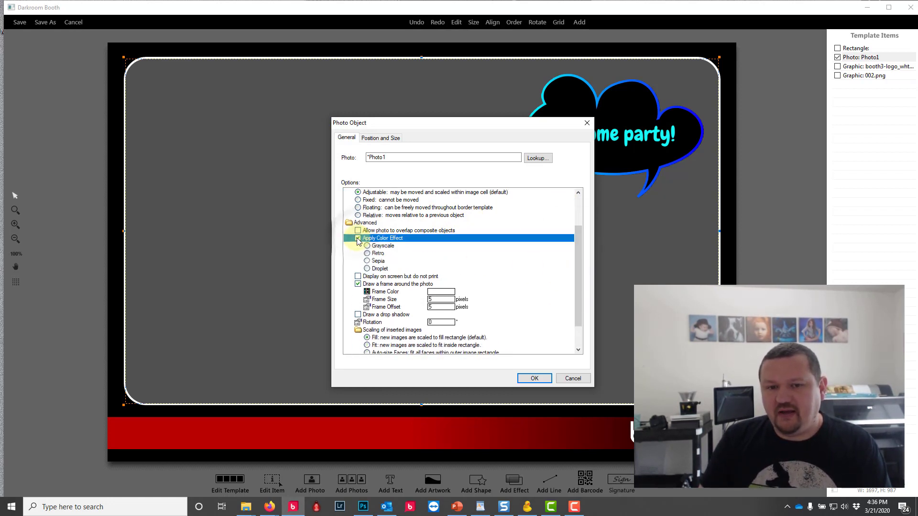
{"action": "left_click", "coordinate": [367, 269]}
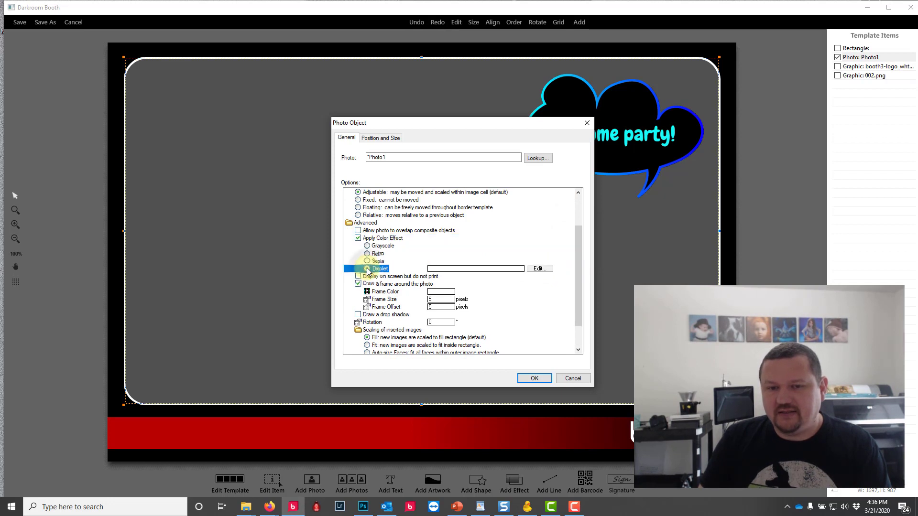
- Assign Shrekify.exe from the Media Library's Droplets folder as the photo's droplet, and save the template
{"action": "left_click", "coordinate": [539, 269]}
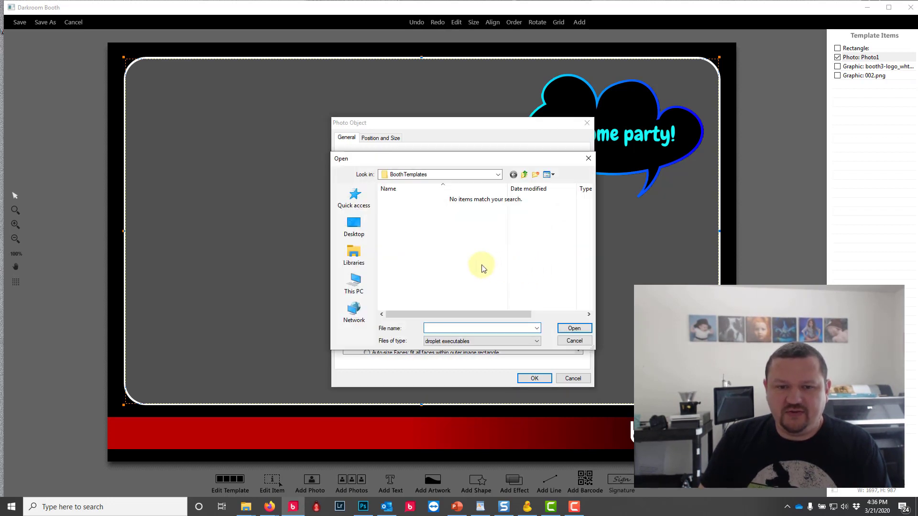
{"action": "left_click", "coordinate": [360, 255]}
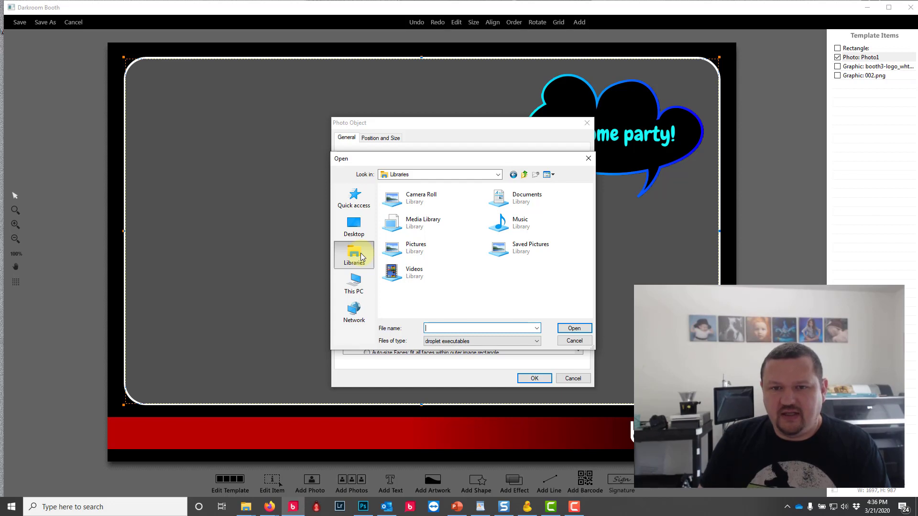
{"action": "left_click", "coordinate": [422, 229]}
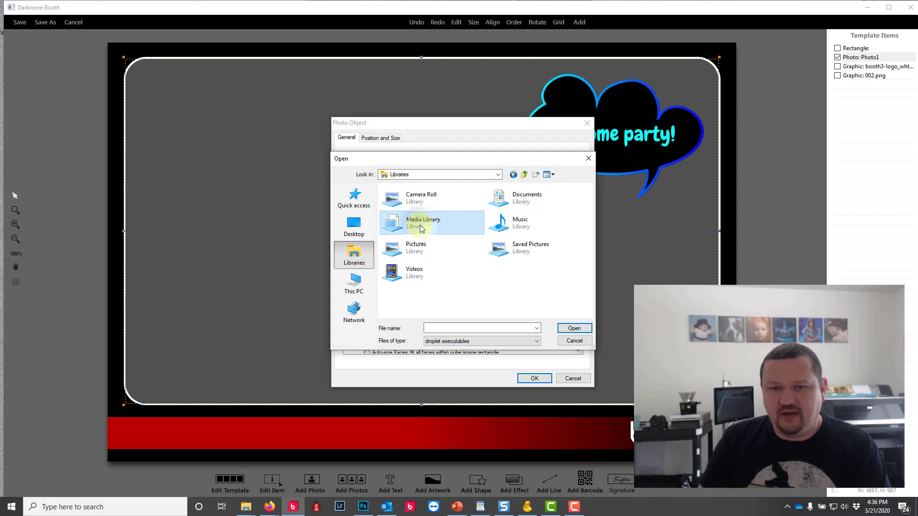
{"action": "double_click", "coordinate": [397, 228]}
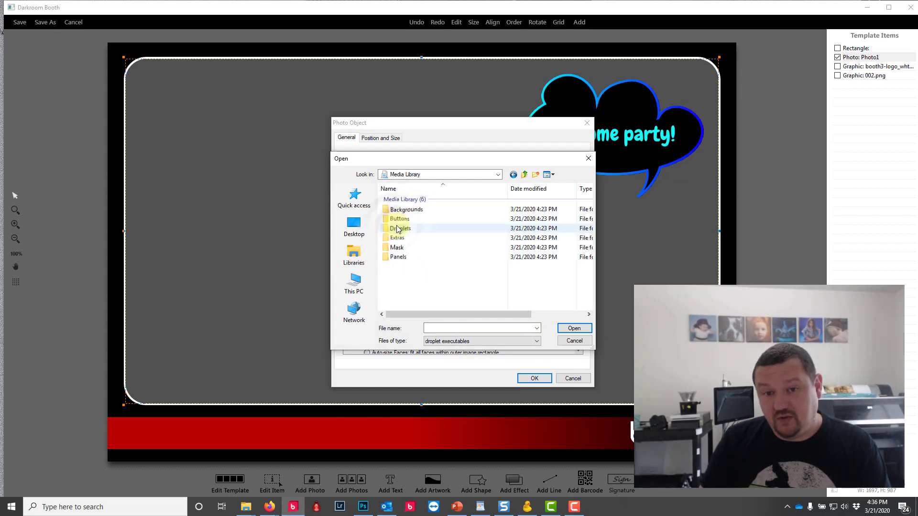
{"action": "left_click", "coordinate": [397, 229]}
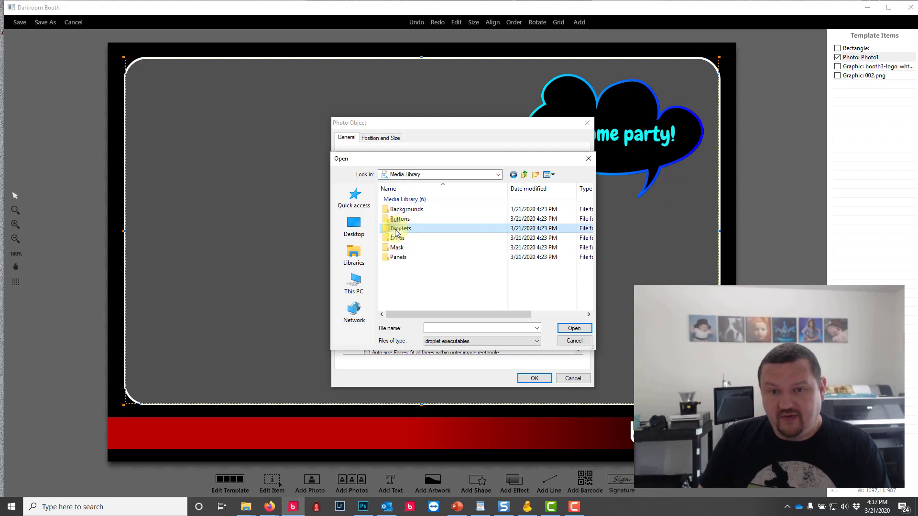
{"action": "left_click", "coordinate": [569, 329]}
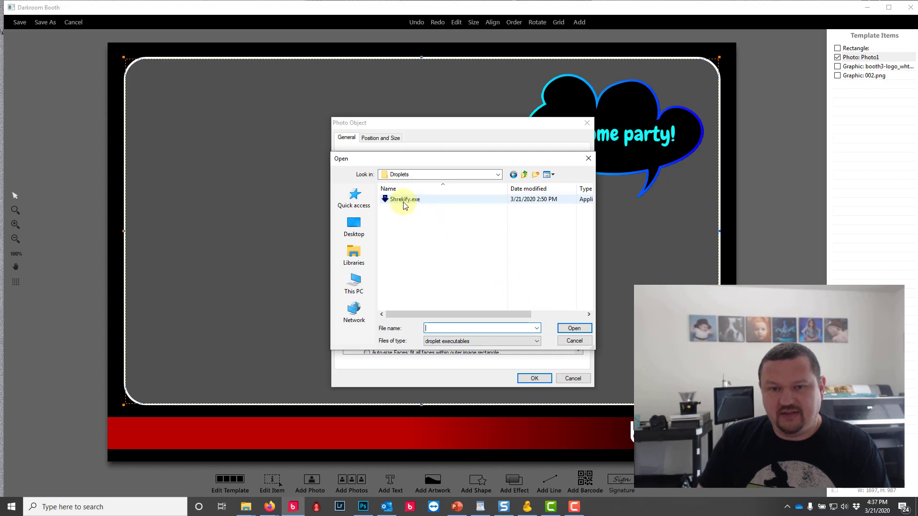
{"action": "left_click", "coordinate": [405, 200]}
{"action": "left_click", "coordinate": [574, 329]}
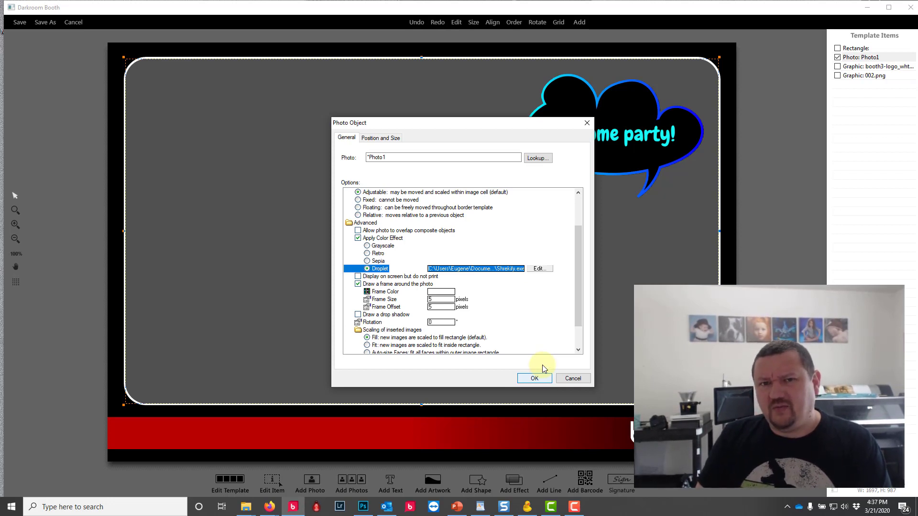
{"action": "left_click", "coordinate": [534, 378]}
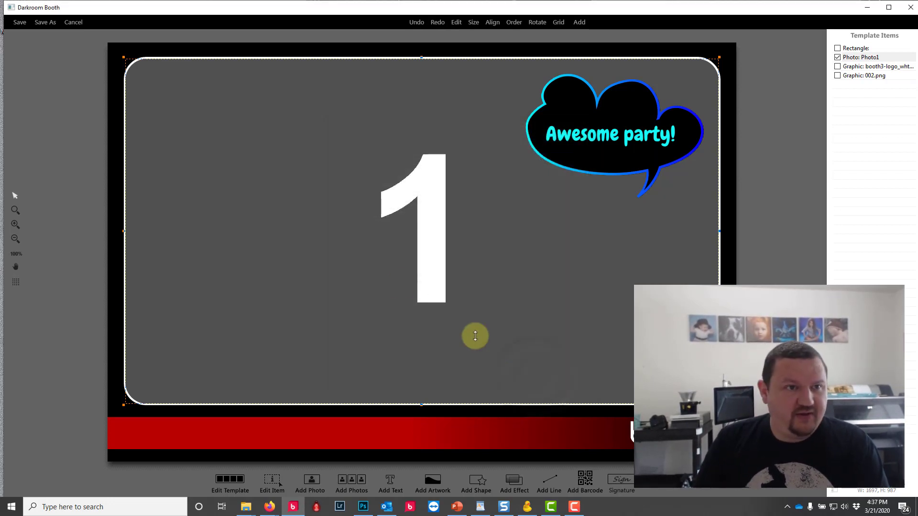
{"action": "left_click", "coordinate": [18, 22]}
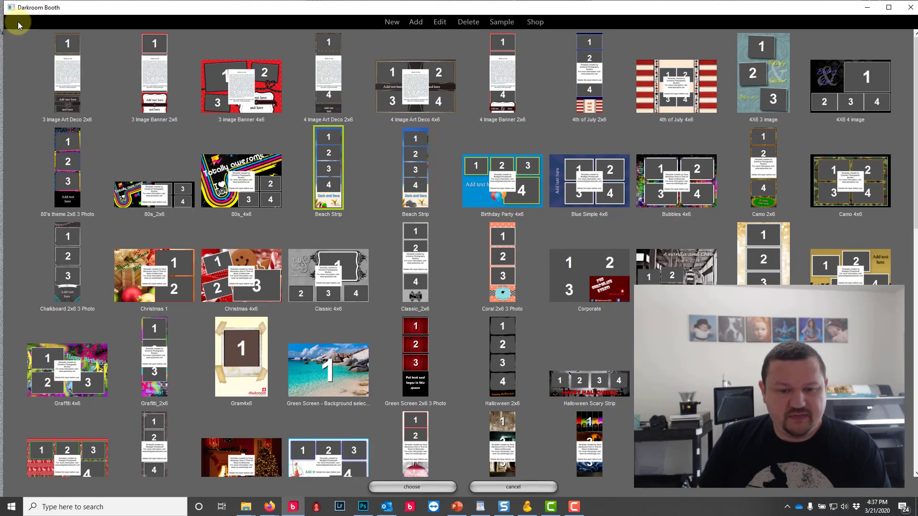
- Choose Props Sample as the event's print template and make the photos per session always match the output template
{"action": "scroll", "coordinate": [434, 286], "scroll_direction": "down", "scroll_amount": 10}
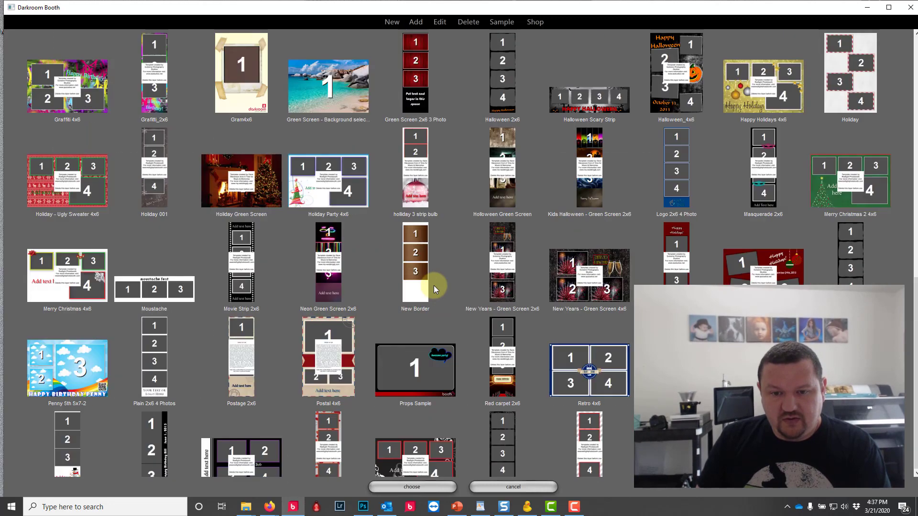
{"action": "left_click", "coordinate": [415, 108]}
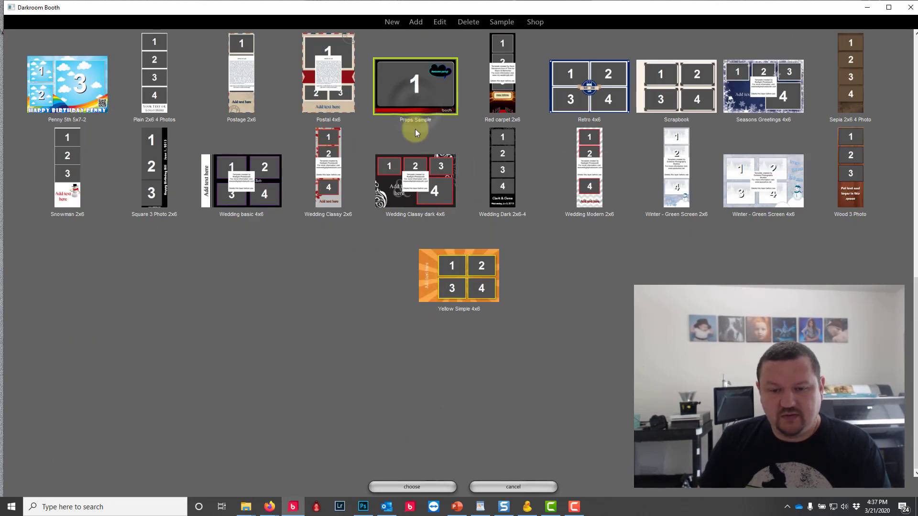
{"action": "left_click", "coordinate": [410, 487]}
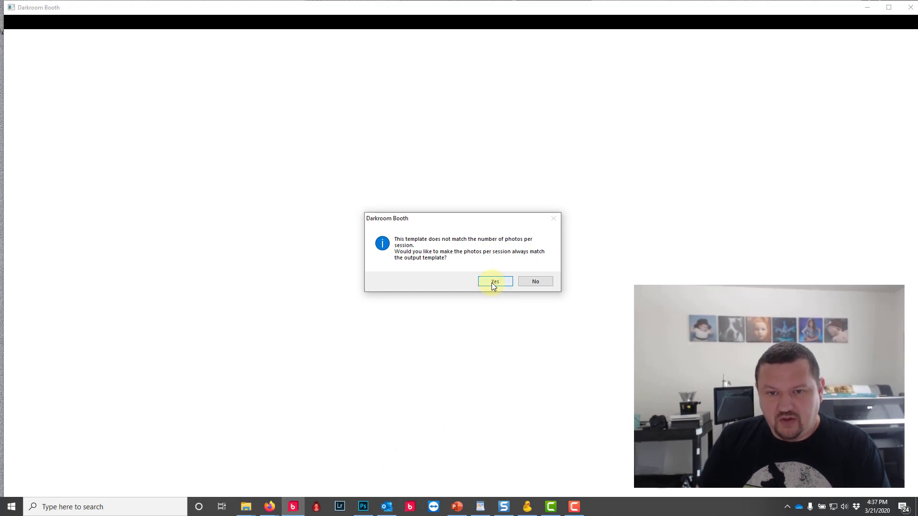
{"action": "left_click", "coordinate": [494, 283]}
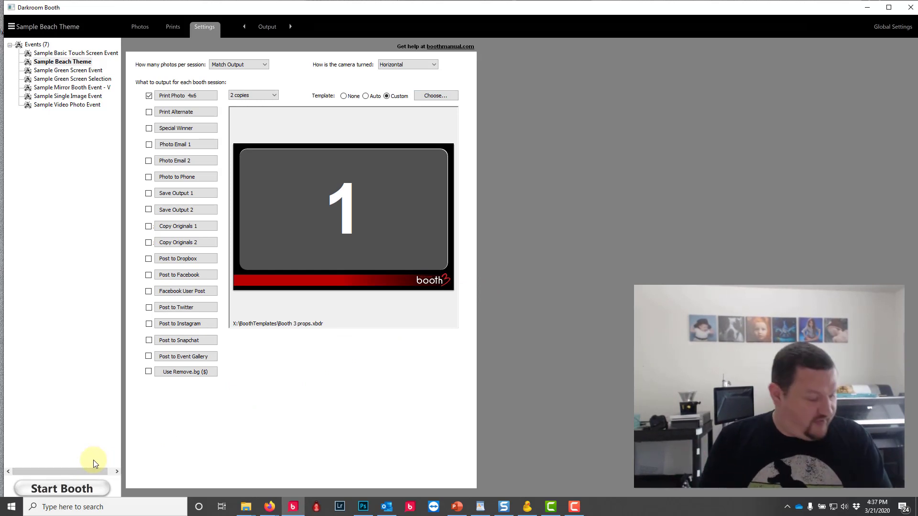
- Run a test session in booth mode to review the photo with the droplet effect, cancelling the session and exiting booth mode
{"action": "left_click", "coordinate": [62, 488]}
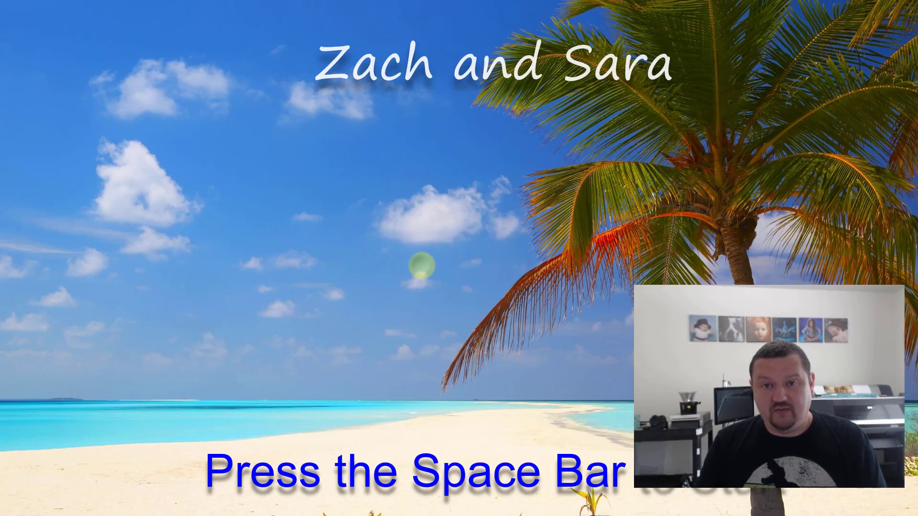
{"action": "key", "text": "space"}
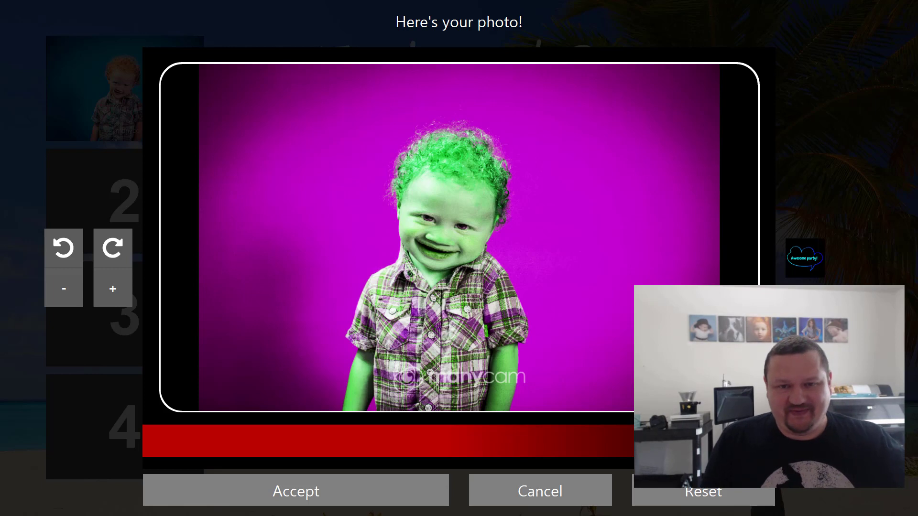
{"action": "key", "text": "Escape"}
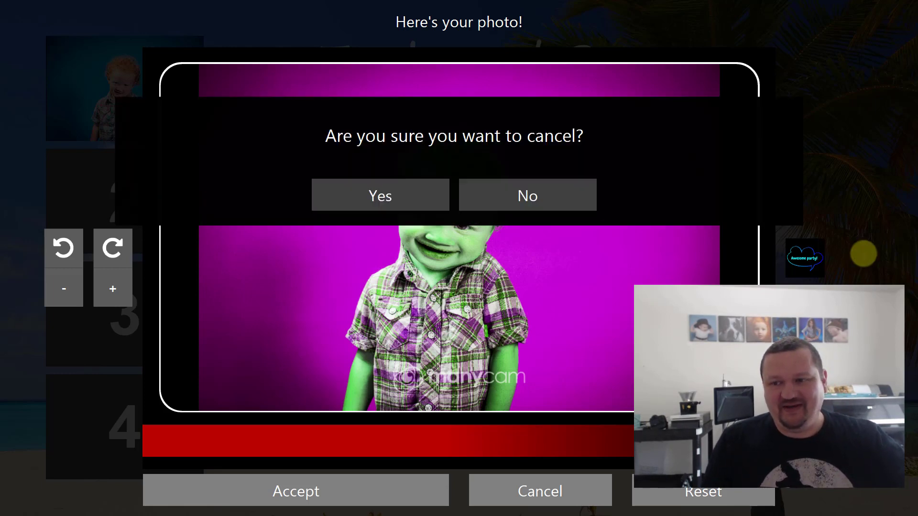
{"action": "key", "text": "Escape"}
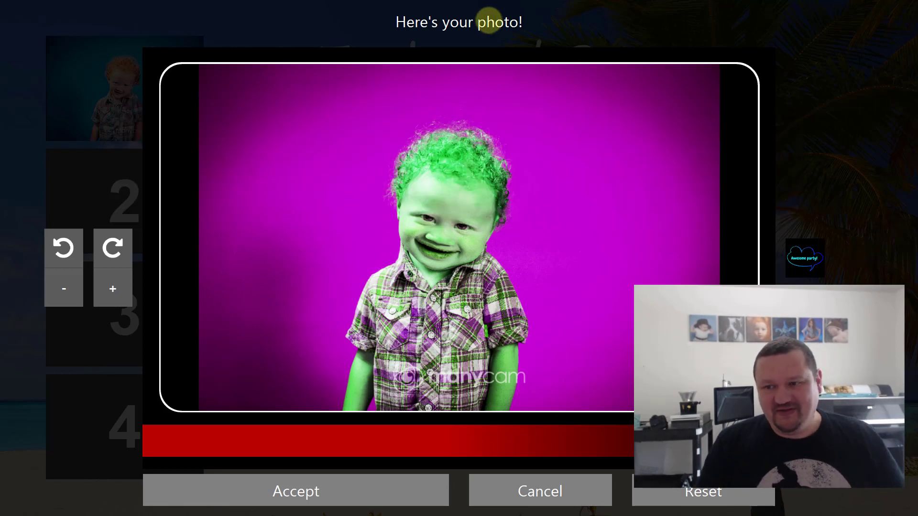
{"action": "key", "text": "Escape"}
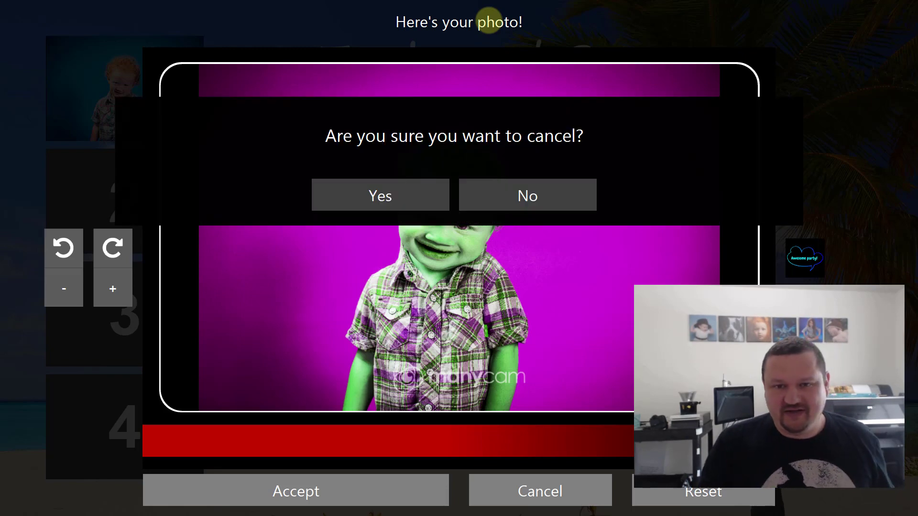
{"action": "key", "text": "Return"}
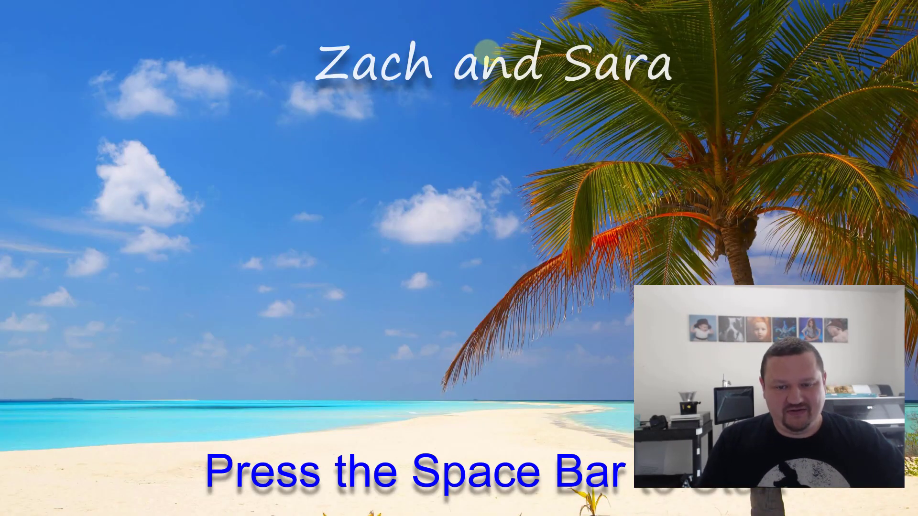
{"action": "key", "text": "Escape"}
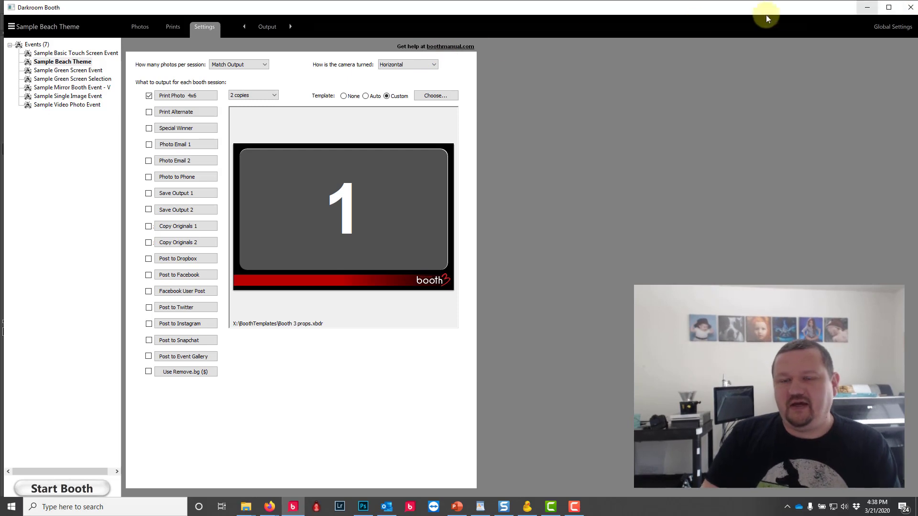
- Minimize Darkroom Booth and Photoshop, open the desktop's Media Library folder, and collapse the Dropbox and Quick access folder groups
{"action": "left_click", "coordinate": [867, 6]}
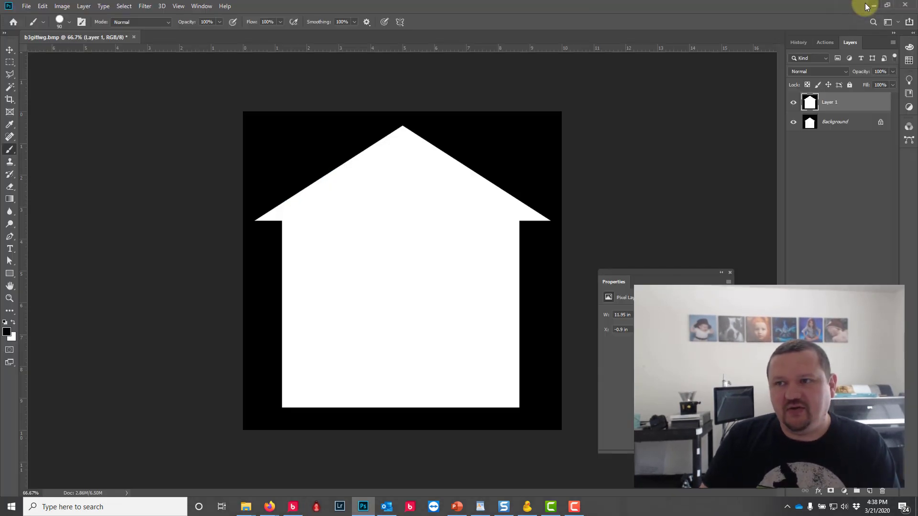
{"action": "left_click", "coordinate": [876, 5]}
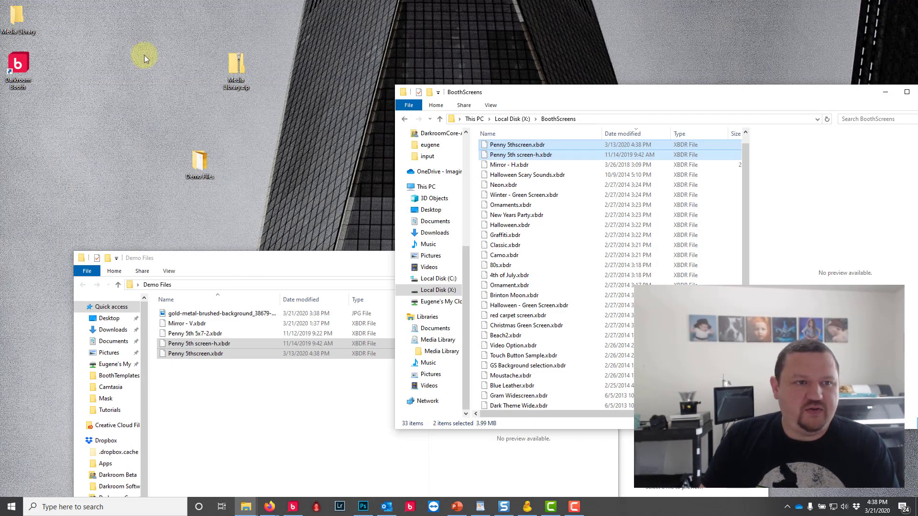
{"action": "left_click", "coordinate": [19, 66]}
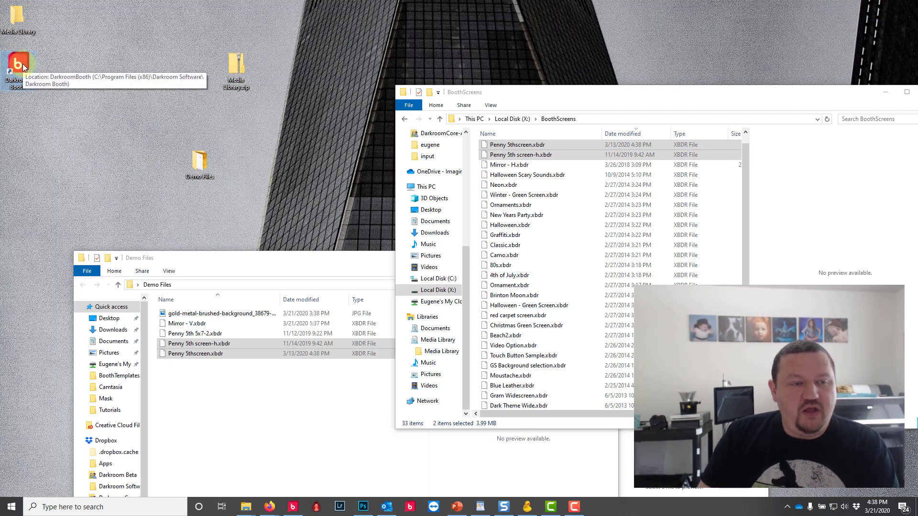
{"action": "double_click", "coordinate": [19, 16]}
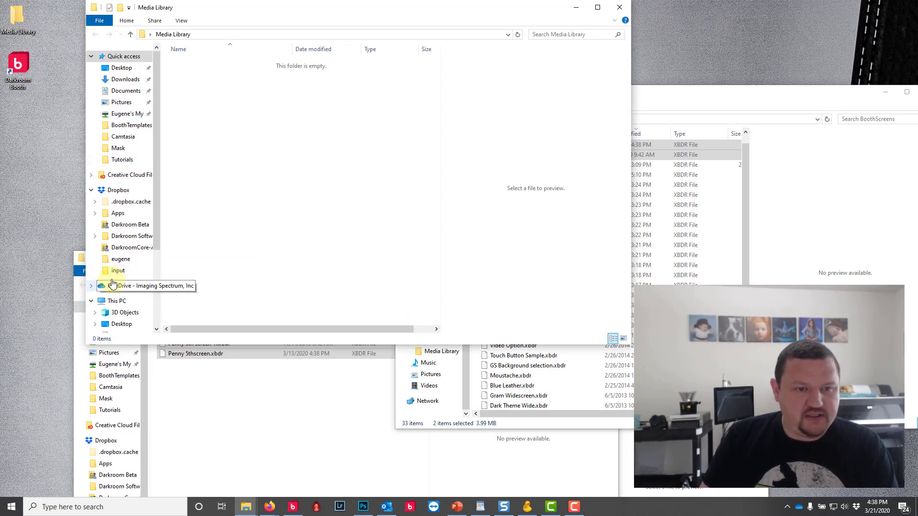
{"action": "left_click", "coordinate": [90, 190]}
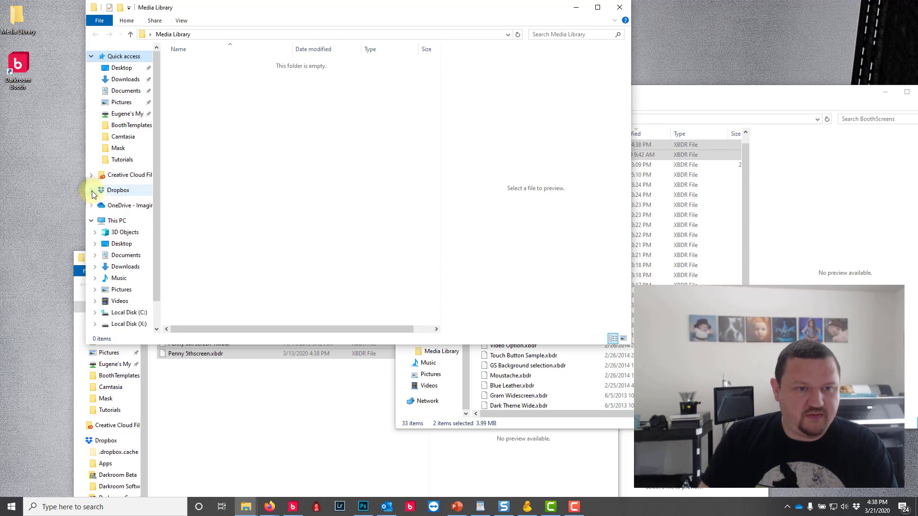
{"action": "left_click", "coordinate": [91, 56]}
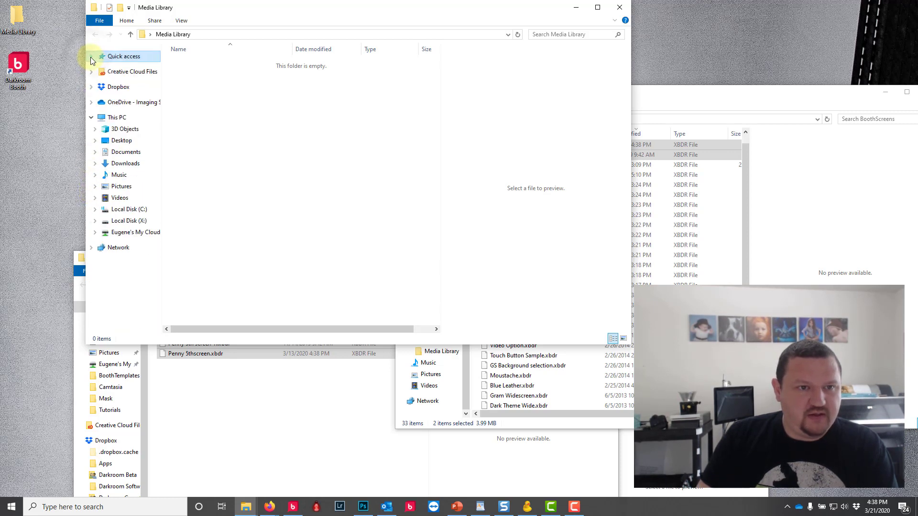
- Open the Droplets folder of the Media Library in Documents in a second File Explorer window, and move that window aside
{"action": "double_click", "coordinate": [21, 15]}
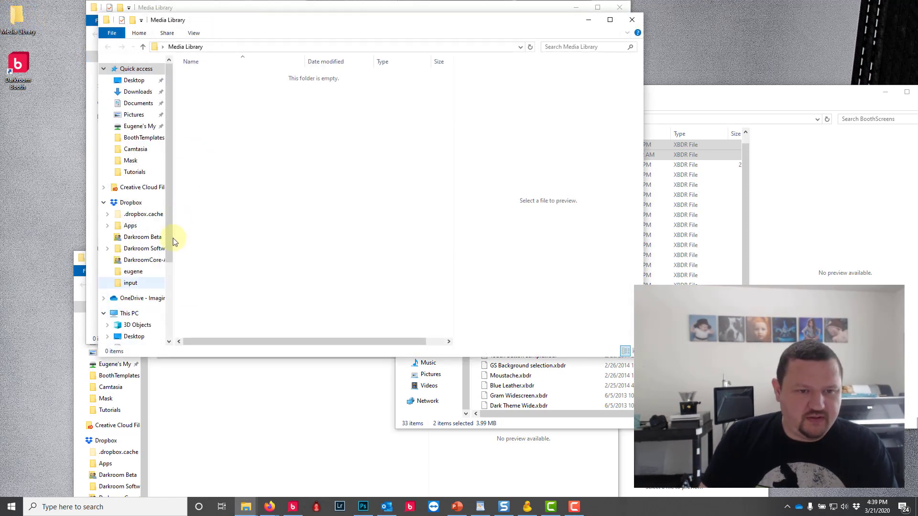
{"action": "left_click_drag", "start_coordinate": [170, 256], "coordinate": [170, 302]}
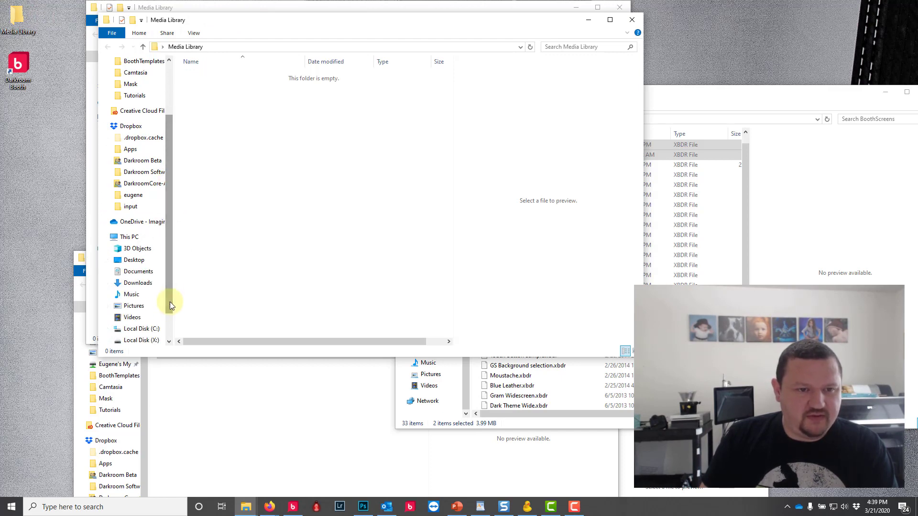
{"action": "left_click", "coordinate": [138, 272]}
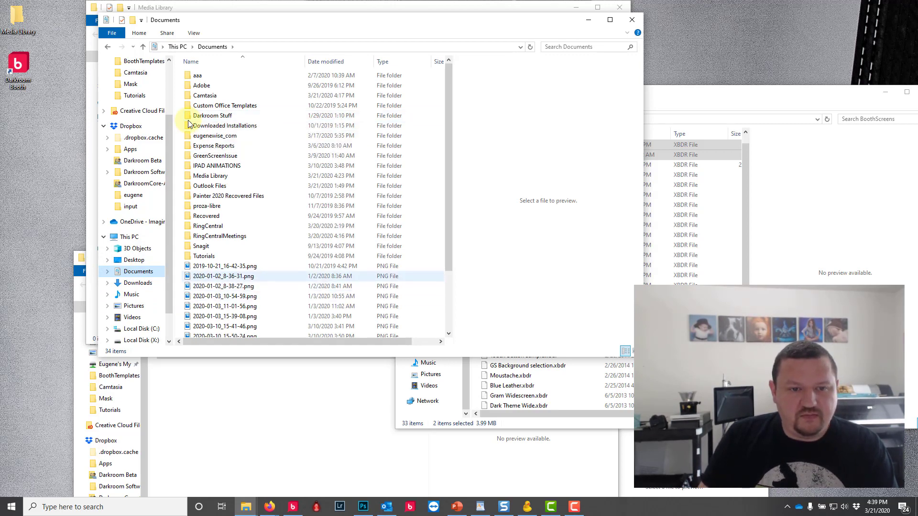
{"action": "double_click", "coordinate": [207, 179]}
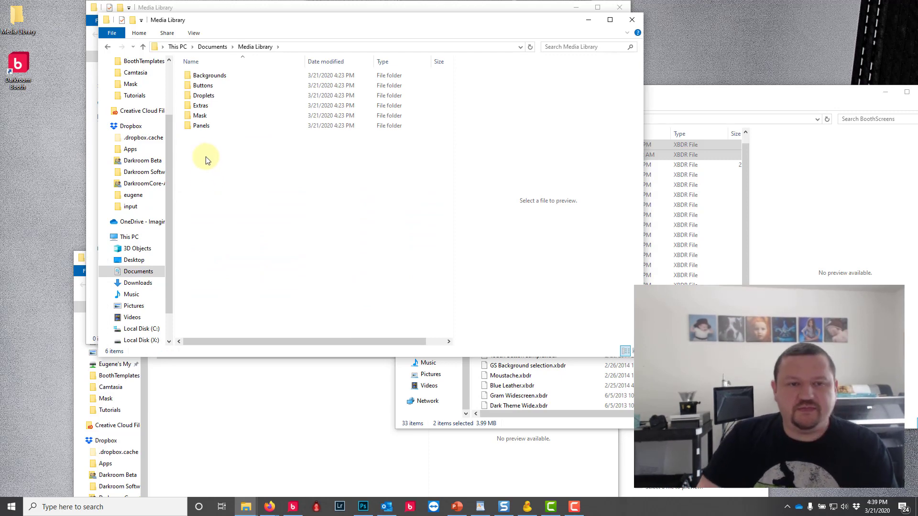
{"action": "double_click", "coordinate": [204, 96]}
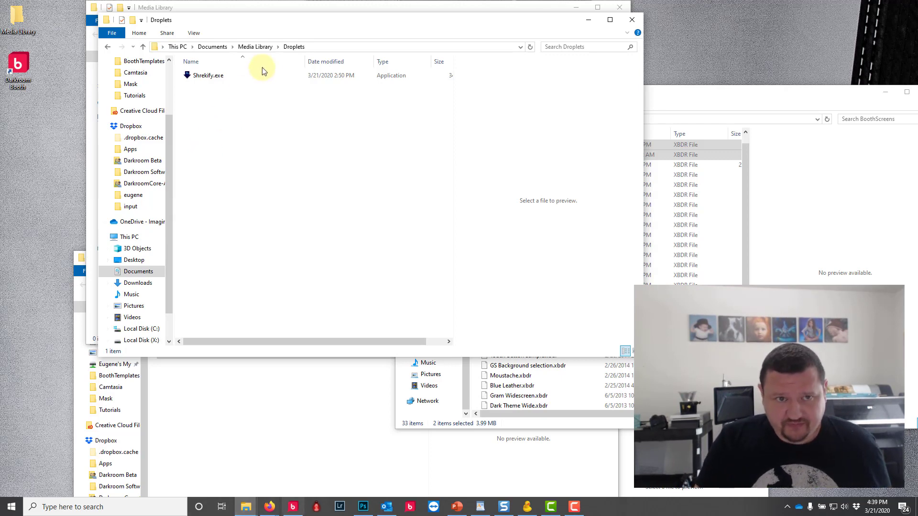
{"action": "left_click_drag", "start_coordinate": [289, 24], "coordinate": [625, 78]}
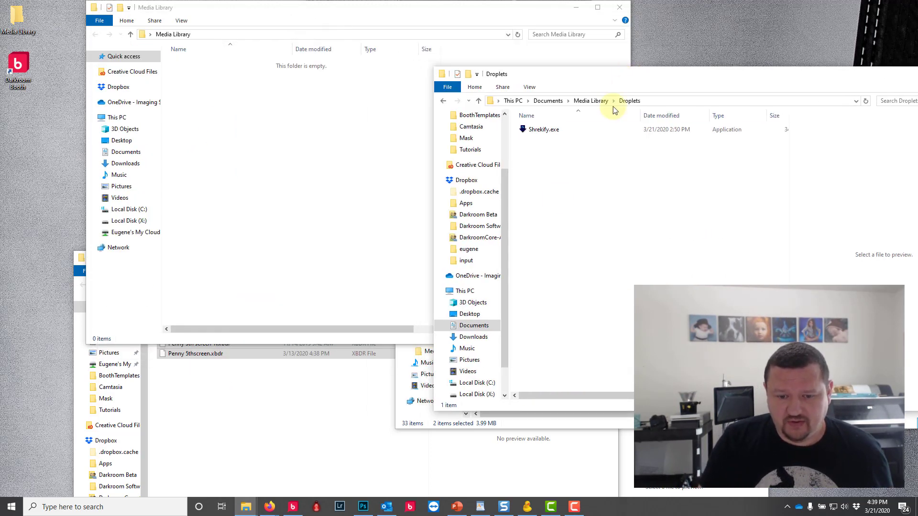
- Switch to Photoshop and close the b3gitlwg.bmp document without saving its changes
{"action": "left_click", "coordinate": [363, 506]}
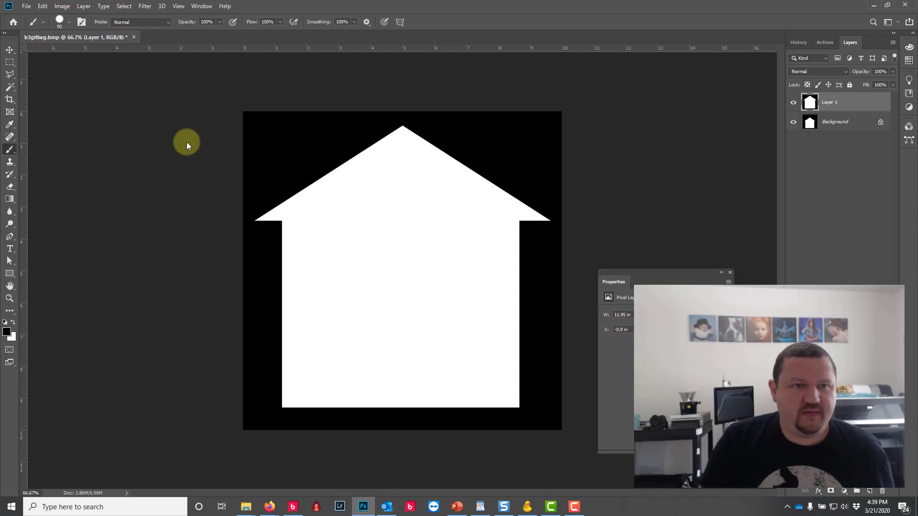
{"action": "left_click", "coordinate": [134, 37]}
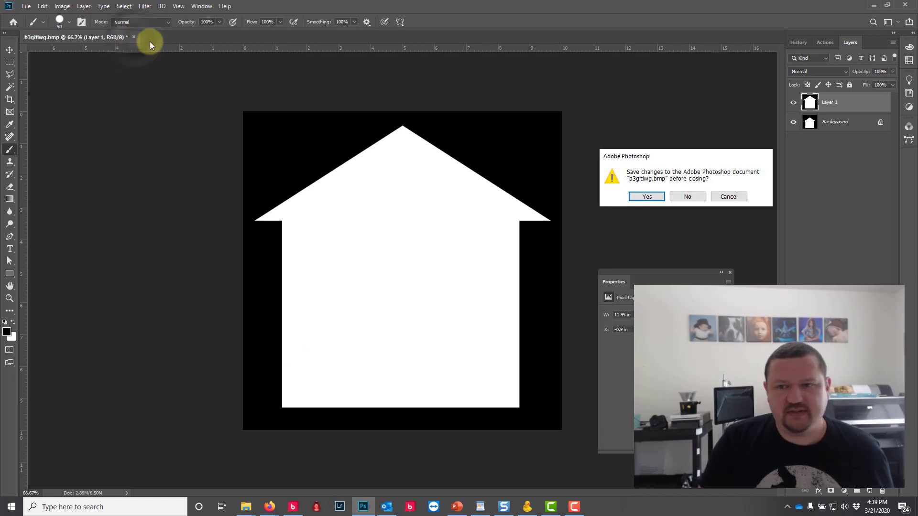
{"action": "left_click", "coordinate": [642, 197]}
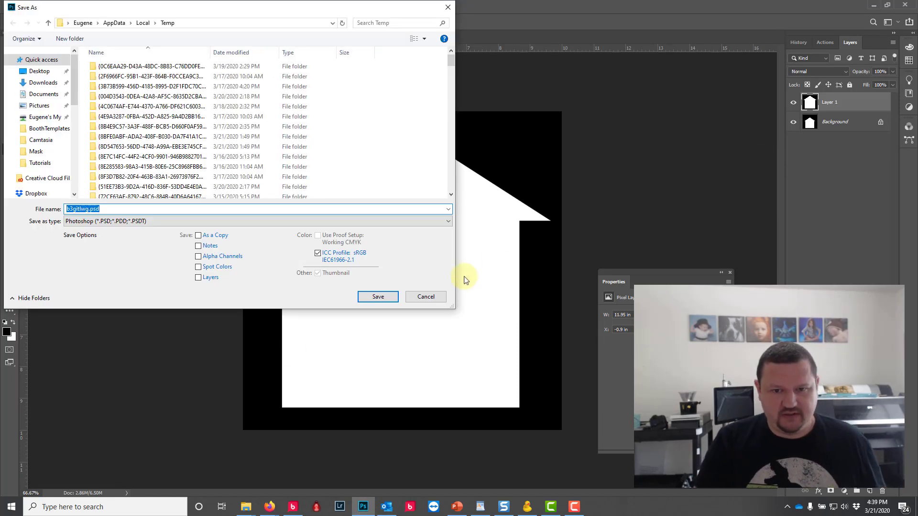
{"action": "left_click", "coordinate": [433, 294]}
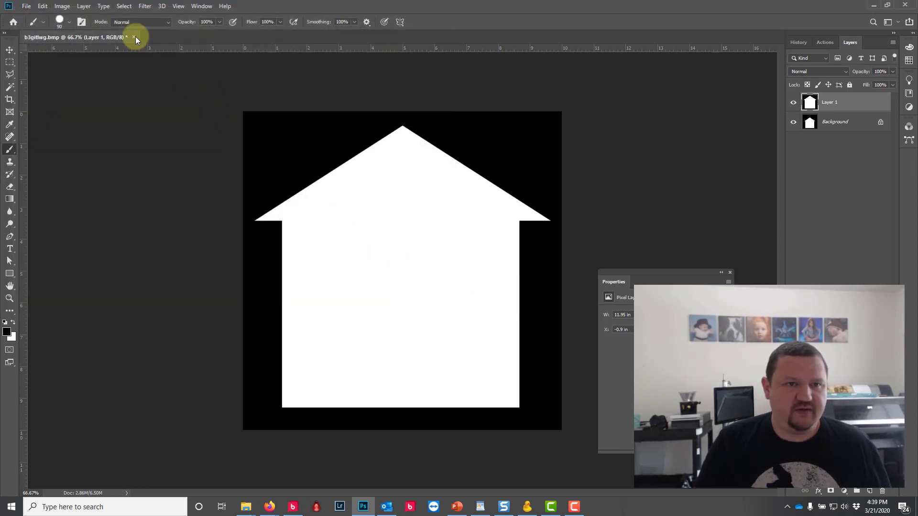
{"action": "left_click", "coordinate": [135, 37]}
{"action": "left_click", "coordinate": [684, 197]}
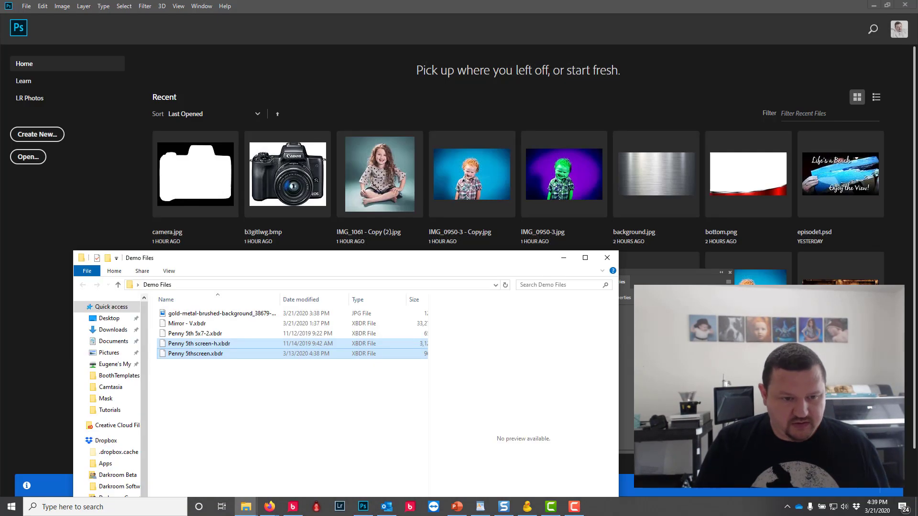
- Browse to the Pictures folder in the Demo Files window, select IMG_1061.jpg, and reposition the window
{"action": "left_click_drag", "start_coordinate": [179, 259], "coordinate": [179, 87]}
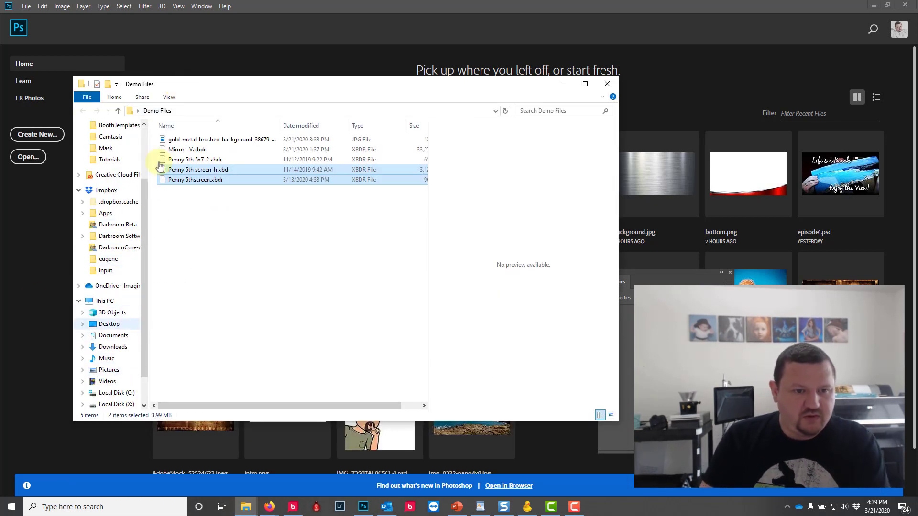
{"action": "left_click", "coordinate": [109, 370]}
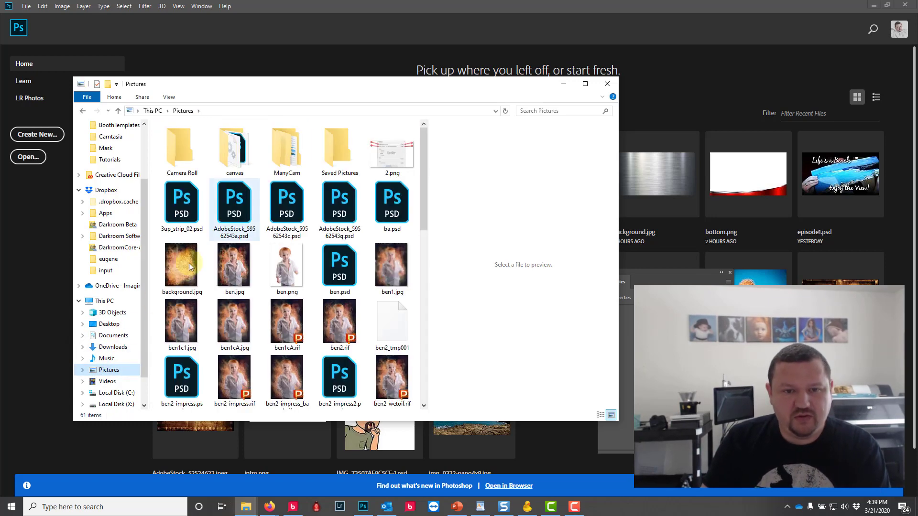
{"action": "scroll", "coordinate": [248, 261], "scroll_direction": "down", "scroll_amount": 5}
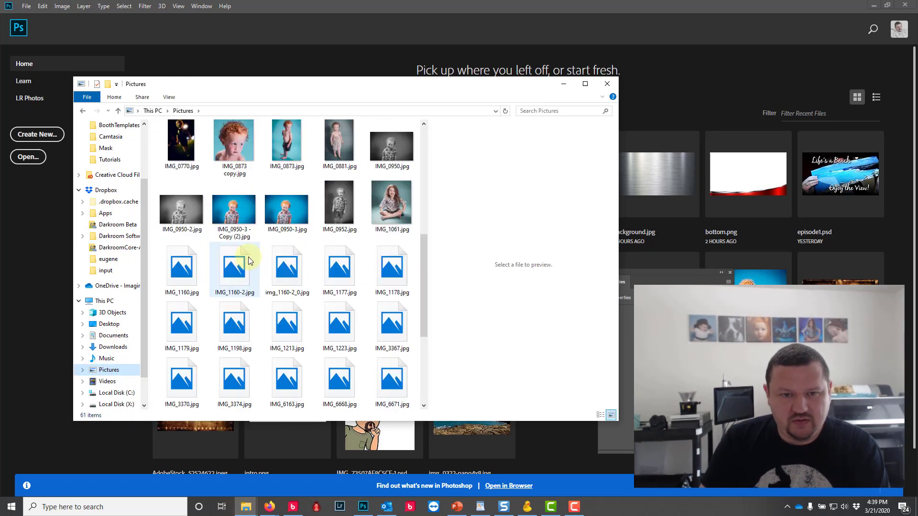
{"action": "left_click", "coordinate": [406, 200]}
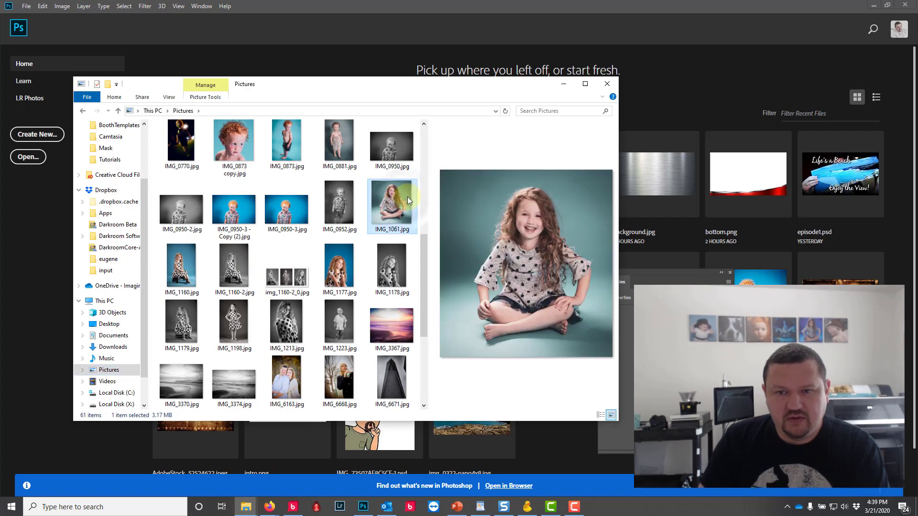
{"action": "left_click_drag", "start_coordinate": [524, 86], "coordinate": [519, 139]}
- Minimize Photoshop and run the Shrekify.exe droplet on IMG_1061.jpg from the Pictures folder
{"action": "left_click", "coordinate": [876, 5]}
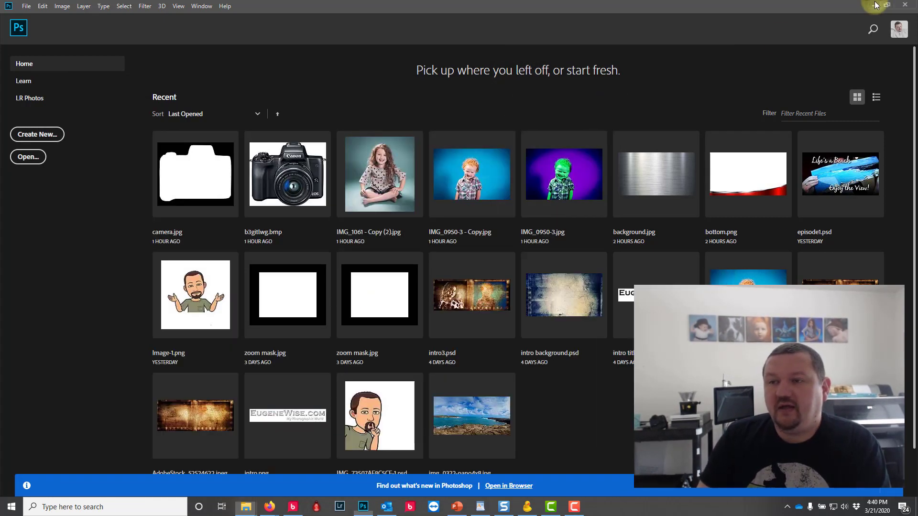
{"action": "left_click", "coordinate": [383, 268]}
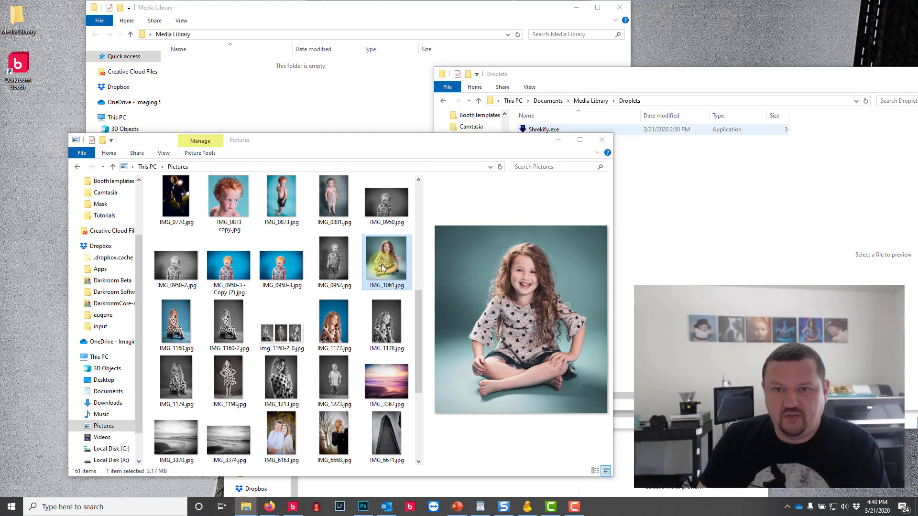
{"action": "left_click_drag", "start_coordinate": [382, 267], "coordinate": [534, 130]}
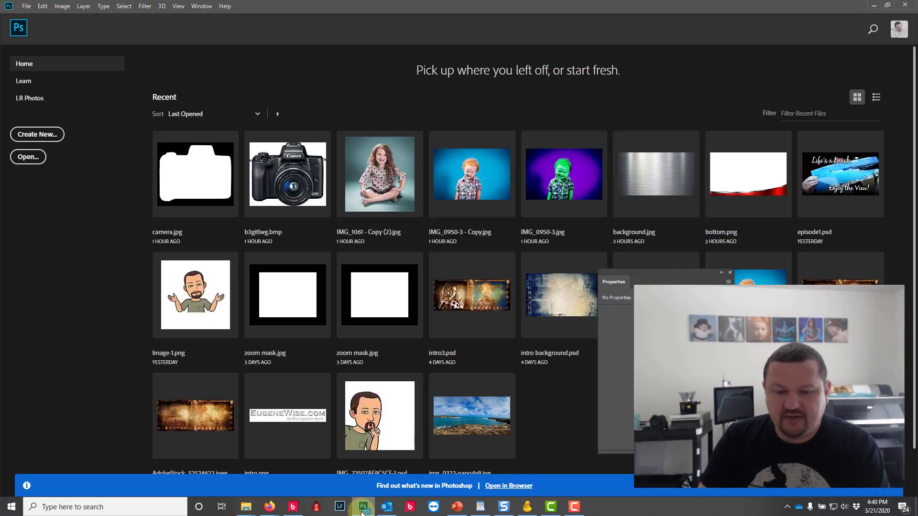
{"action": "mouse_move", "coordinate": [362, 511]}
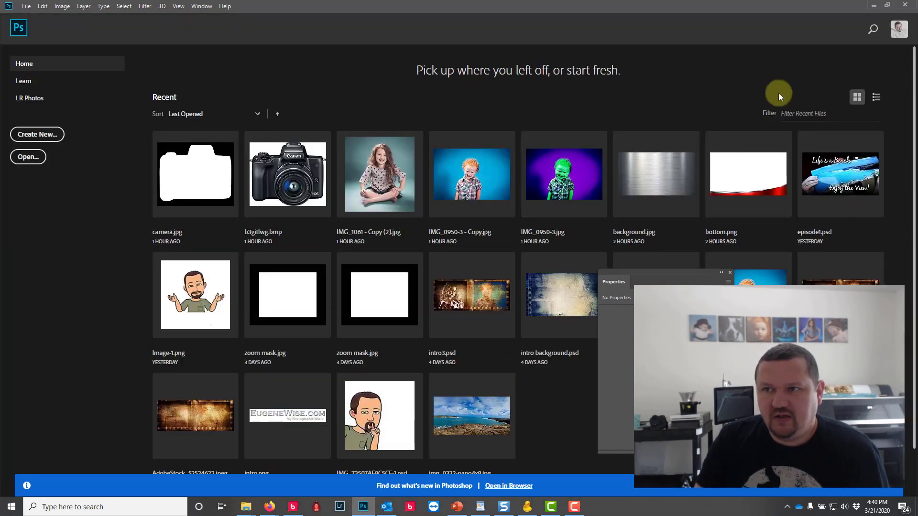
- Minimize Photoshop, view the processed IMG_1061.jpg from the Pictures folder in Photos, and close the viewer
{"action": "left_click", "coordinate": [869, 5]}
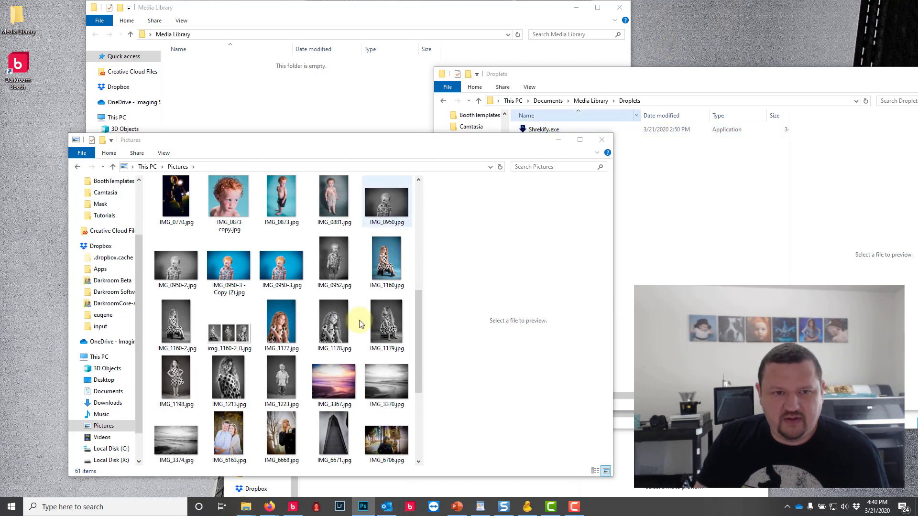
{"action": "scroll", "coordinate": [314, 359], "scroll_direction": "down", "scroll_amount": 5}
{"action": "double_click", "coordinate": [182, 445]}
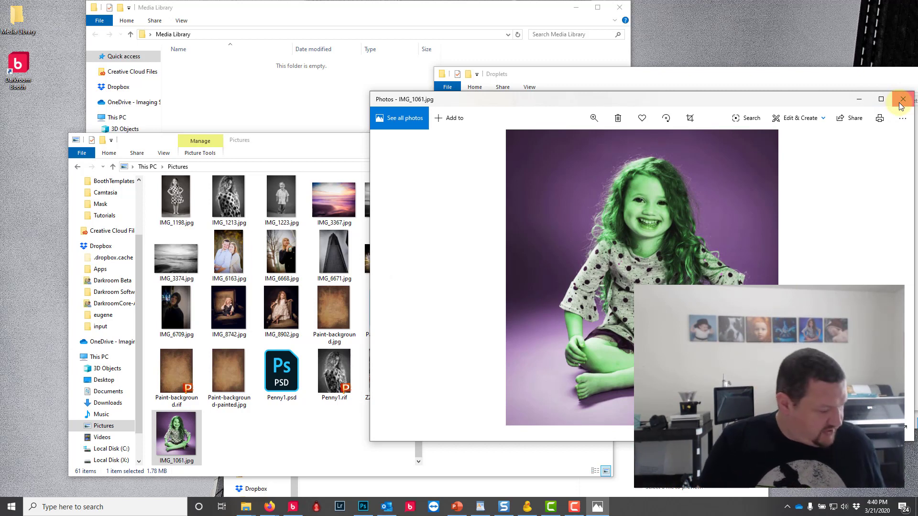
{"action": "left_click", "coordinate": [901, 103]}
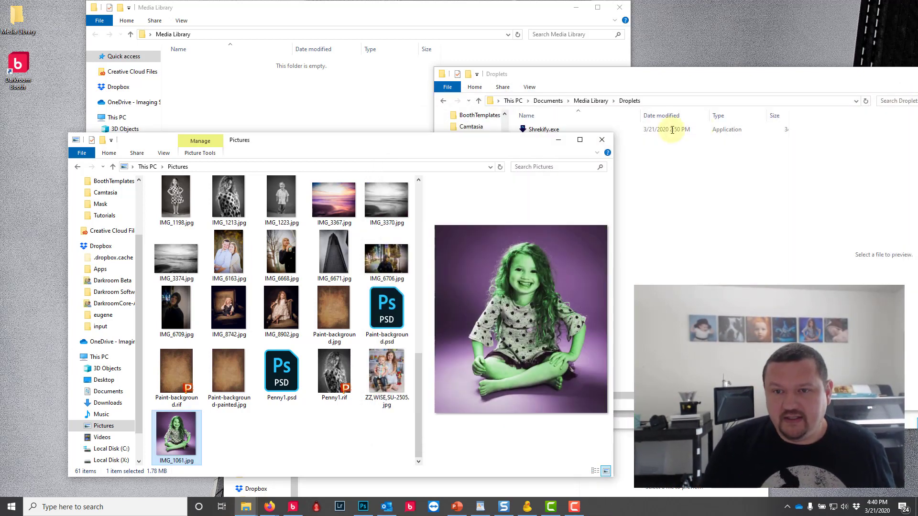
- Close the Pictures and Droplets File Explorer windows
{"action": "left_click", "coordinate": [607, 140]}
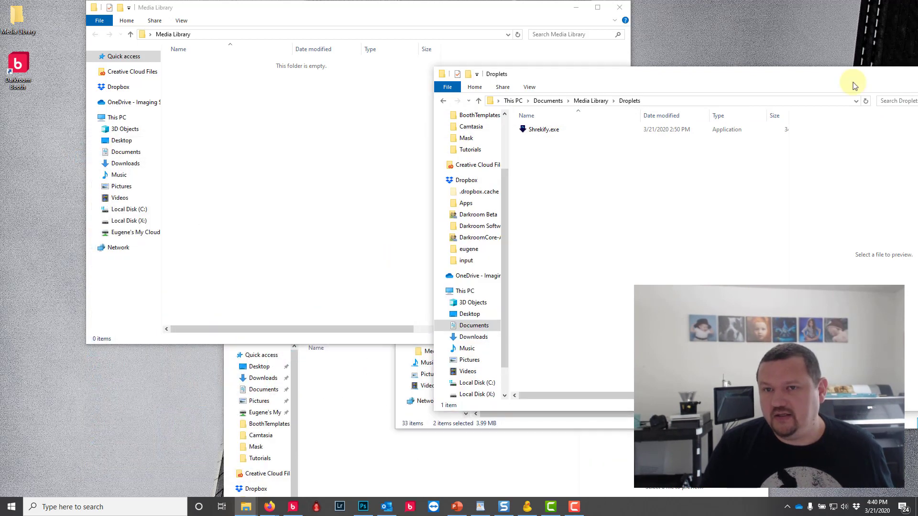
{"action": "left_click_drag", "start_coordinate": [852, 82], "coordinate": [689, 88]}
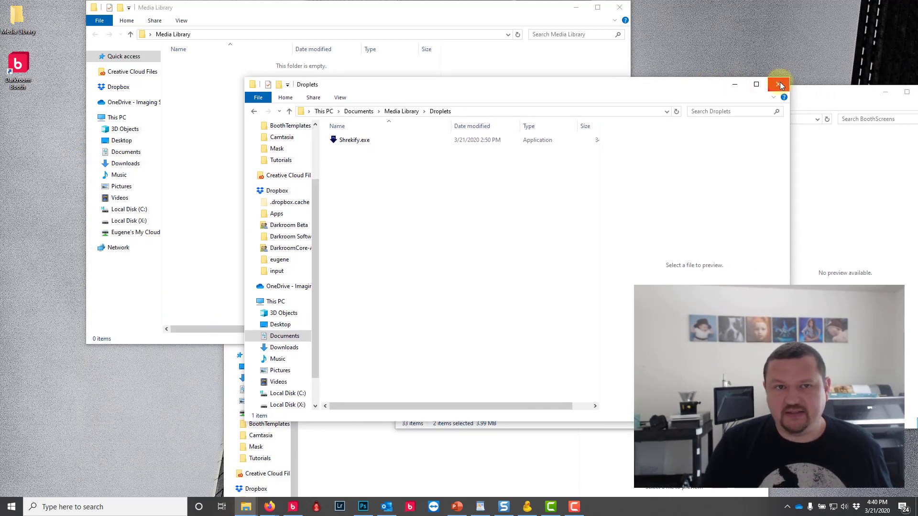
{"action": "left_click", "coordinate": [780, 84]}
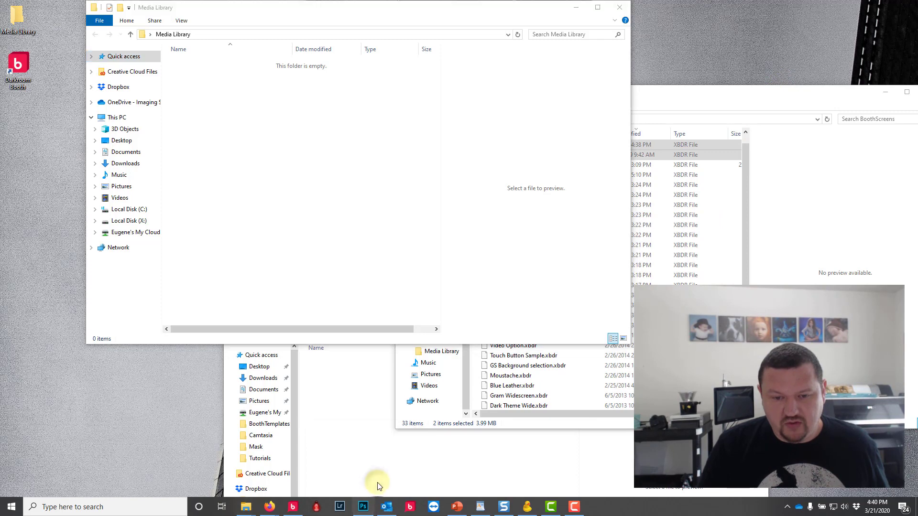
- Switch back to Darkroom Booth and open the Screens settings of the Sample Beach Theme event
{"action": "left_click", "coordinate": [375, 484]}
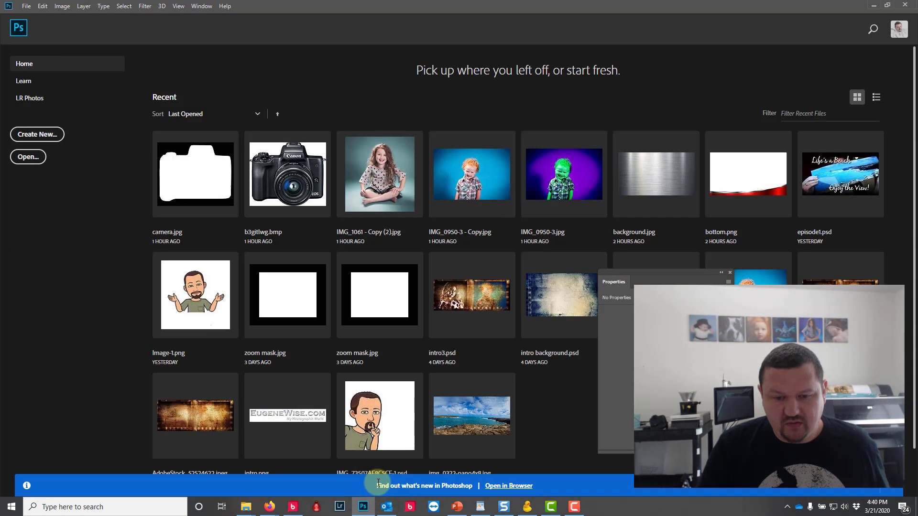
{"action": "left_click", "coordinate": [292, 506]}
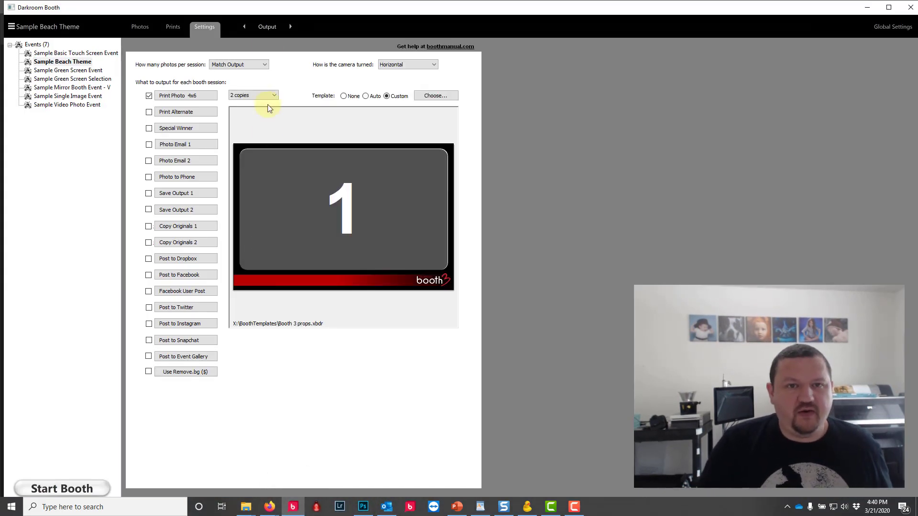
{"action": "left_click", "coordinate": [268, 25]}
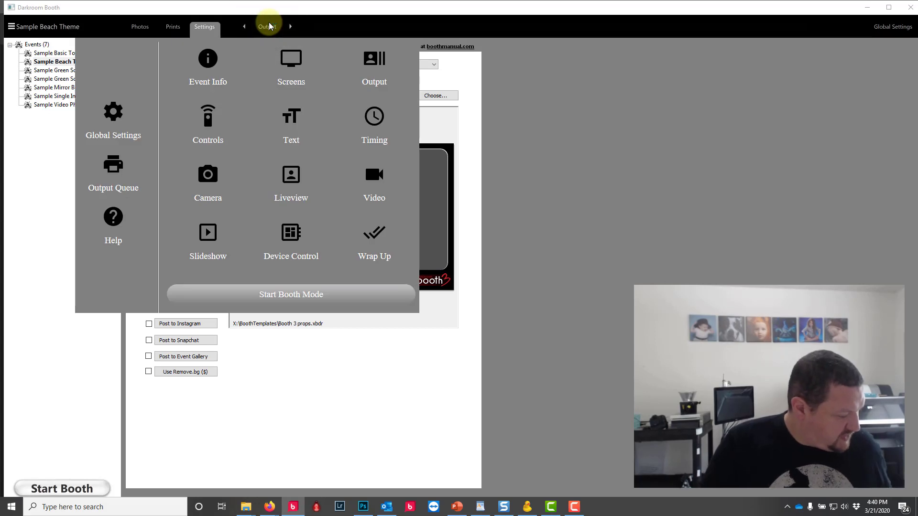
{"action": "left_click", "coordinate": [307, 61]}
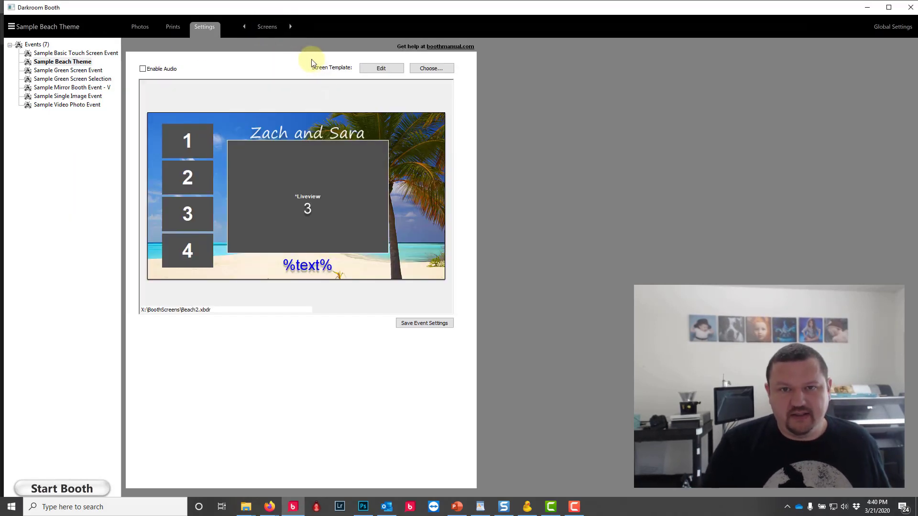
- Open the Beach2 screen template for editing and review the available template sizes in its booth screen properties
{"action": "left_click", "coordinate": [388, 67]}
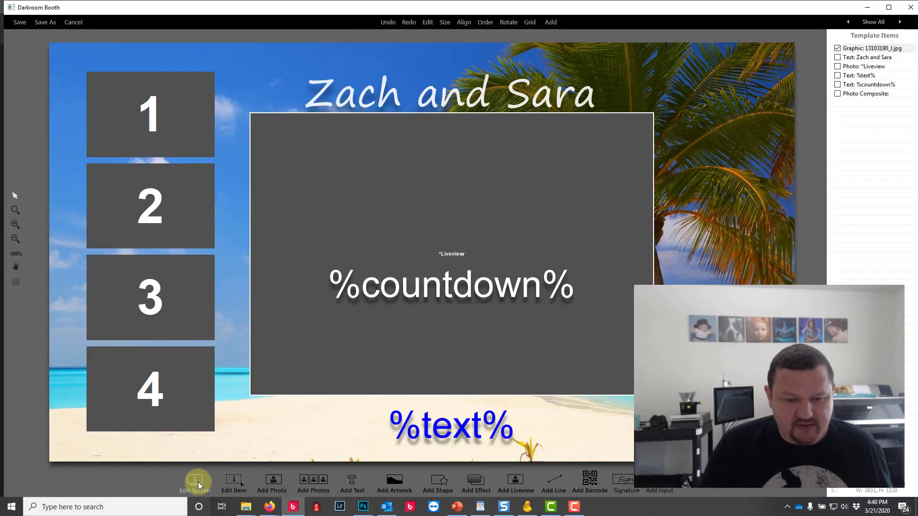
{"action": "left_click", "coordinate": [195, 483]}
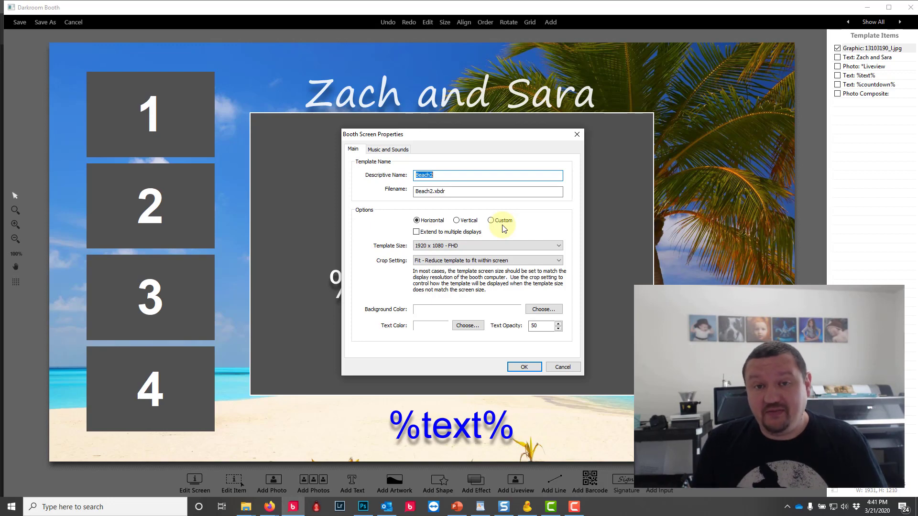
{"action": "left_click", "coordinate": [485, 245]}
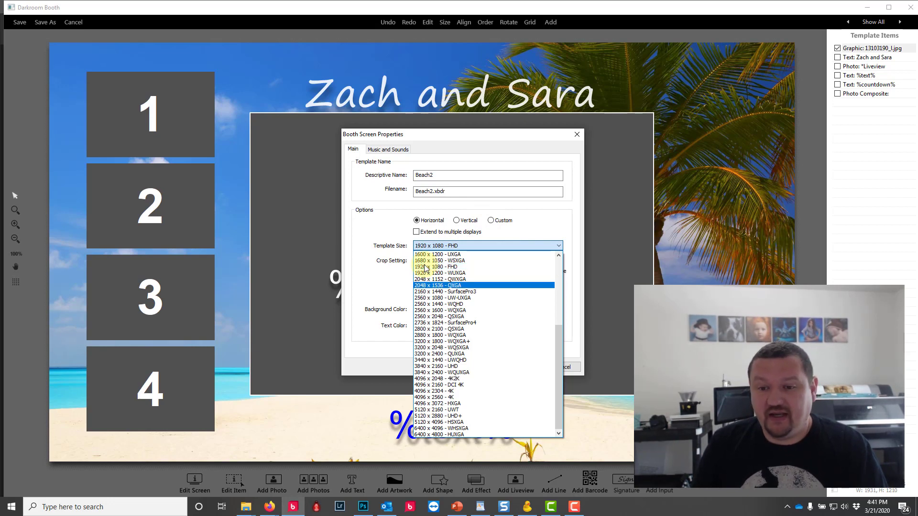
{"action": "left_click_drag", "start_coordinate": [555, 332], "coordinate": [560, 263]}
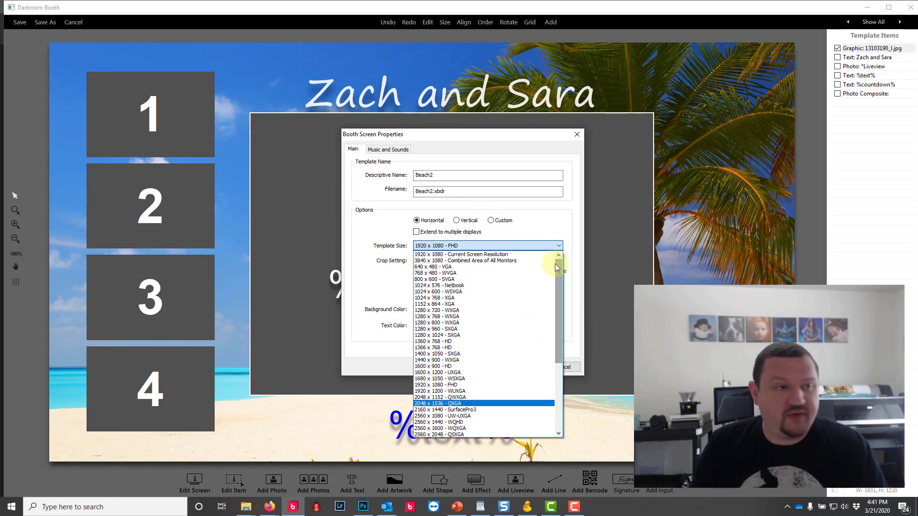
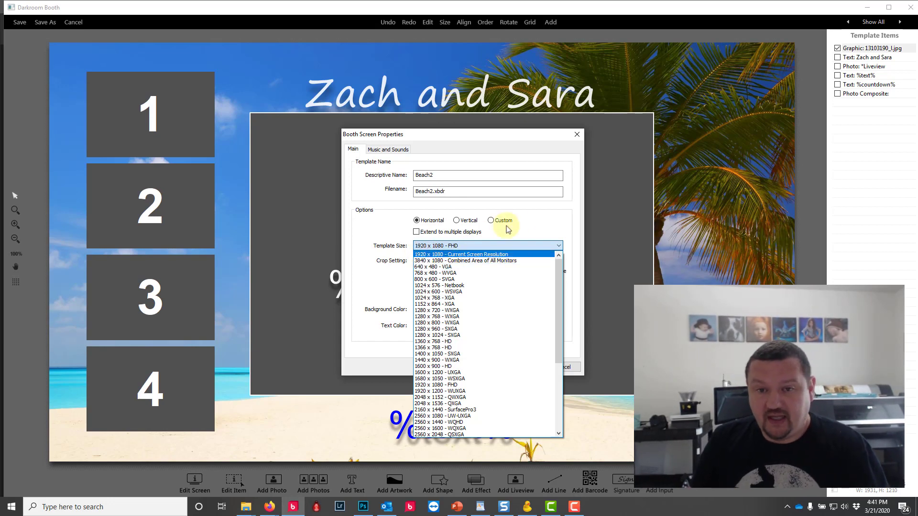
{"action": "left_click", "coordinate": [575, 209]}
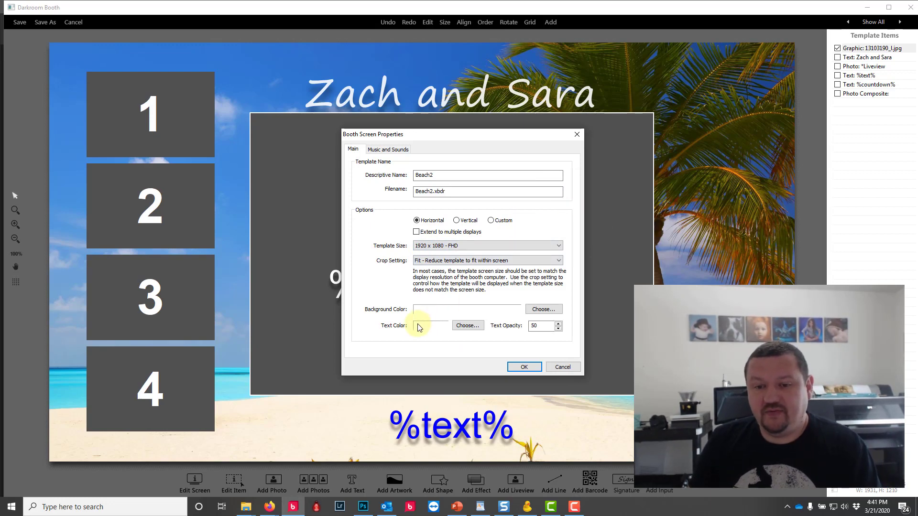
{"action": "left_click", "coordinate": [562, 367]}
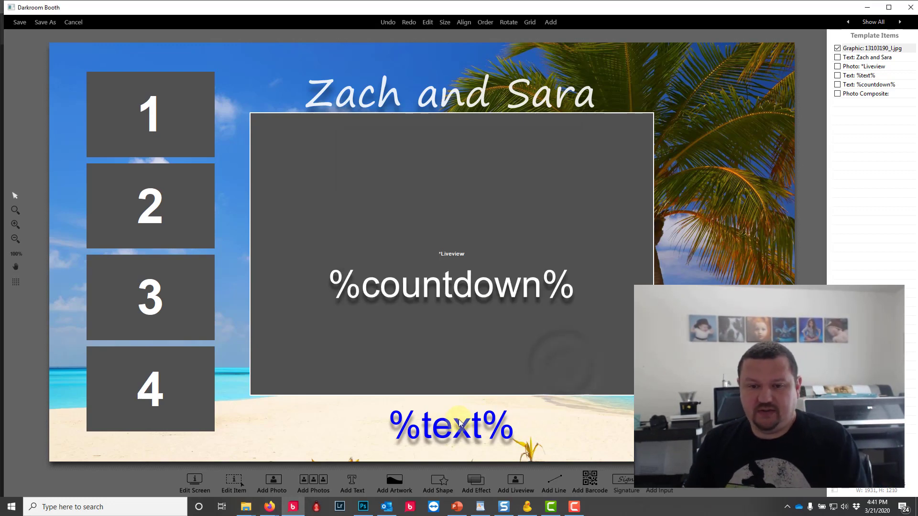
- Delete the %text% and %countdown% text items from the screen template
{"action": "left_click", "coordinate": [452, 423]}
{"action": "key", "text": "Delete"}
{"action": "left_click", "coordinate": [466, 286]}
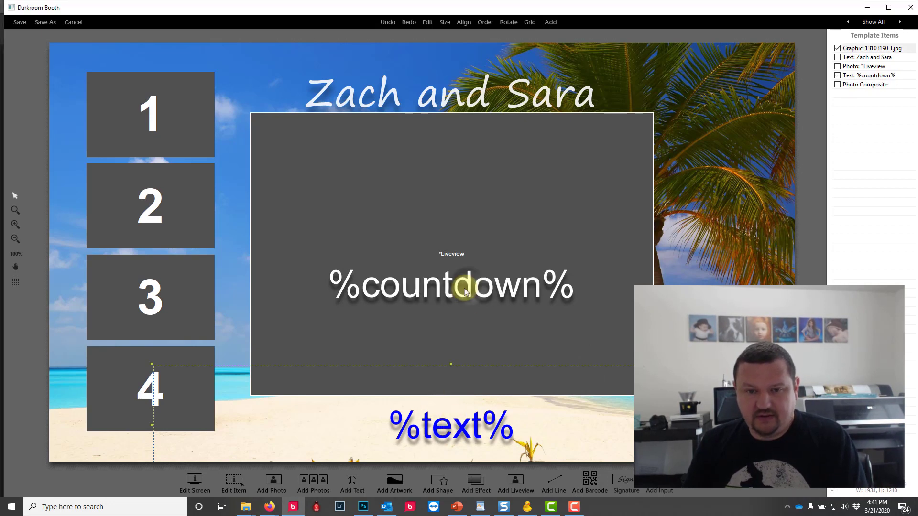
{"action": "key", "text": "Delete"}
{"action": "left_click", "coordinate": [461, 288]}
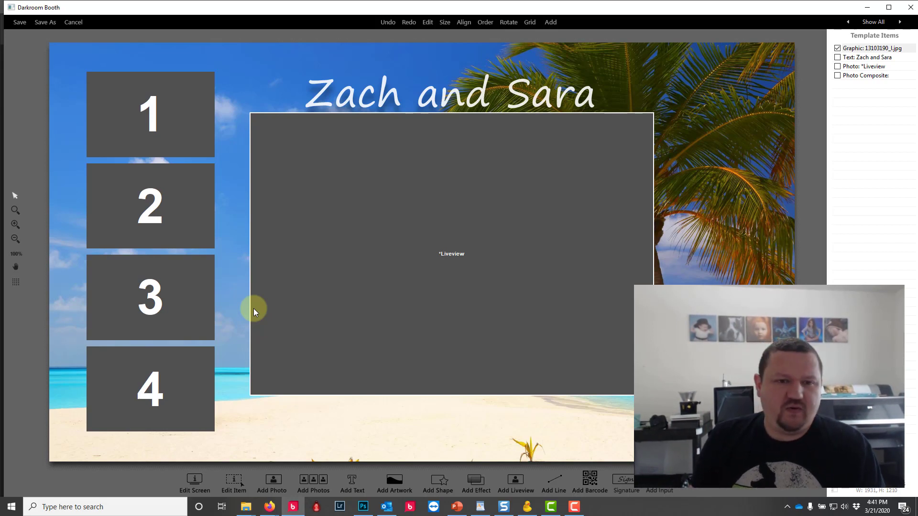
- Try orange as the text color in the booth screen properties
{"action": "left_click", "coordinate": [352, 481]}
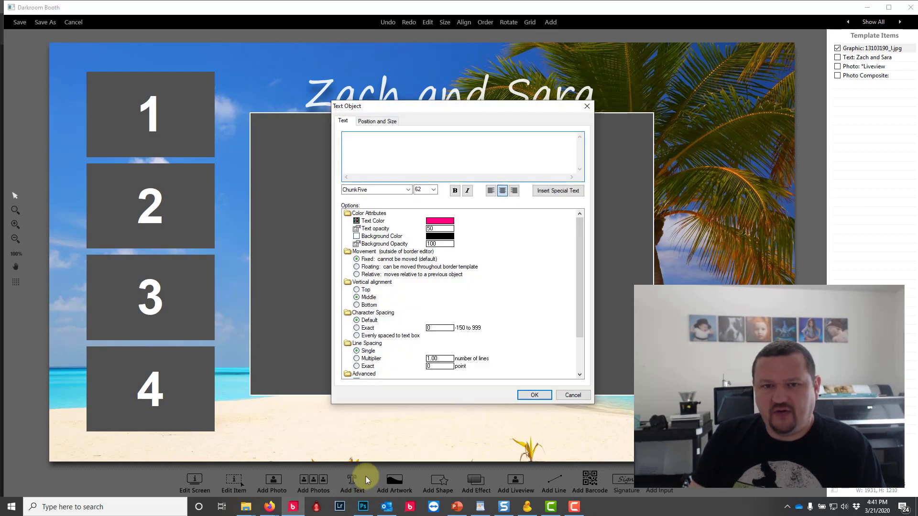
{"action": "left_click", "coordinate": [572, 395]}
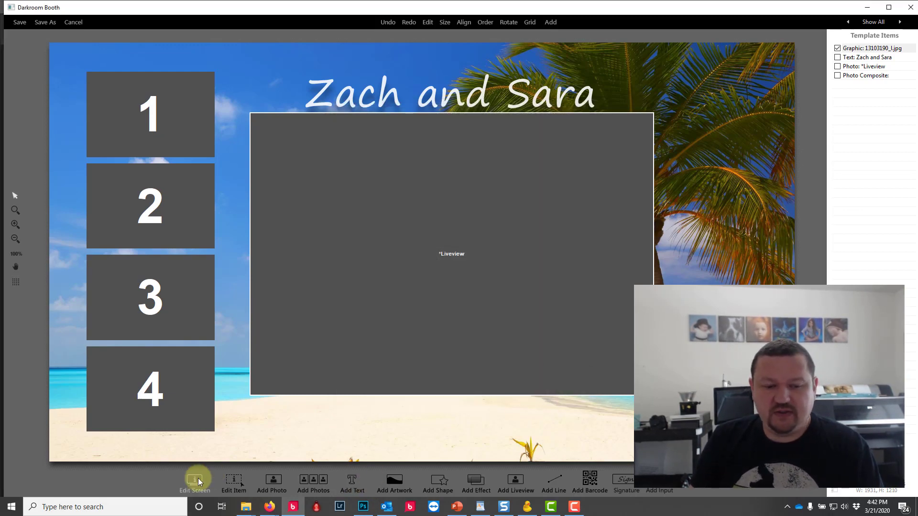
{"action": "left_click", "coordinate": [198, 479]}
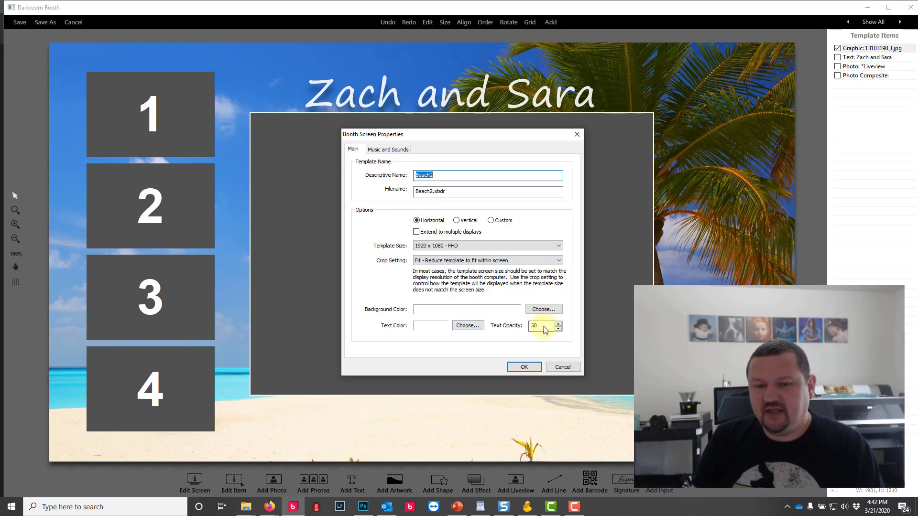
{"action": "left_click", "coordinate": [443, 328]}
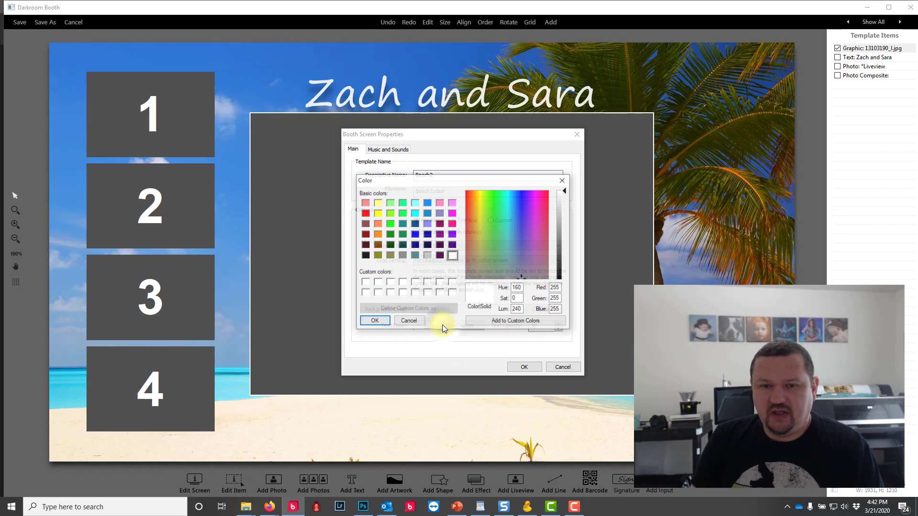
{"action": "left_click", "coordinate": [379, 234]}
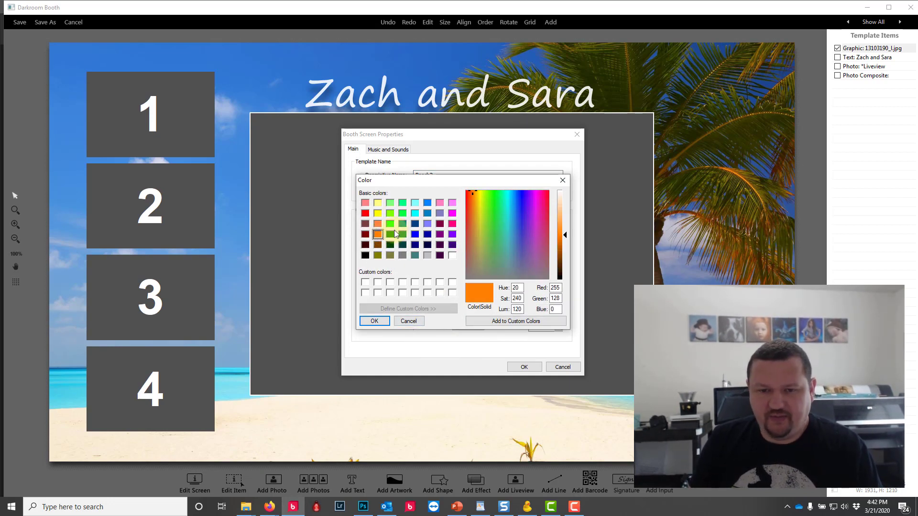
{"action": "left_click", "coordinate": [561, 181]}
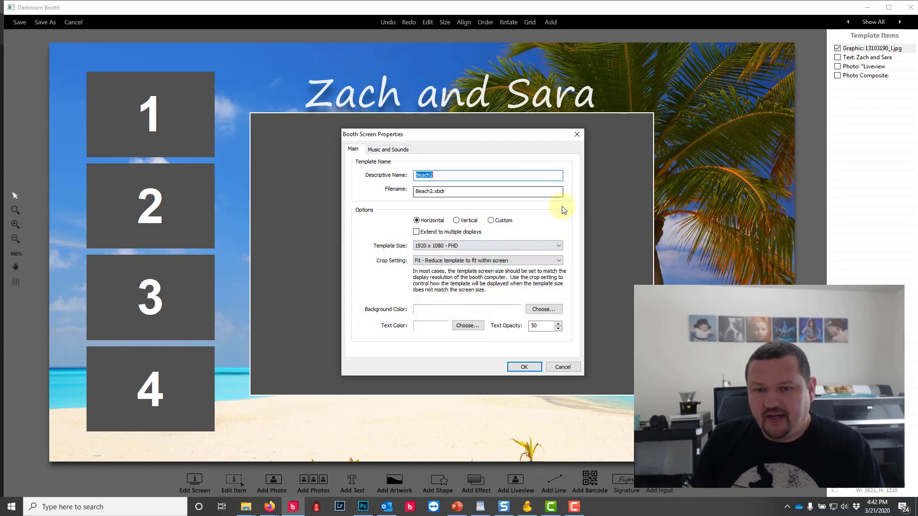
{"action": "left_click", "coordinate": [567, 368]}
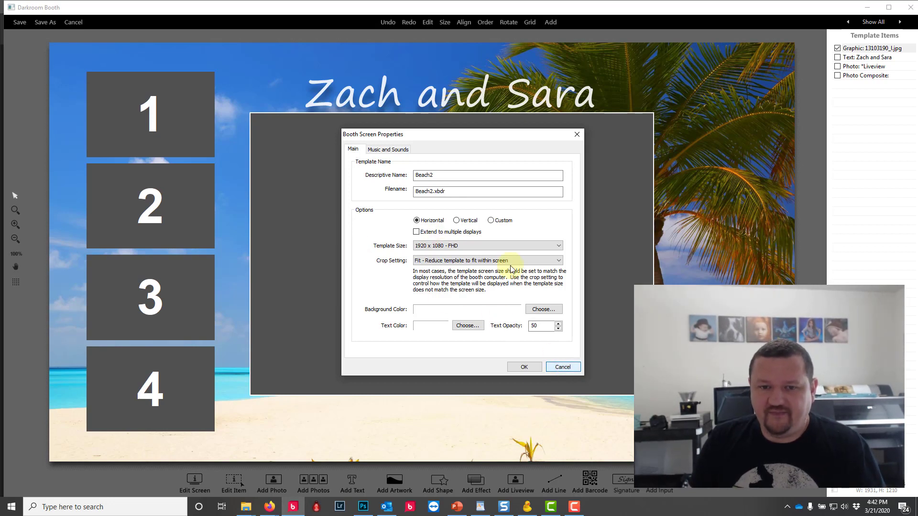
- Try enabling countdown audio for the booth screen with Female1.mp3 as the Countdown 1 sound
{"action": "left_click", "coordinate": [388, 150]}
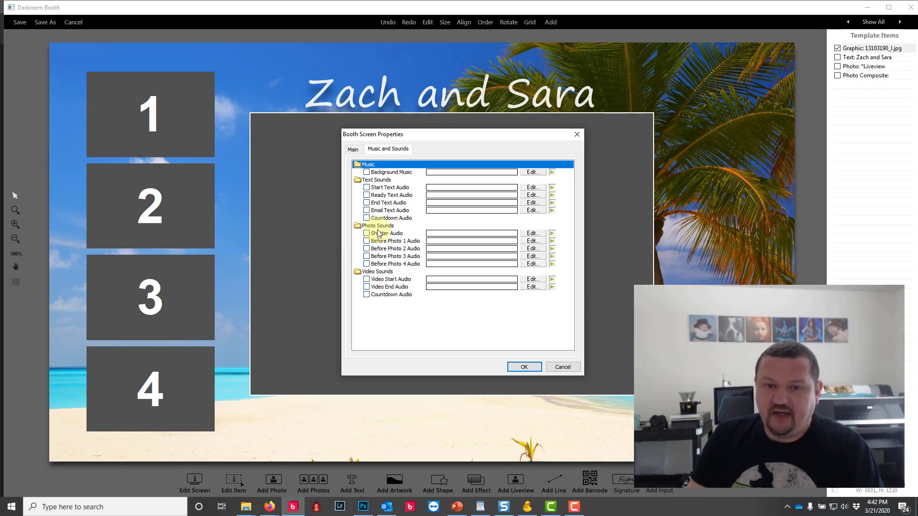
{"action": "left_click", "coordinate": [367, 218]}
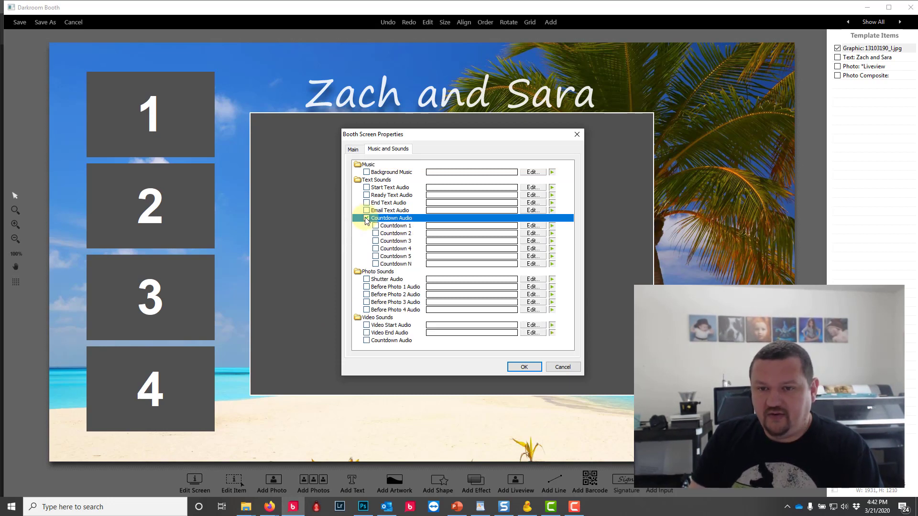
{"action": "left_click", "coordinate": [532, 225]}
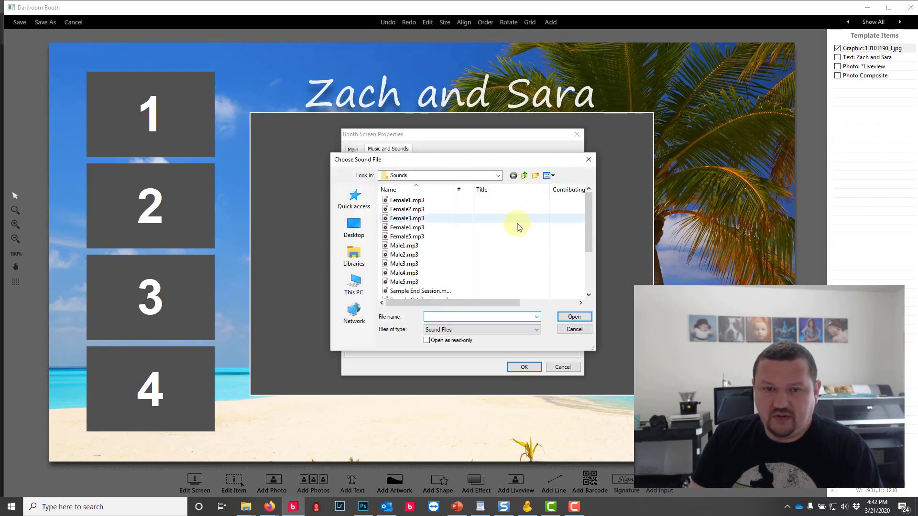
{"action": "left_click", "coordinate": [516, 199]}
{"action": "left_click", "coordinate": [572, 316]}
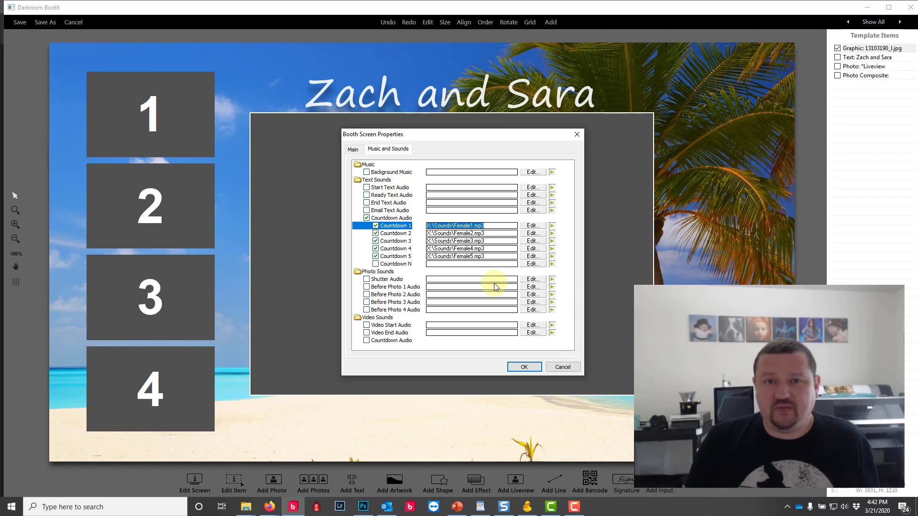
{"action": "left_click", "coordinate": [566, 369]}
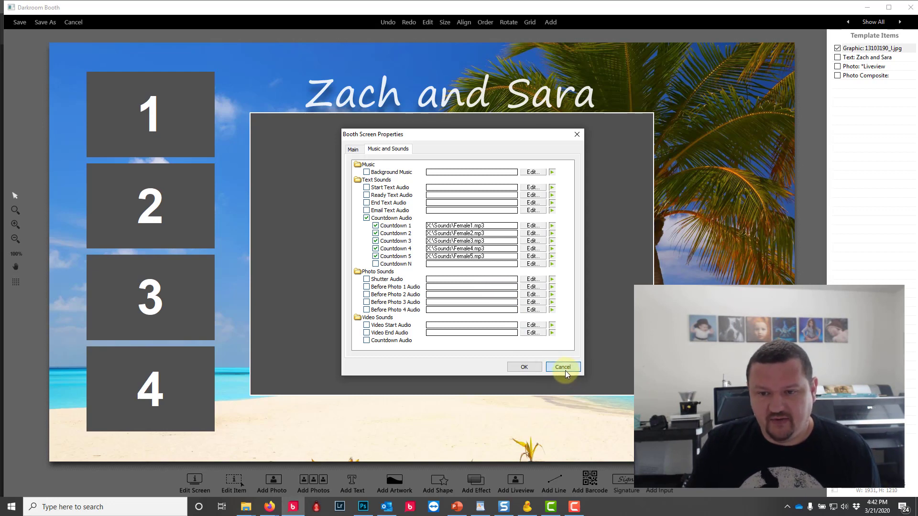
{"action": "left_click", "coordinate": [567, 369]}
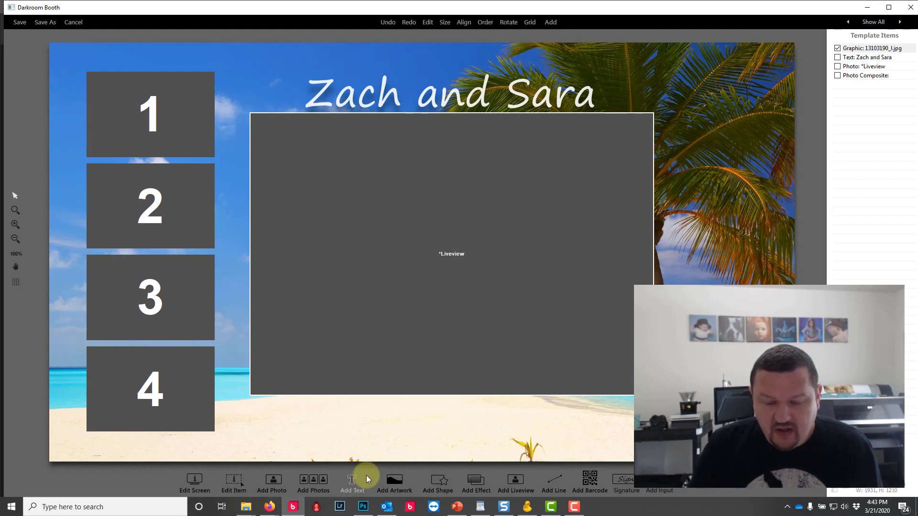
- Add a text object containing the special %Text% field and set its text color to white
{"action": "left_click", "coordinate": [354, 480]}
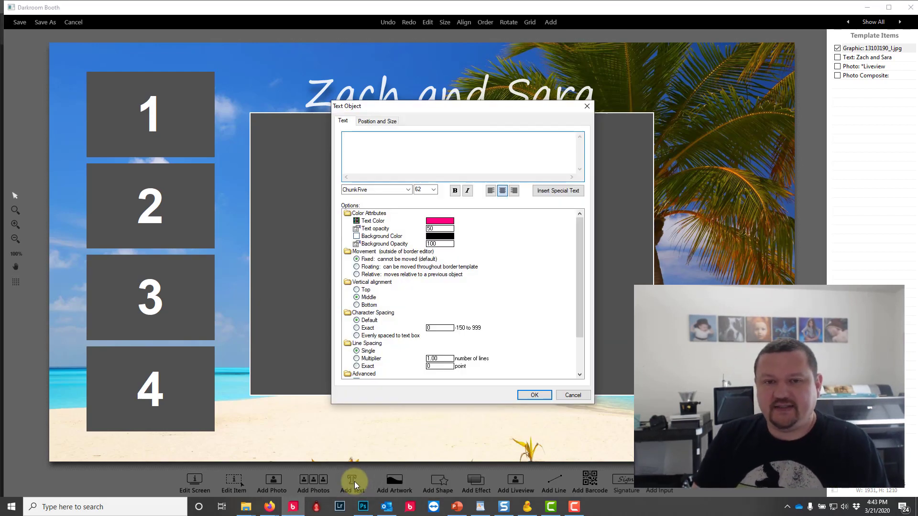
{"action": "left_click", "coordinate": [560, 191]}
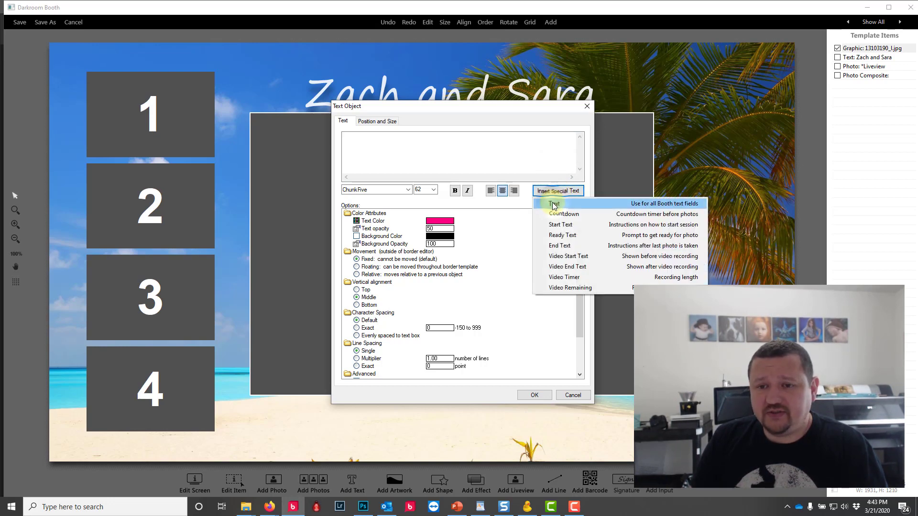
{"action": "left_click", "coordinate": [553, 202]}
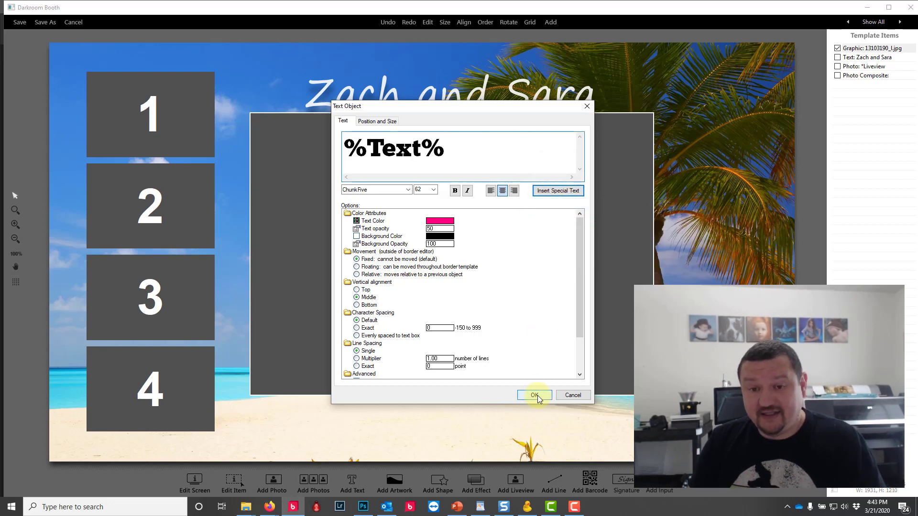
{"action": "left_click", "coordinate": [441, 221]}
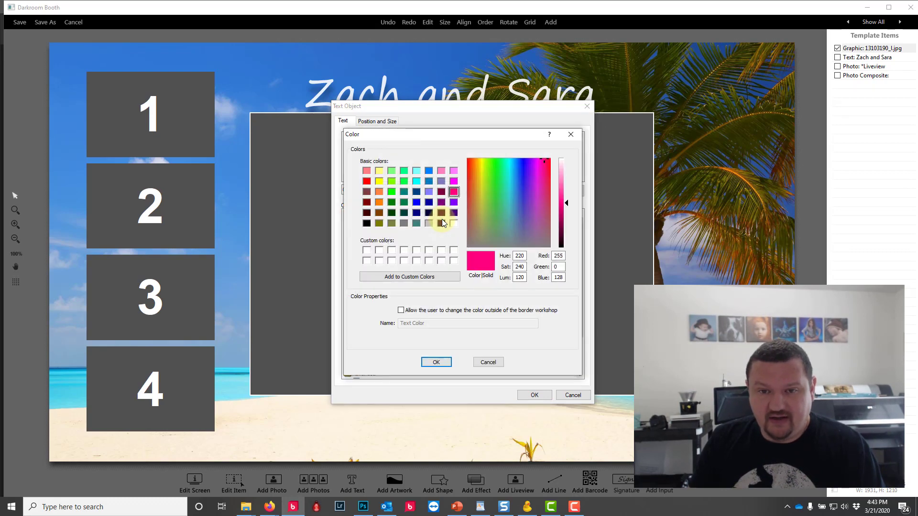
{"action": "left_click", "coordinate": [454, 223]}
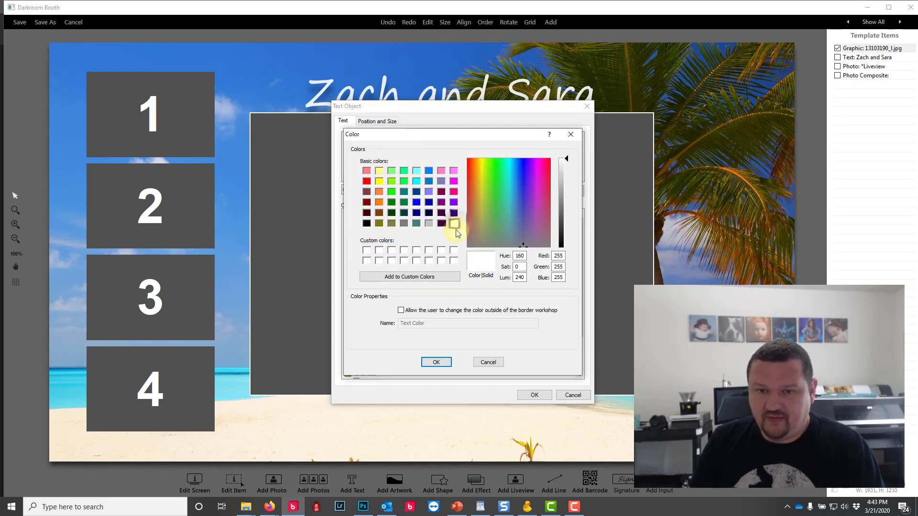
{"action": "left_click", "coordinate": [436, 363]}
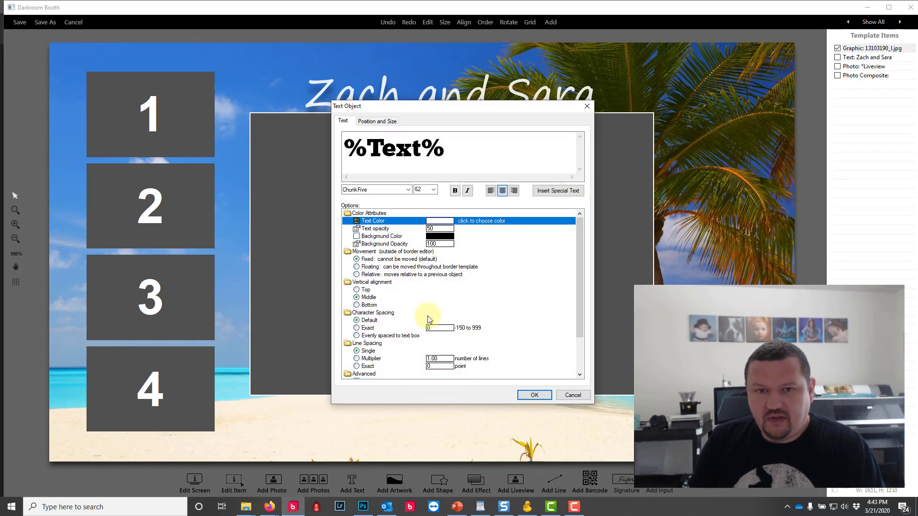
- Set the %Text% object's font to Cooper Black, place it on the screen and save the template
{"action": "left_click", "coordinate": [409, 191]}
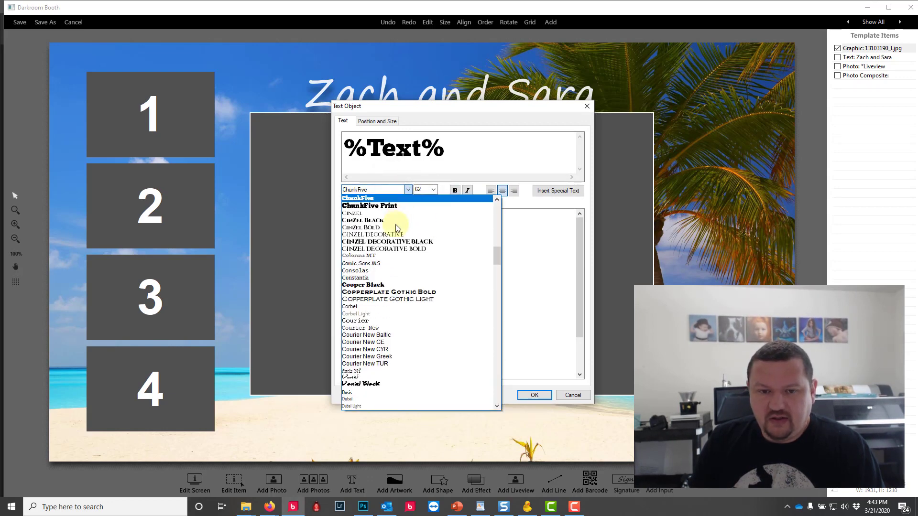
{"action": "left_click", "coordinate": [376, 286]}
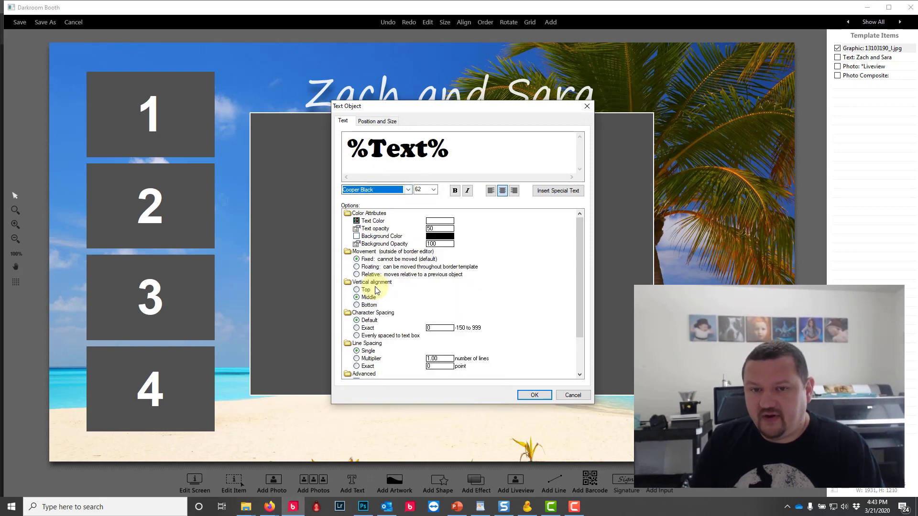
{"action": "left_click", "coordinate": [542, 395]}
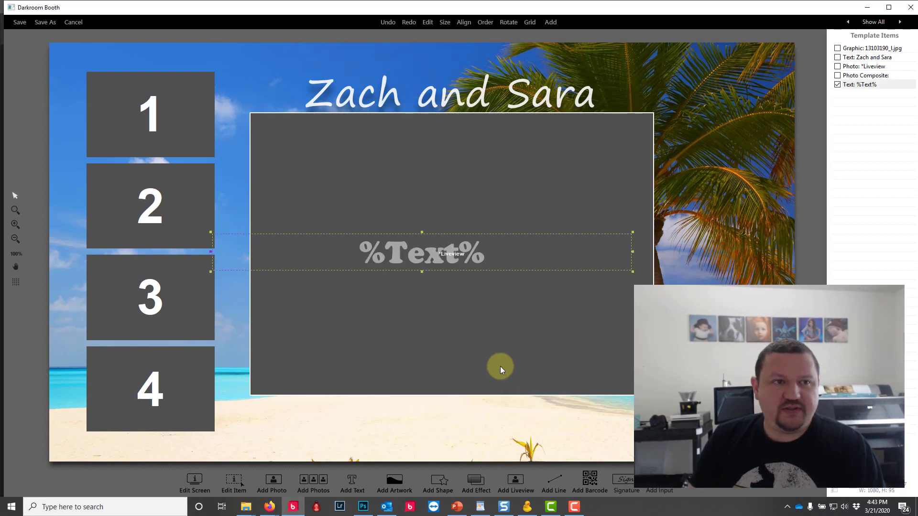
{"action": "left_click", "coordinate": [19, 22]}
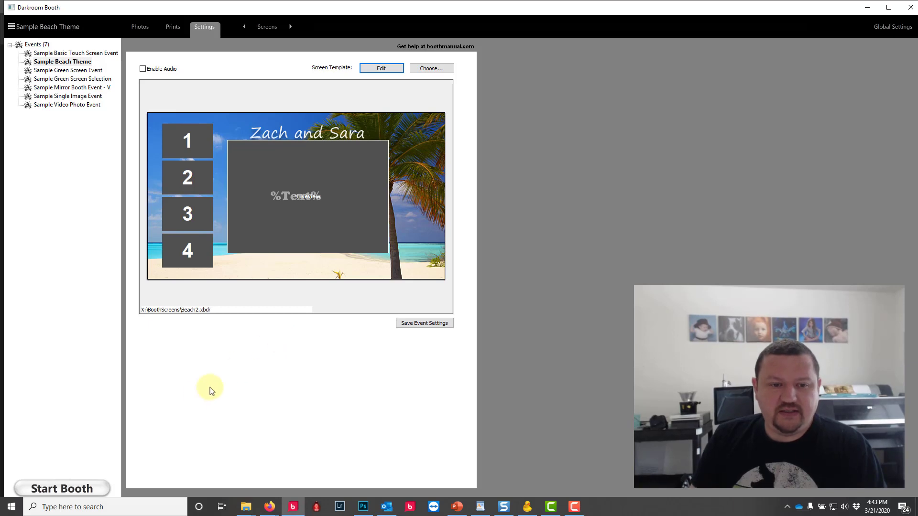
- Start the booth, run a test session to check the screen text, and exit after the first photo
{"action": "left_click", "coordinate": [60, 489]}
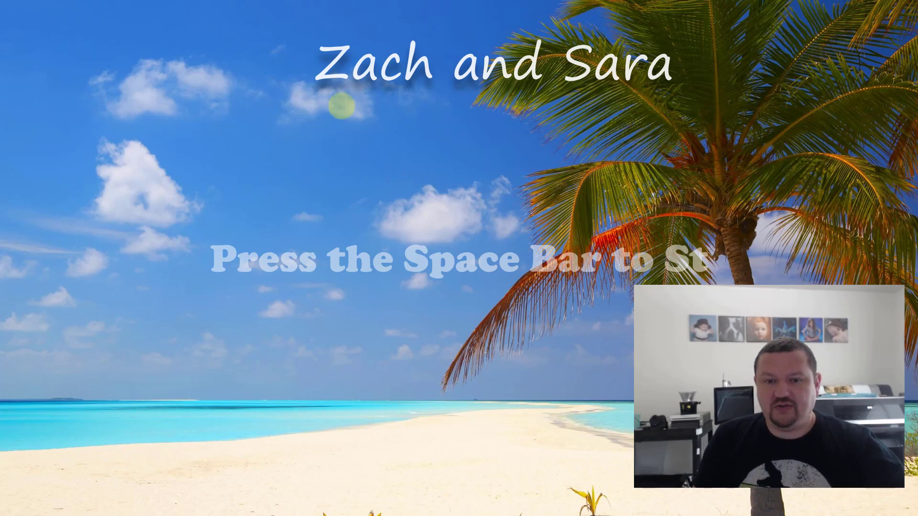
{"action": "key", "text": "space"}
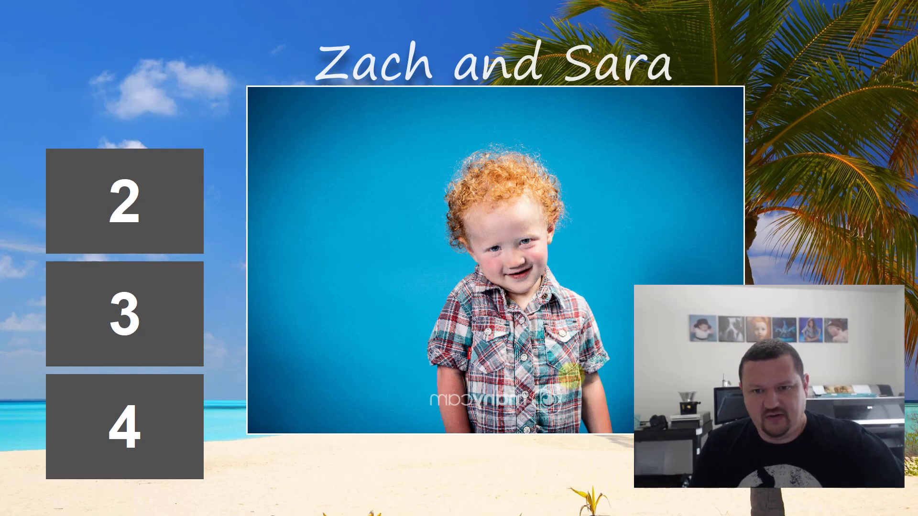
{"action": "key", "text": "Escape"}
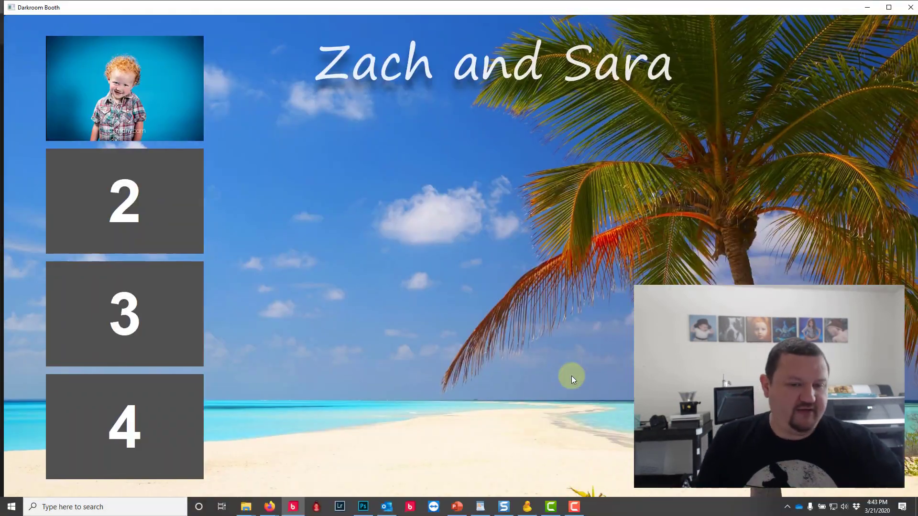
- Open the Sample Beach Theme screen template for editing, move the %Text% object below the live view and widen it to about 1397
{"action": "left_click", "coordinate": [273, 27]}
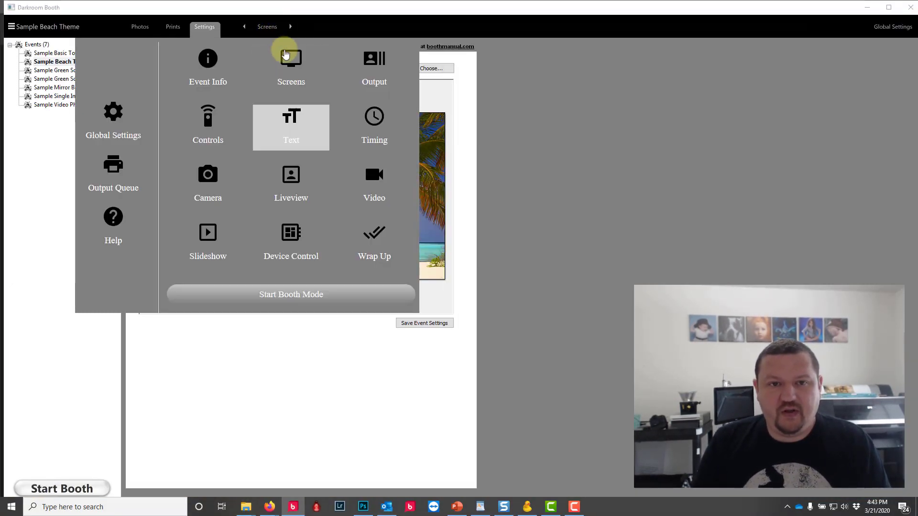
{"action": "left_click", "coordinate": [289, 61]}
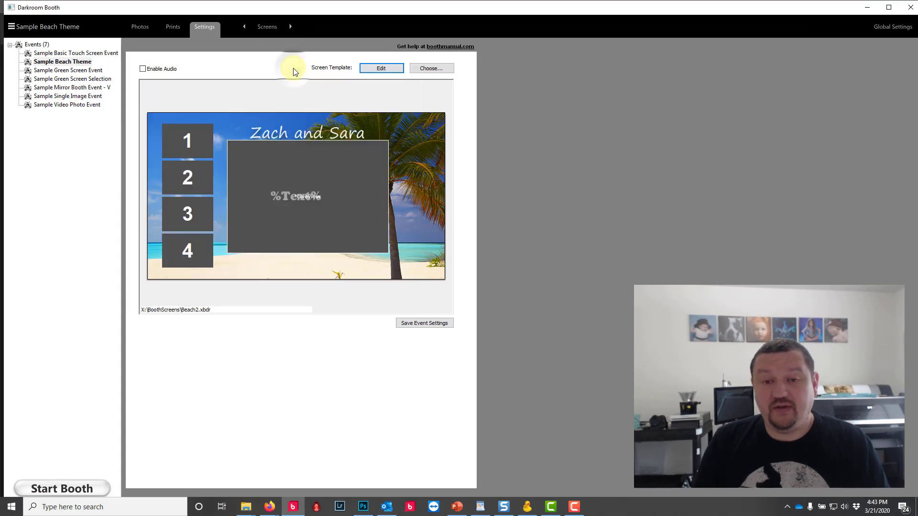
{"action": "left_click", "coordinate": [380, 66]}
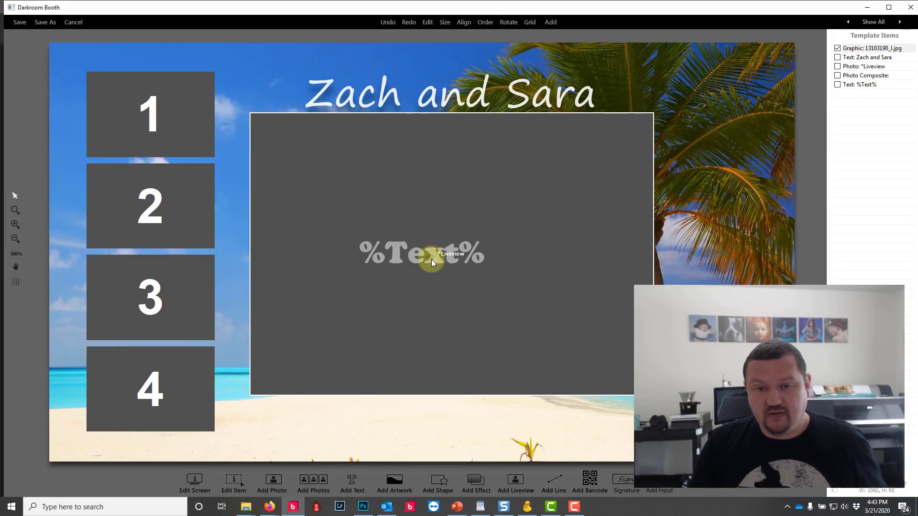
{"action": "left_click", "coordinate": [431, 258]}
{"action": "left_click_drag", "start_coordinate": [452, 403], "coordinate": [457, 424]}
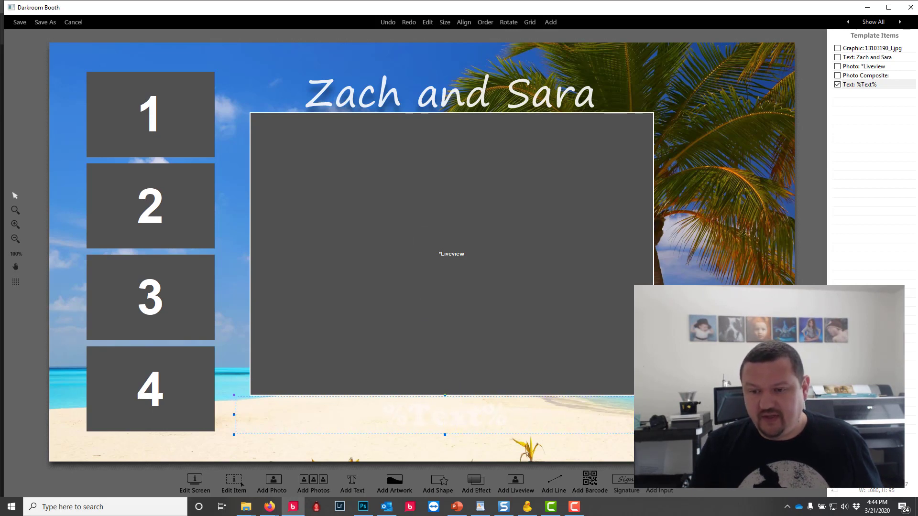
{"action": "left_click_drag", "start_coordinate": [655, 414], "coordinate": [779, 414]}
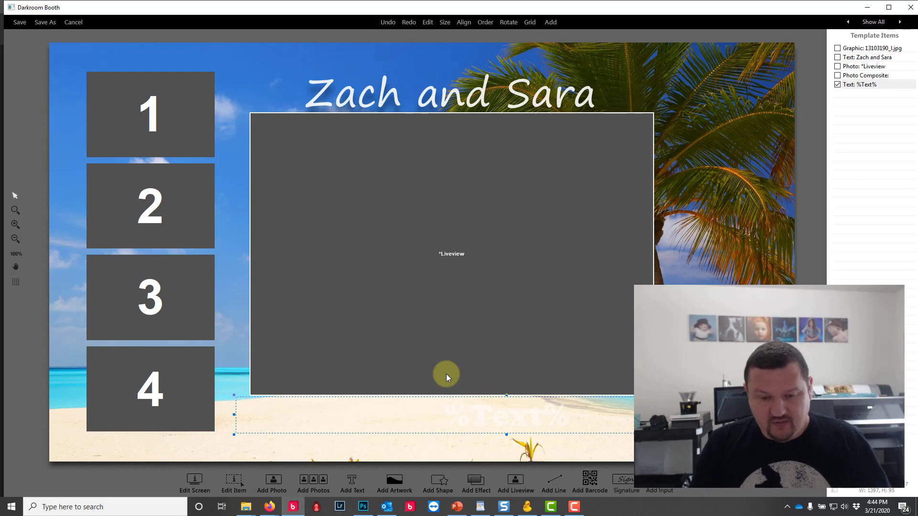
- Add a %Countdown% special text object at font size 100, narrow it to about 600 wide and place it over the live view
{"action": "left_click", "coordinate": [351, 480]}
{"action": "left_click", "coordinate": [549, 191]}
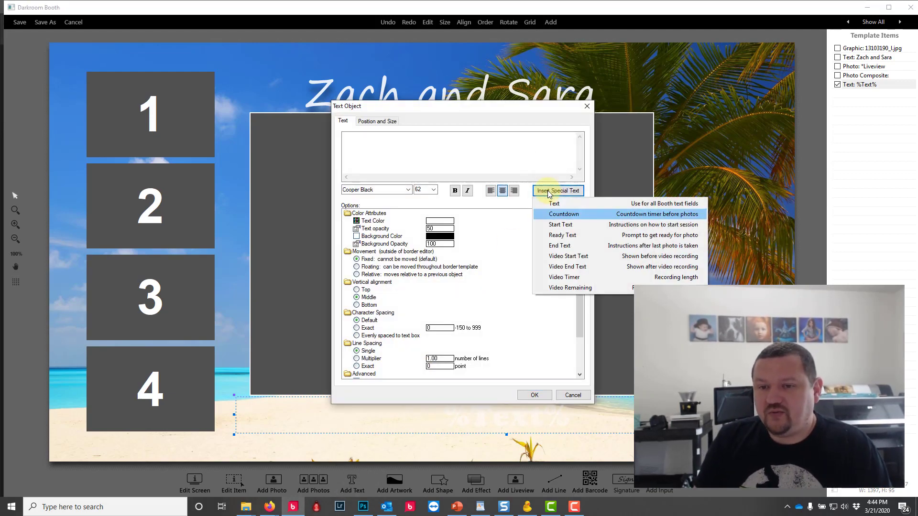
{"action": "left_click", "coordinate": [563, 215]}
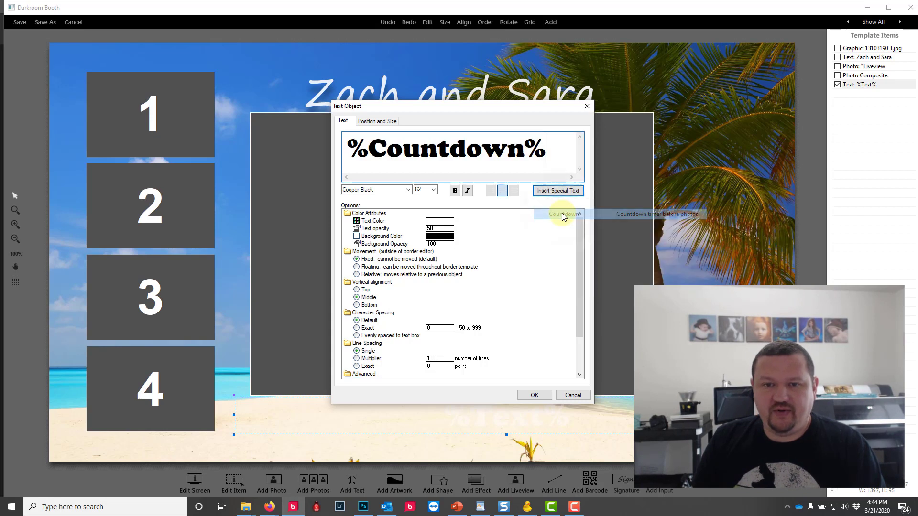
{"action": "left_click", "coordinate": [433, 190]}
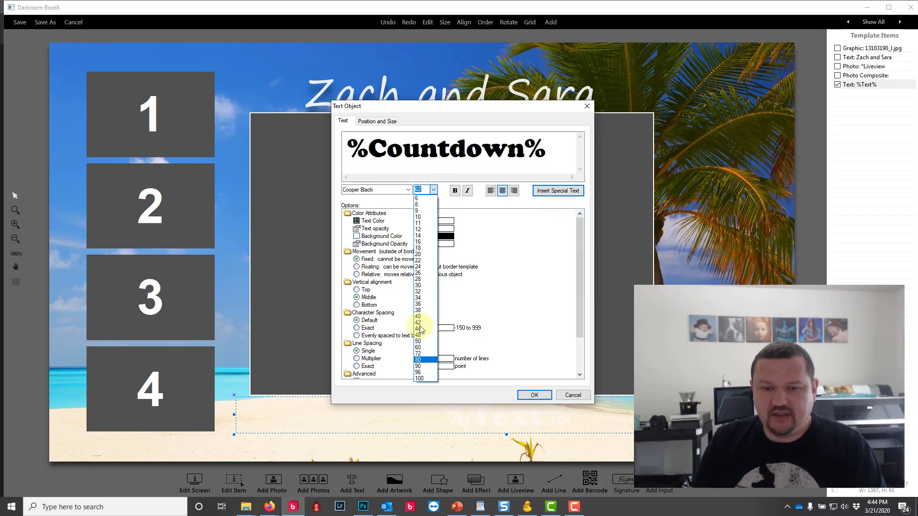
{"action": "left_click", "coordinate": [419, 378]}
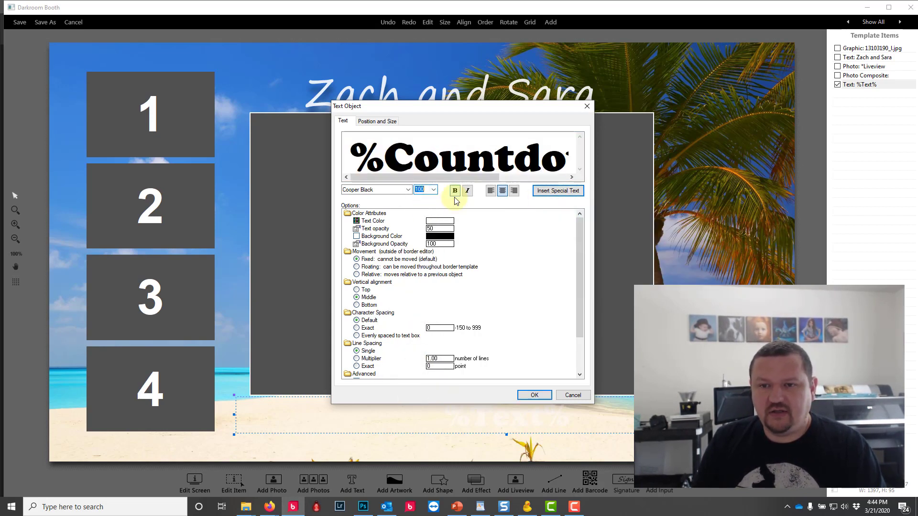
{"action": "left_click", "coordinate": [534, 395]}
{"action": "left_click_drag", "start_coordinate": [400, 249], "coordinate": [437, 246]}
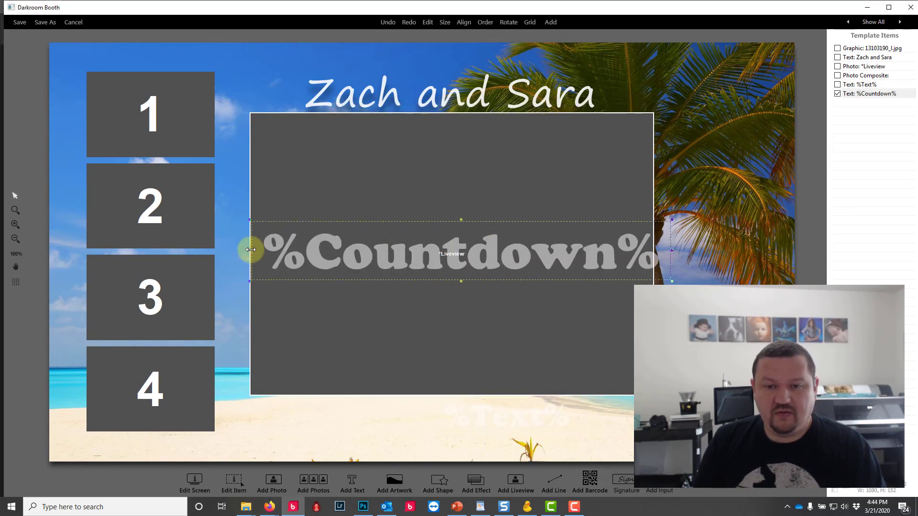
{"action": "left_click_drag", "start_coordinate": [250, 249], "coordinate": [424, 242]}
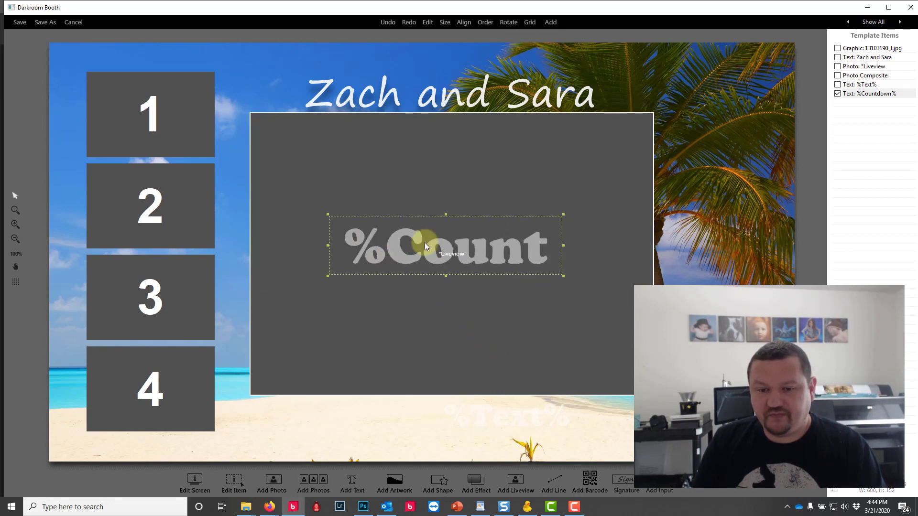
- Change the %Text% object's text color to black
{"action": "double_click", "coordinate": [485, 423]}
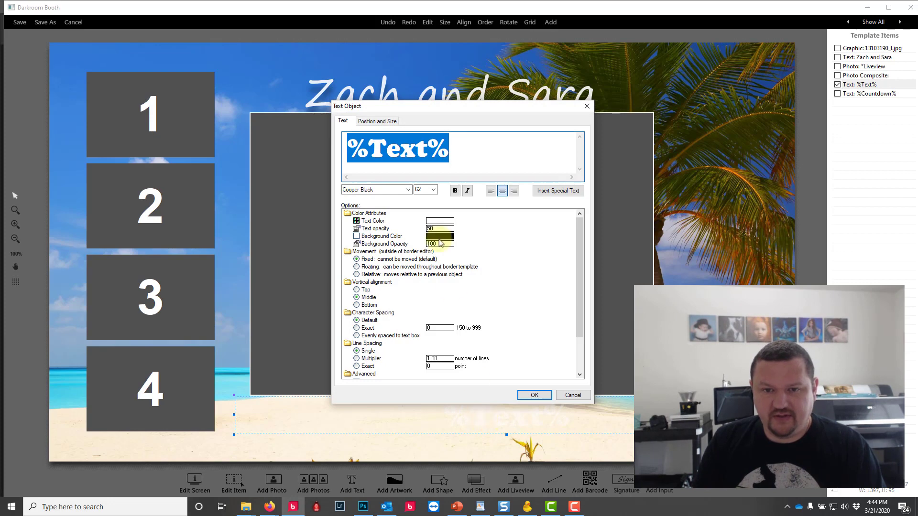
{"action": "left_click", "coordinate": [439, 221]}
{"action": "left_click", "coordinate": [367, 223]}
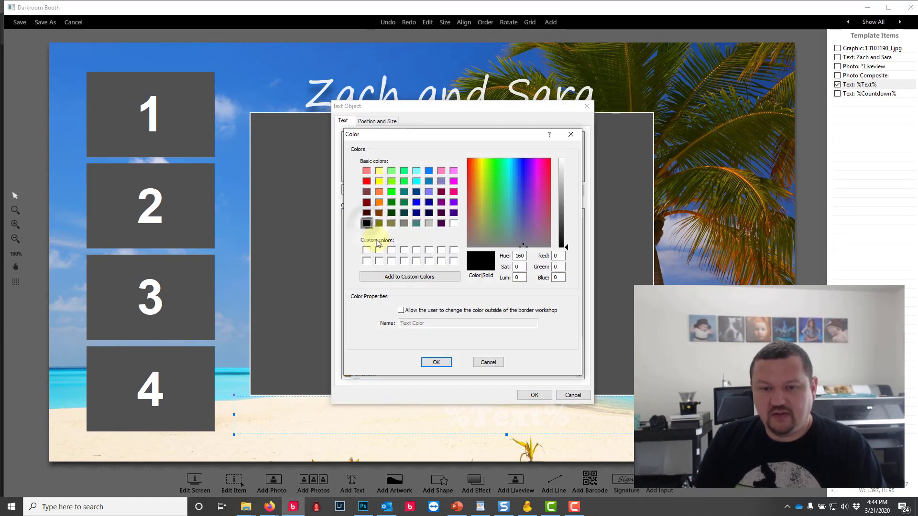
{"action": "left_click", "coordinate": [436, 362]}
{"action": "left_click", "coordinate": [534, 395]}
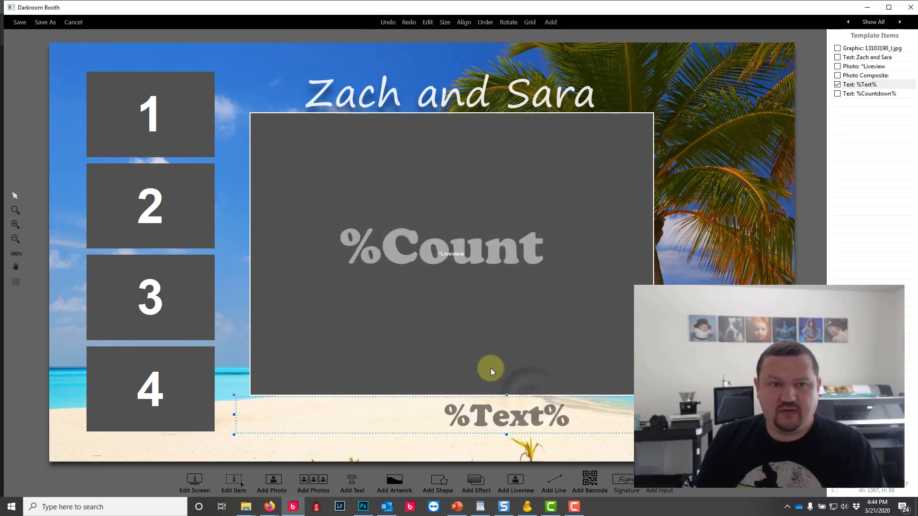
- Save the screen template, start the booth to check the on-screen text, and exit booth mode
{"action": "left_click", "coordinate": [20, 22]}
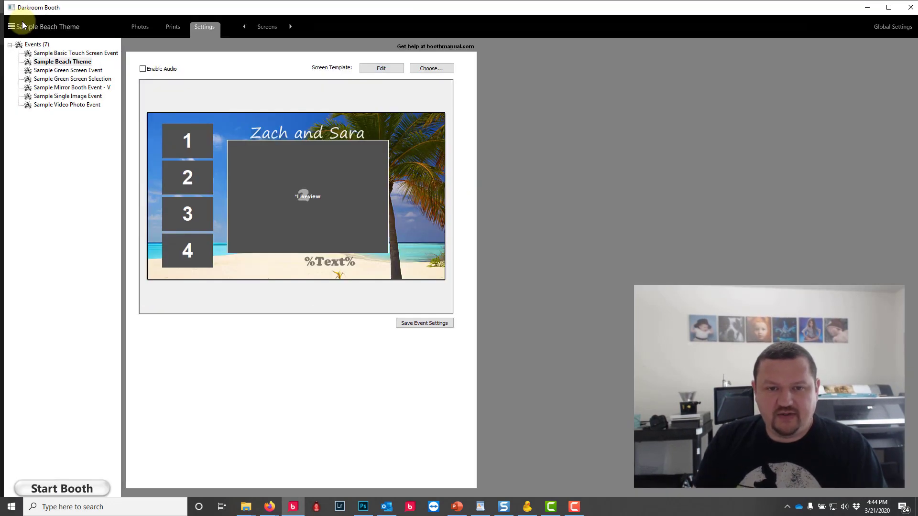
{"action": "left_click", "coordinate": [62, 487]}
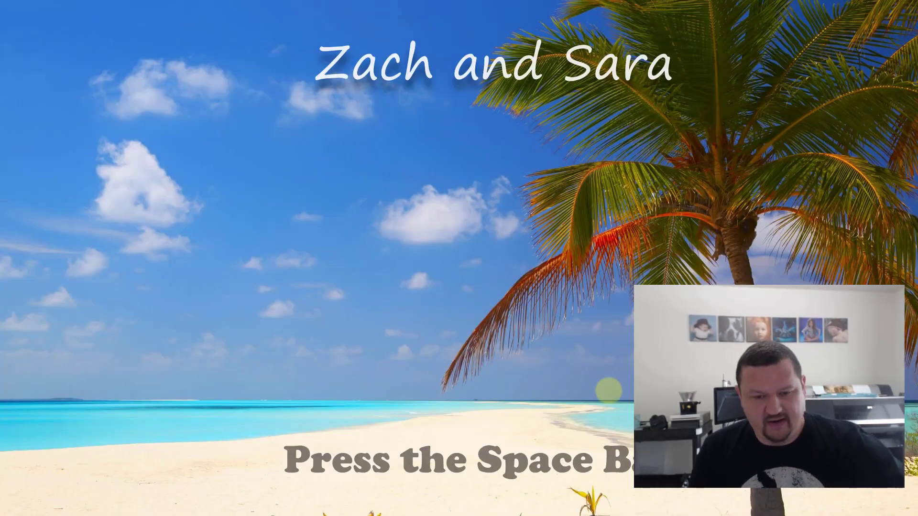
{"action": "key", "text": "Escape"}
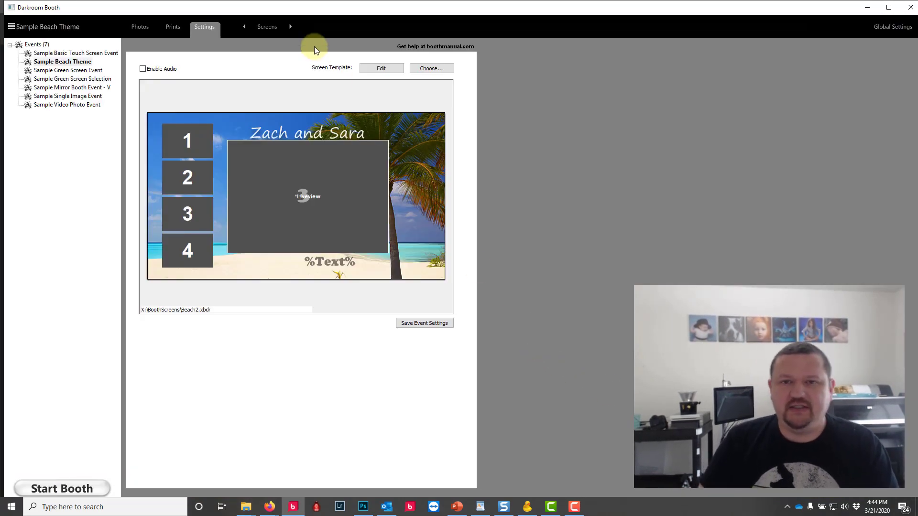
- Create a new booth screen template with the descriptive name 01 demo, vertical orientation and a size of 1080 x 1920
{"action": "left_click", "coordinate": [381, 70]}
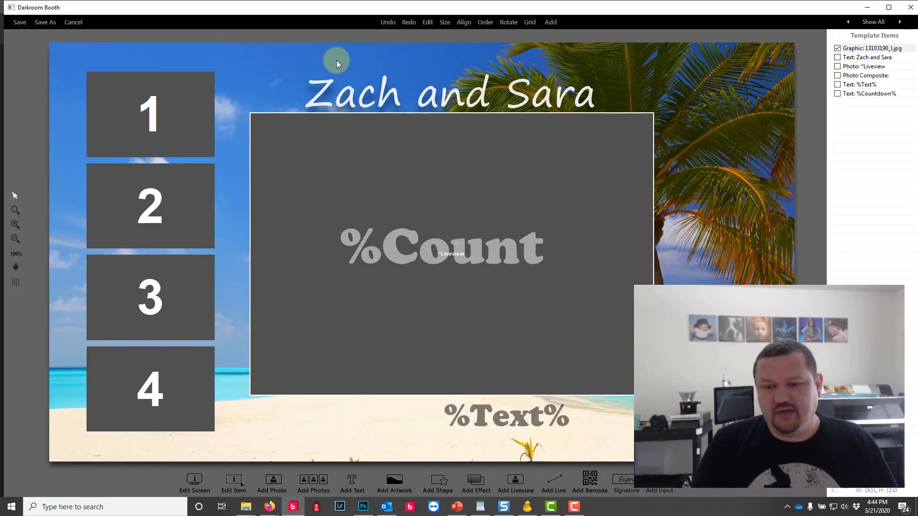
{"action": "left_click", "coordinate": [81, 22]}
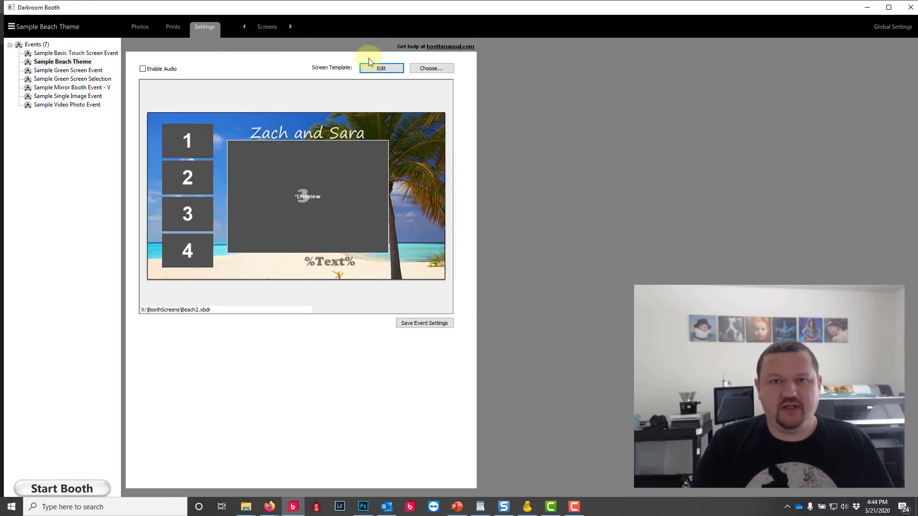
{"action": "left_click", "coordinate": [424, 65]}
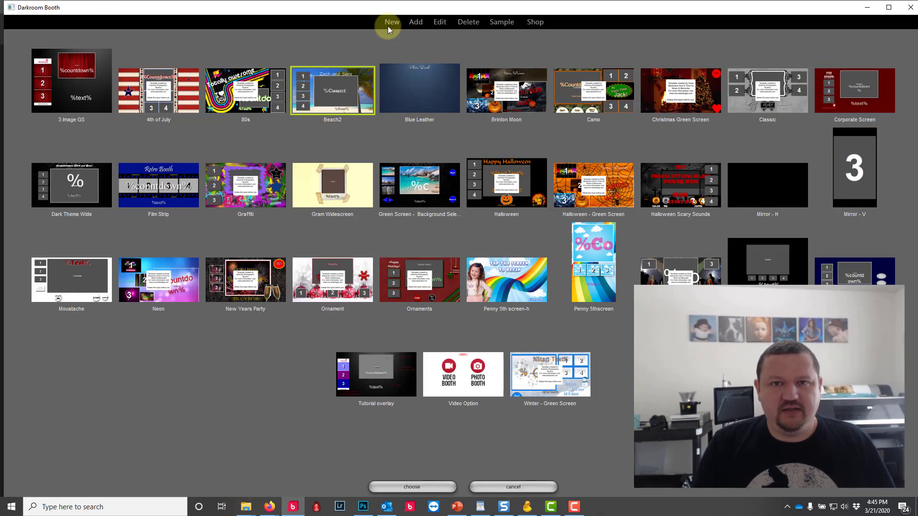
{"action": "left_click", "coordinate": [391, 22]}
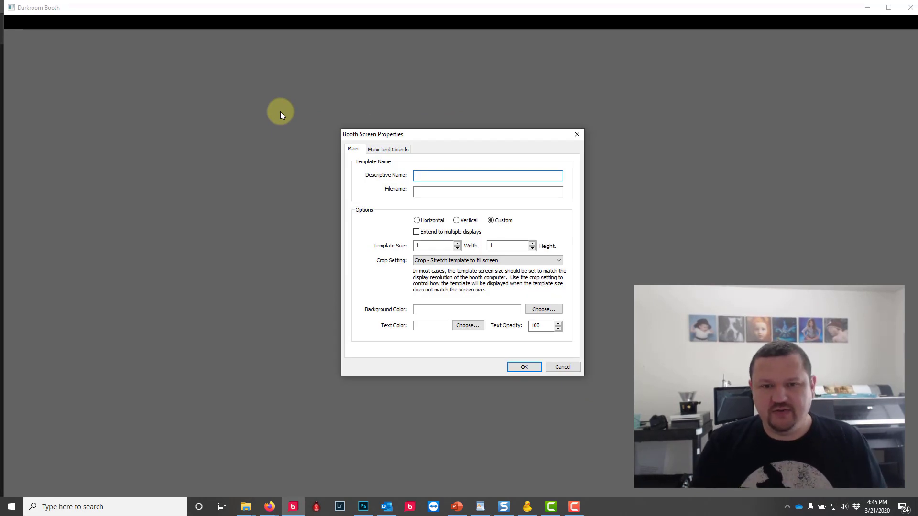
{"action": "left_click", "coordinate": [524, 367]}
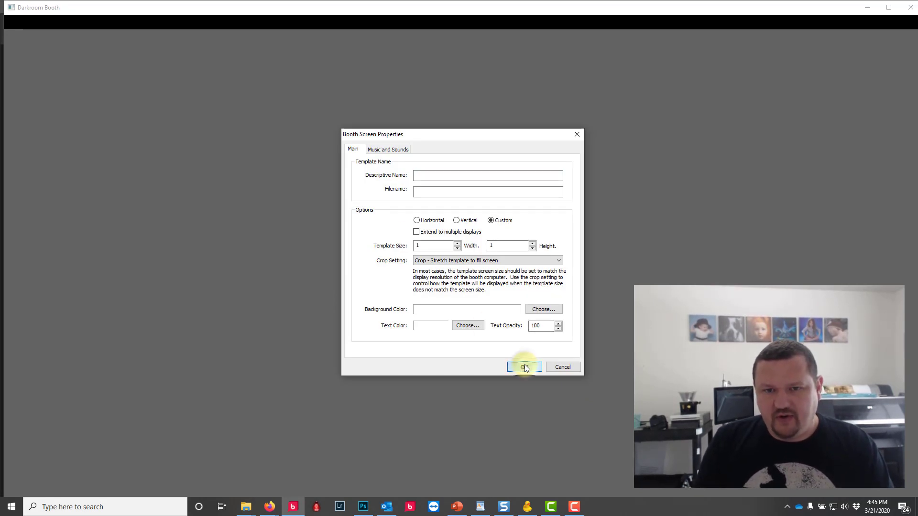
{"action": "left_click", "coordinate": [442, 174]}
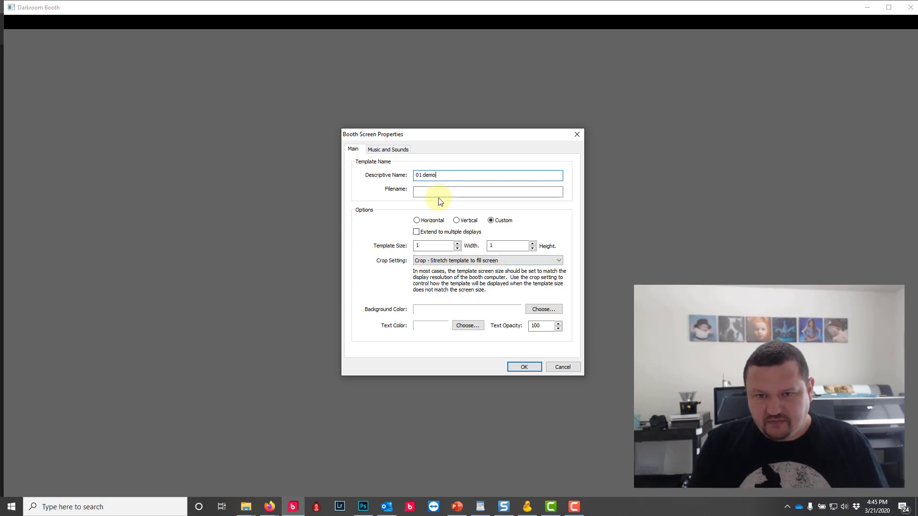
{"action": "left_click", "coordinate": [432, 222]}
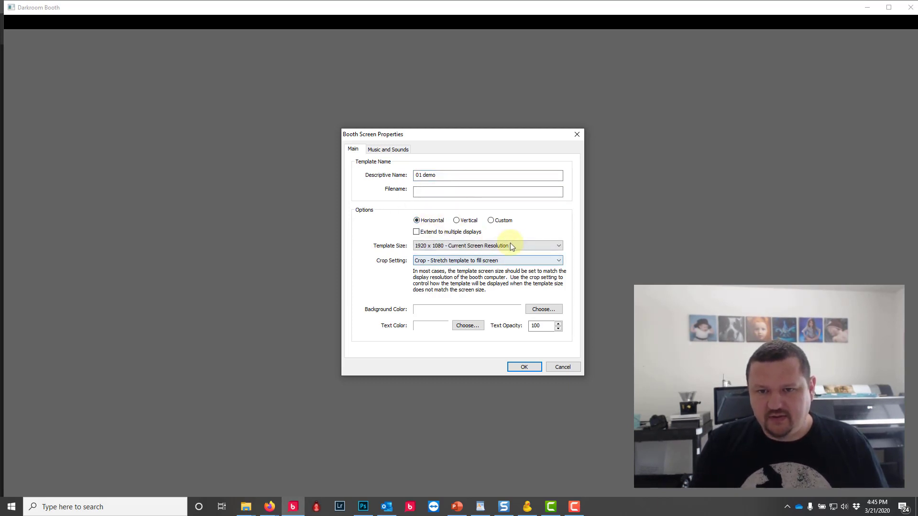
{"action": "left_click", "coordinate": [466, 221]}
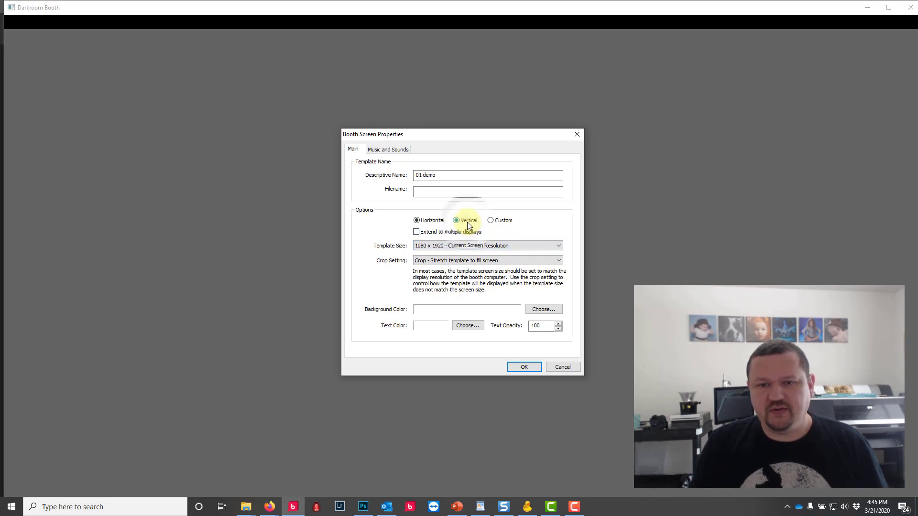
{"action": "left_click", "coordinate": [524, 367]}
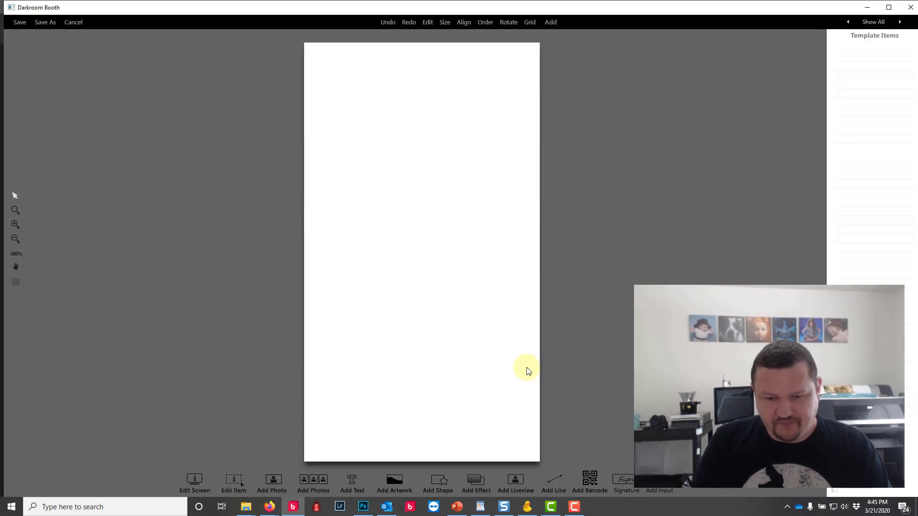
- Start adding an artwork object to the blank template and browse to the Media Library's Backgrounds folder for its graphic
{"action": "left_click", "coordinate": [396, 479]}
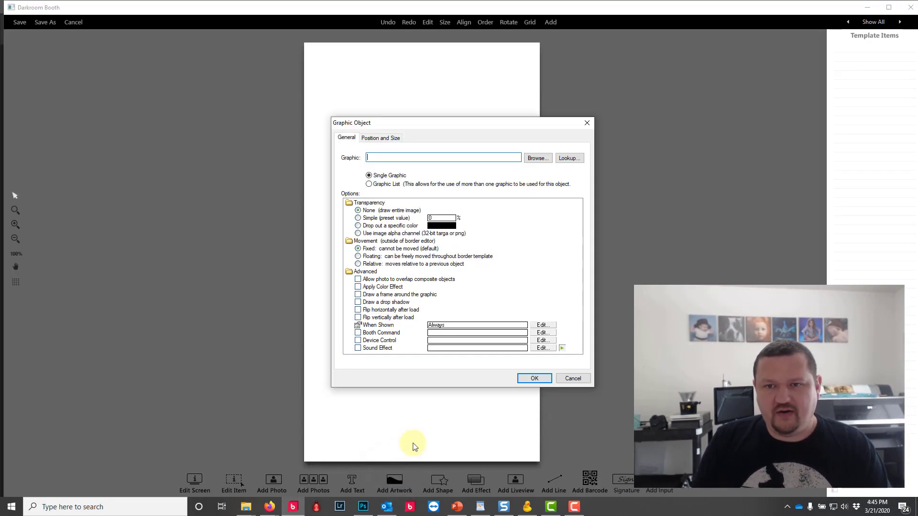
{"action": "left_click", "coordinate": [536, 158]}
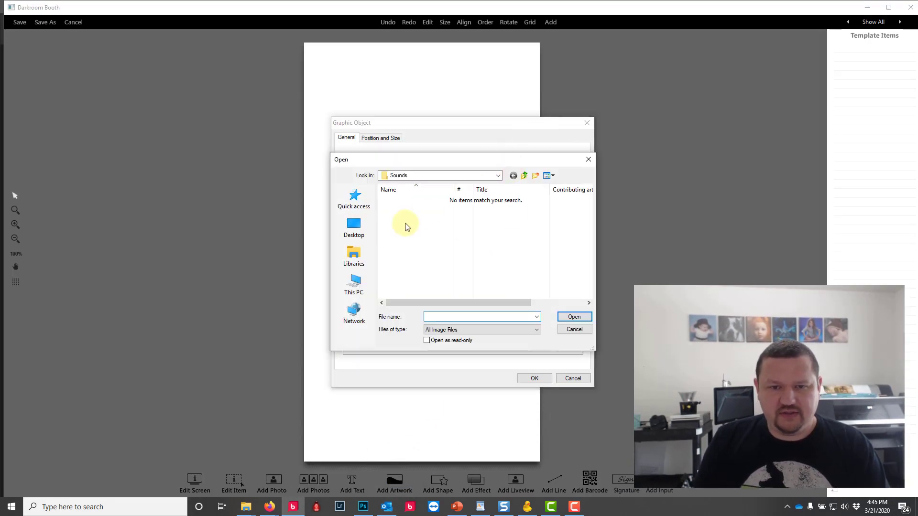
{"action": "left_click", "coordinate": [352, 253]}
{"action": "double_click", "coordinate": [430, 228]}
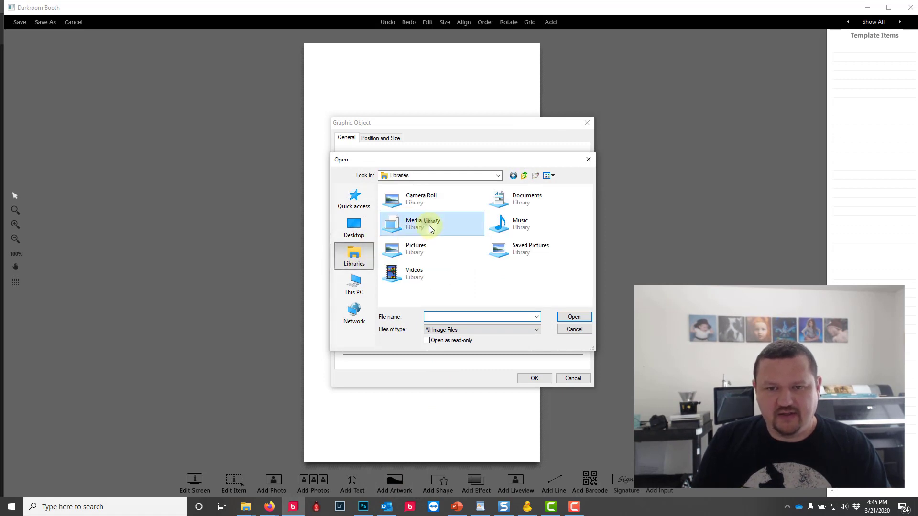
{"action": "double_click", "coordinate": [406, 210]}
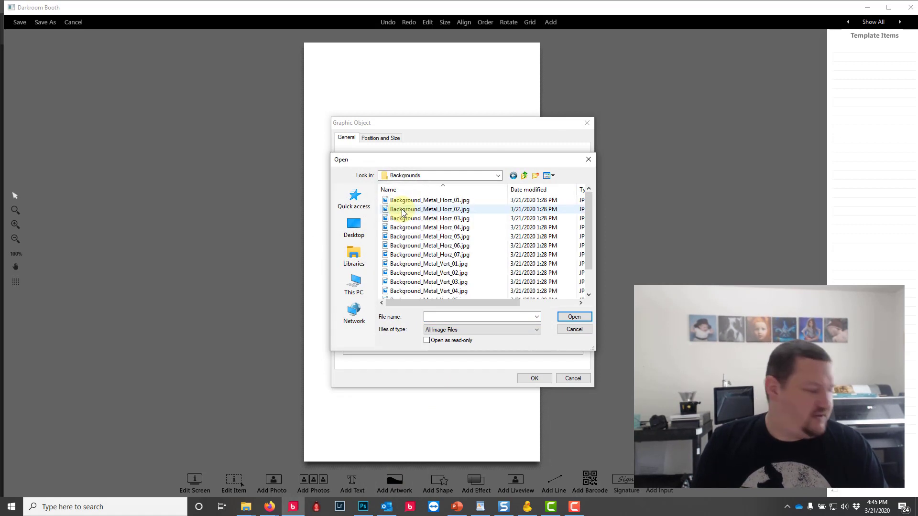
- Preview the background images as large icons and add Background_Metal_Vert_05.jpg as the template's background graphic
{"action": "left_click", "coordinate": [548, 175]}
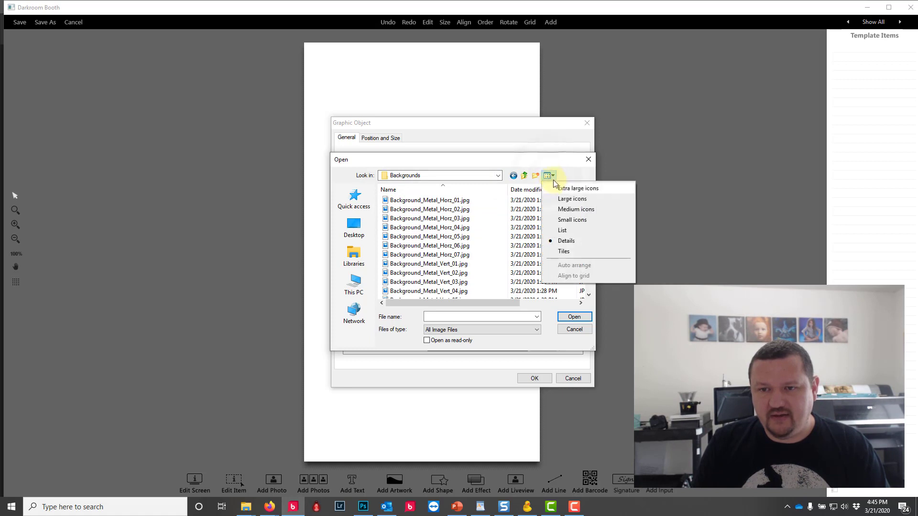
{"action": "left_click", "coordinate": [563, 198]}
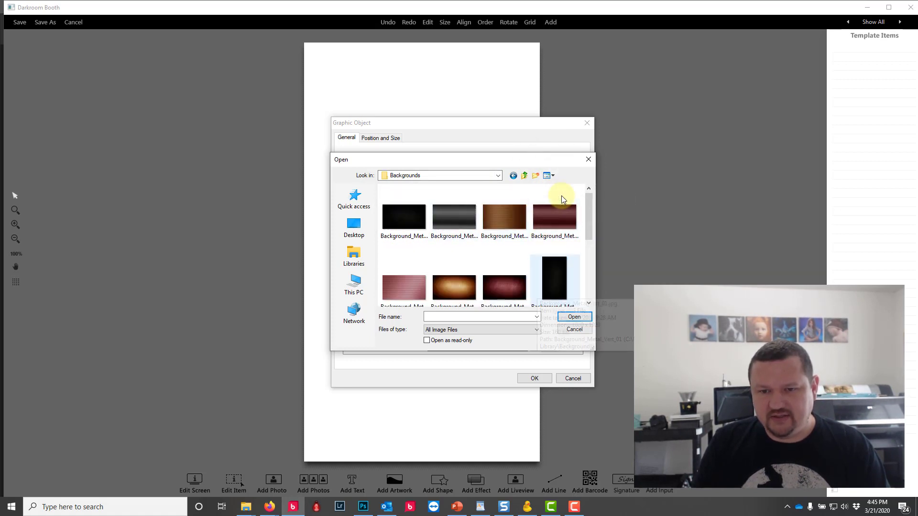
{"action": "scroll", "coordinate": [562, 197], "scroll_direction": "down", "scroll_amount": 2}
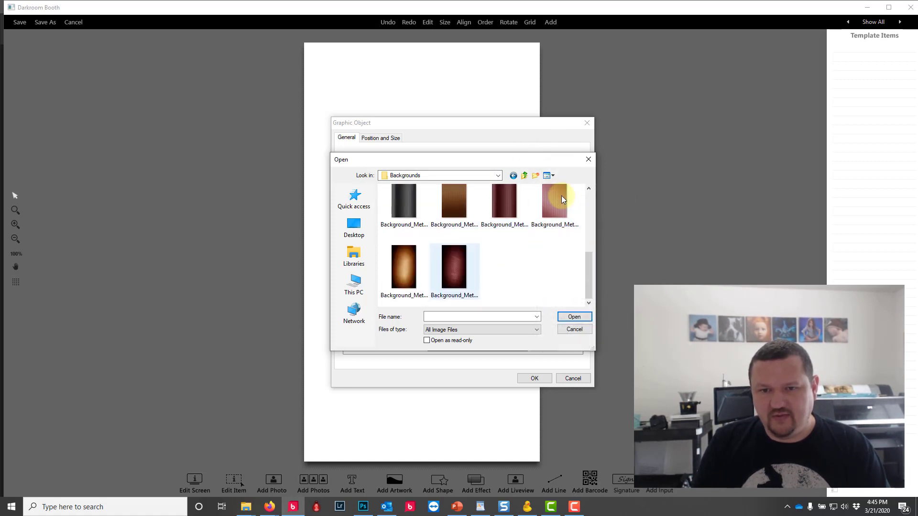
{"action": "left_click", "coordinate": [458, 205]}
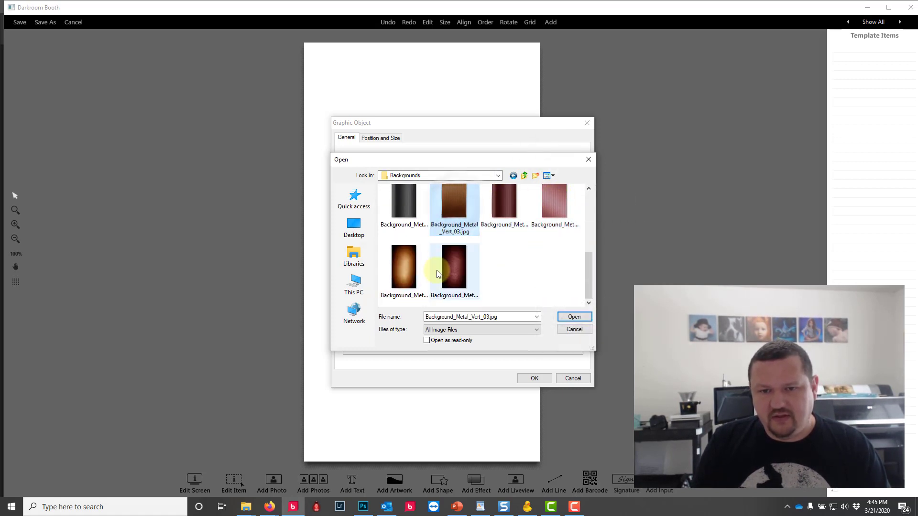
{"action": "left_click", "coordinate": [461, 267]}
{"action": "left_click", "coordinate": [549, 206]}
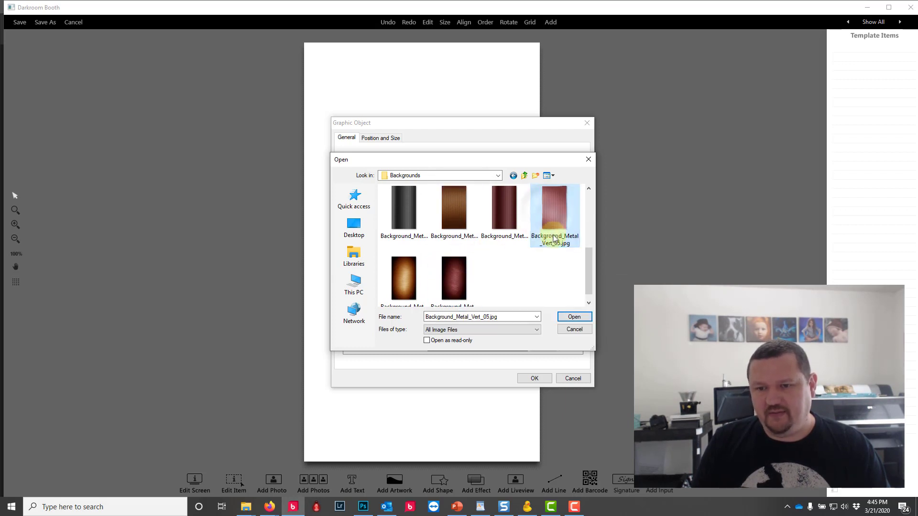
{"action": "left_click", "coordinate": [574, 317]}
{"action": "left_click", "coordinate": [534, 378]}
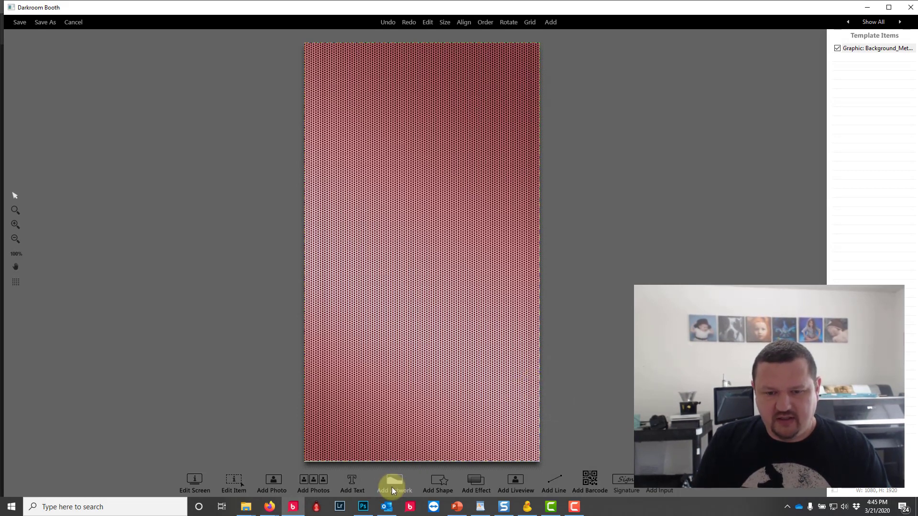
- Add a live view object with default options, enlarge it to about 920 x 610 and place it in the template's upper half
{"action": "left_click", "coordinate": [509, 483]}
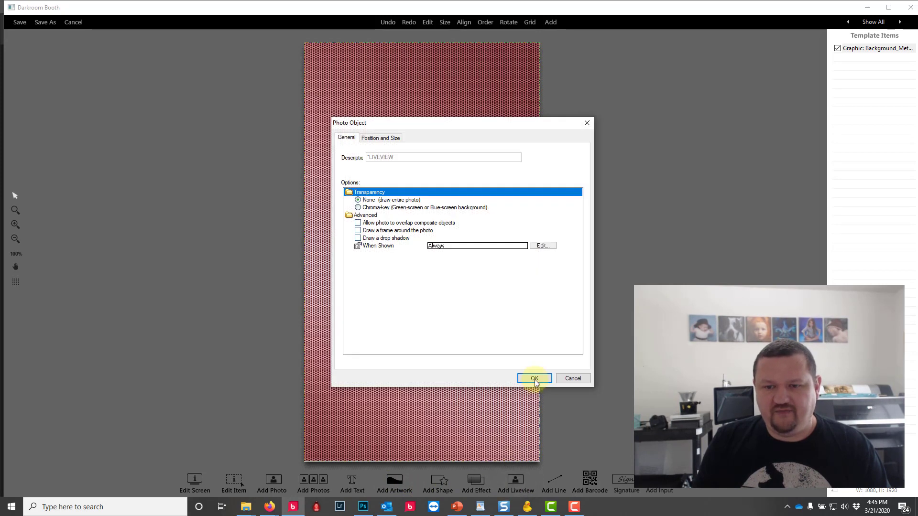
{"action": "left_click", "coordinate": [534, 377]}
{"action": "scroll", "coordinate": [377, 87], "scroll_direction": "up", "scroll_amount": 2}
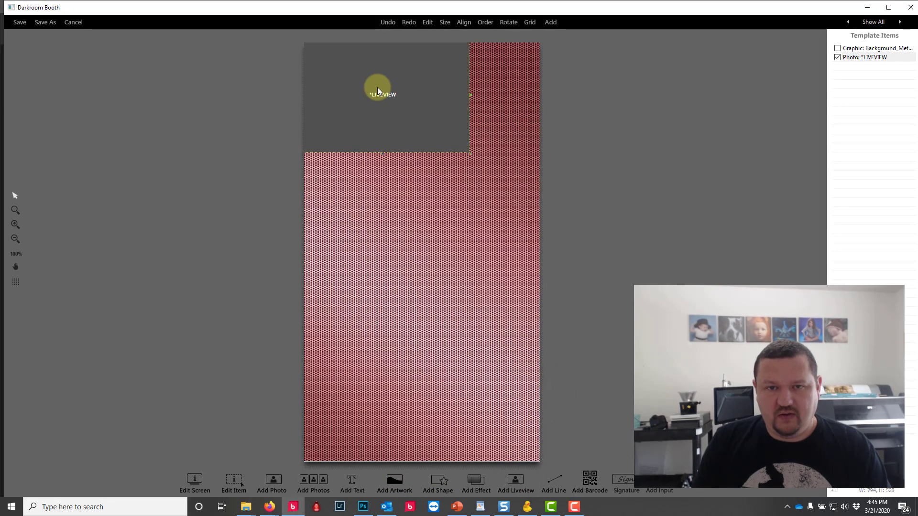
{"action": "left_click_drag", "start_coordinate": [377, 87], "coordinate": [416, 155]}
{"action": "scroll", "coordinate": [420, 161], "scroll_direction": "up", "scroll_amount": 2}
{"action": "scroll", "coordinate": [420, 170], "scroll_direction": "up", "scroll_amount": 1}
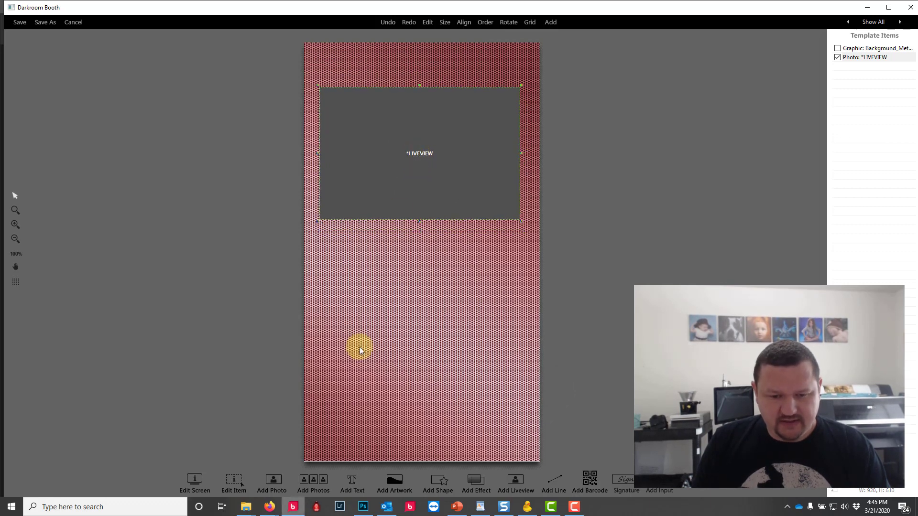
- Add a photo composite with 1 row and 3 columns and move it just below the live view
{"action": "left_click", "coordinate": [320, 478]}
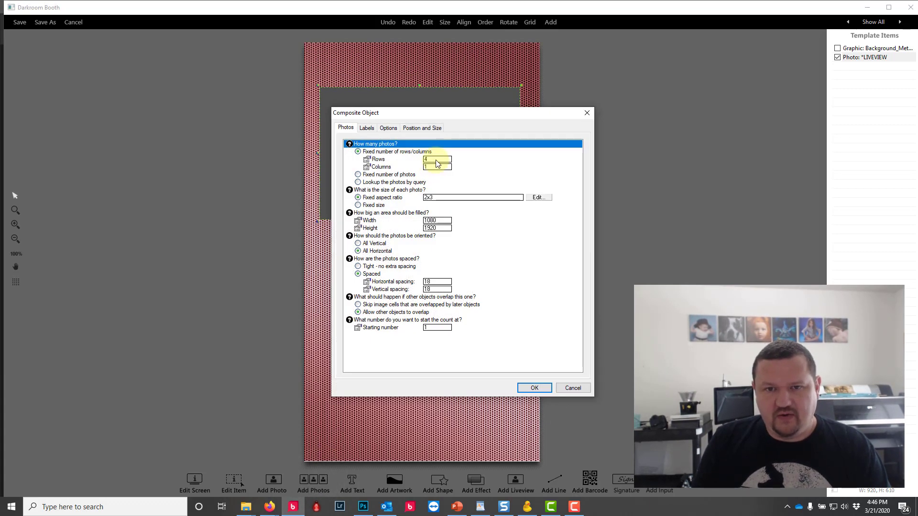
{"action": "left_click", "coordinate": [435, 160]}
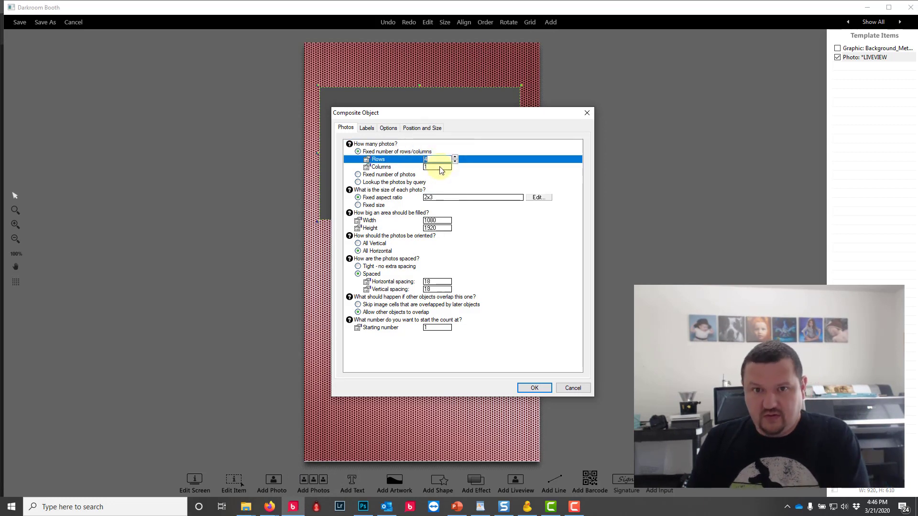
{"action": "left_click", "coordinate": [440, 167]}
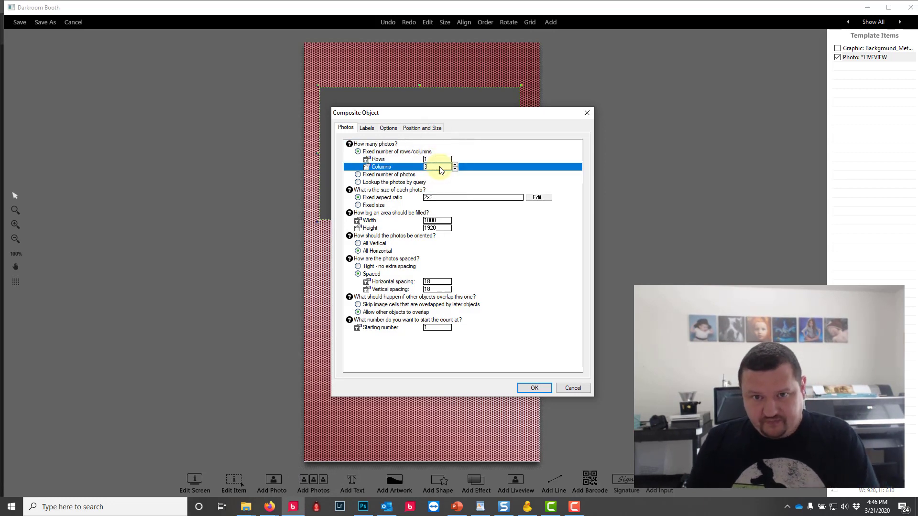
{"action": "left_click", "coordinate": [534, 388]}
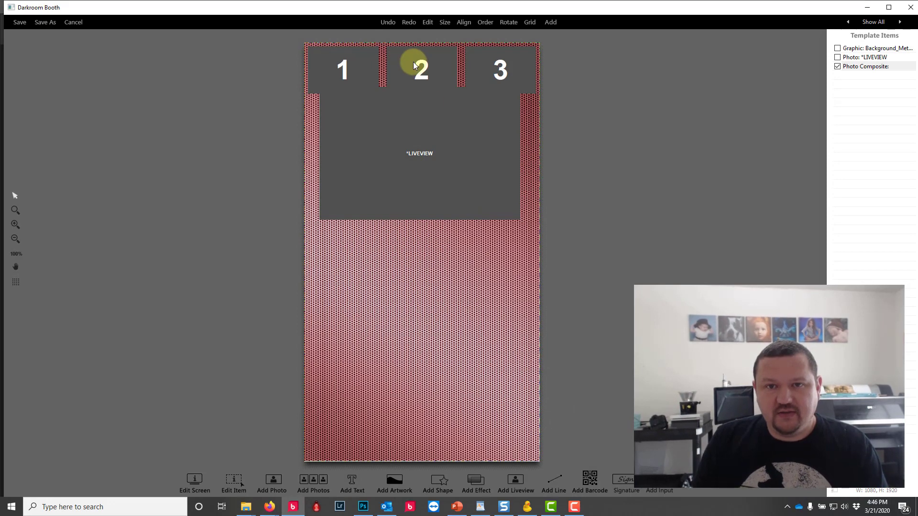
{"action": "left_click_drag", "start_coordinate": [413, 62], "coordinate": [414, 247]}
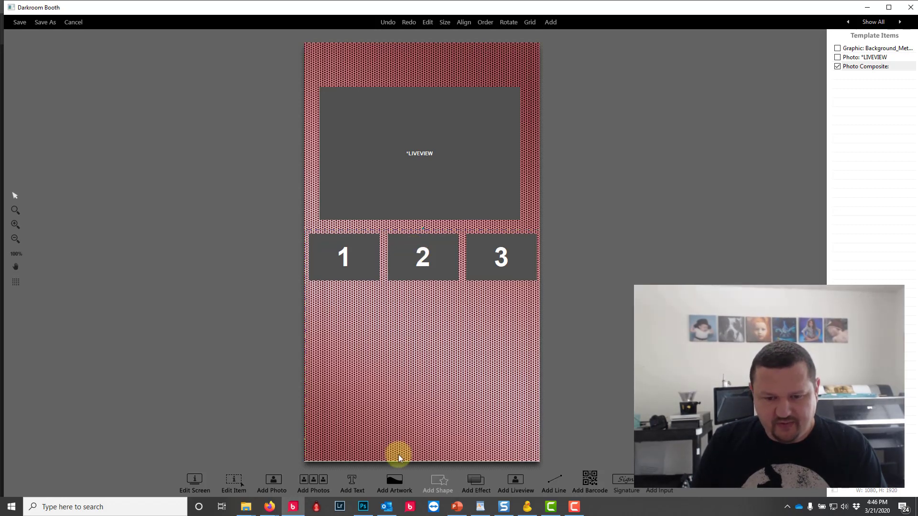
- Start adding another artwork object and browse to the Media Library's Panels > Gold folder for its graphic
{"action": "left_click", "coordinate": [397, 480]}
{"action": "left_click", "coordinate": [537, 160]}
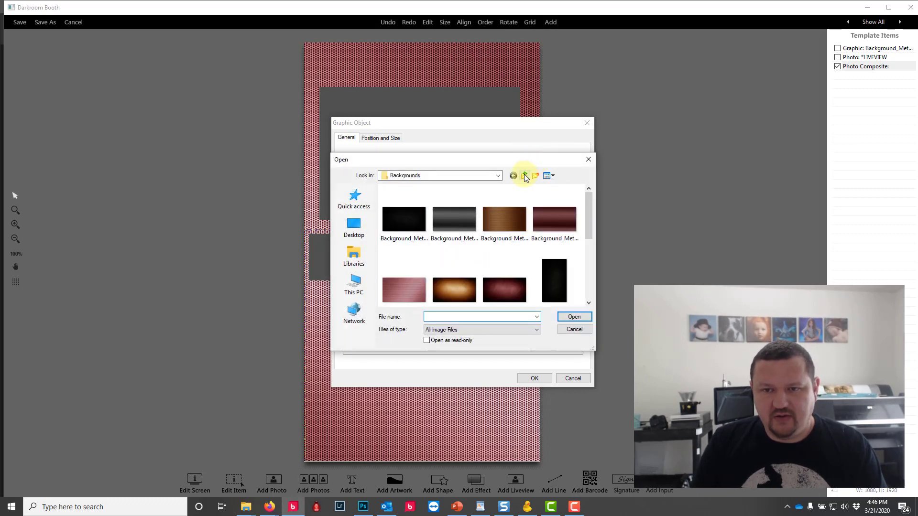
{"action": "left_click", "coordinate": [524, 176]}
{"action": "left_click", "coordinate": [396, 260]}
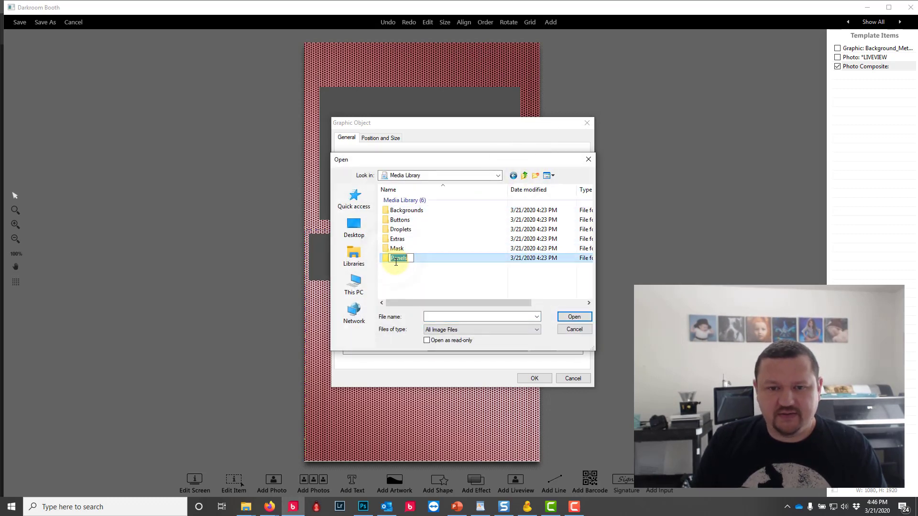
{"action": "left_click", "coordinate": [448, 259]}
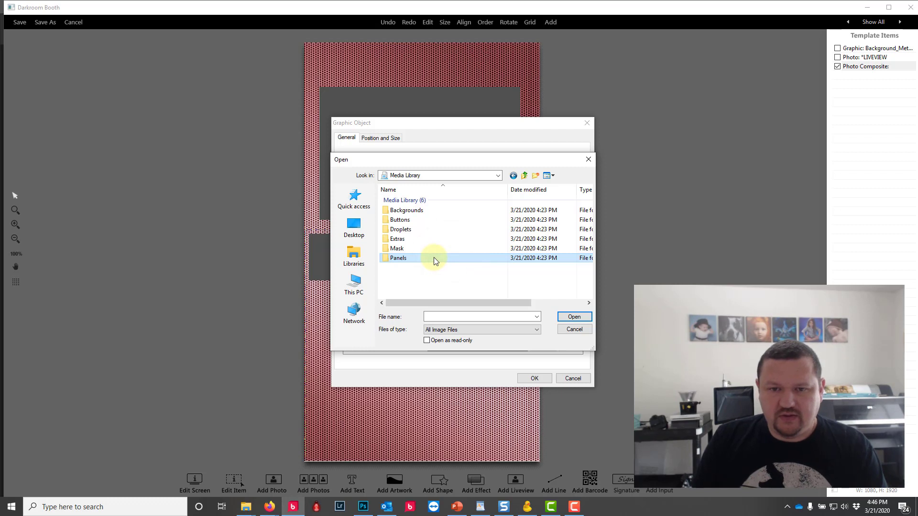
{"action": "double_click", "coordinate": [434, 258]}
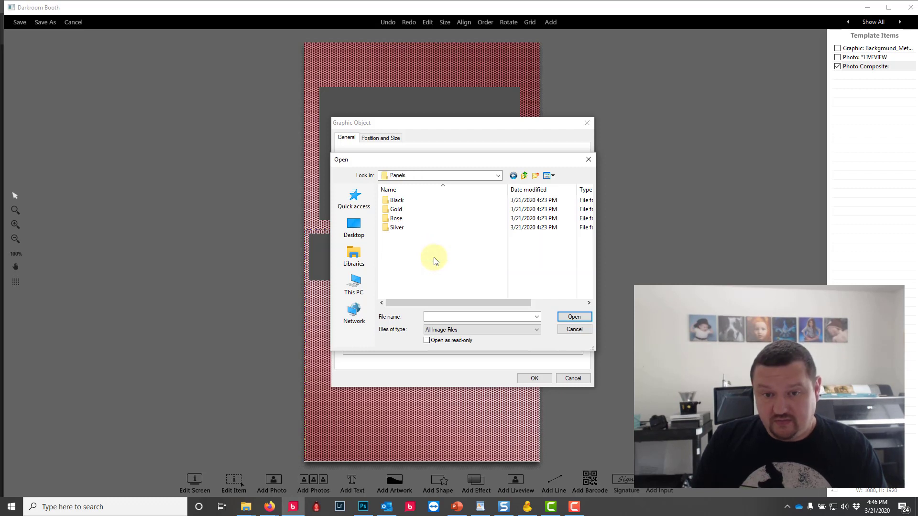
{"action": "left_click", "coordinate": [407, 213]}
{"action": "double_click", "coordinate": [405, 210]}
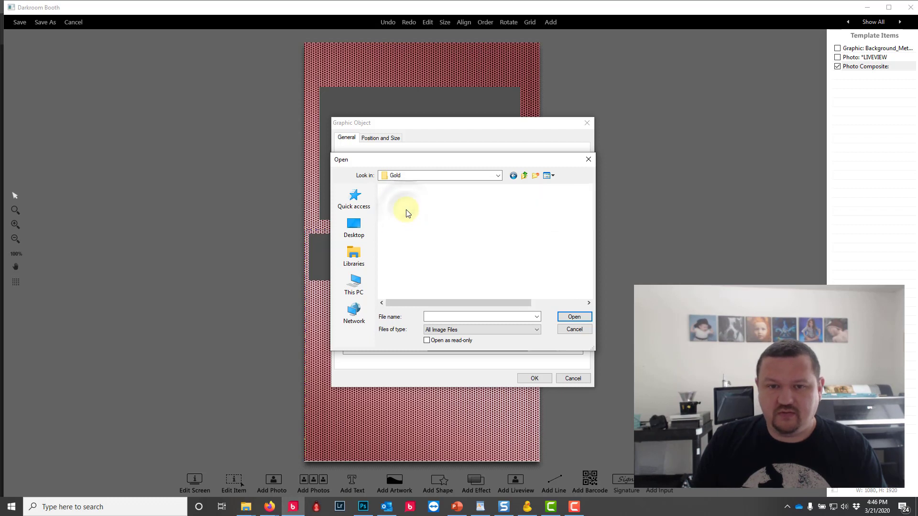
- Insert Panels_Metal_Gold16.png and enlarge it to about 1196 x 474, spanning the template's width below the live view
{"action": "left_click", "coordinate": [548, 175]}
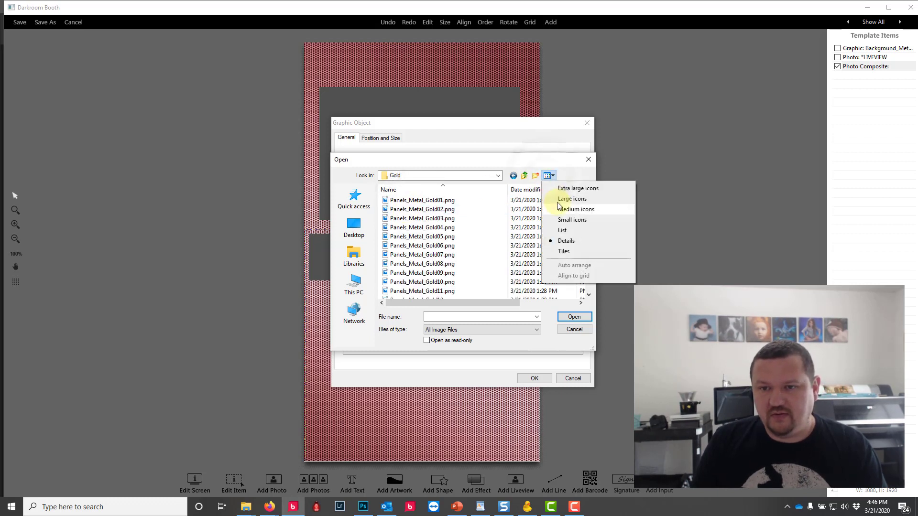
{"action": "left_click", "coordinate": [557, 201]}
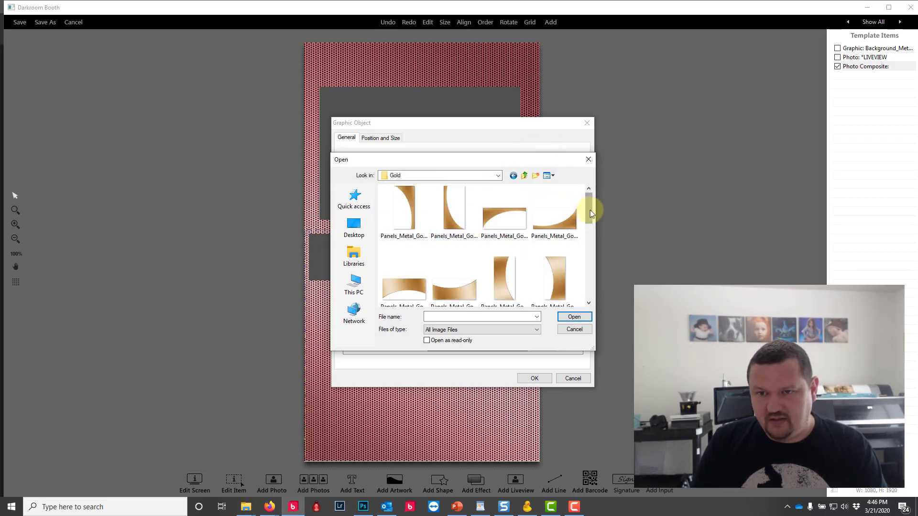
{"action": "left_click_drag", "start_coordinate": [590, 210], "coordinate": [592, 254]}
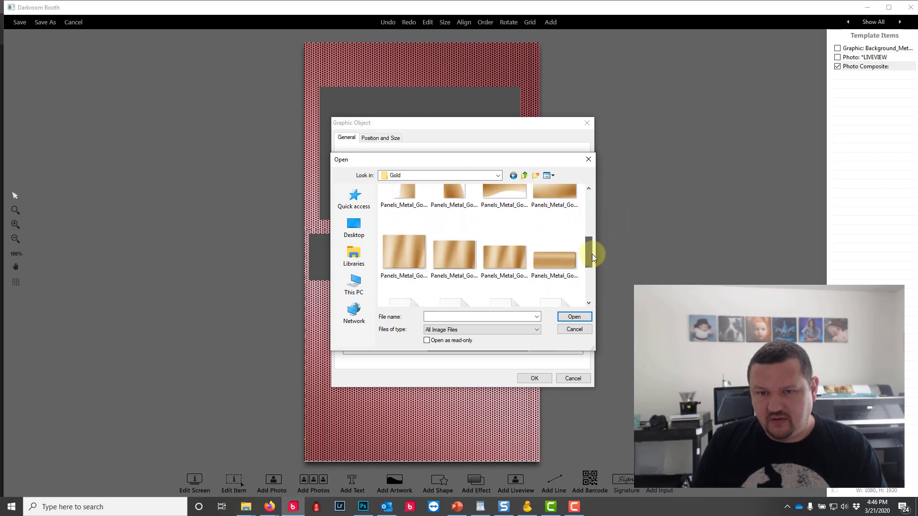
{"action": "left_click", "coordinate": [560, 255]}
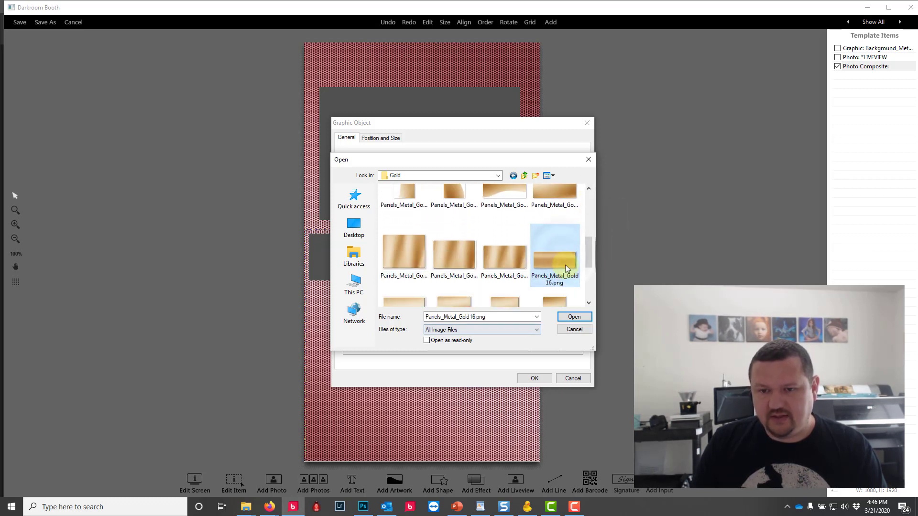
{"action": "left_click", "coordinate": [582, 316]}
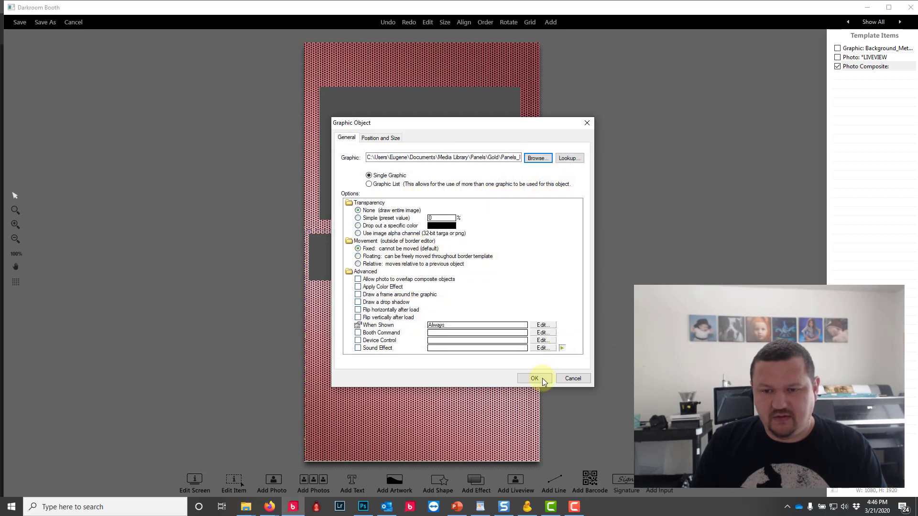
{"action": "left_click", "coordinate": [534, 378]}
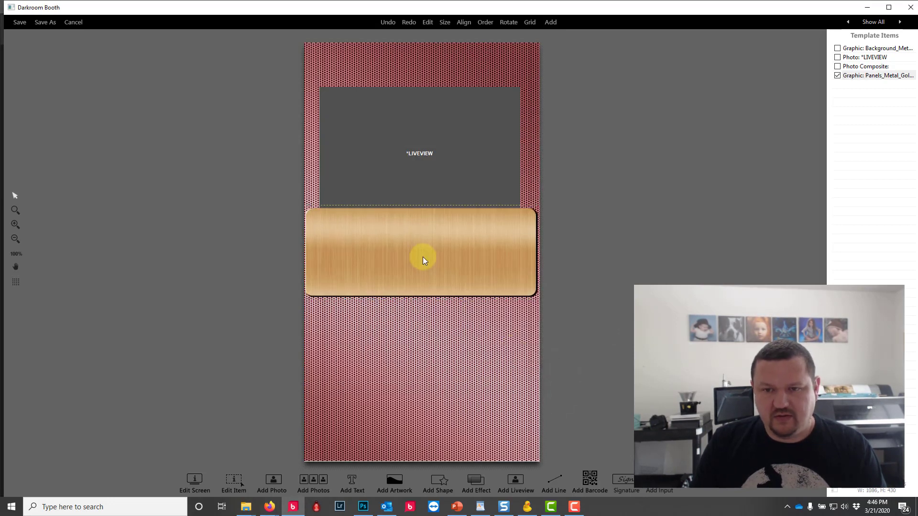
{"action": "left_click_drag", "start_coordinate": [422, 257], "coordinate": [426, 282]}
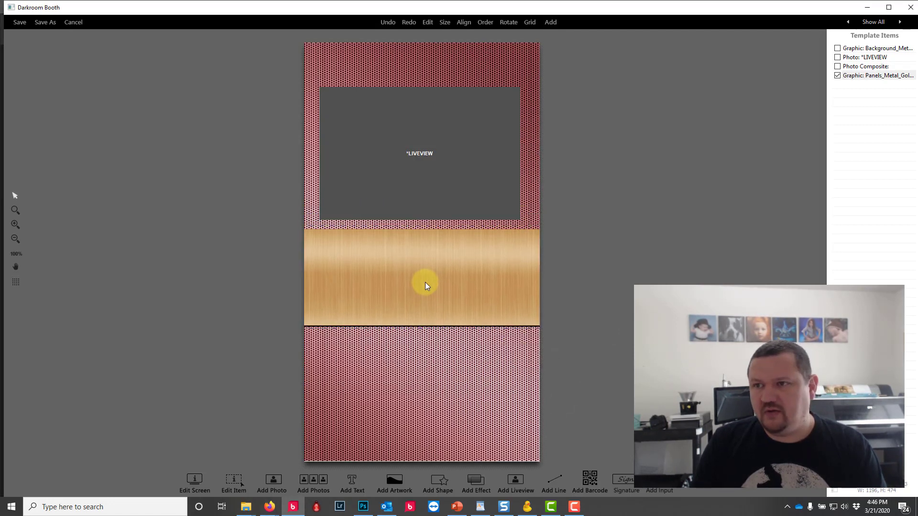
- Layer the photo composite in front of the gold panel and center its three photos vertically on the panel
{"action": "left_click_drag", "start_coordinate": [864, 71], "coordinate": [860, 76]}
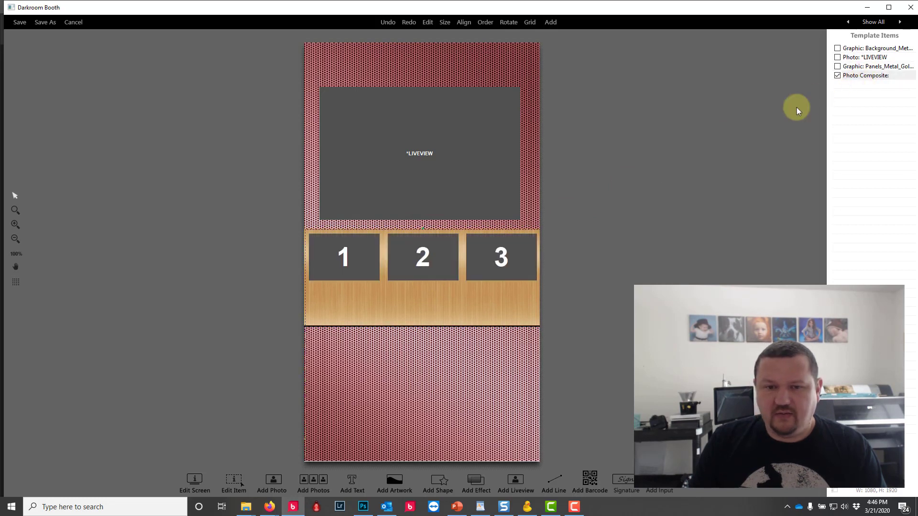
{"action": "left_click_drag", "start_coordinate": [434, 284], "coordinate": [434, 286]}
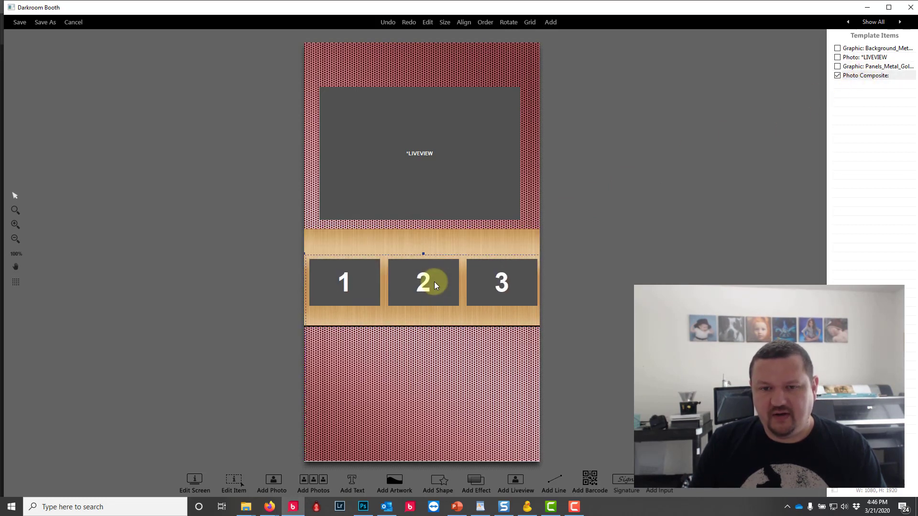
- Select the live view object above the gold panel
{"action": "left_click", "coordinate": [421, 172]}
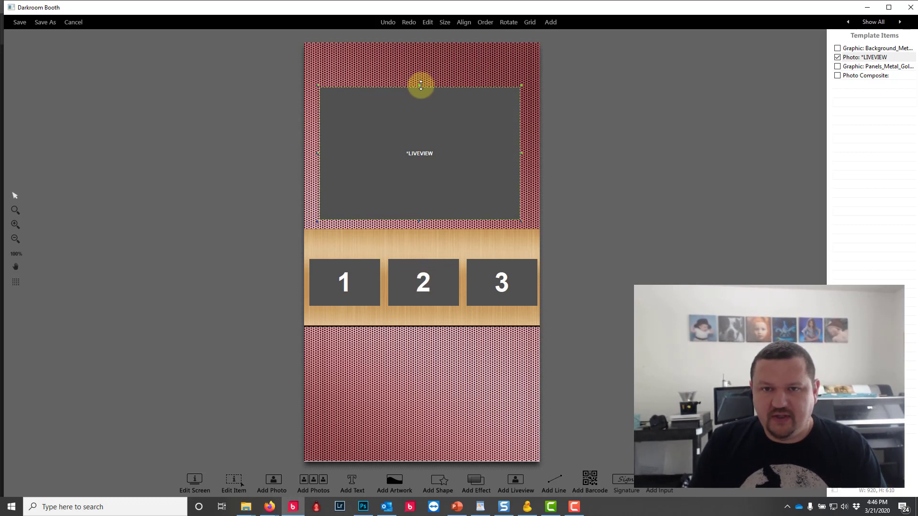
- Extend the live view photo upward to a height of about 726
{"action": "left_click_drag", "start_coordinate": [420, 85], "coordinate": [420, 61]}
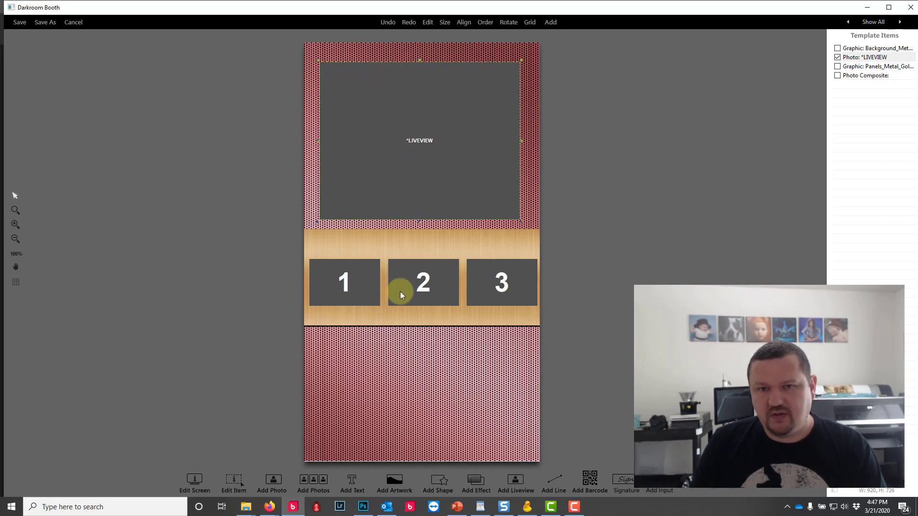
- Set the photo composite's fixed aspect ratio to 4 x 5 Proof and stretch the composite upward to a height of about 1950
{"action": "double_click", "coordinate": [415, 288]}
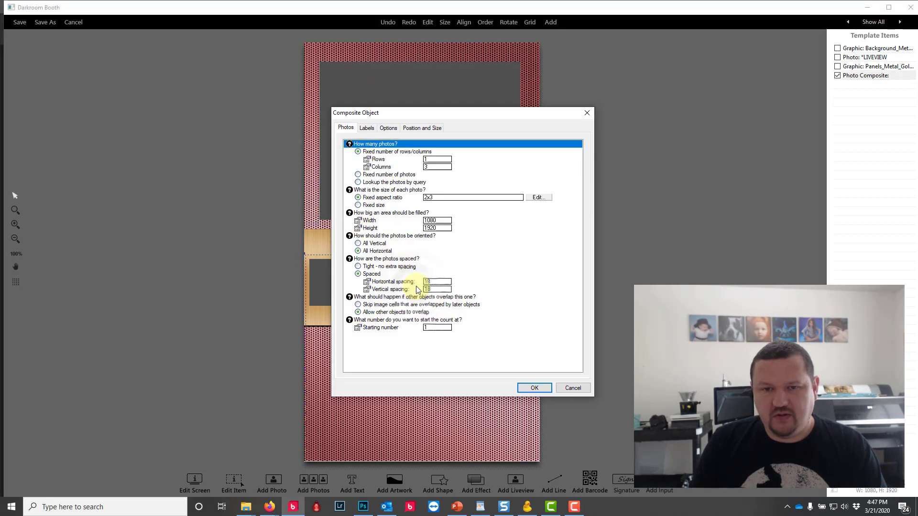
{"action": "double_click", "coordinate": [441, 198]}
{"action": "left_click", "coordinate": [469, 234]}
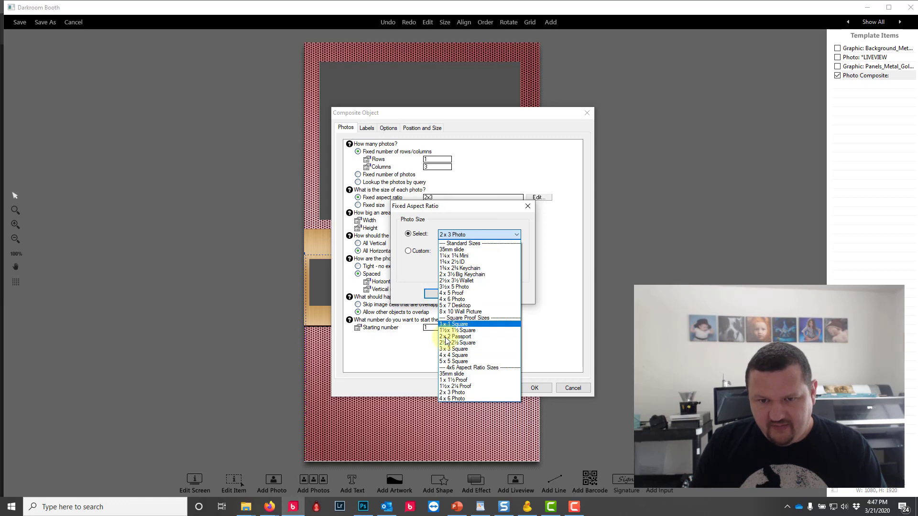
{"action": "left_click", "coordinate": [454, 293]}
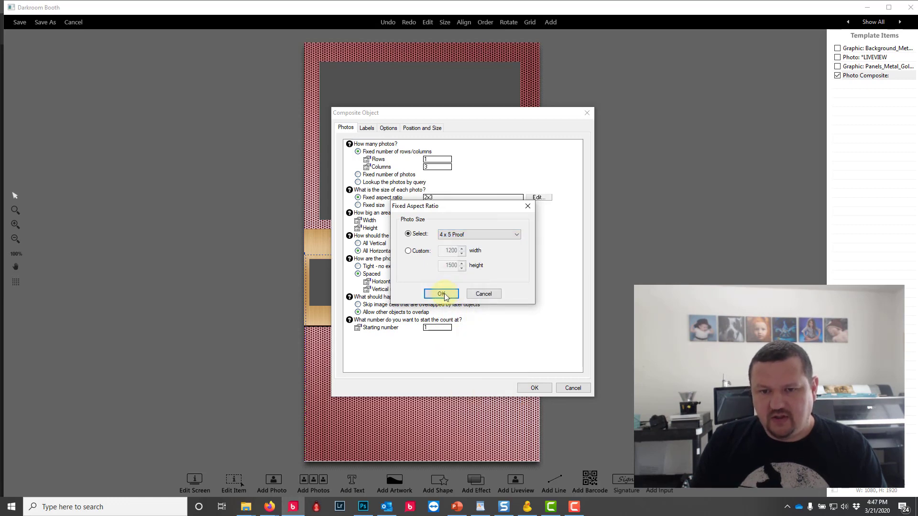
{"action": "left_click", "coordinate": [442, 293]}
{"action": "left_click", "coordinate": [530, 387]}
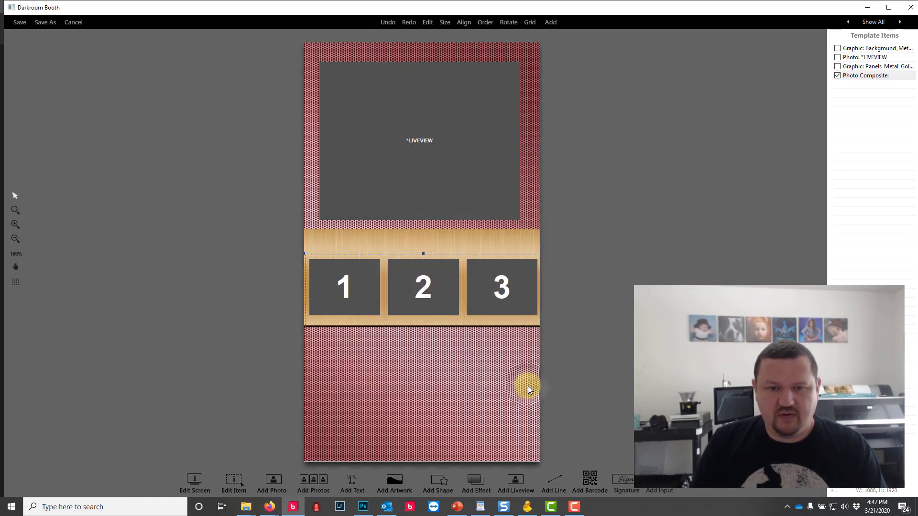
{"action": "left_click_drag", "start_coordinate": [425, 252], "coordinate": [423, 247]}
{"action": "left_click", "coordinate": [425, 282]}
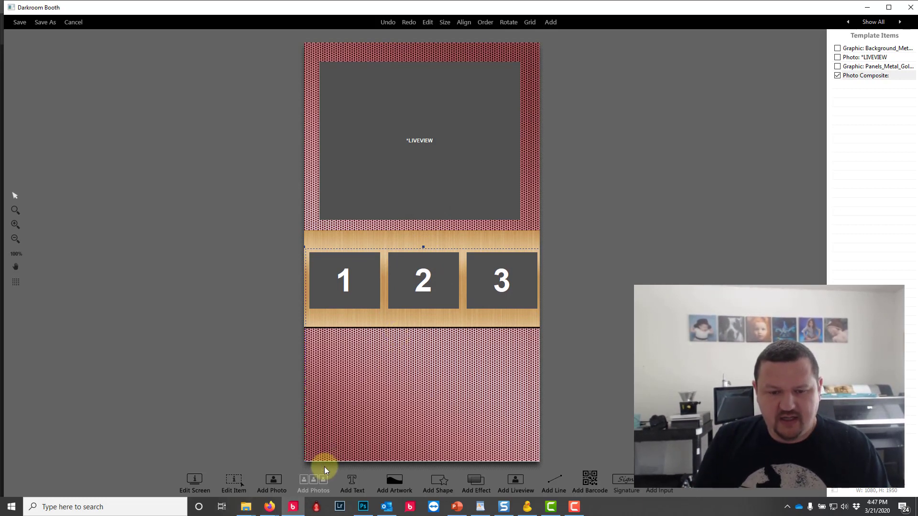
- Add Panels_Metal_Gold17.png as artwork and place it across the template's lower area, enlarged to about 1250 by 1230
{"action": "left_click", "coordinate": [393, 481]}
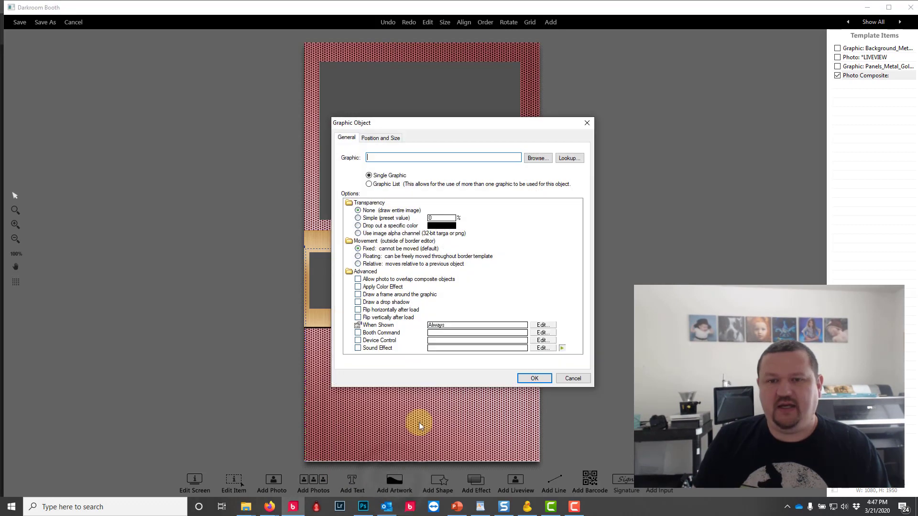
{"action": "left_click", "coordinate": [540, 158]}
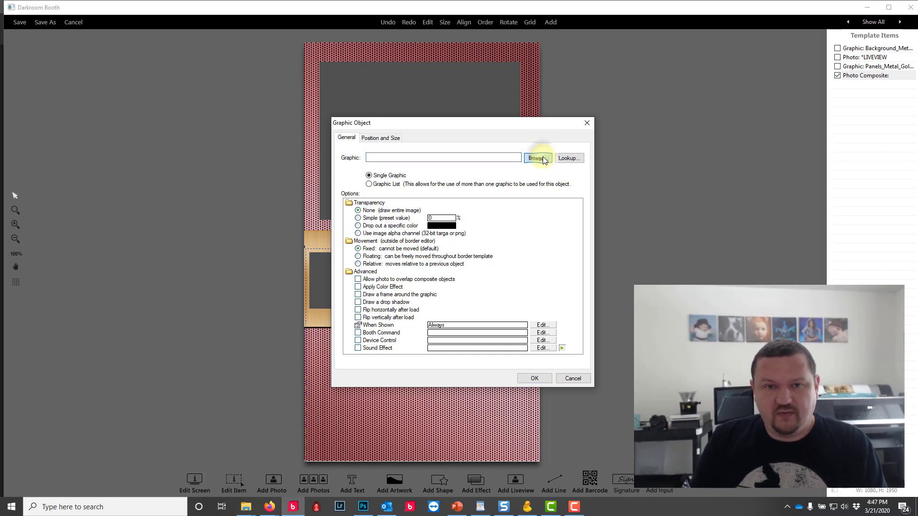
{"action": "scroll", "coordinate": [515, 244], "scroll_direction": "down", "scroll_amount": 2}
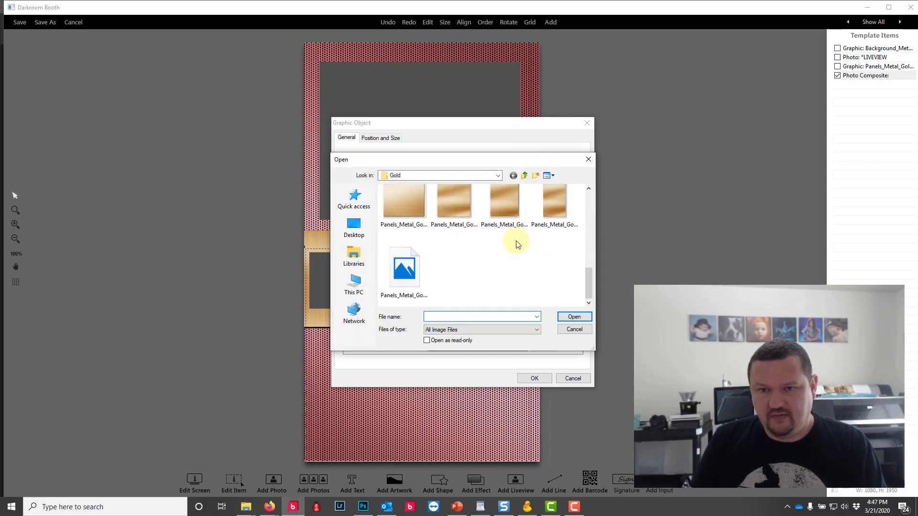
{"action": "left_click", "coordinate": [403, 203]}
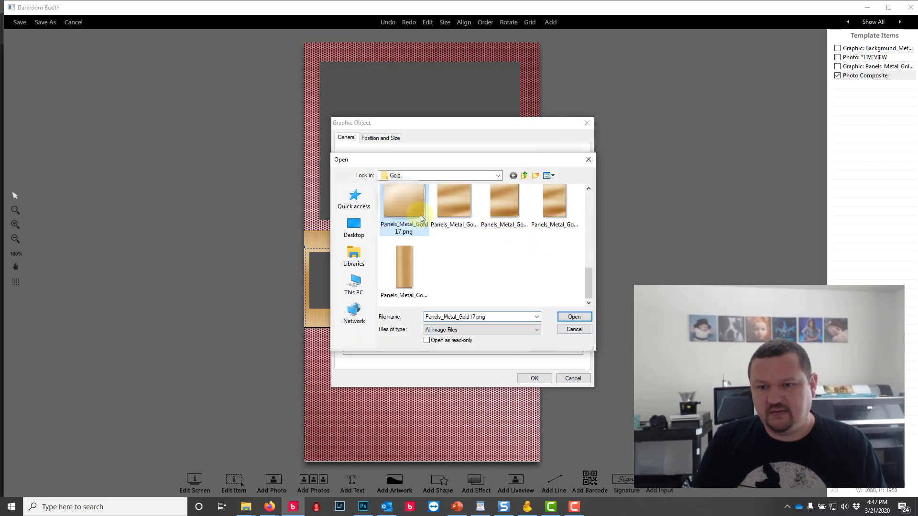
{"action": "left_click", "coordinate": [572, 317]}
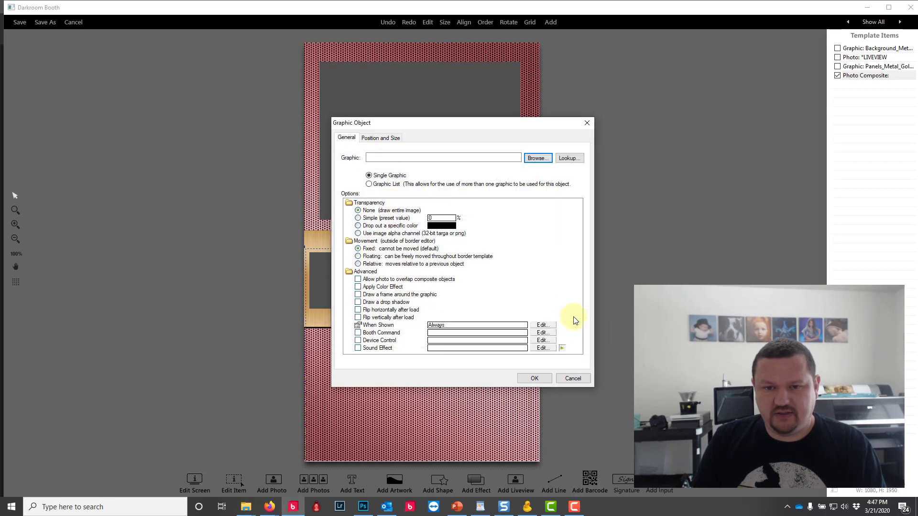
{"action": "left_click", "coordinate": [531, 379]}
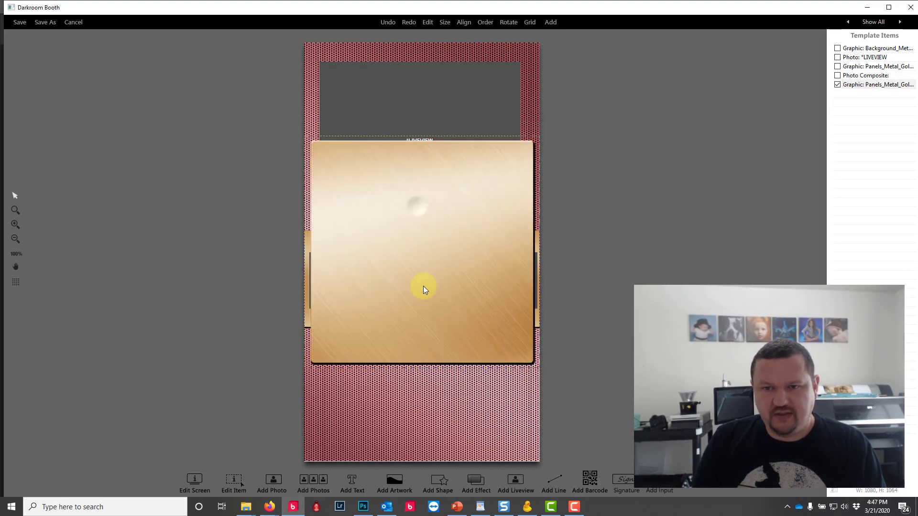
{"action": "left_click_drag", "start_coordinate": [423, 285], "coordinate": [414, 422]}
{"action": "scroll", "coordinate": [417, 412], "scroll_direction": "up", "scroll_amount": 3}
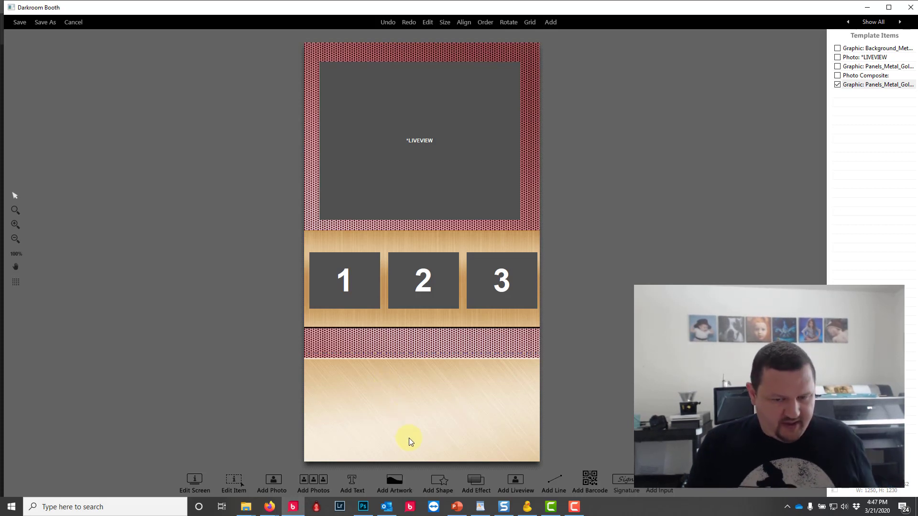
- Begin adding another artwork graphic and browse to the Glossy_Rose-Light folder inside the Media Library's Buttons folder
{"action": "left_click", "coordinate": [400, 484]}
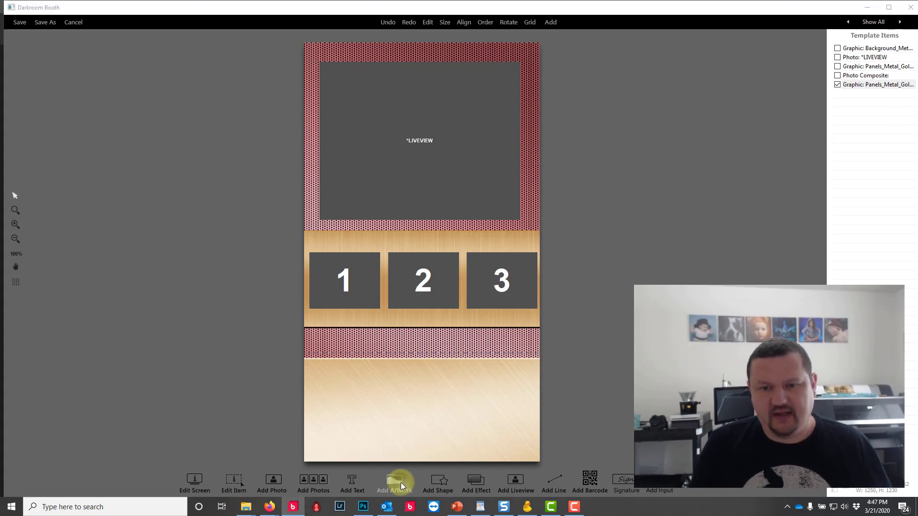
{"action": "left_click", "coordinate": [529, 158]}
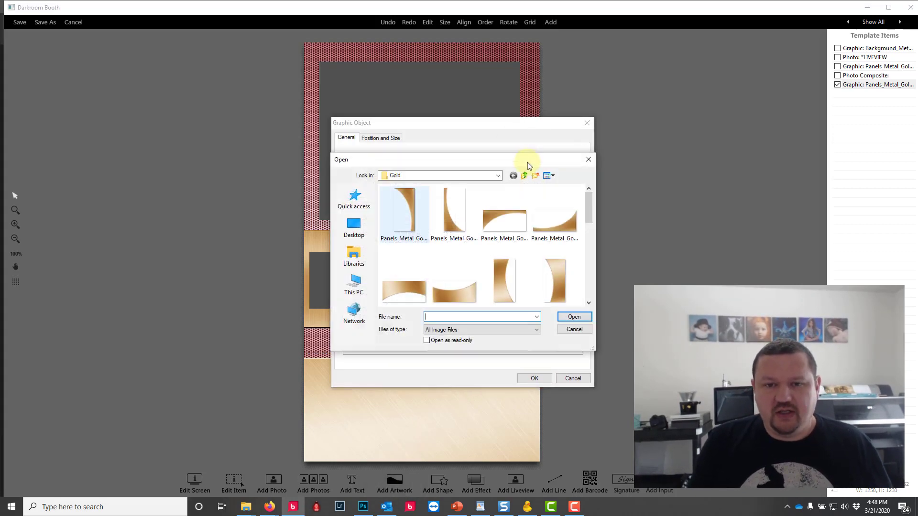
{"action": "left_click", "coordinate": [524, 175]}
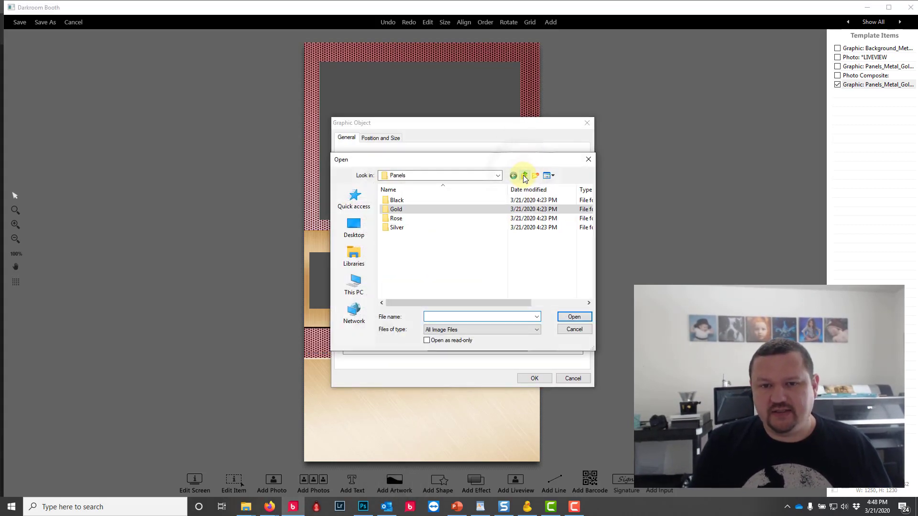
{"action": "left_click", "coordinate": [497, 176]}
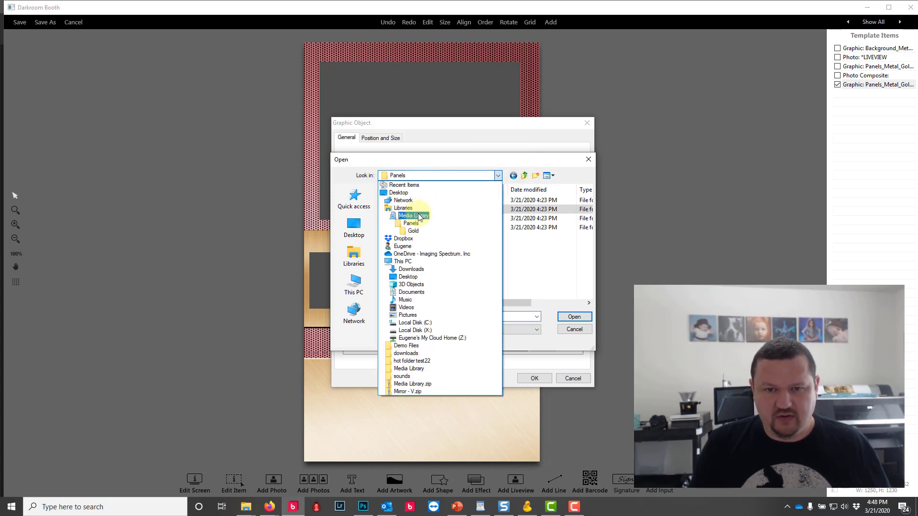
{"action": "left_click", "coordinate": [418, 216]}
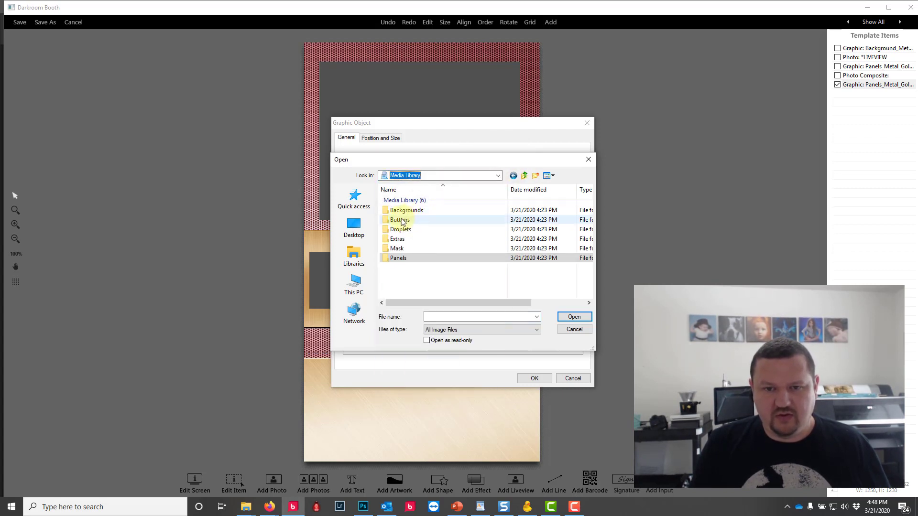
{"action": "double_click", "coordinate": [400, 218]}
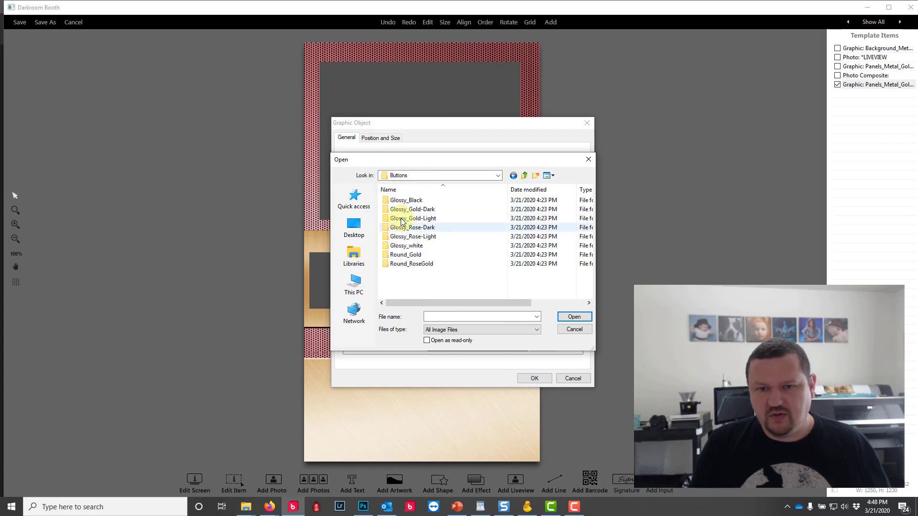
{"action": "left_click", "coordinate": [397, 237]}
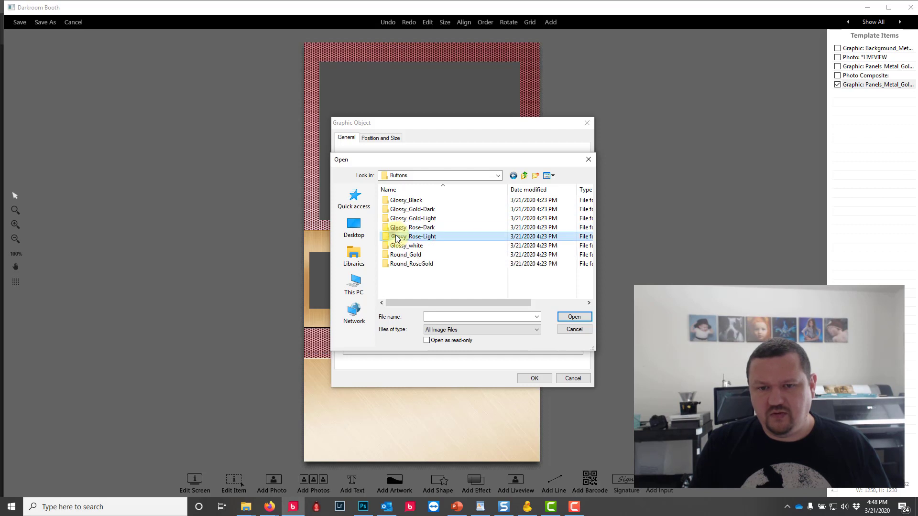
{"action": "double_click", "coordinate": [395, 236]}
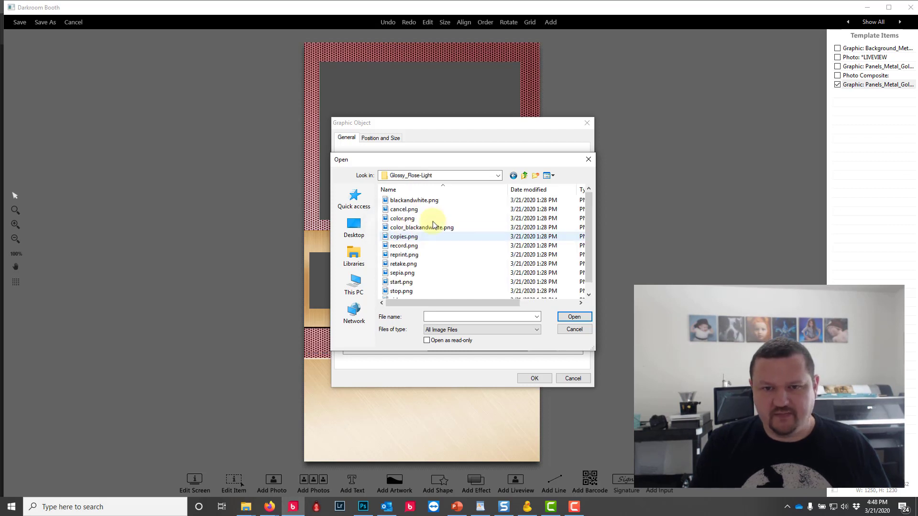
- Preview the button images as thumbnails, insert reprint.png and place it in the lower right corner of the bottom gold panel
{"action": "left_click", "coordinate": [548, 175]}
{"action": "left_click", "coordinate": [565, 191]}
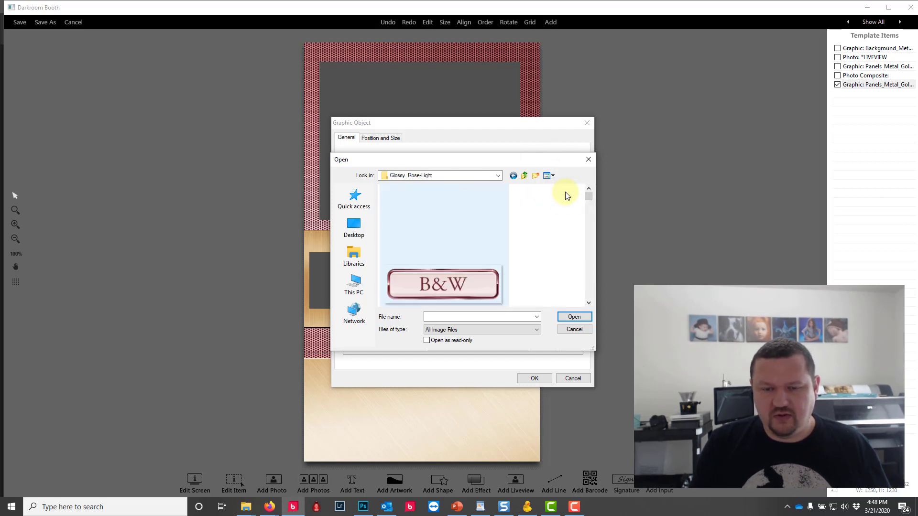
{"action": "left_click_drag", "start_coordinate": [590, 195], "coordinate": [590, 208]}
{"action": "left_click_drag", "start_coordinate": [591, 349], "coordinate": [822, 449]}
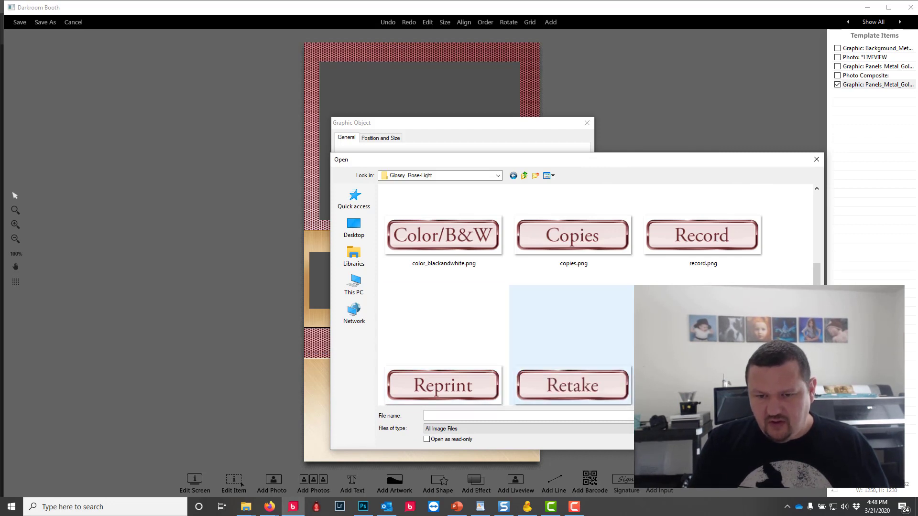
{"action": "left_click", "coordinate": [424, 385]}
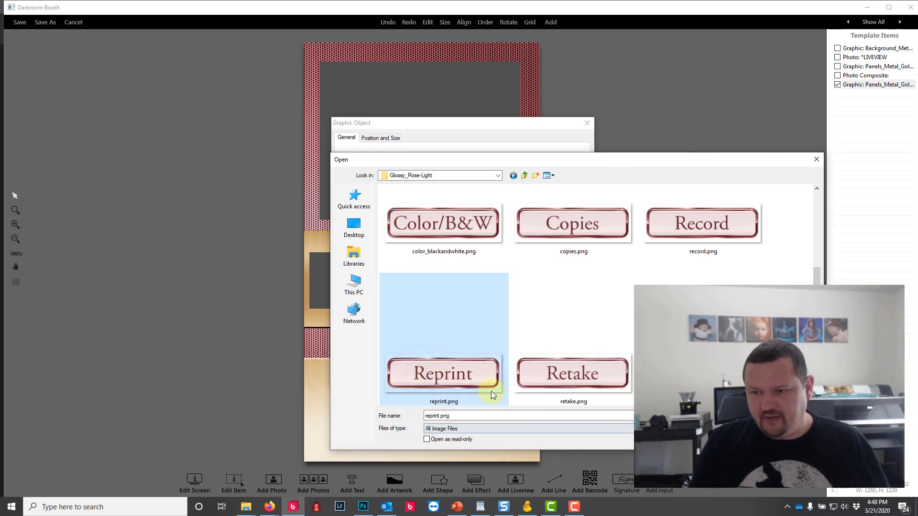
{"action": "left_click", "coordinate": [764, 416]}
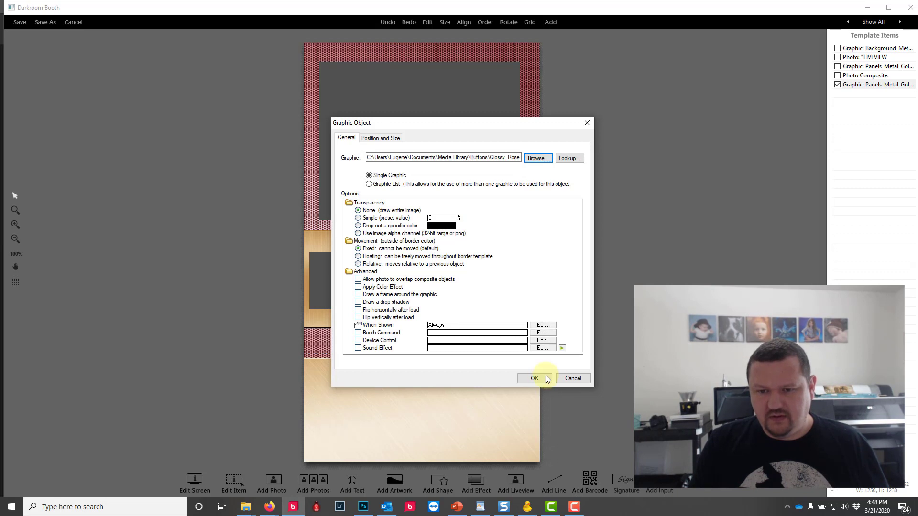
{"action": "left_click", "coordinate": [545, 375]}
{"action": "left_click_drag", "start_coordinate": [435, 249], "coordinate": [510, 432]}
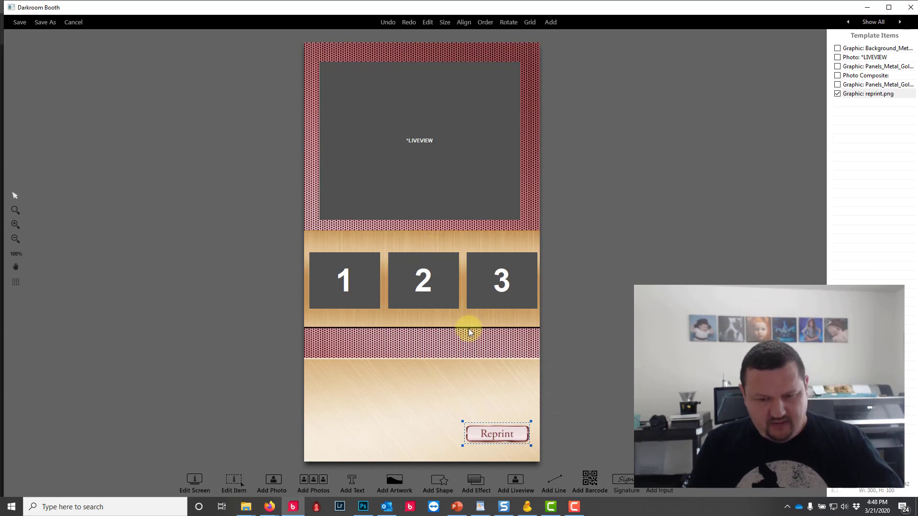
- Duplicate the Reprint button, shift the original toward the panel's middle and place the copy just above it
{"action": "key", "text": "ctrl+v"}
{"action": "left_click_drag", "start_coordinate": [511, 433], "coordinate": [475, 433]}
{"action": "left_click", "coordinate": [480, 411]}
{"action": "left_click_drag", "start_coordinate": [419, 433], "coordinate": [462, 405]}
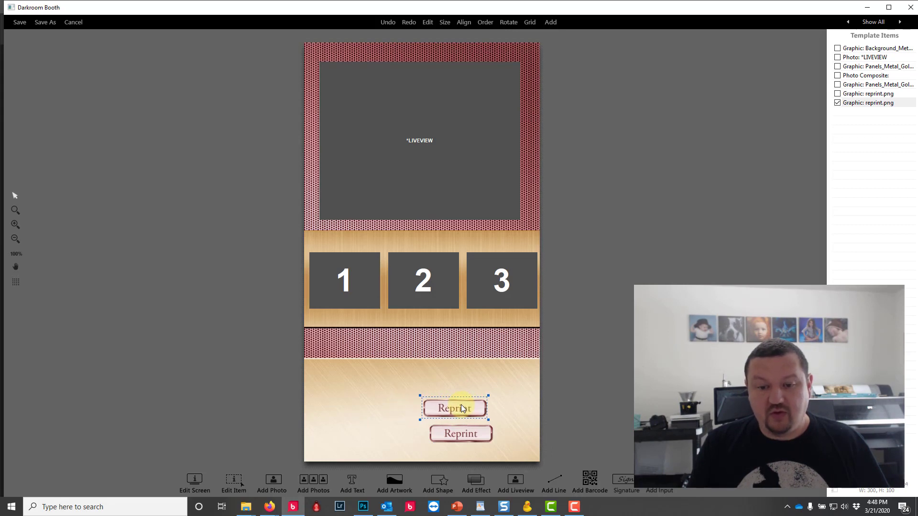
- Replace the upper Reprint copy's graphic with cancel.png from the Glossy_Rose-Light folder
{"action": "double_click", "coordinate": [463, 409]}
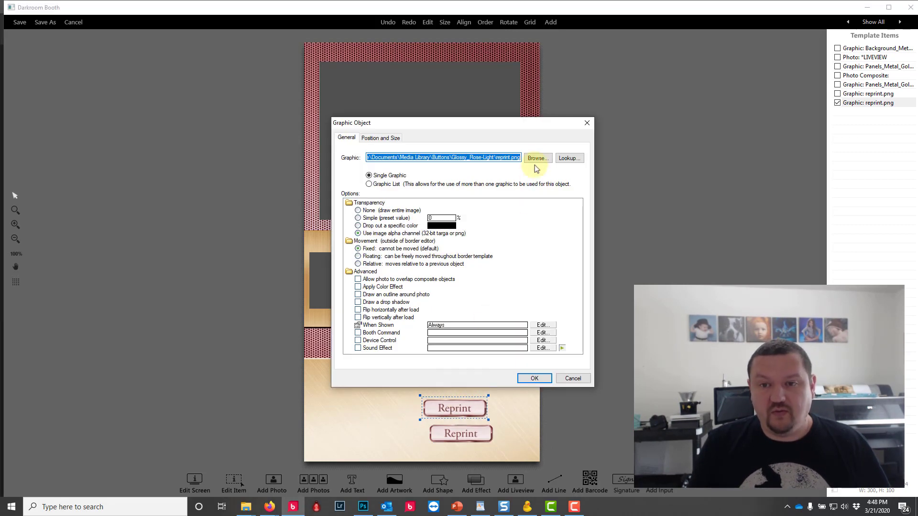
{"action": "left_click", "coordinate": [538, 155]}
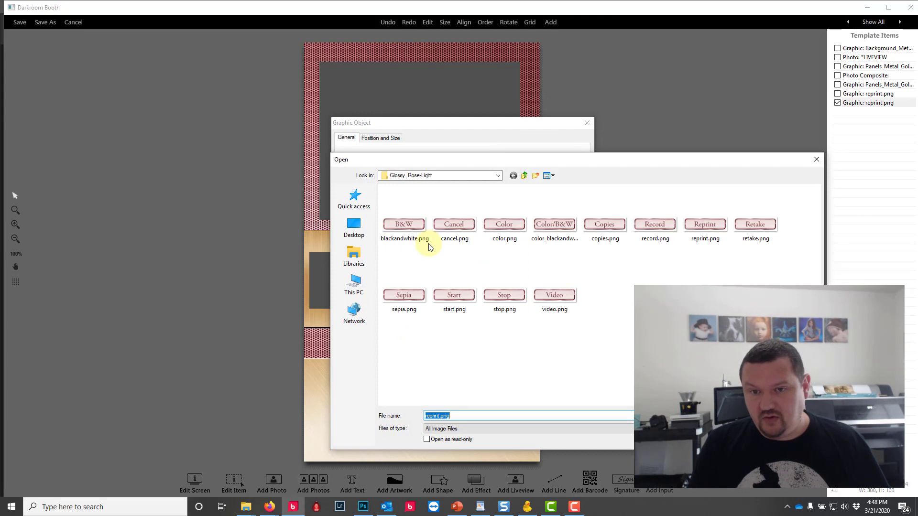
{"action": "left_click", "coordinate": [452, 227]}
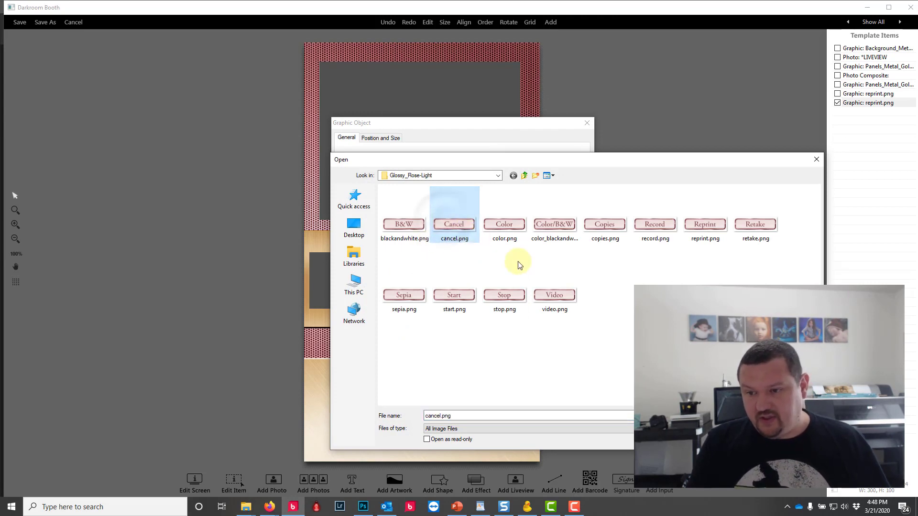
{"action": "double_click", "coordinate": [451, 227]}
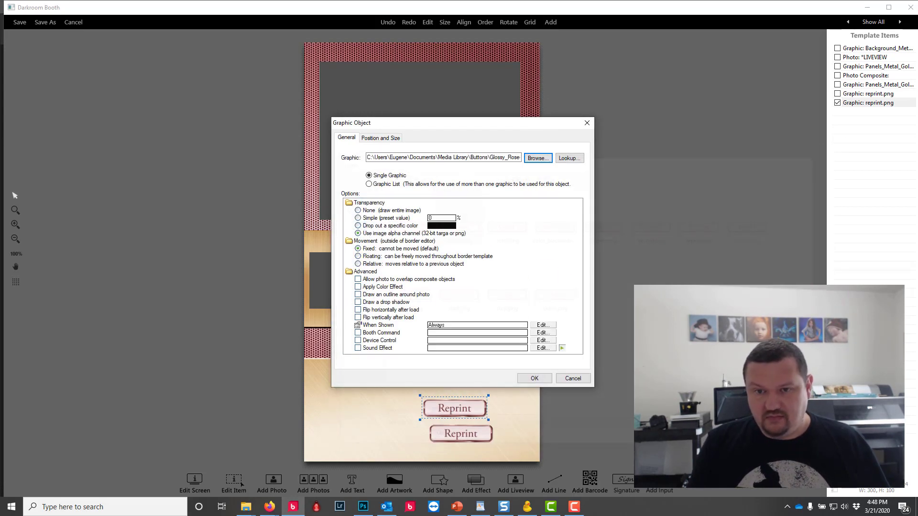
{"action": "left_click", "coordinate": [537, 377]}
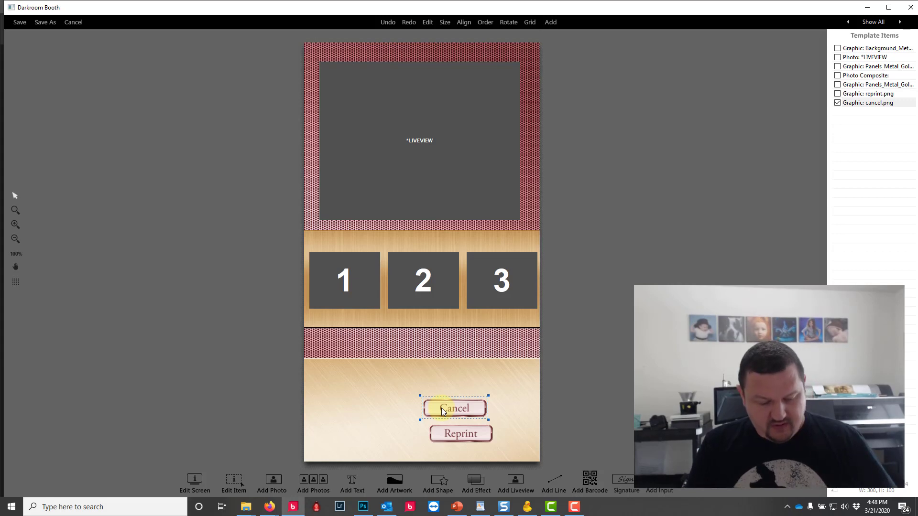
- Duplicate the Cancel button and place the copy on the left side of the bottom gold panel
{"action": "key", "text": "ctrl+d"}
{"action": "left_click", "coordinate": [498, 437]}
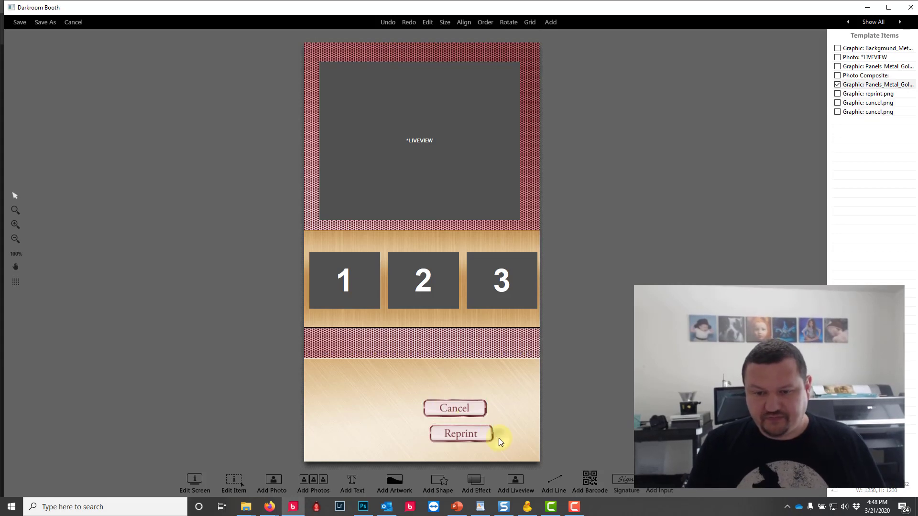
{"action": "left_click", "coordinate": [459, 408]}
{"action": "left_click_drag", "start_coordinate": [460, 408], "coordinate": [368, 404]}
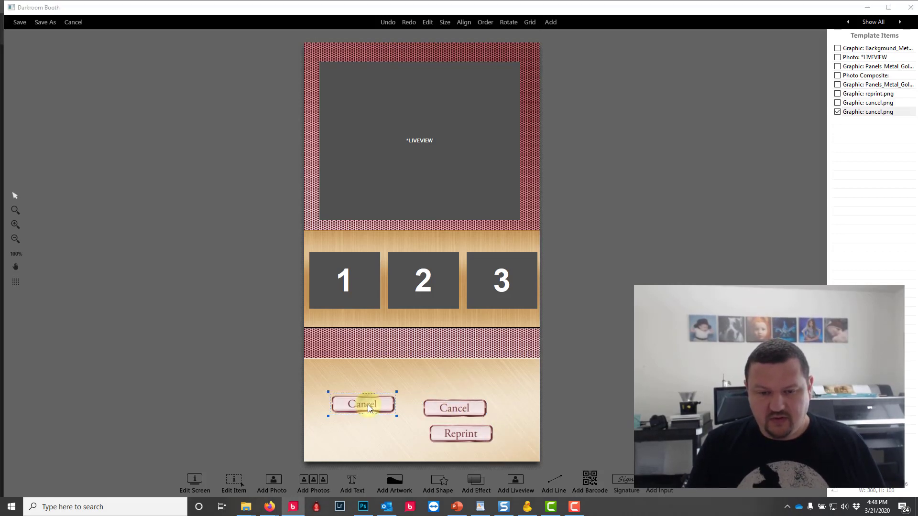
- Replace the left Cancel copy's graphic with color_blackandwhite.png from the Glossy_Rose-Light folder
{"action": "double_click", "coordinate": [368, 404]}
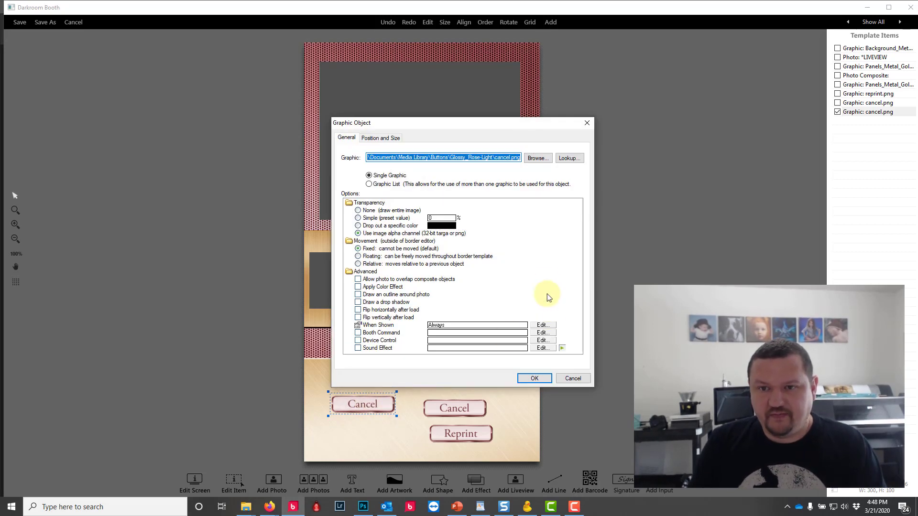
{"action": "left_click", "coordinate": [540, 160]}
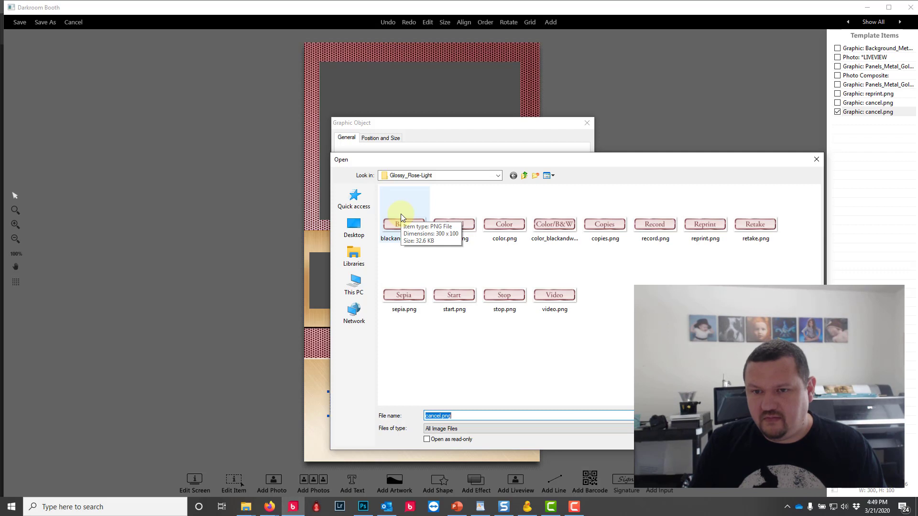
{"action": "left_click", "coordinate": [550, 222]}
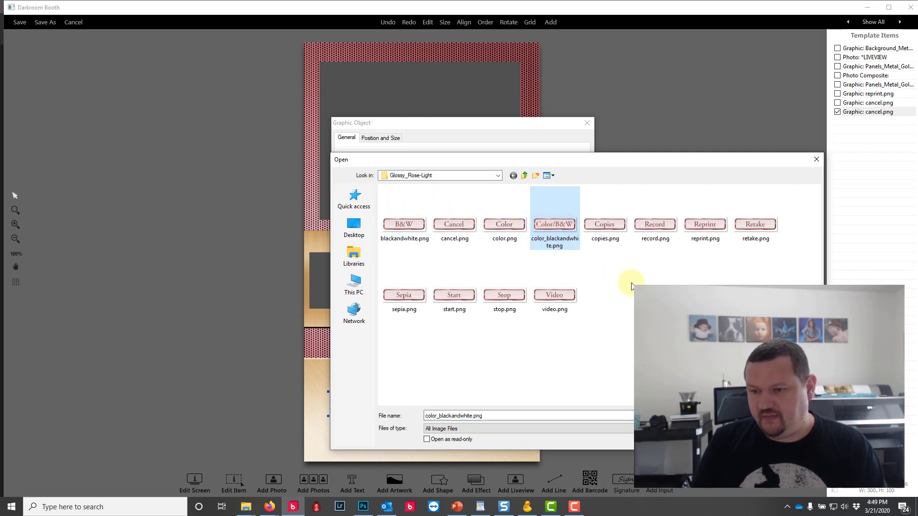
{"action": "left_click", "coordinate": [795, 416]}
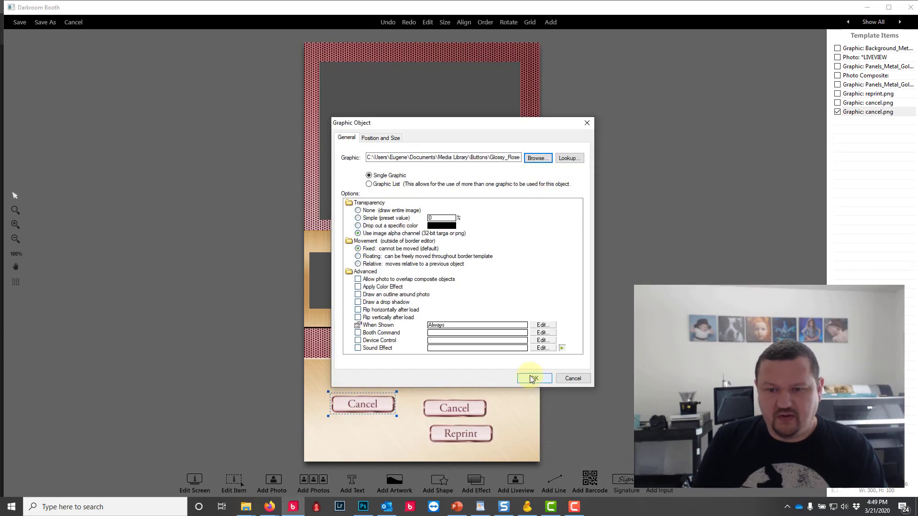
{"action": "left_click", "coordinate": [529, 376]}
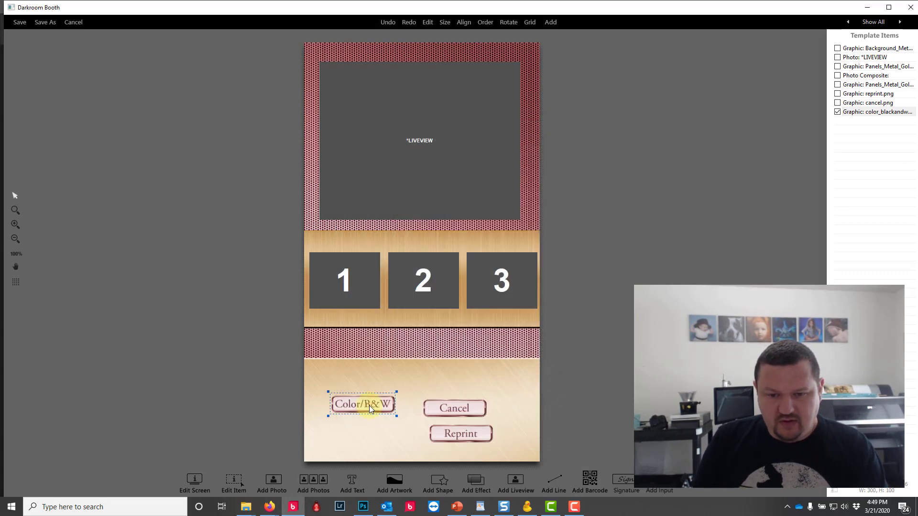
- Arrange the three buttons in one row on the bottom gold panel: Color/B&W on the left, Reprint in the middle, Cancel on the right
{"action": "left_click_drag", "start_coordinate": [370, 409], "coordinate": [354, 437]}
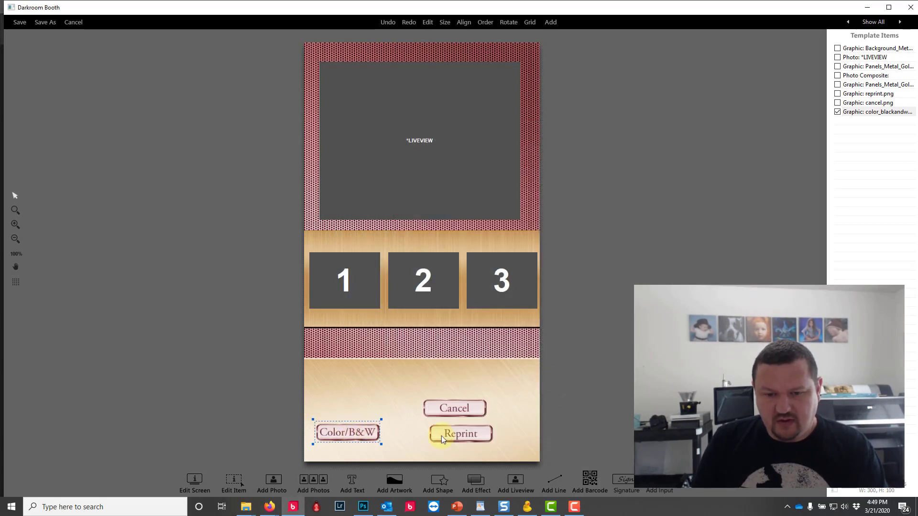
{"action": "left_click_drag", "start_coordinate": [440, 436], "coordinate": [400, 435]}
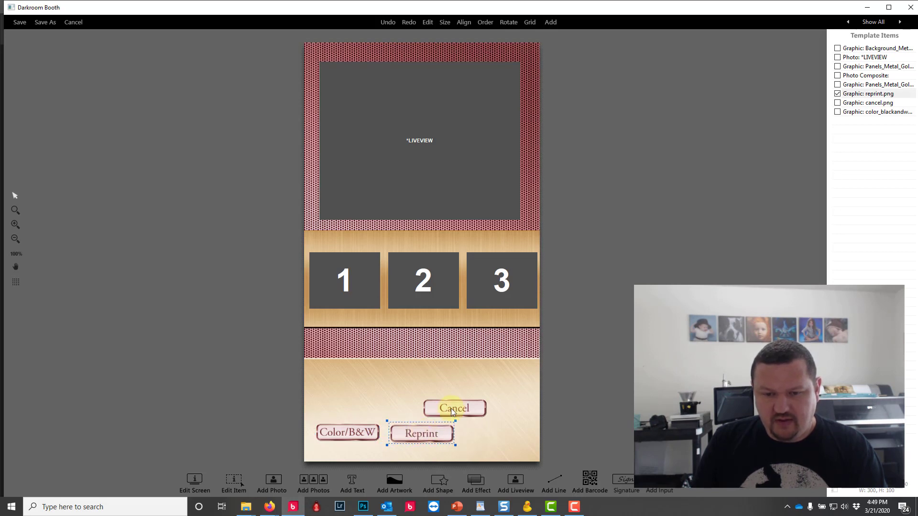
{"action": "left_click_drag", "start_coordinate": [452, 412], "coordinate": [496, 433]}
{"action": "left_click_drag", "start_coordinate": [427, 433], "coordinate": [428, 417]}
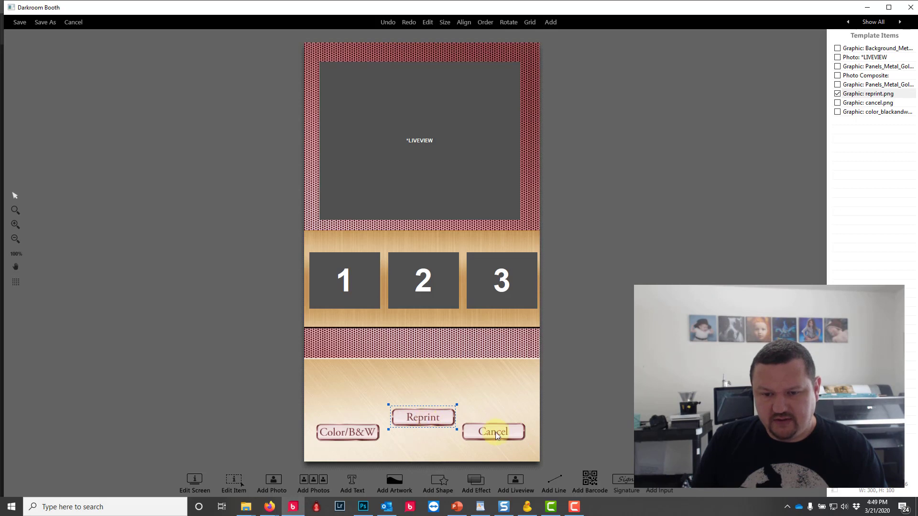
{"action": "left_click_drag", "start_coordinate": [496, 435], "coordinate": [498, 418]}
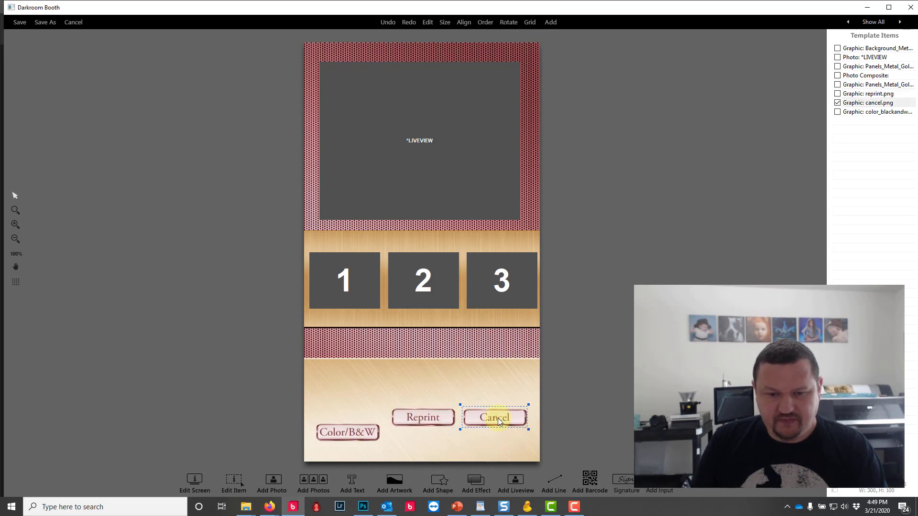
{"action": "left_click_drag", "start_coordinate": [359, 433], "coordinate": [364, 416]}
{"action": "right_click", "coordinate": [365, 417]}
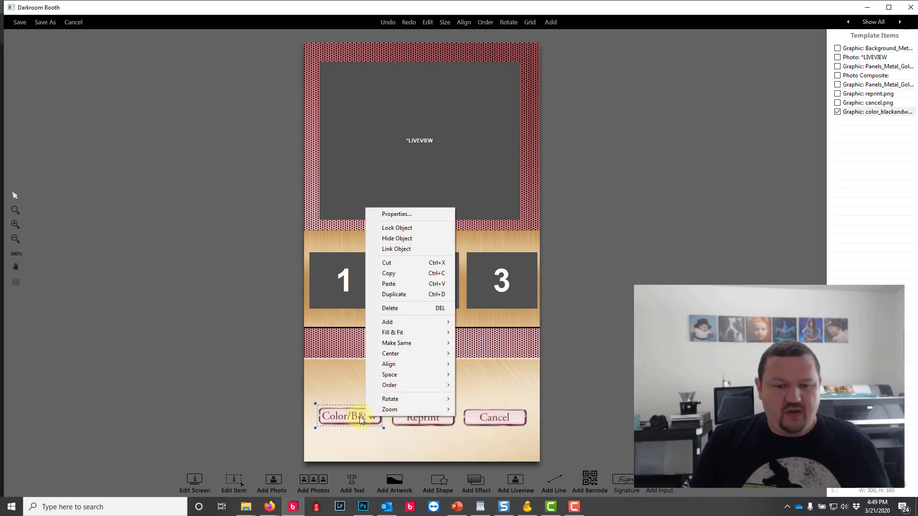
{"action": "left_click", "coordinate": [359, 417]}
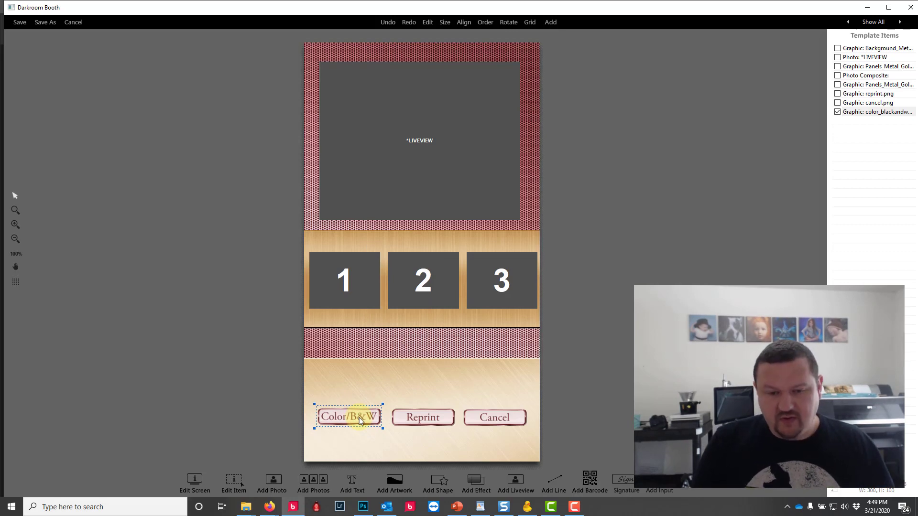
- Assign the Grayscale booth command to the Color/B&W button with Color Scheme Toggles enabled
{"action": "double_click", "coordinate": [360, 419]}
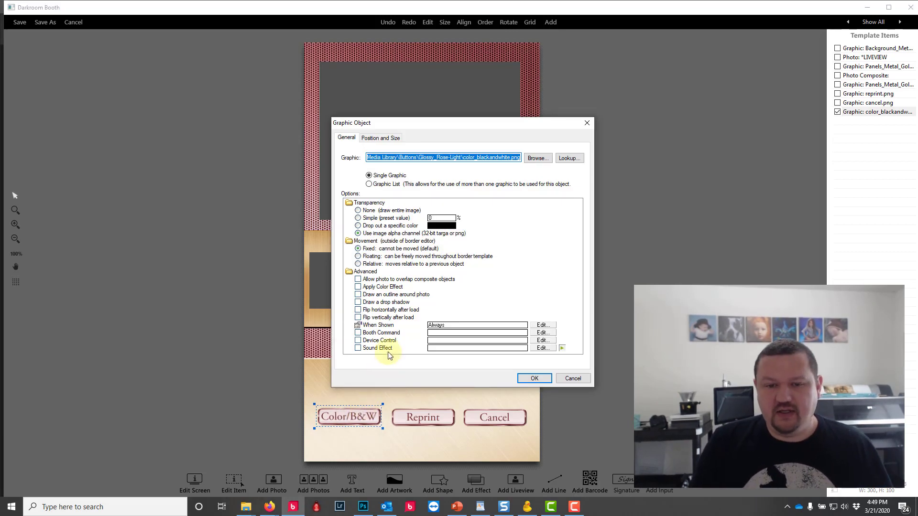
{"action": "left_click", "coordinate": [380, 333]}
{"action": "left_click", "coordinate": [471, 220]}
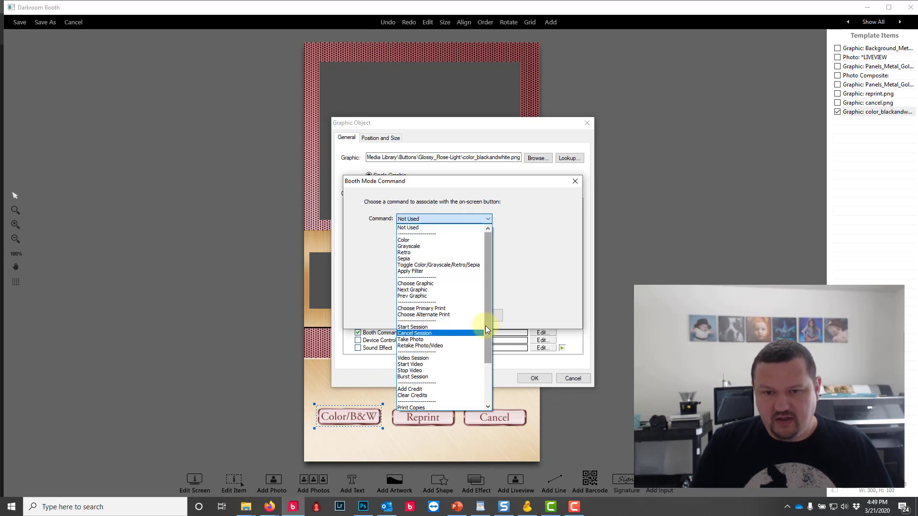
{"action": "left_click", "coordinate": [416, 246]}
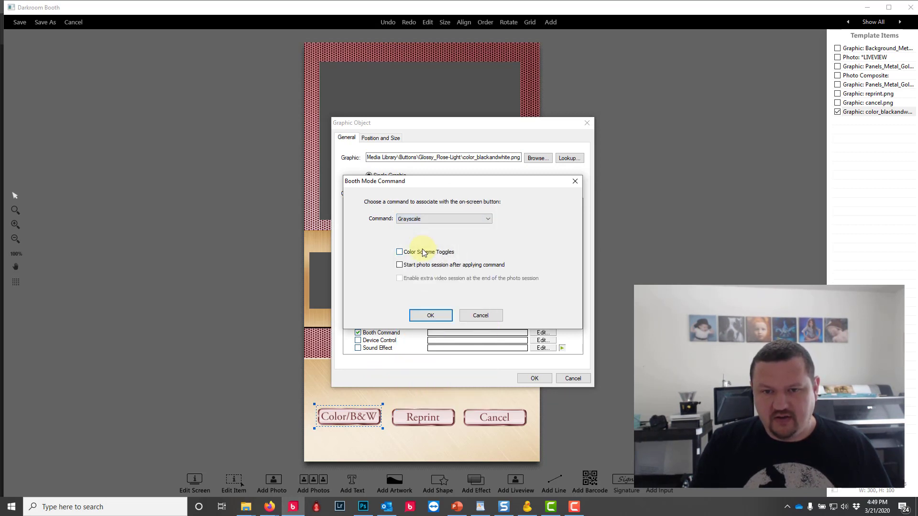
{"action": "left_click", "coordinate": [420, 254]}
{"action": "left_click", "coordinate": [430, 315]}
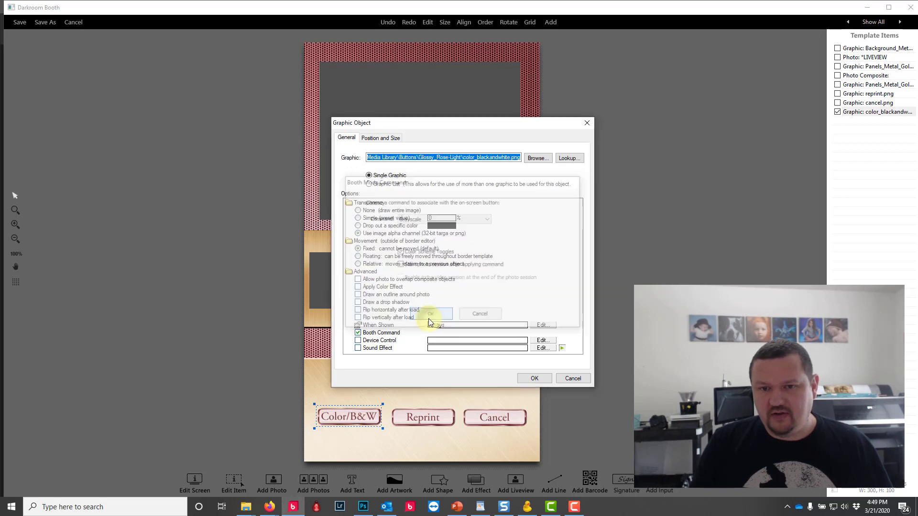
{"action": "left_click", "coordinate": [534, 378]}
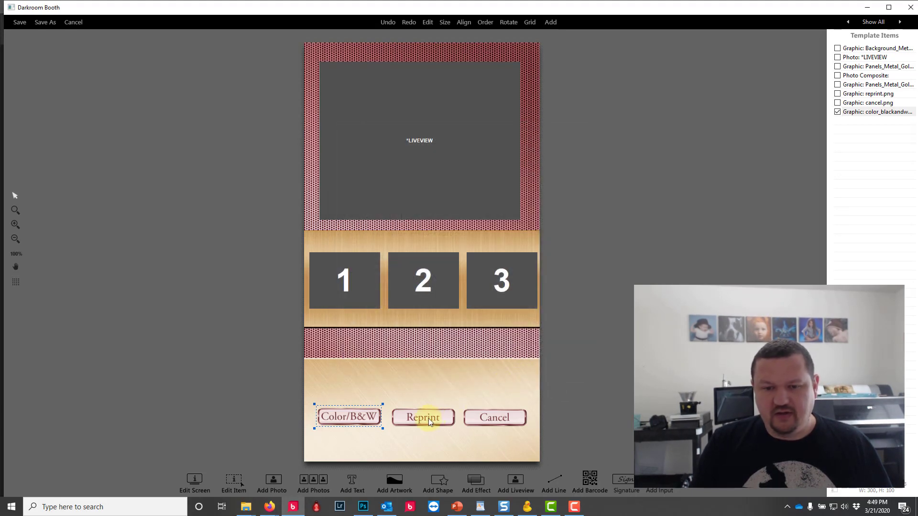
- Assign the Reprint Last booth command with 1 copy to the Reprint button
{"action": "double_click", "coordinate": [428, 418]}
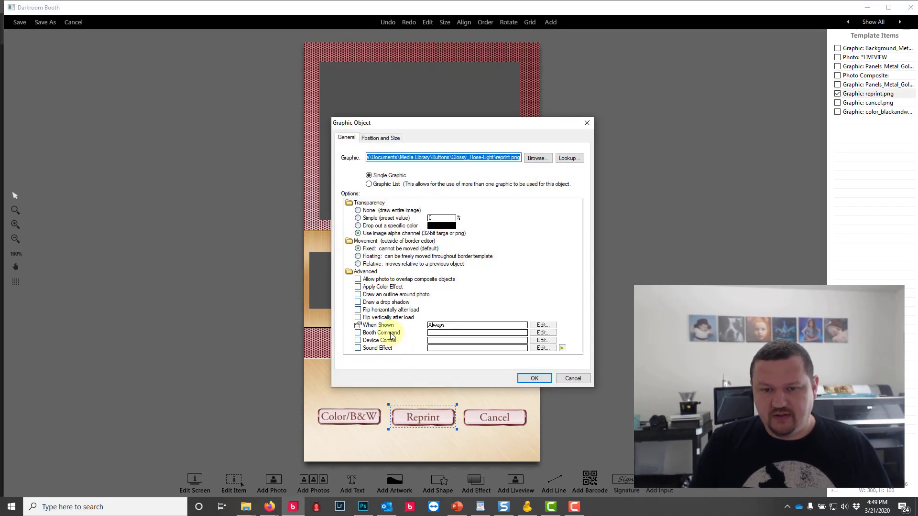
{"action": "left_click", "coordinate": [391, 334]}
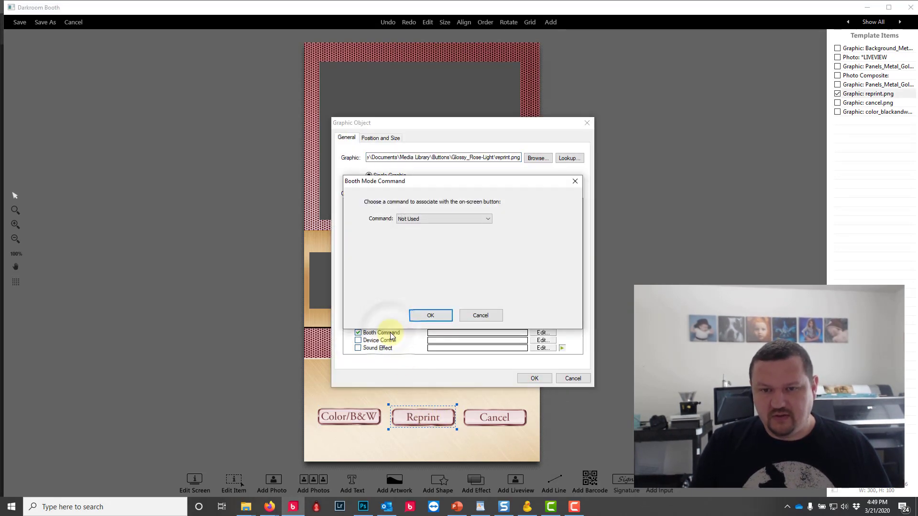
{"action": "left_click", "coordinate": [459, 221]}
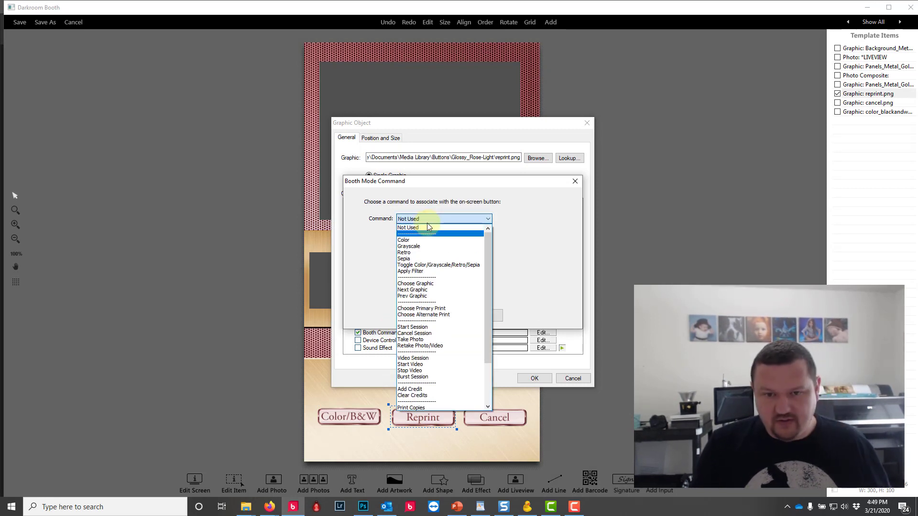
{"action": "key", "text": "Down"}
{"action": "key", "text": "Down"}
{"action": "key", "text": "Down"}
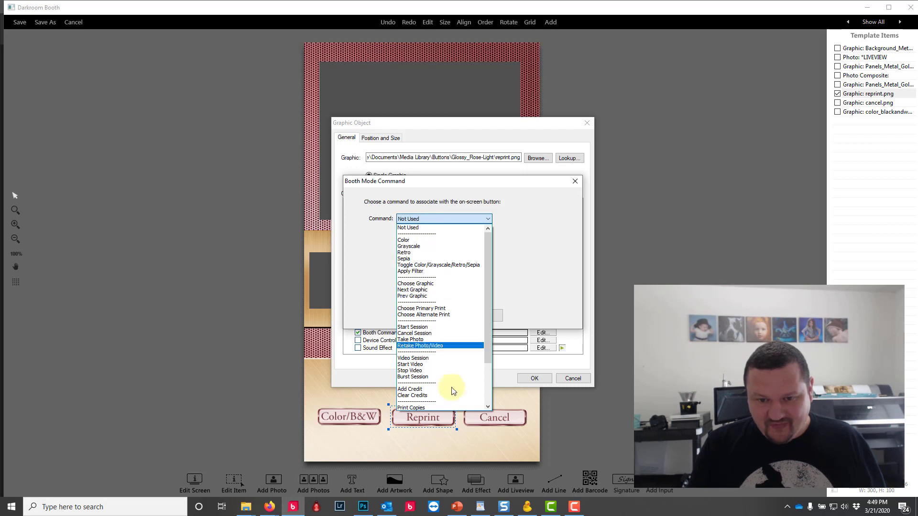
{"action": "scroll", "coordinate": [452, 397], "scroll_direction": "down", "scroll_amount": 3}
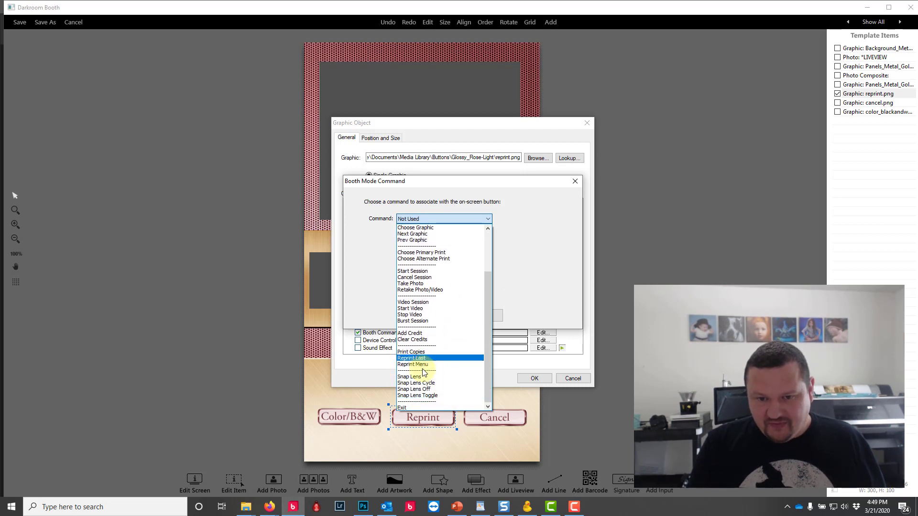
{"action": "left_click", "coordinate": [412, 358]}
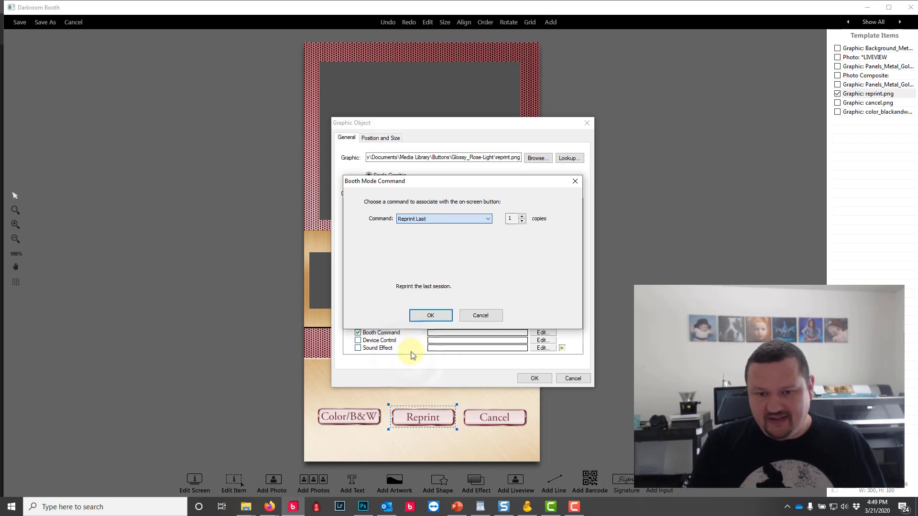
{"action": "left_click", "coordinate": [432, 317]}
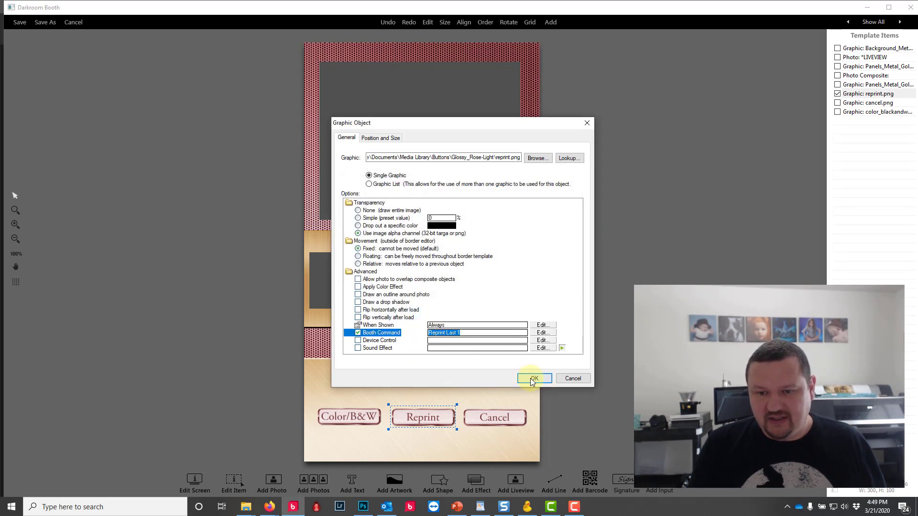
{"action": "left_click", "coordinate": [531, 378]}
- Assign the Cancel Session booth command to the Cancel button
{"action": "double_click", "coordinate": [496, 420]}
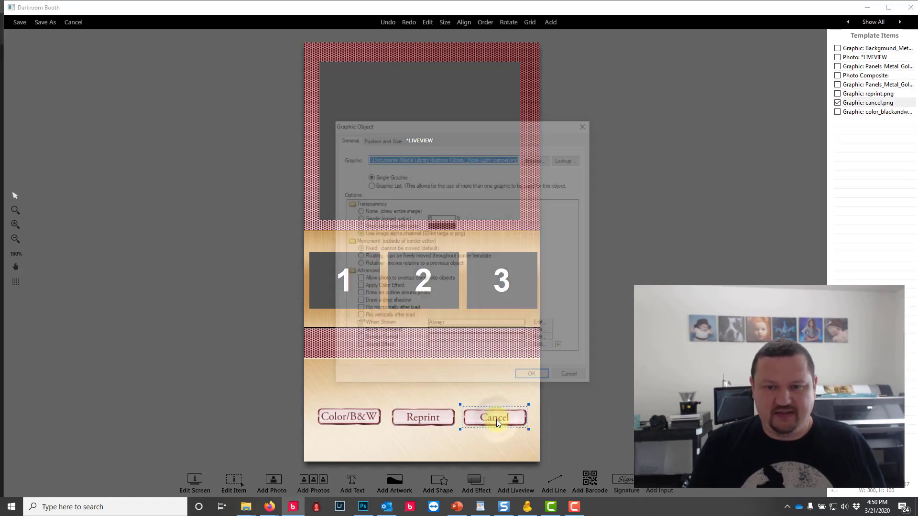
{"action": "left_click", "coordinate": [506, 333]}
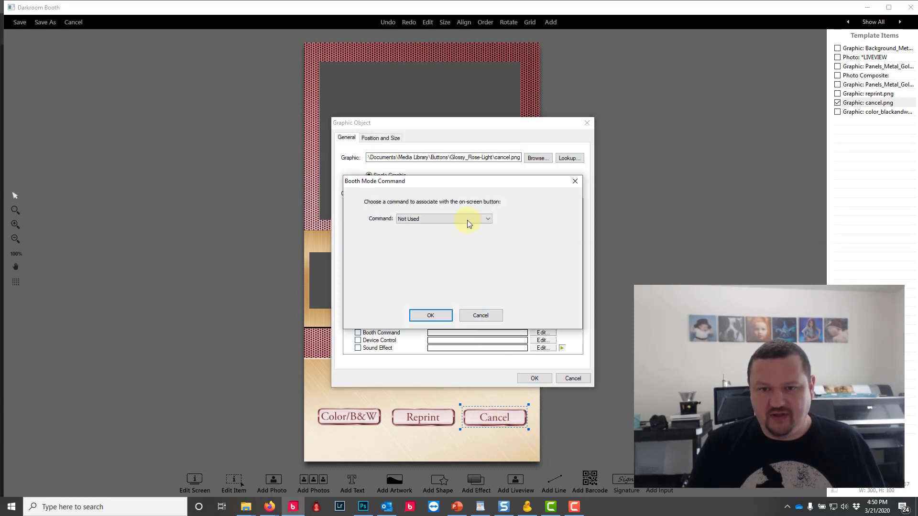
{"action": "left_click", "coordinate": [467, 220]}
{"action": "scroll", "coordinate": [444, 334], "scroll_direction": "down", "scroll_amount": 3}
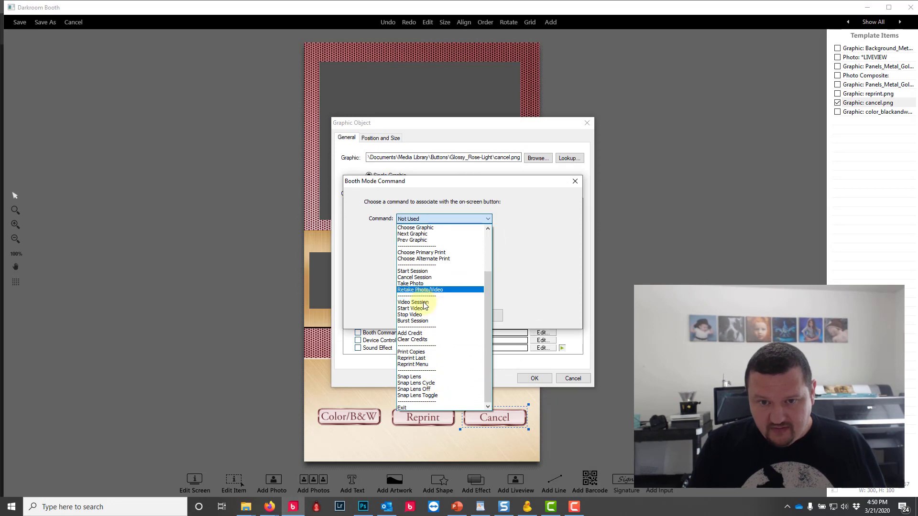
{"action": "left_click", "coordinate": [418, 277]}
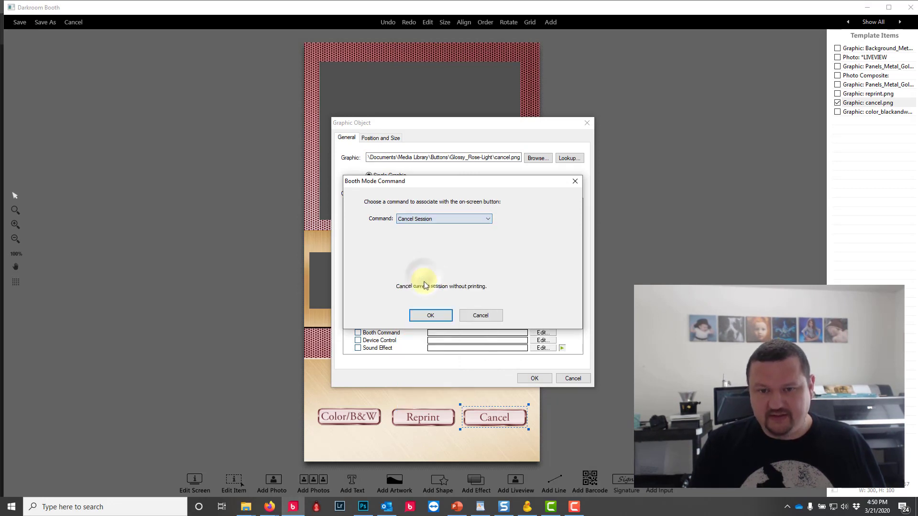
{"action": "left_click", "coordinate": [429, 313]}
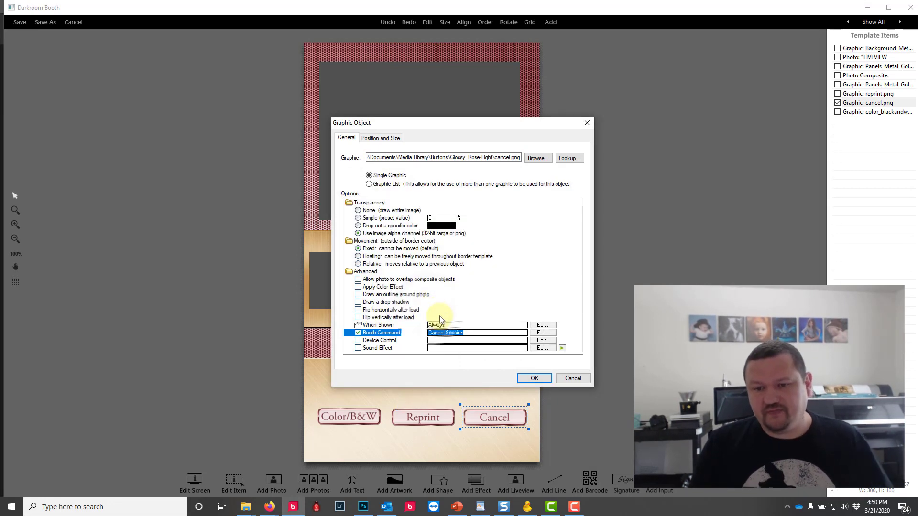
{"action": "left_click", "coordinate": [534, 377]}
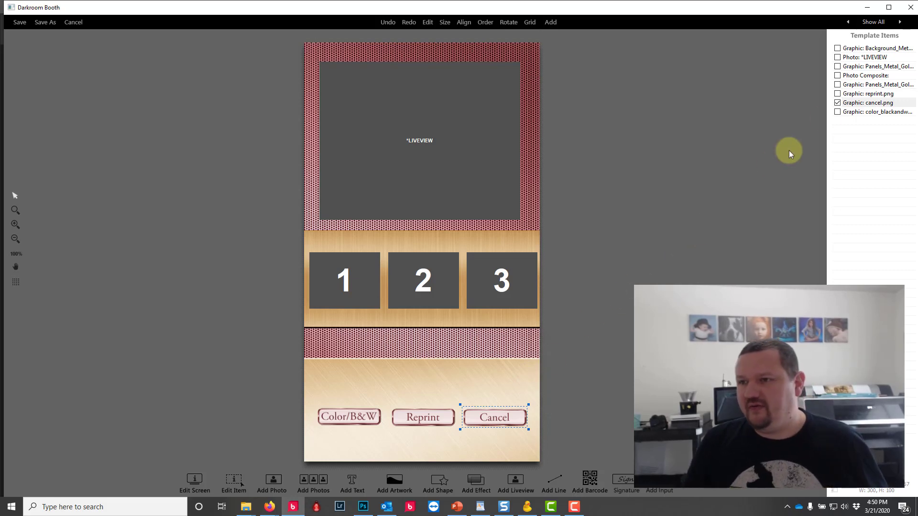
- Try spacing the bottom gold panel, Reprint and Cancel graphics horizontally with equal spaces, and undo the spacing
{"action": "left_click", "coordinate": [862, 87], "text": "shift"}
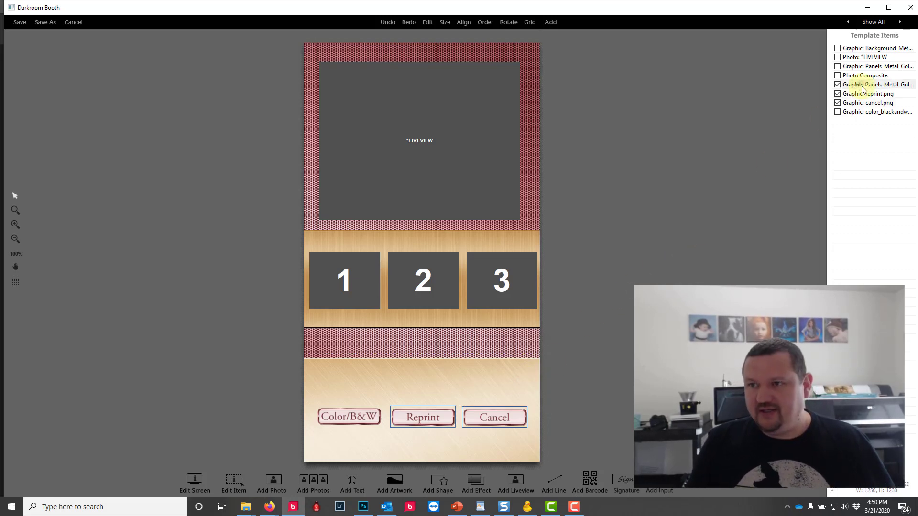
{"action": "right_click", "coordinate": [862, 89]}
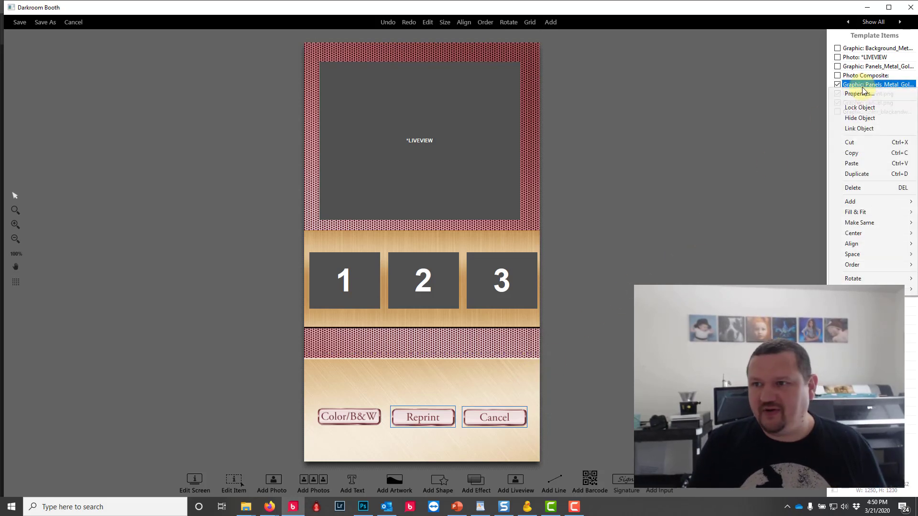
{"action": "mouse_move", "coordinate": [868, 221]}
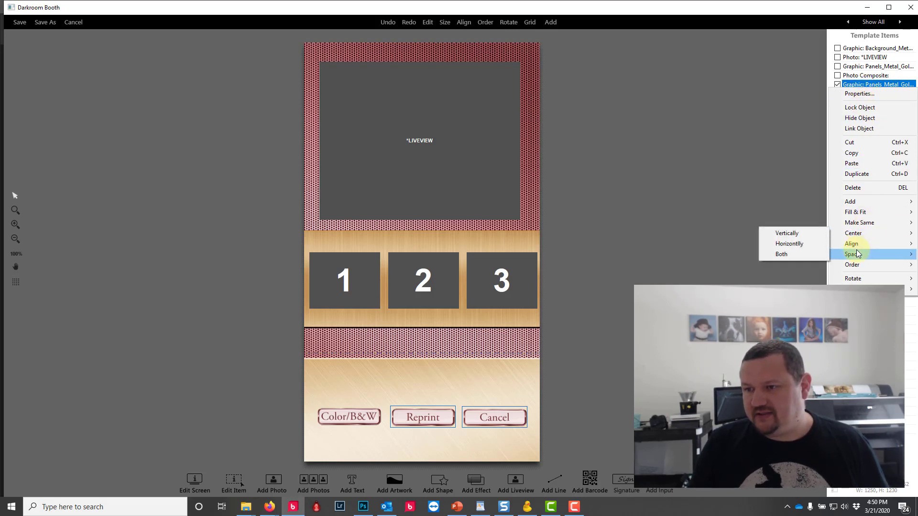
{"action": "mouse_move", "coordinate": [855, 250]}
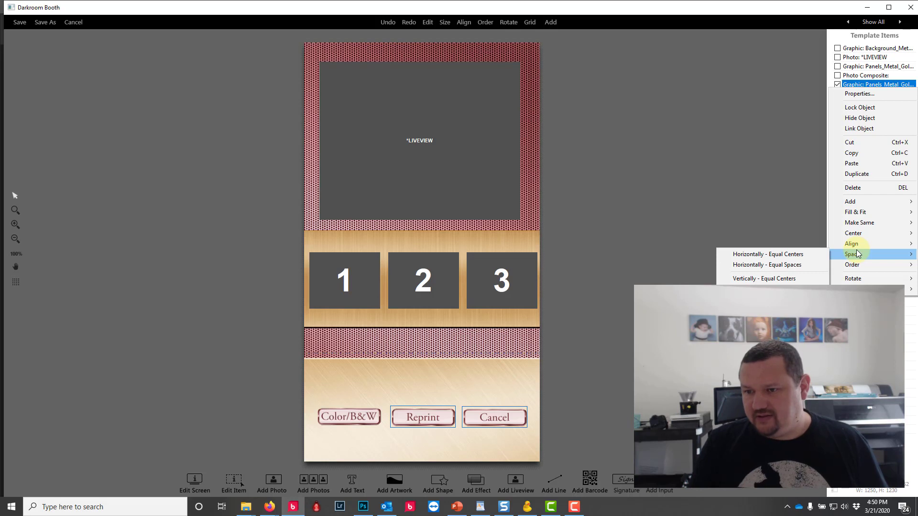
{"action": "left_click", "coordinate": [777, 265]}
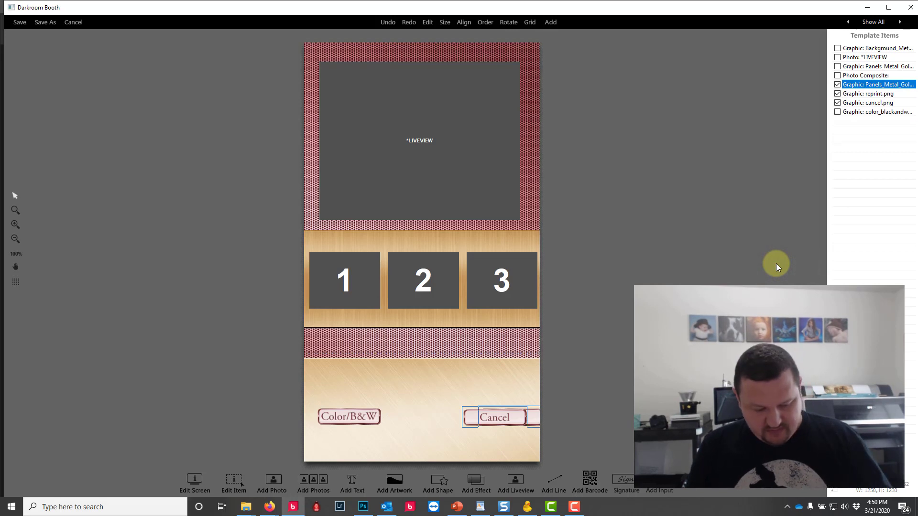
{"action": "key", "text": "ctrl+z"}
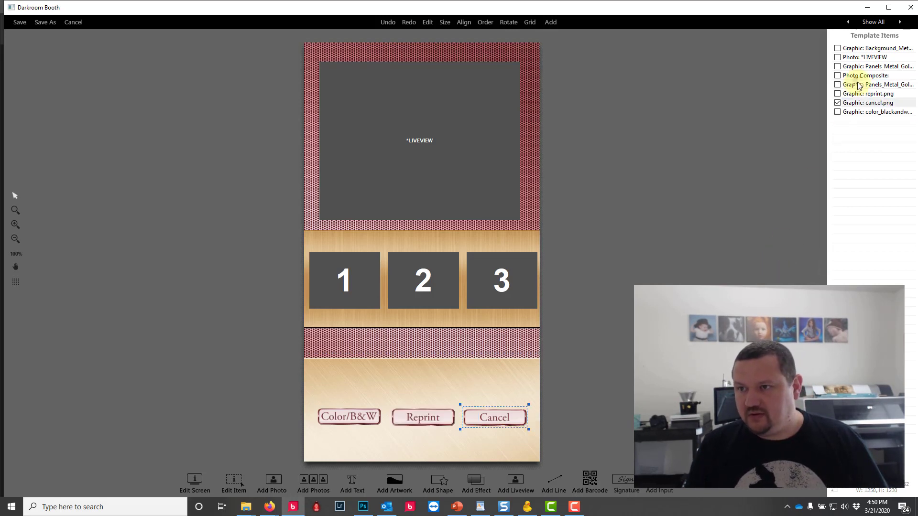
- Space the Reprint, Cancel and Color/B&W graphics horizontally with equal centers
{"action": "left_click", "coordinate": [860, 94], "text": "ctrl"}
{"action": "left_click", "coordinate": [863, 112], "text": "ctrl"}
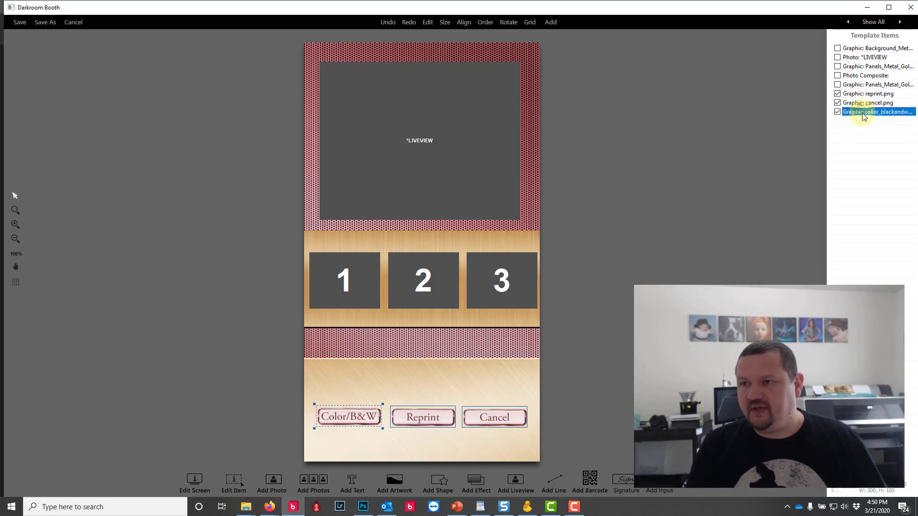
{"action": "right_click", "coordinate": [889, 114]}
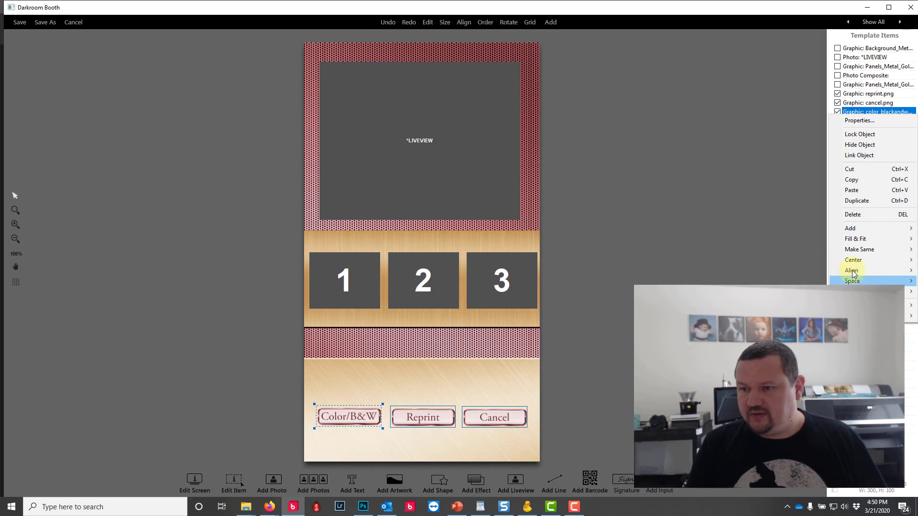
{"action": "mouse_move", "coordinate": [852, 281]}
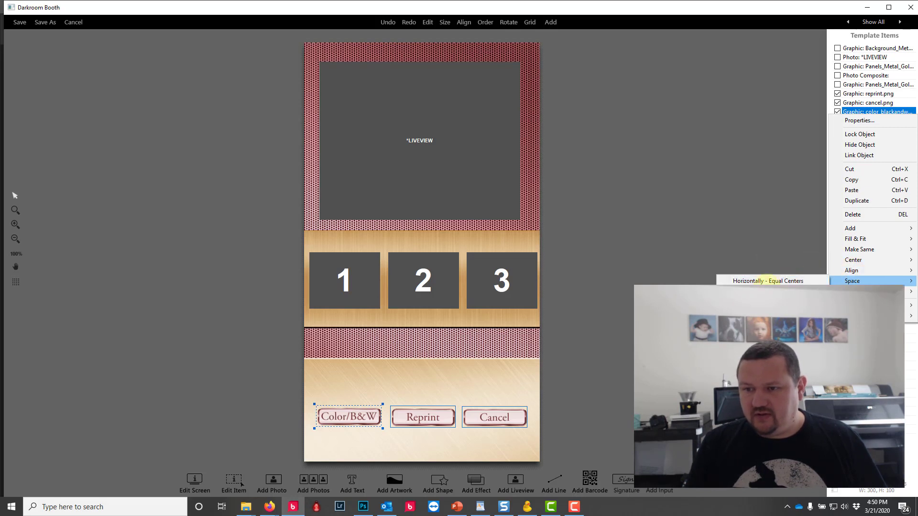
{"action": "left_click", "coordinate": [742, 281]}
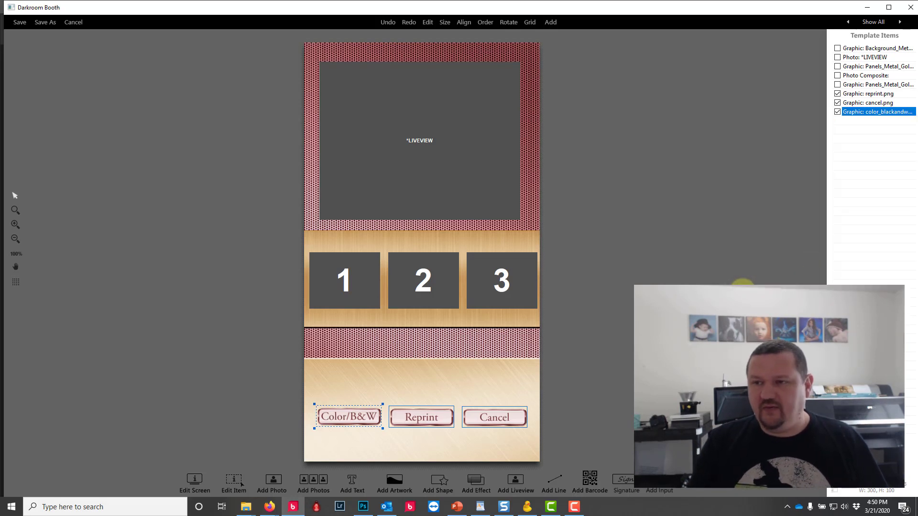
- Try aligning the Color/B&W graphic on its own, and undo the alignment
{"action": "right_click", "coordinate": [878, 116]}
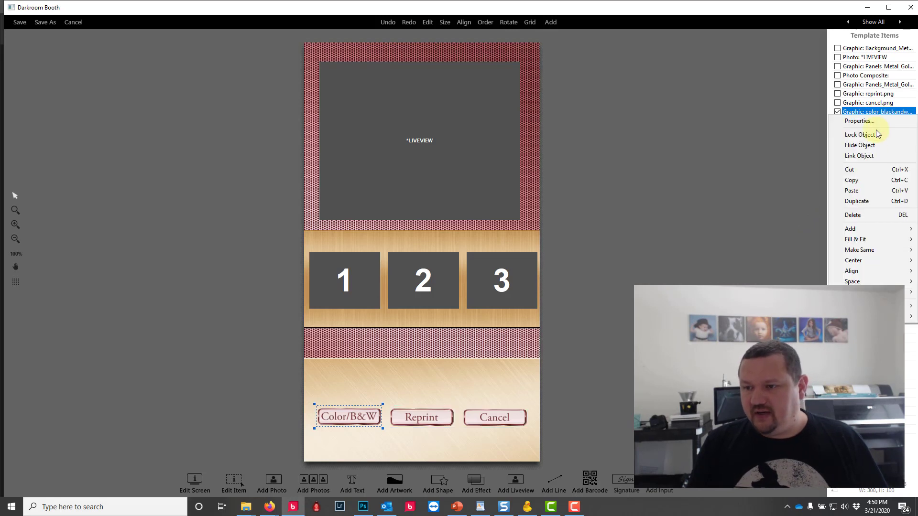
{"action": "mouse_move", "coordinate": [854, 273]}
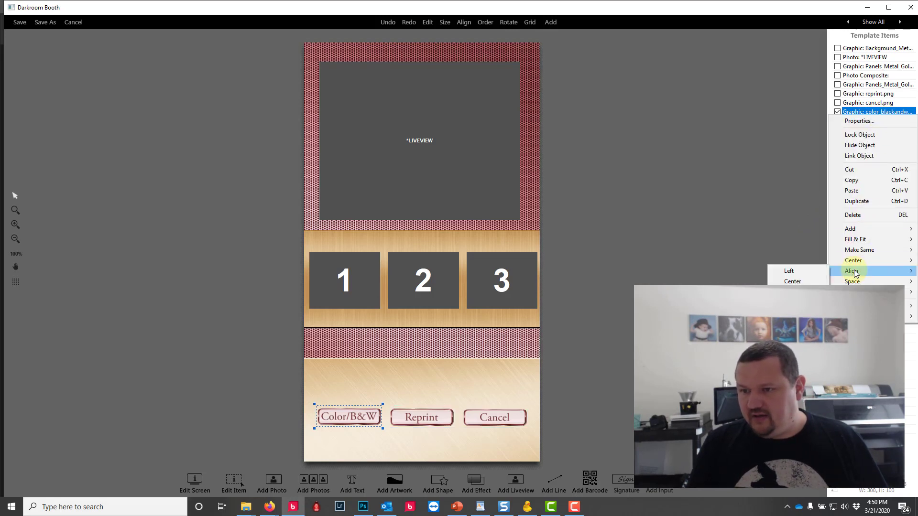
{"action": "left_click", "coordinate": [792, 316]}
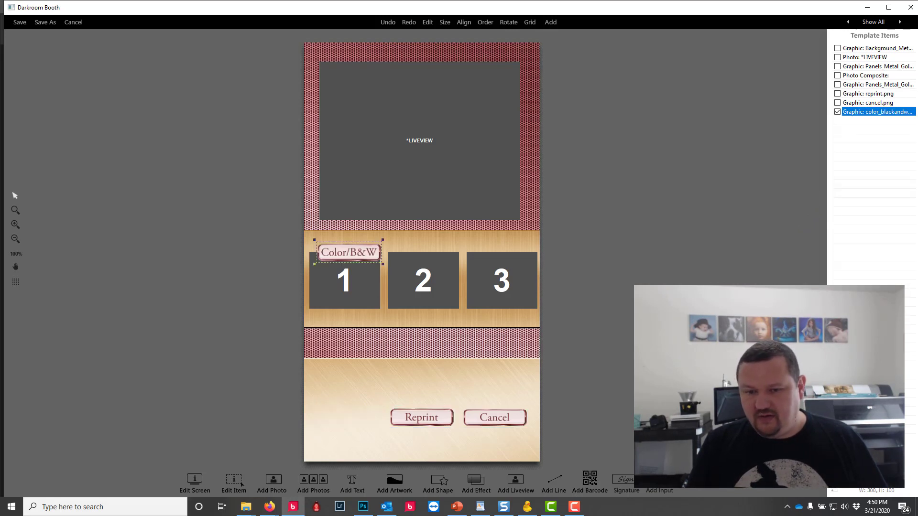
{"action": "key", "text": "ctrl+z"}
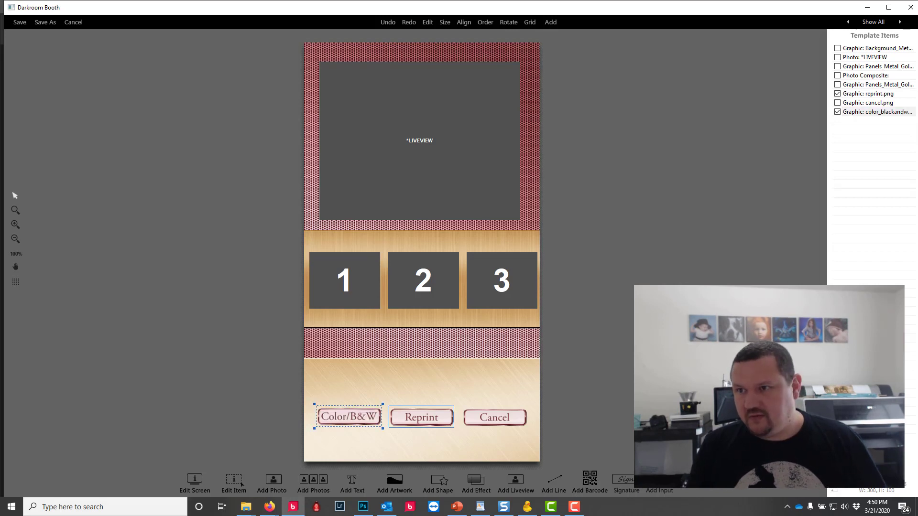
- Center the Reprint, Cancel and Color/B&W graphics horizontally on the screen as a group
{"action": "left_click", "coordinate": [878, 93]}
{"action": "left_click", "coordinate": [871, 112], "text": "shift"}
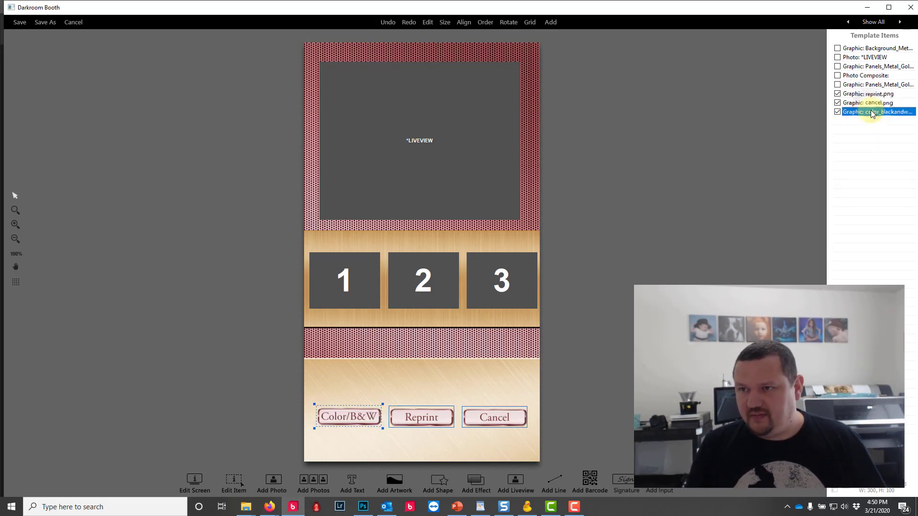
{"action": "right_click", "coordinate": [871, 111]}
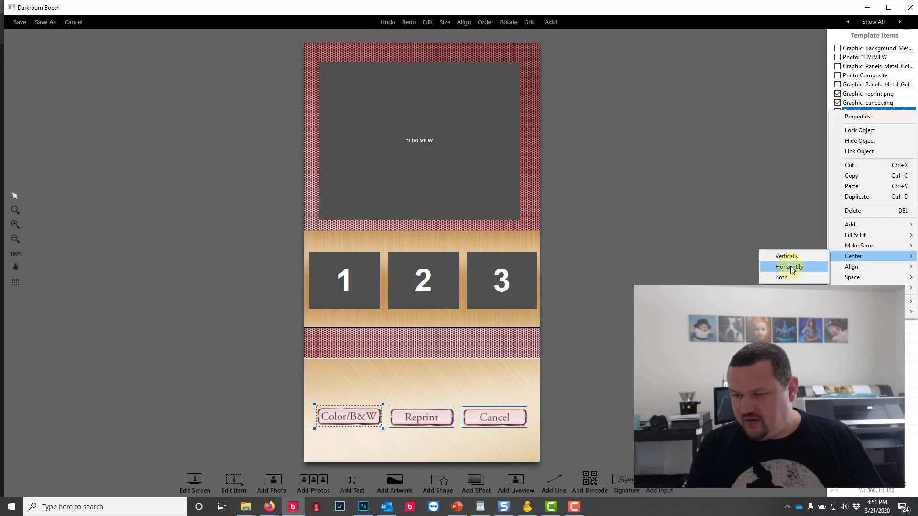
{"action": "key", "text": "Up"}
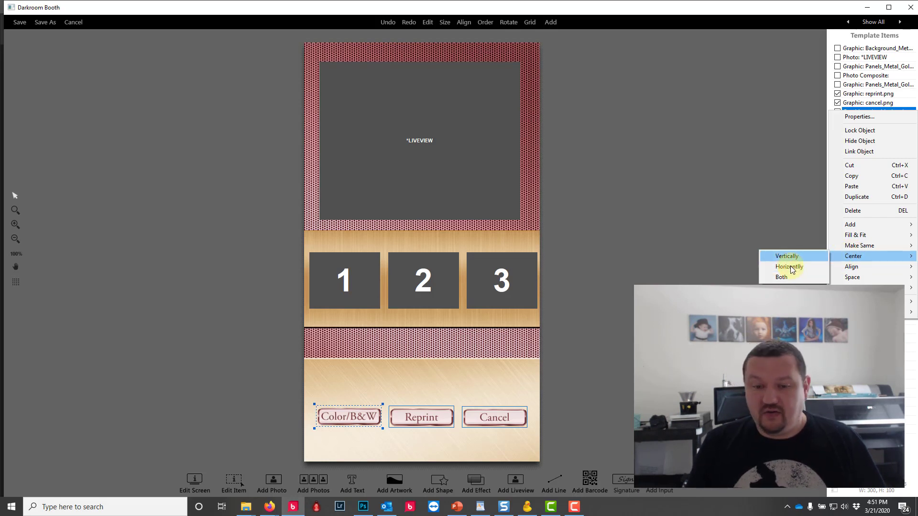
{"action": "key", "text": "Down"}
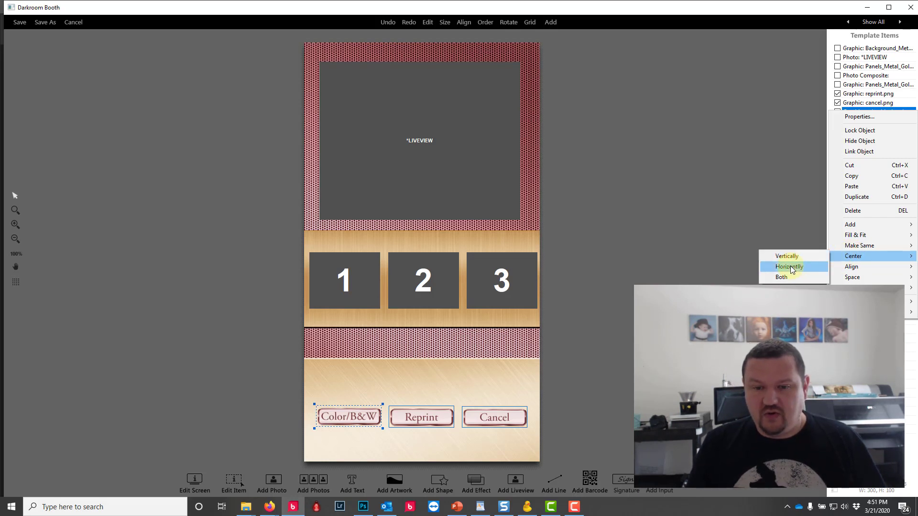
{"action": "left_click", "coordinate": [790, 267]}
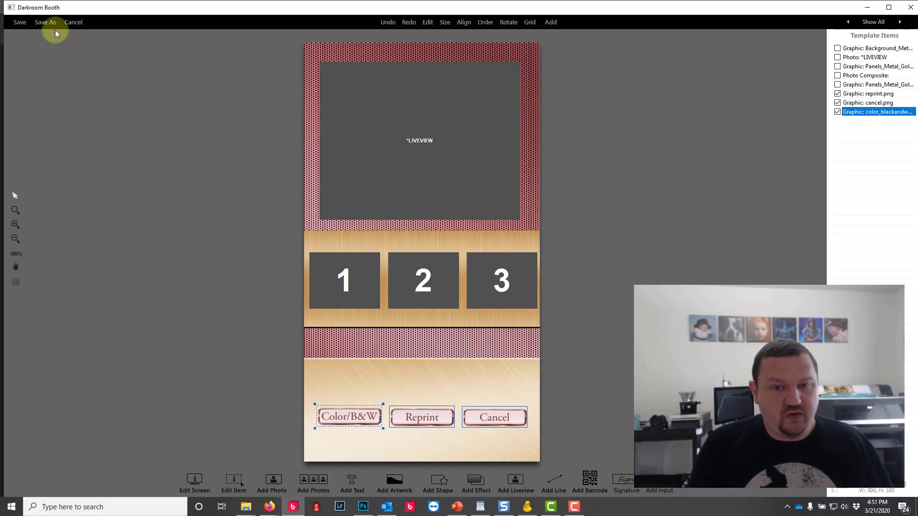
- Save the template as 01 demo.xbdr in BoothScreens and choose it as the event's screen template
{"action": "left_click", "coordinate": [20, 22]}
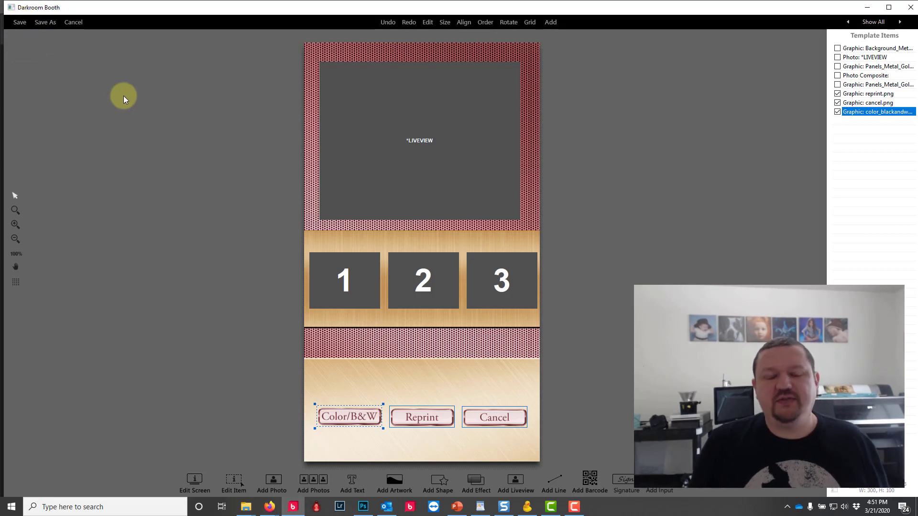
{"action": "left_click", "coordinate": [20, 22]}
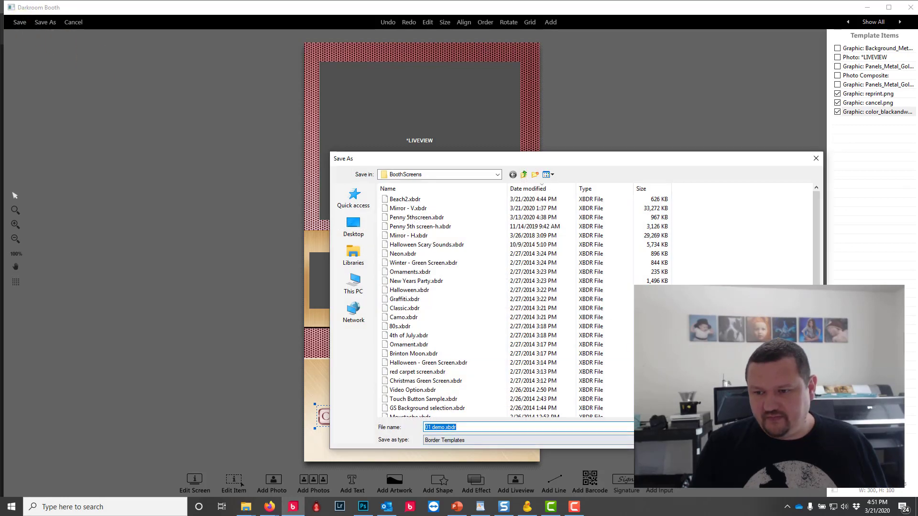
{"action": "key", "text": "Return"}
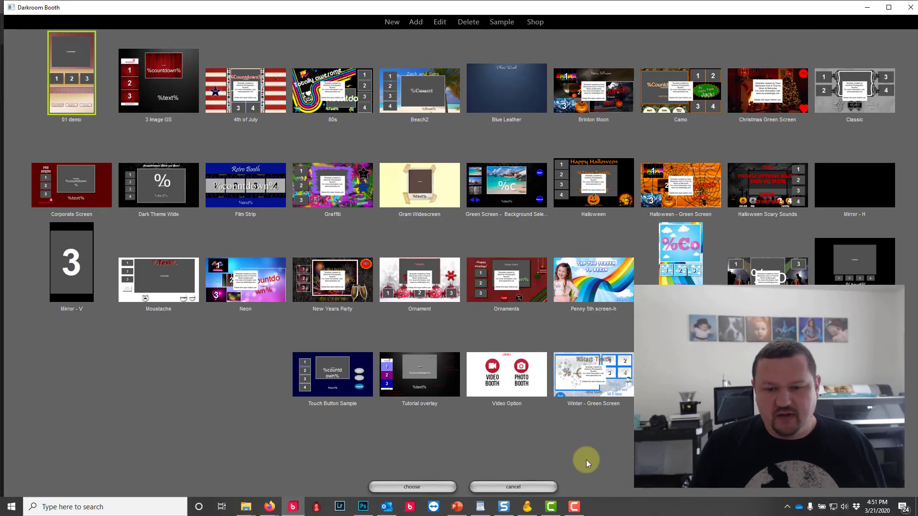
{"action": "left_click", "coordinate": [419, 484]}
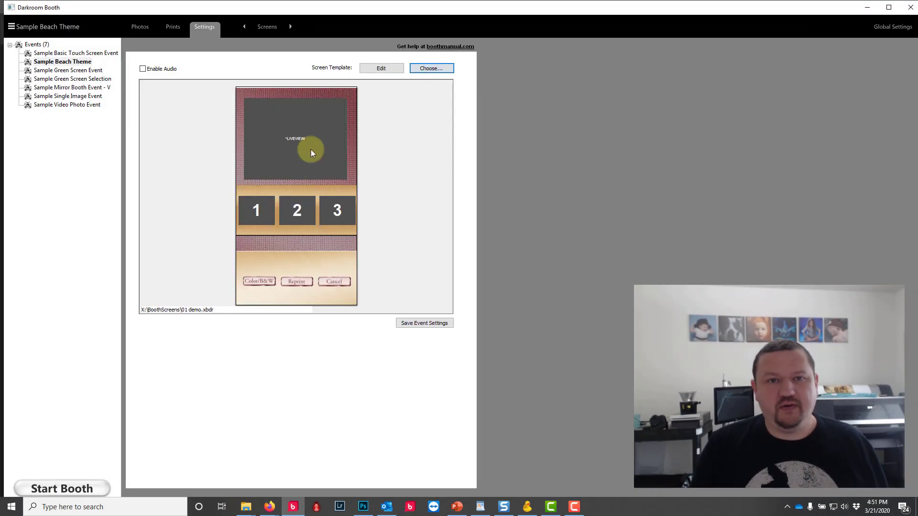
- Set the left mouse button command in the event's control settings to Not Used
{"action": "left_click", "coordinate": [271, 27]}
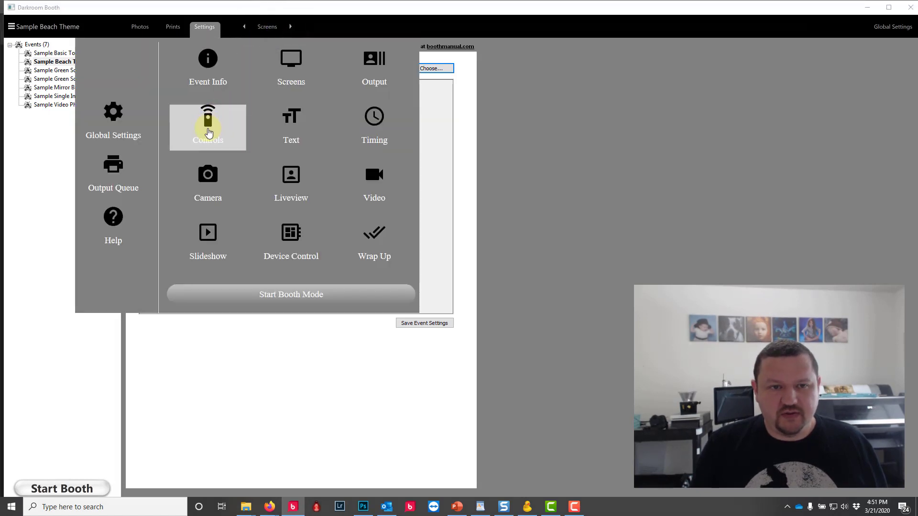
{"action": "left_click", "coordinate": [208, 132]}
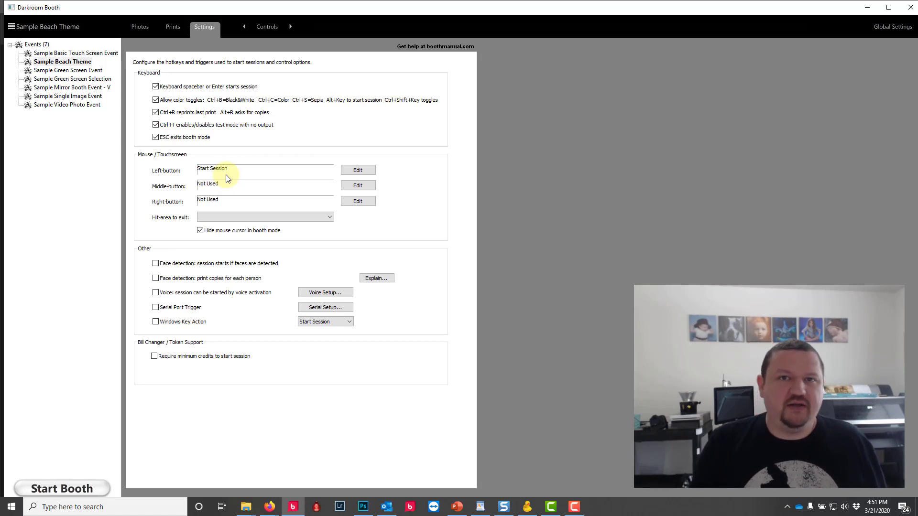
{"action": "left_click", "coordinate": [264, 172]}
{"action": "left_click", "coordinate": [428, 220]}
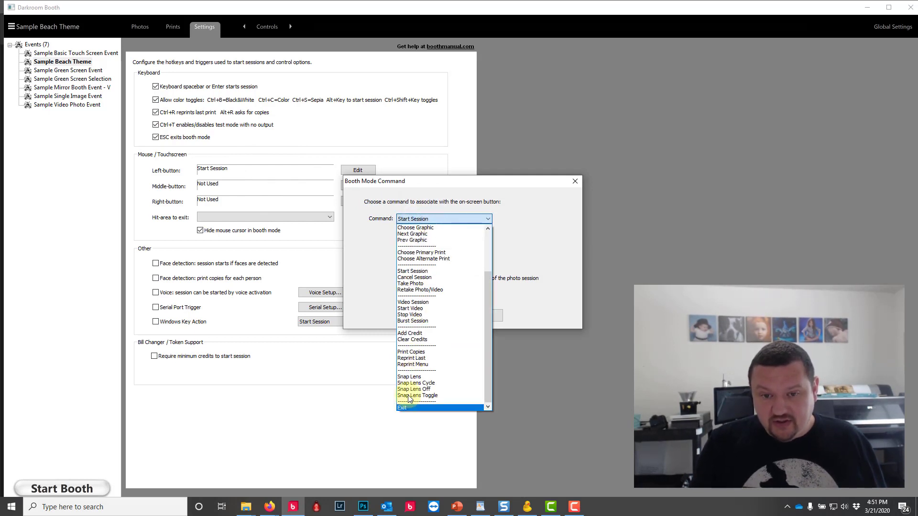
{"action": "scroll", "coordinate": [409, 396], "scroll_direction": "up", "scroll_amount": 3}
{"action": "left_click", "coordinate": [424, 228]}
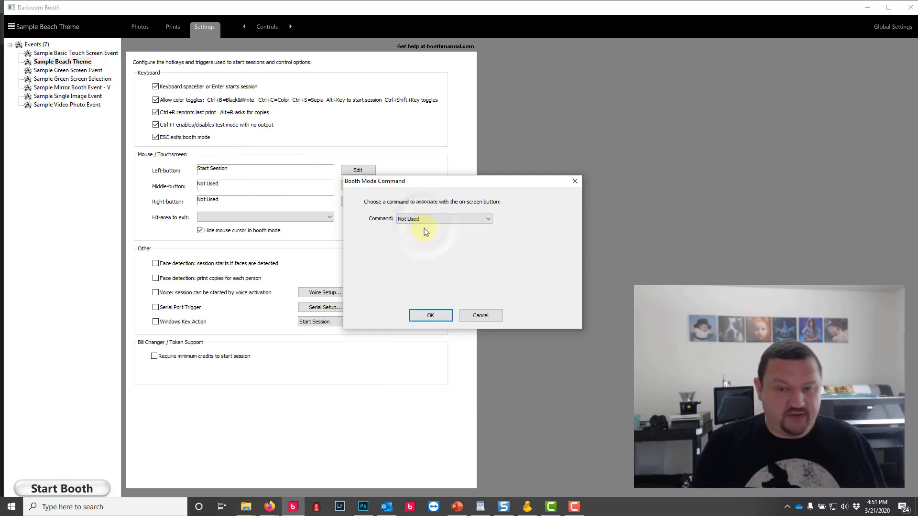
{"action": "left_click", "coordinate": [432, 317]}
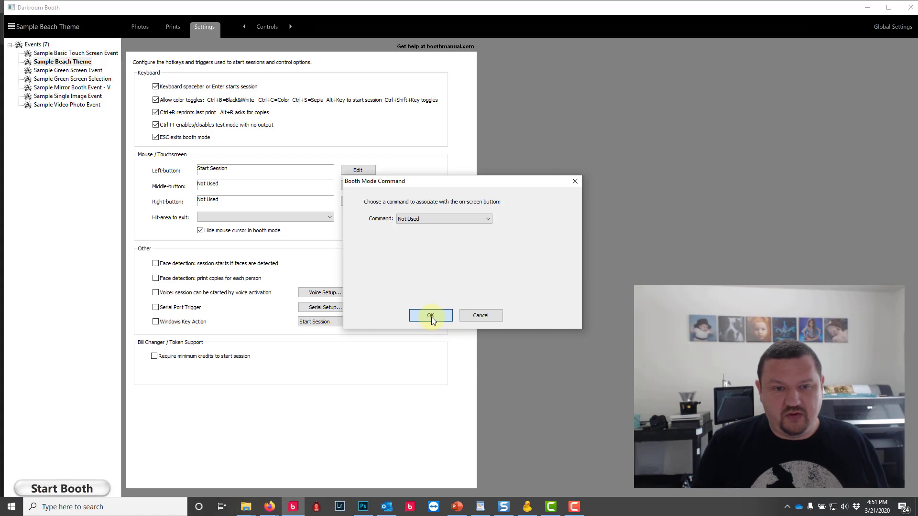
{"action": "left_click", "coordinate": [431, 317]}
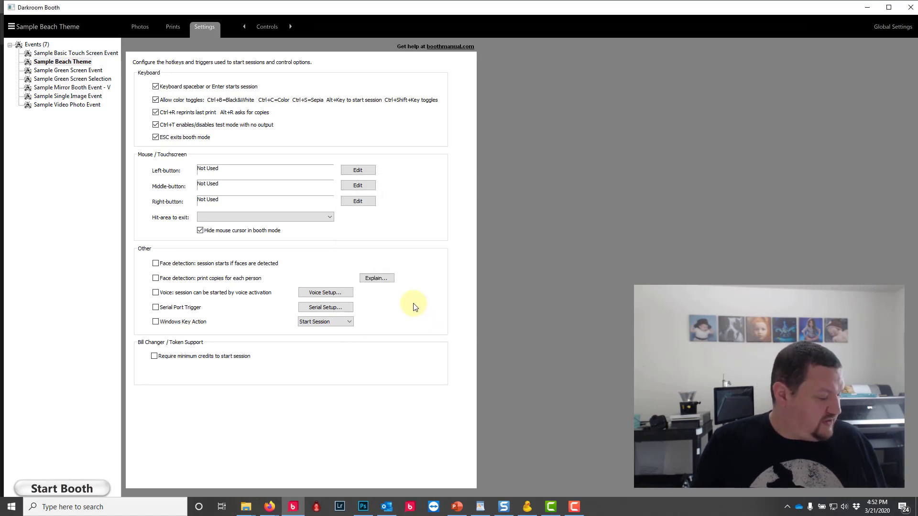
- Return to the event's screen settings and open the Mirror - V template in the editor
{"action": "left_click", "coordinate": [266, 27]}
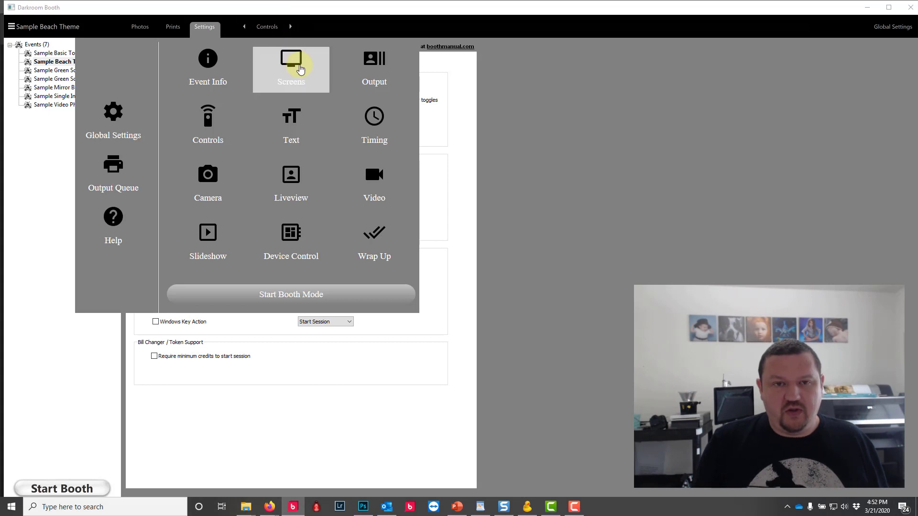
{"action": "left_click", "coordinate": [300, 69]}
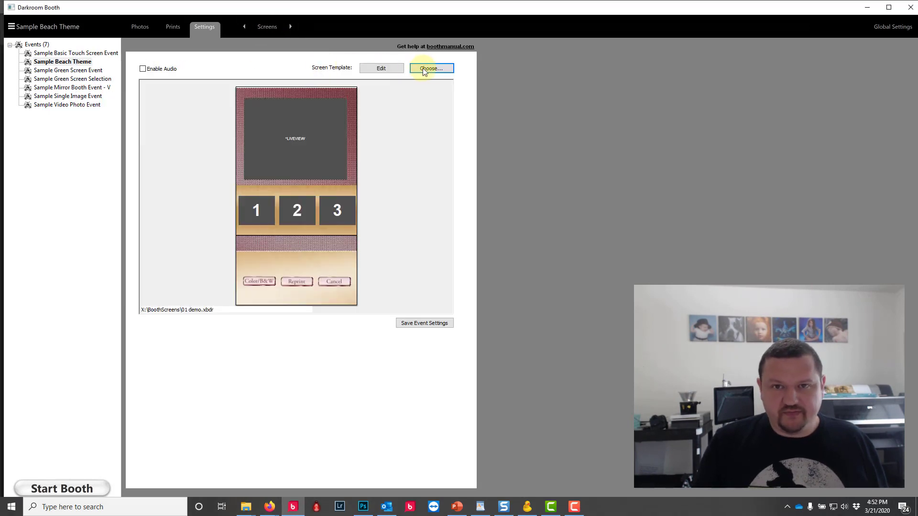
{"action": "left_click", "coordinate": [444, 71]}
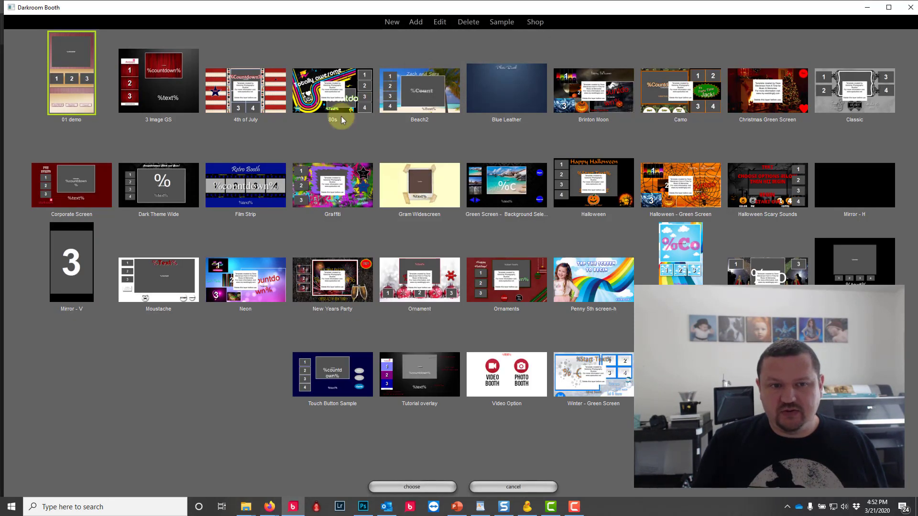
{"action": "left_click", "coordinate": [59, 246]}
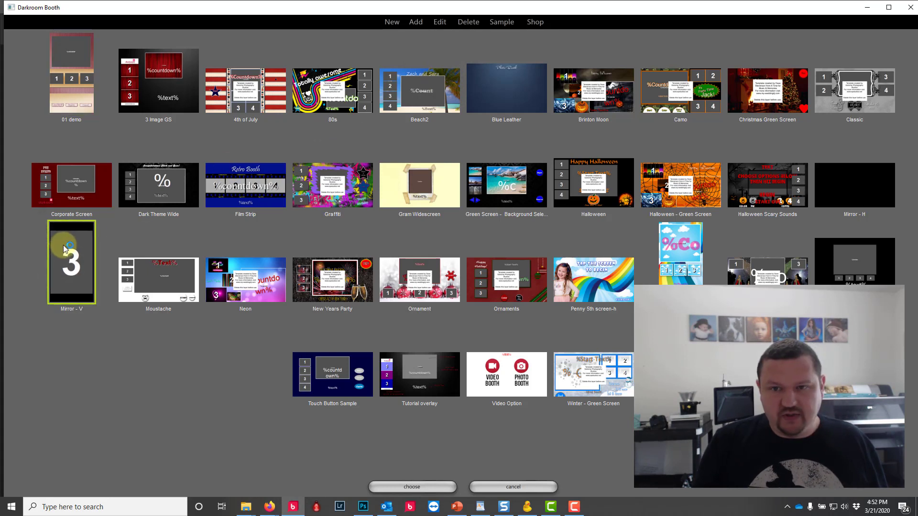
{"action": "double_click", "coordinate": [66, 244]}
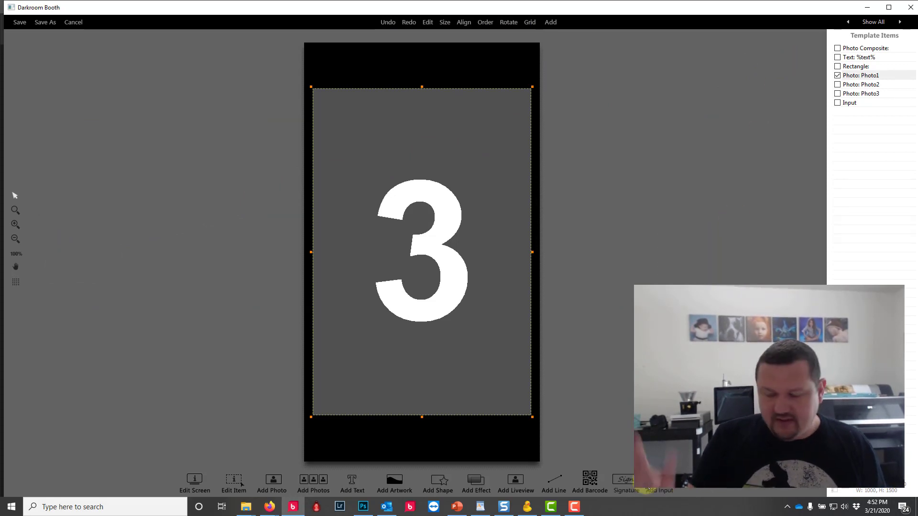
- View the options for a new input placeholder without adding it, and locate the template's existing Input item
{"action": "left_click", "coordinate": [665, 490]}
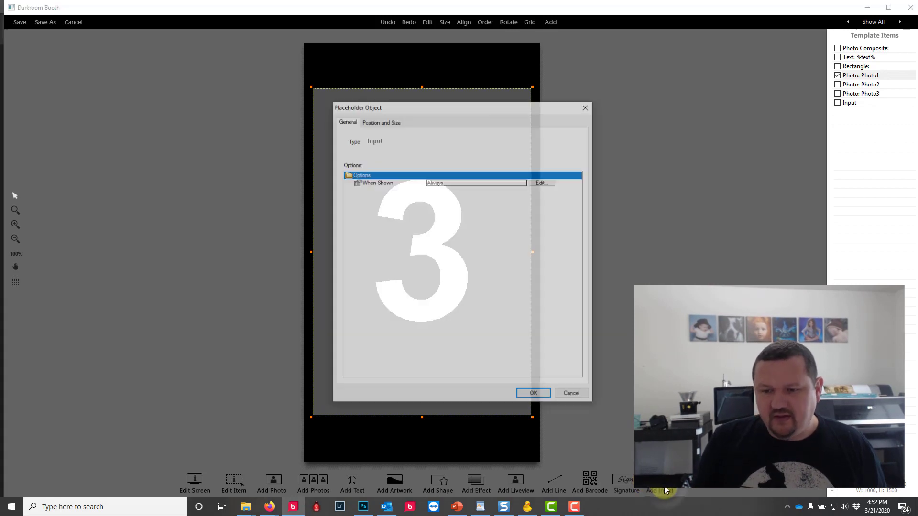
{"action": "left_click", "coordinate": [586, 106]}
{"action": "left_click", "coordinate": [844, 102]}
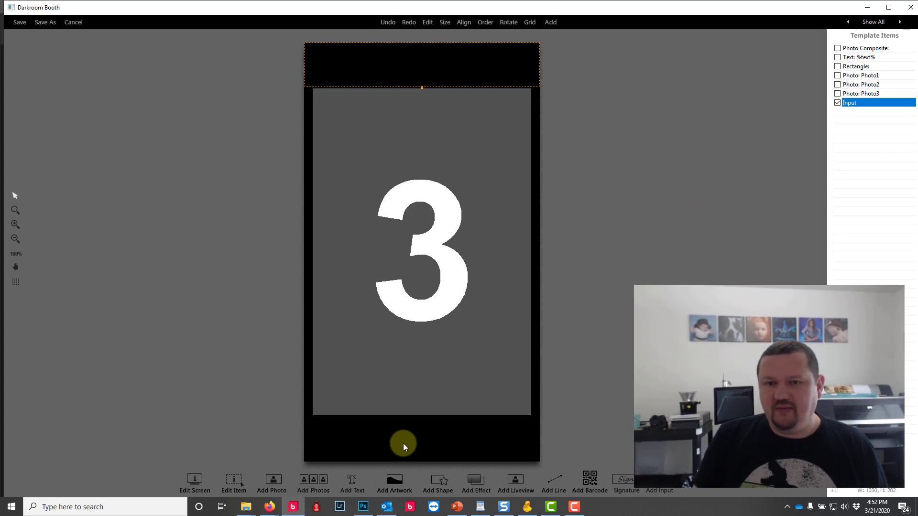
- Check the When Shown setting of the Photo1 and Photo2 items without changing either one
{"action": "left_click", "coordinate": [860, 75]}
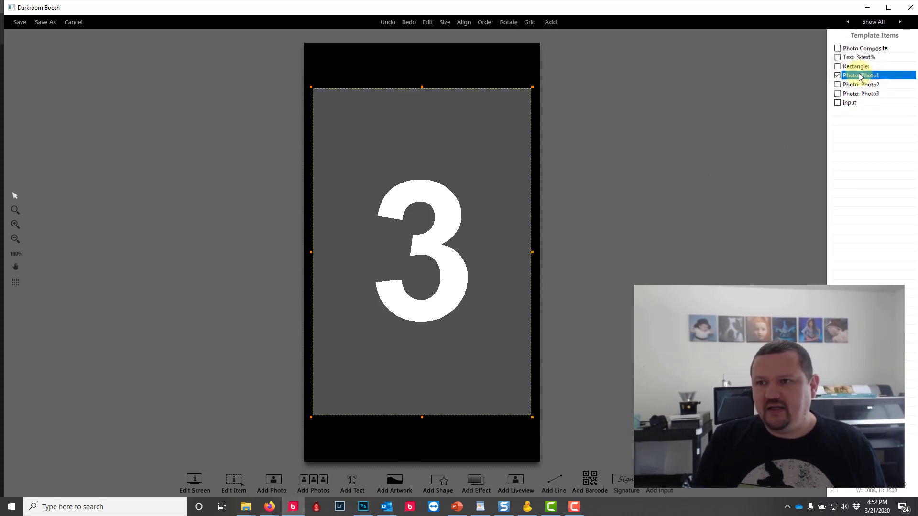
{"action": "double_click", "coordinate": [859, 75]}
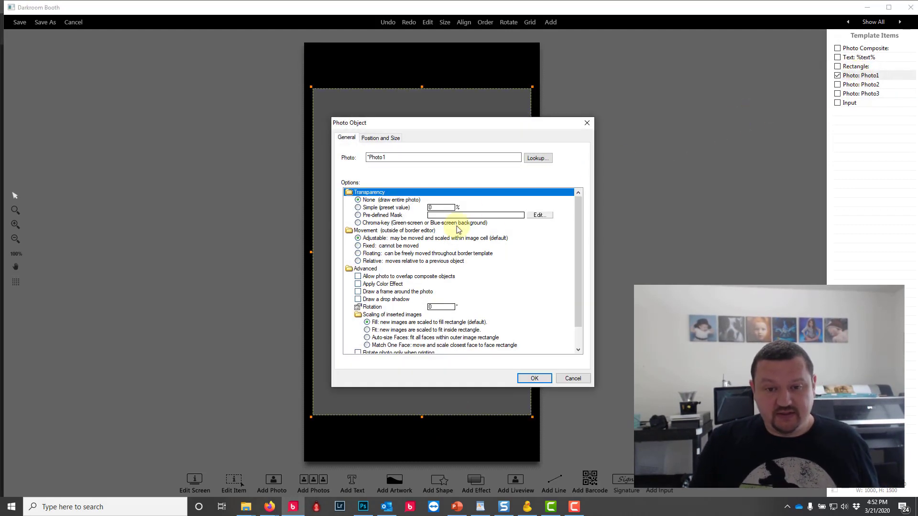
{"action": "scroll", "coordinate": [389, 254], "scroll_direction": "down", "scroll_amount": 1}
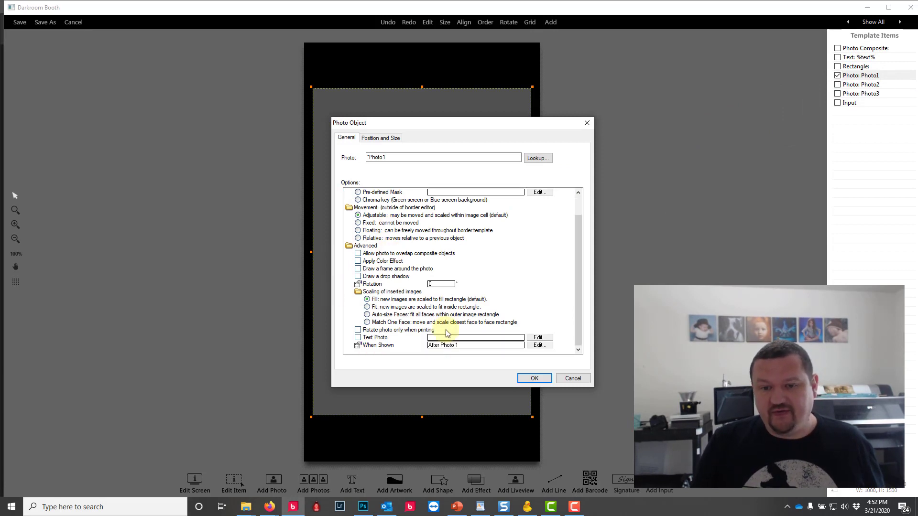
{"action": "left_click", "coordinate": [584, 378]}
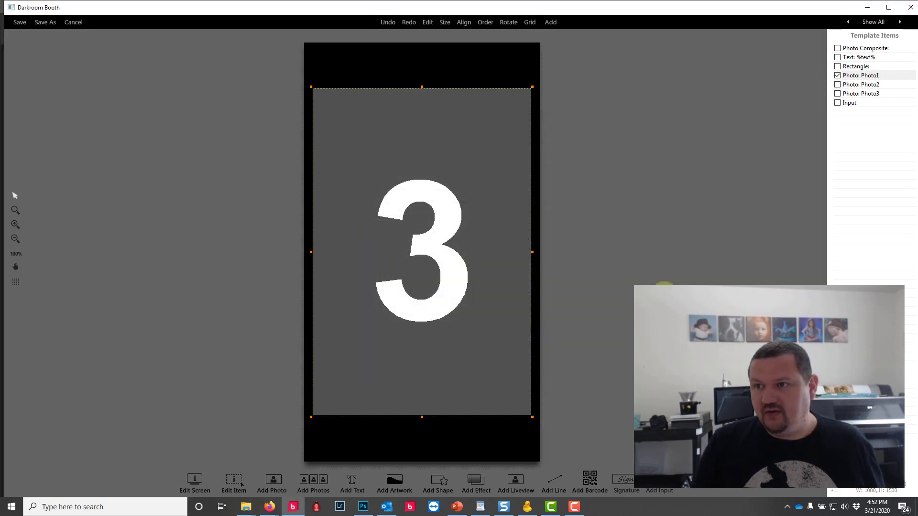
{"action": "double_click", "coordinate": [860, 84]}
{"action": "scroll", "coordinate": [473, 334], "scroll_direction": "down", "scroll_amount": 1}
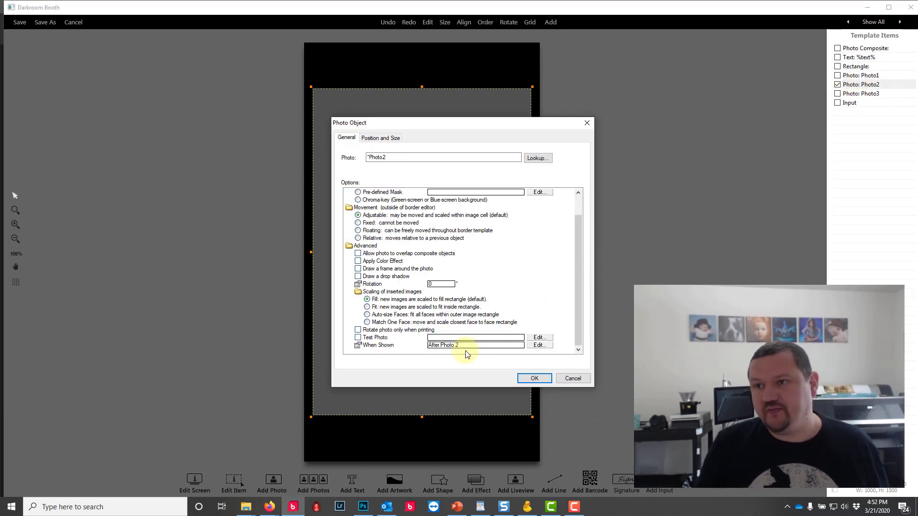
{"action": "left_click", "coordinate": [572, 379]}
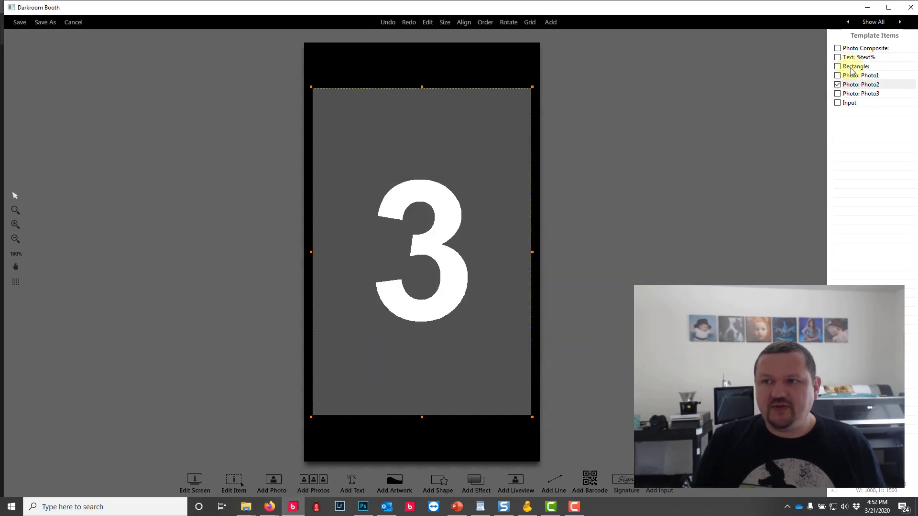
- View the Photo Composite item's photo layout settings
{"action": "left_click", "coordinate": [867, 50]}
{"action": "left_click", "coordinate": [867, 51]}
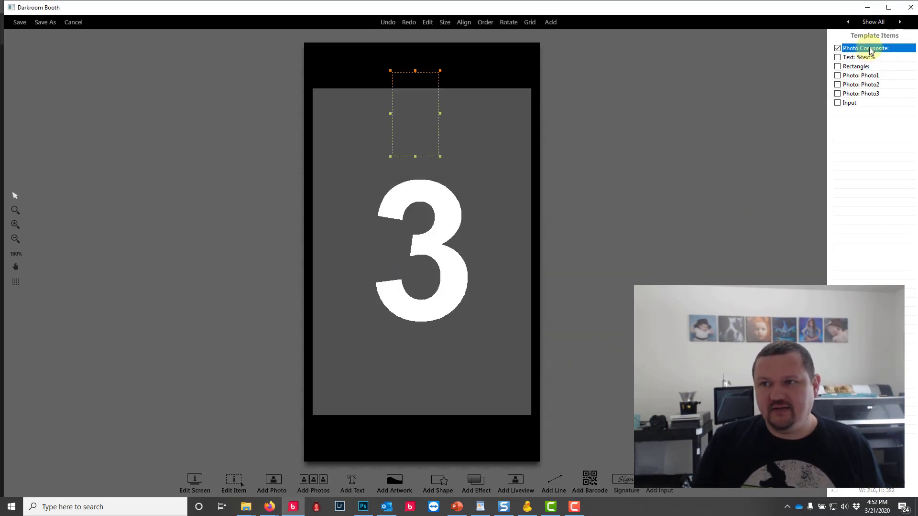
{"action": "double_click", "coordinate": [869, 50]}
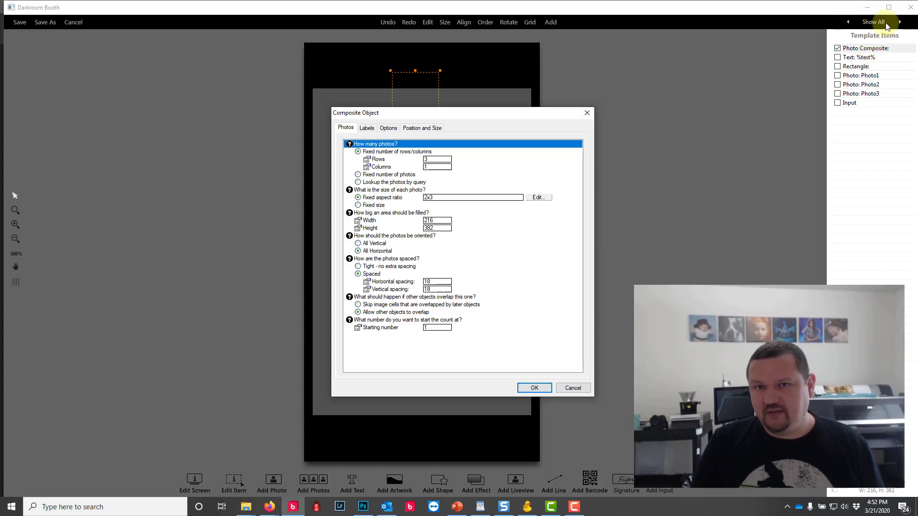
{"action": "key", "text": "Return"}
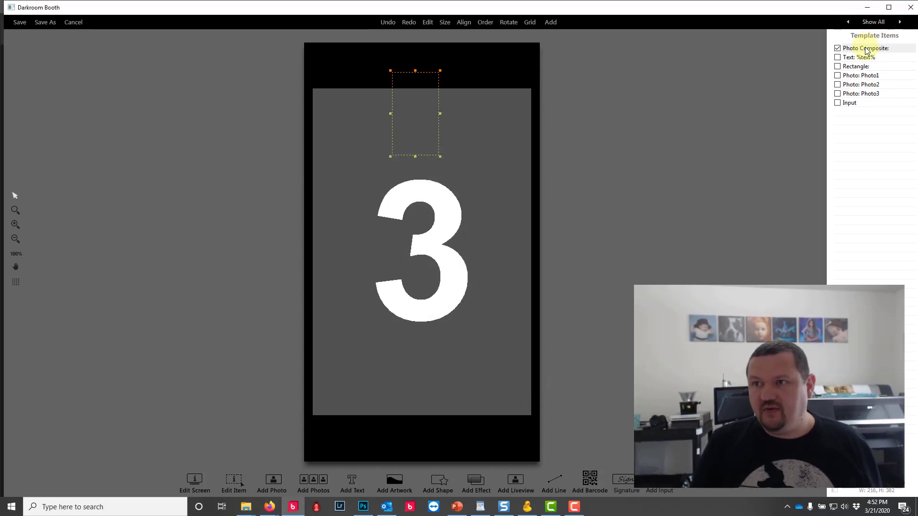
- Demonstrate layer order by moving the Photo Composite to the front and back again, then bringing the repositioned Rectangle in front of all items
{"action": "left_click_drag", "start_coordinate": [877, 48], "coordinate": [857, 111]}
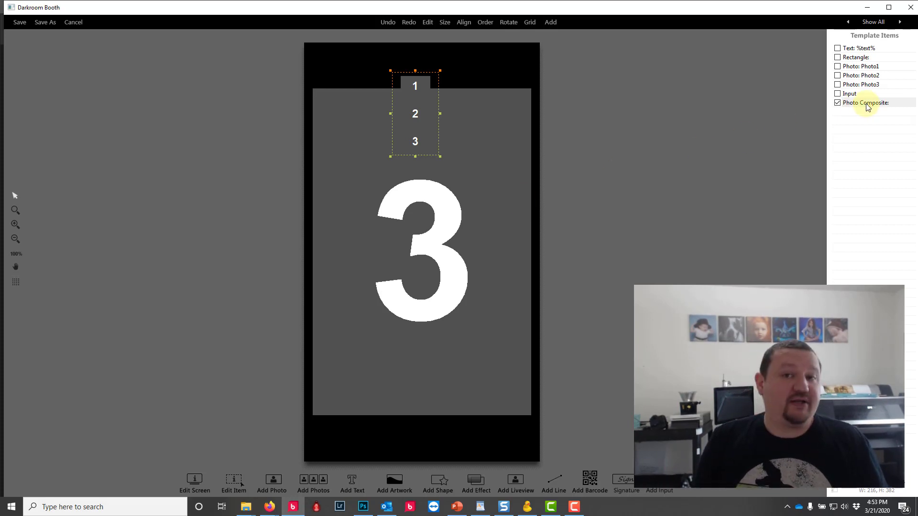
{"action": "left_click_drag", "start_coordinate": [868, 107], "coordinate": [860, 58]}
{"action": "left_click", "coordinate": [854, 67]}
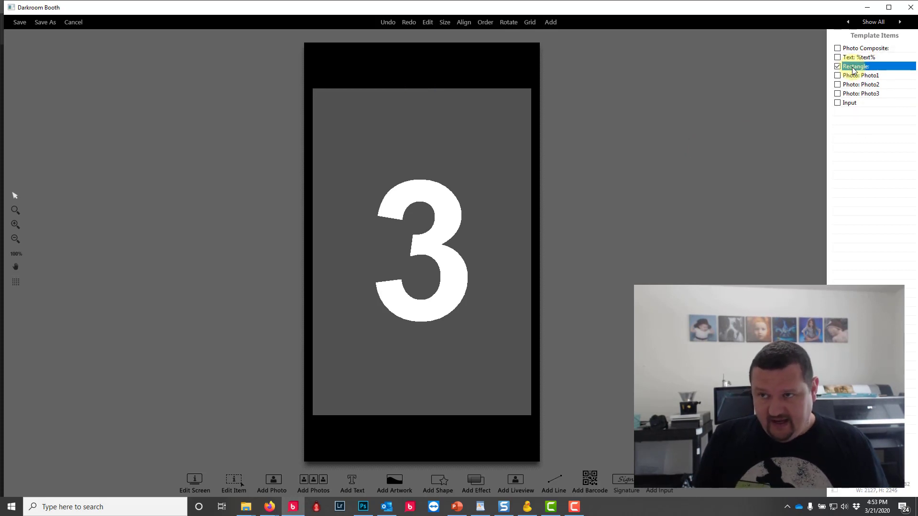
{"action": "left_click", "coordinate": [429, 54]}
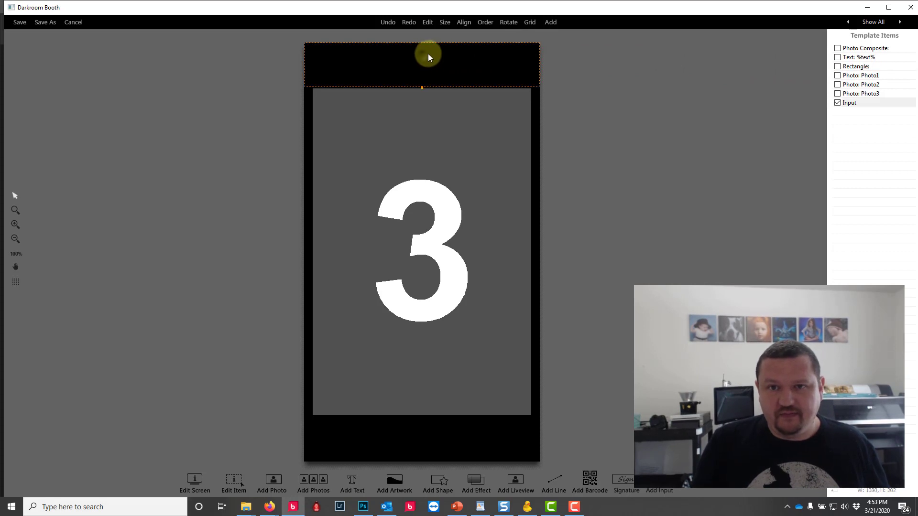
{"action": "left_click_drag", "start_coordinate": [407, 61], "coordinate": [386, 85]}
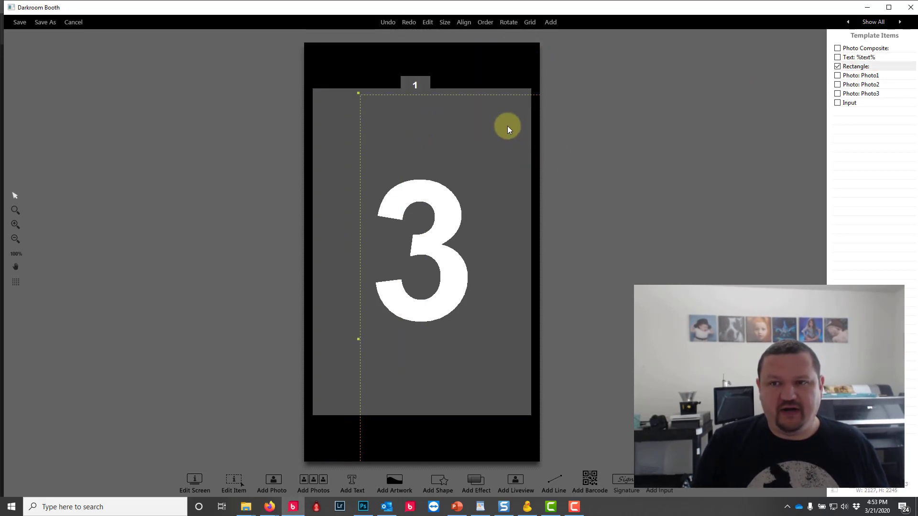
{"action": "left_click_drag", "start_coordinate": [856, 66], "coordinate": [851, 102]}
{"action": "mouse_move", "coordinate": [357, 194]}
{"action": "left_mouse_down"}
{"action": "mouse_move", "coordinate": [346, 148]}
{"action": "mouse_move", "coordinate": [358, 157]}
{"action": "mouse_move", "coordinate": [349, 167]}
{"action": "left_mouse_up"}
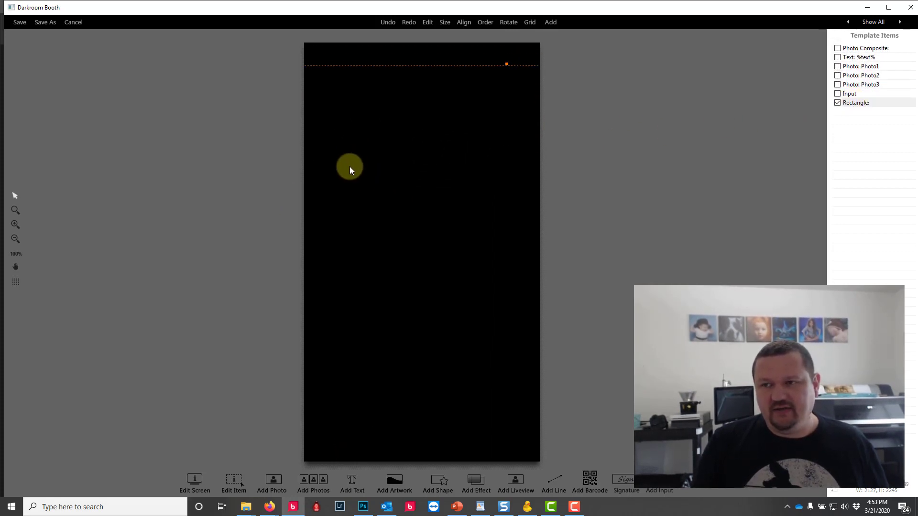
- Leave the template editor without saving the Mirror - V changes, cancel the template selection, and minimize Darkroom Booth
{"action": "left_click", "coordinate": [79, 22]}
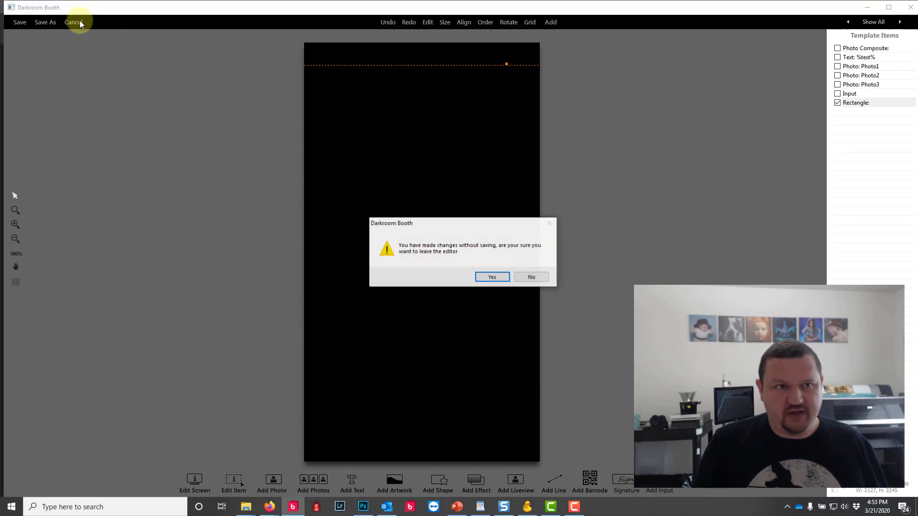
{"action": "left_click", "coordinate": [496, 277]}
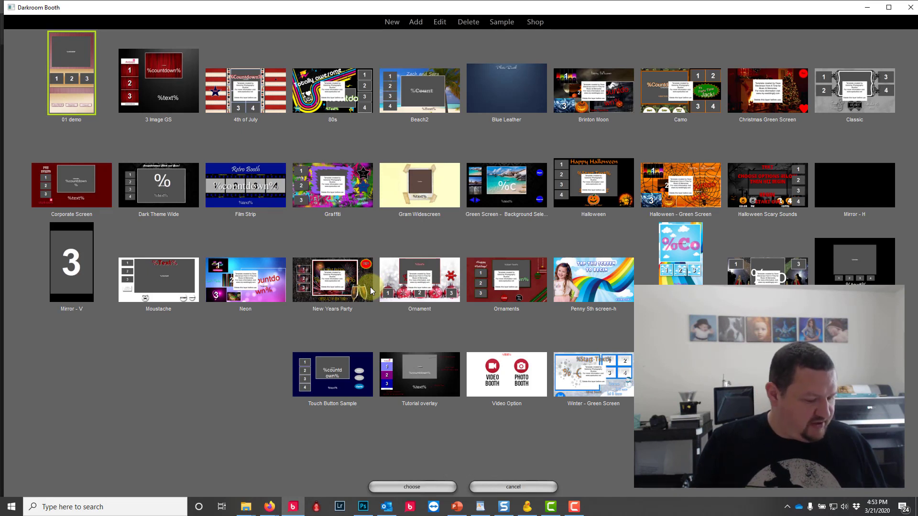
{"action": "left_click", "coordinate": [502, 488]}
{"action": "left_click", "coordinate": [867, 8]}
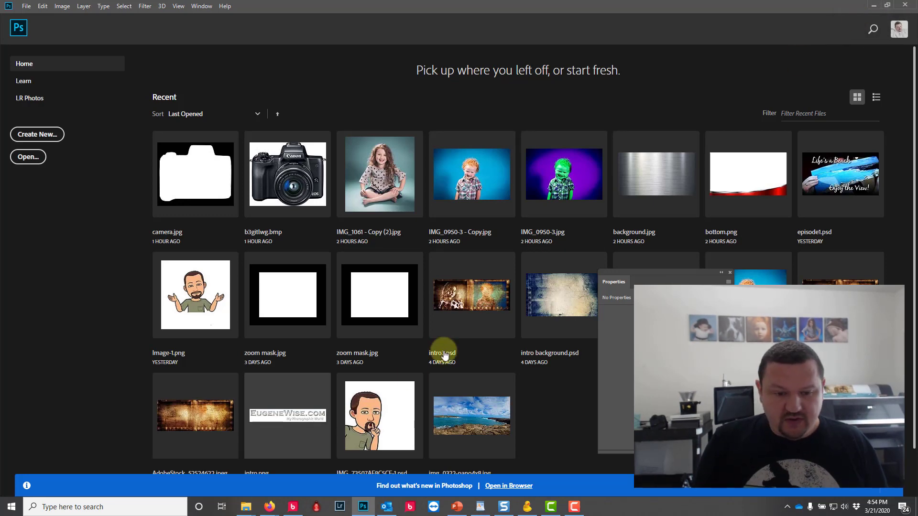
- Switch to File Explorer and open the Backgrounds folder inside Documents > Media Library
{"action": "mouse_move", "coordinate": [245, 507]}
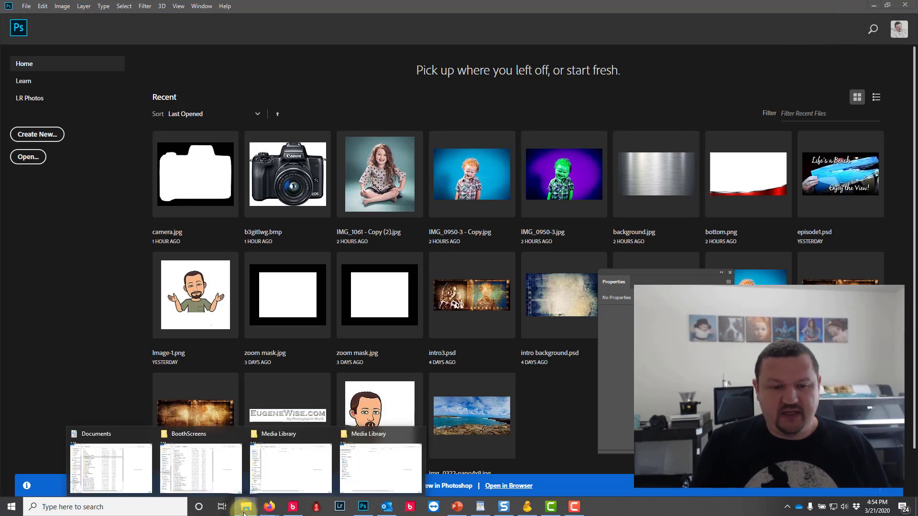
{"action": "left_click", "coordinate": [396, 478]}
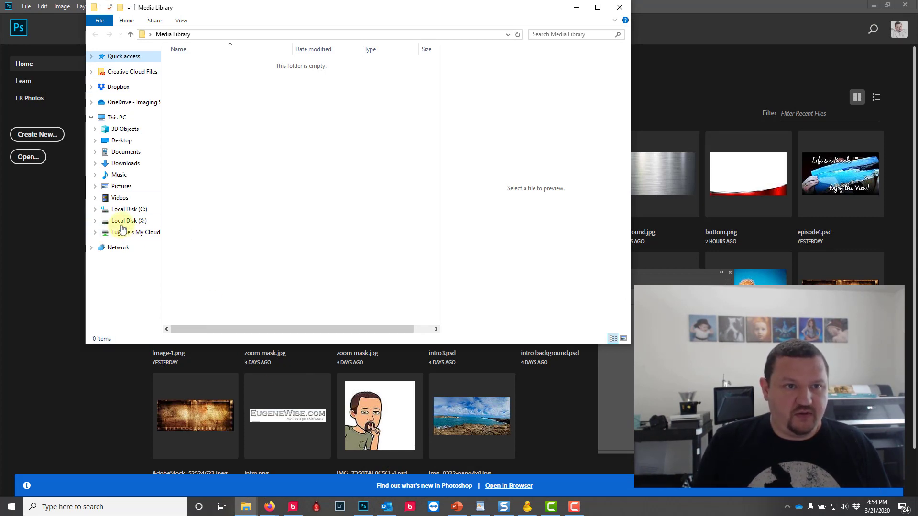
{"action": "left_click", "coordinate": [91, 57]}
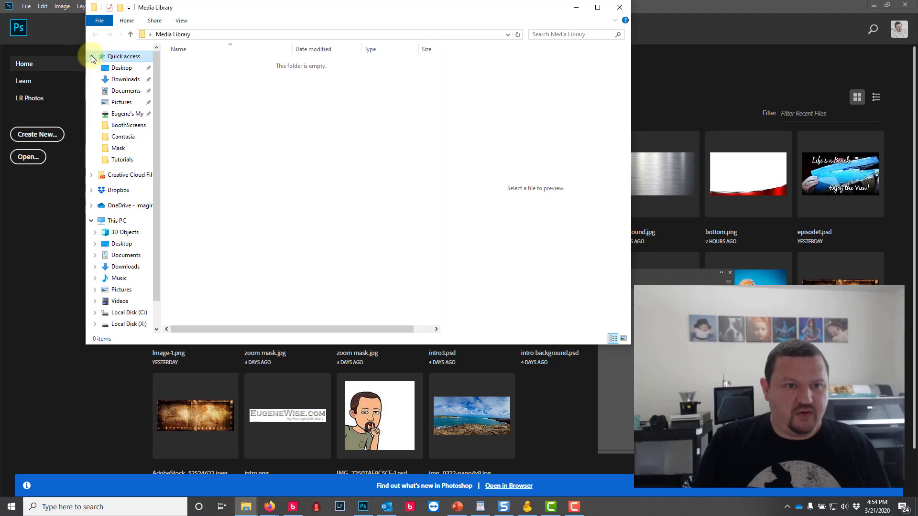
{"action": "left_click", "coordinate": [92, 57]}
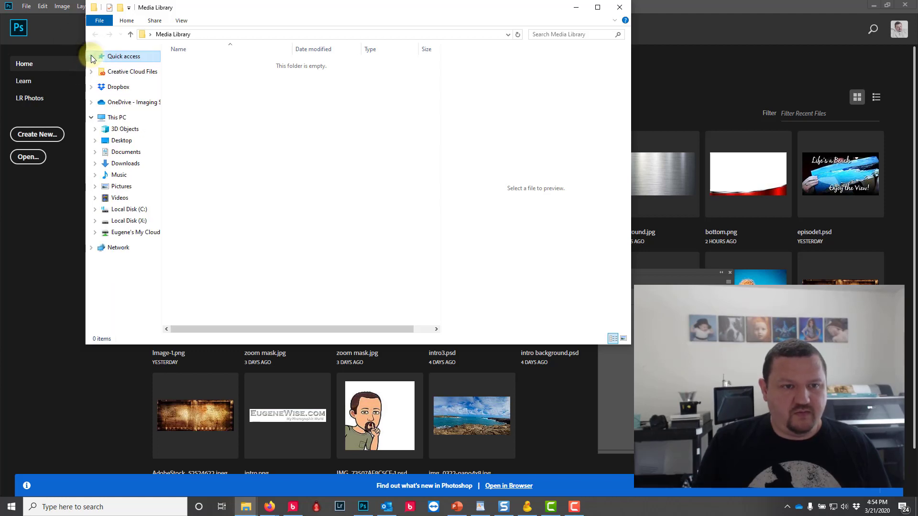
{"action": "left_click", "coordinate": [120, 152]}
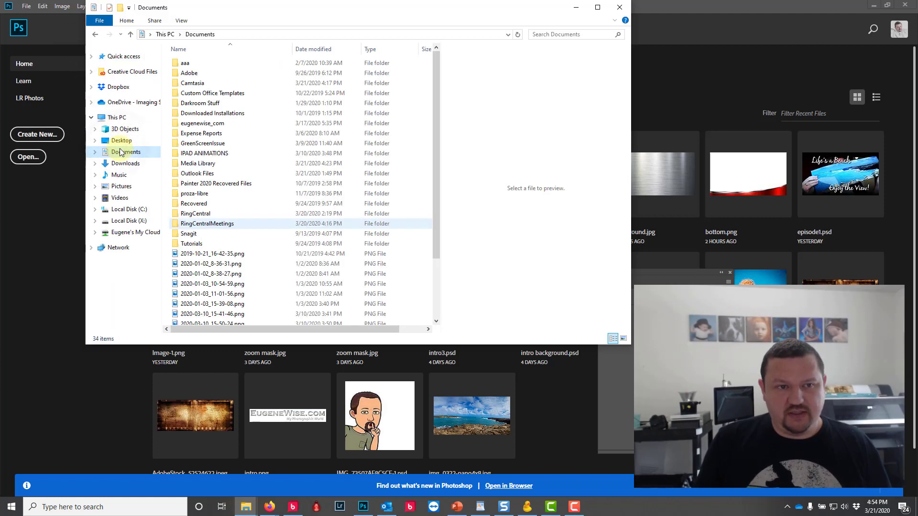
{"action": "double_click", "coordinate": [191, 167]}
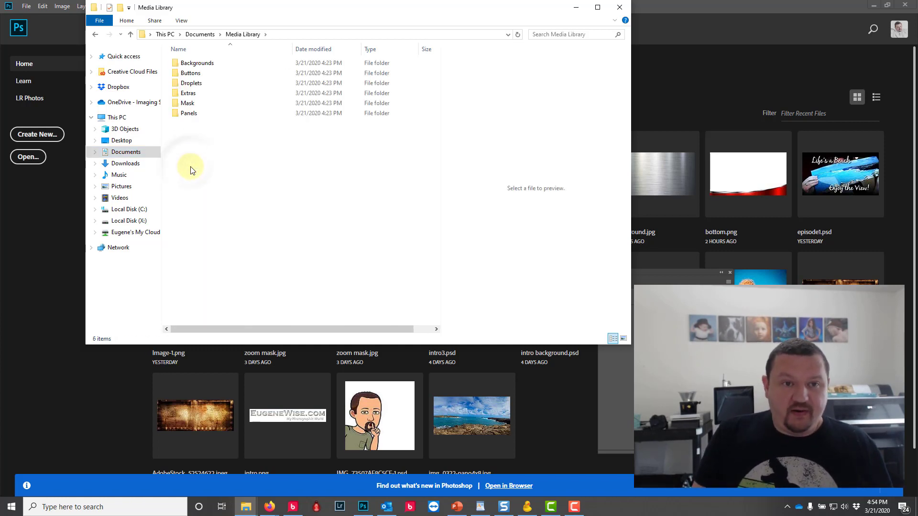
{"action": "left_click", "coordinate": [196, 65]}
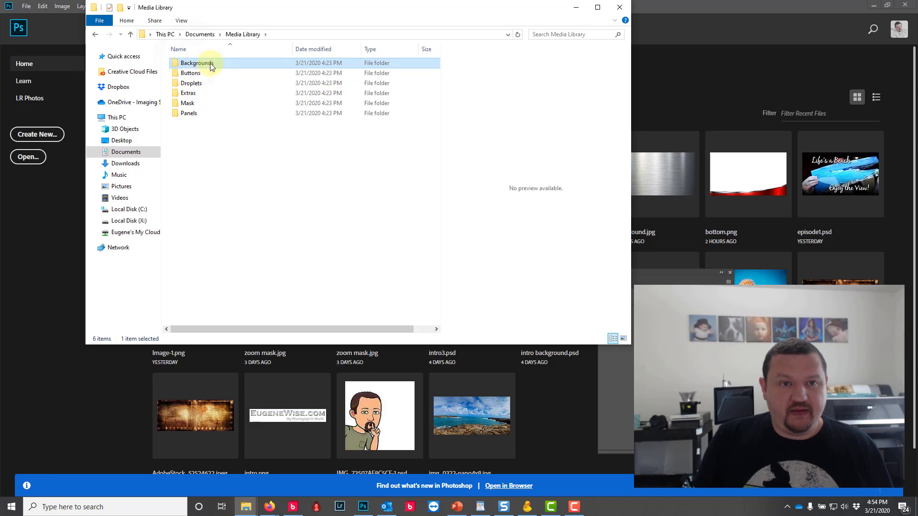
{"action": "double_click", "coordinate": [205, 65]}
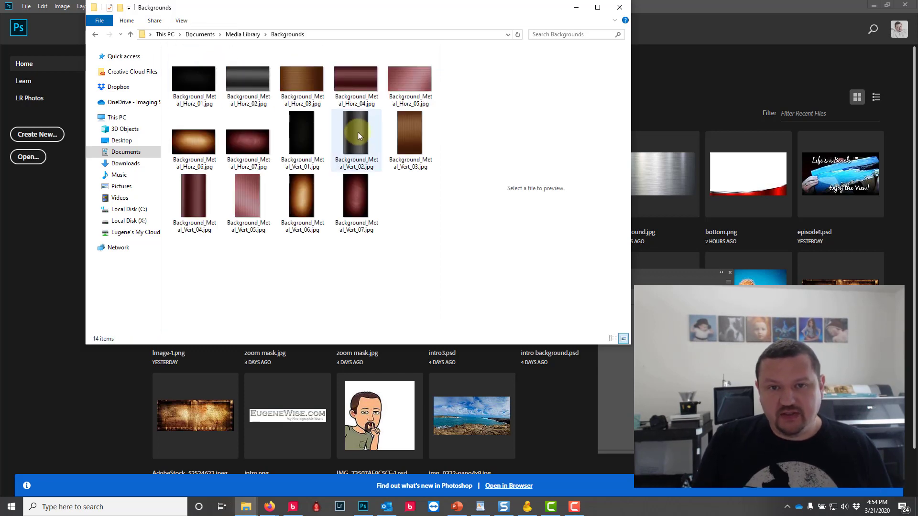
- Open Background_Metal_Vert_02.jpg from the Backgrounds folder in Photoshop and minimize the File Explorer window
{"action": "left_click", "coordinate": [358, 132]}
{"action": "left_click", "coordinate": [402, 128]}
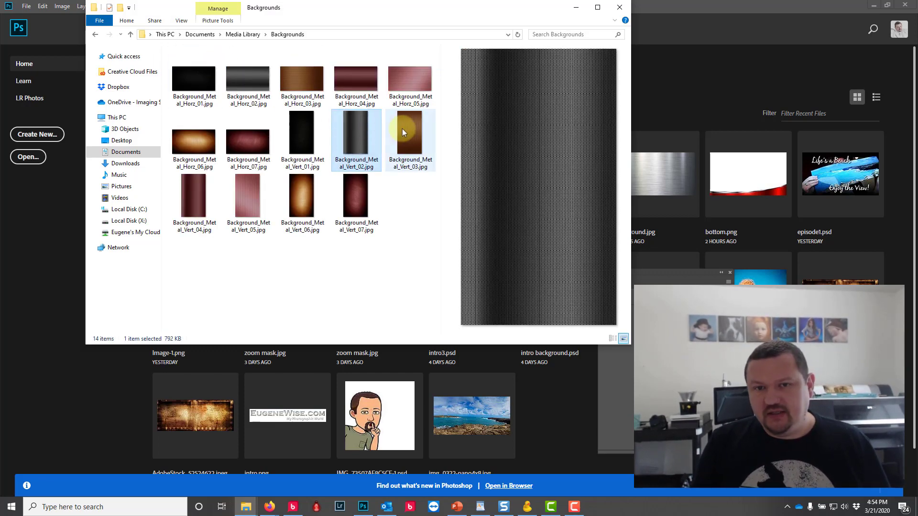
{"action": "left_click", "coordinate": [350, 127]}
{"action": "left_click_drag", "start_coordinate": [349, 128], "coordinate": [684, 37]}
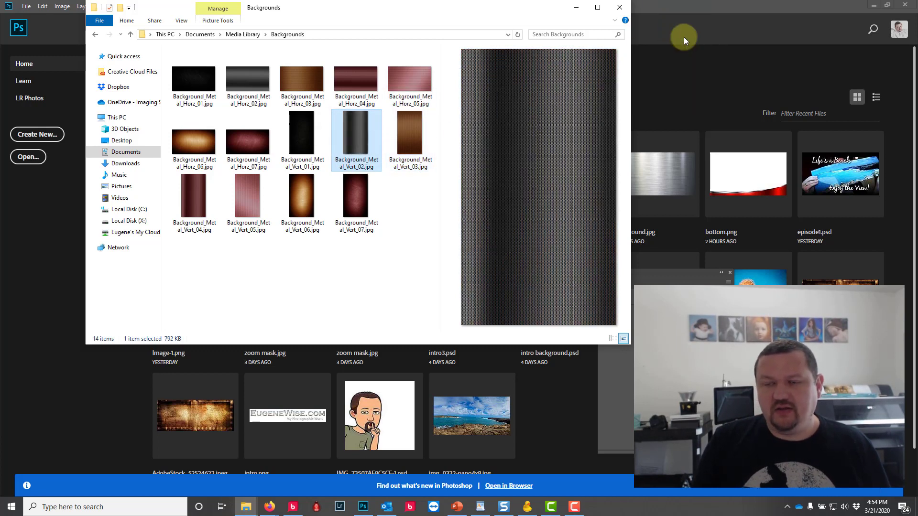
{"action": "left_click", "coordinate": [576, 7]}
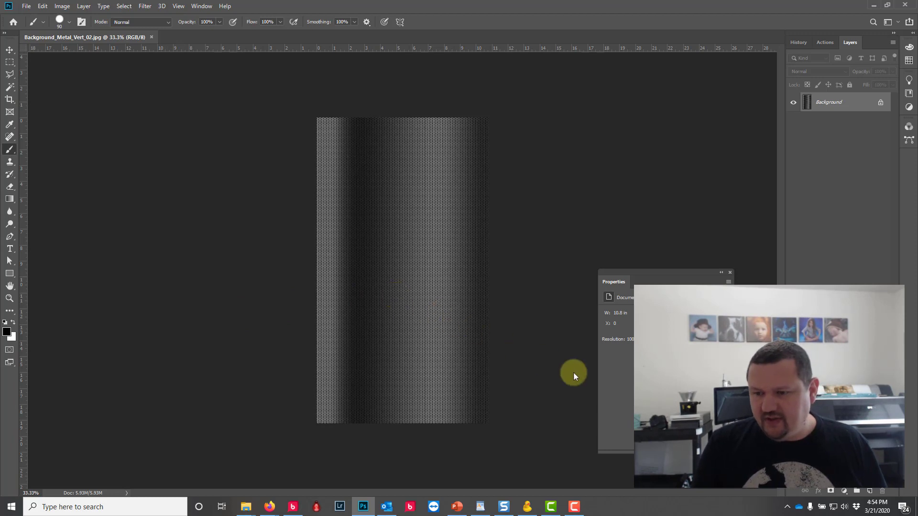
- Add a blue Solid Color fill layer (RGB 4, 51, 187) over the metal background and set its blend mode to Soft Light
{"action": "left_click", "coordinate": [844, 491]}
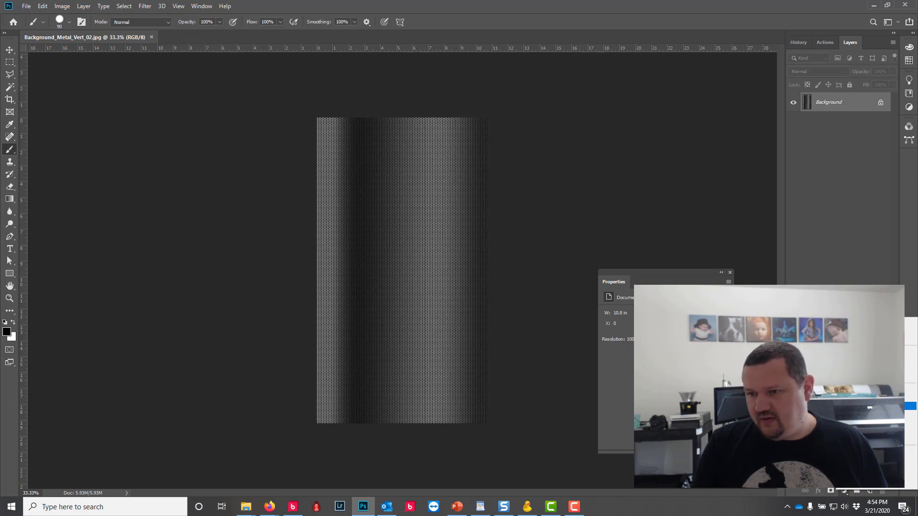
{"action": "left_click", "coordinate": [910, 324]}
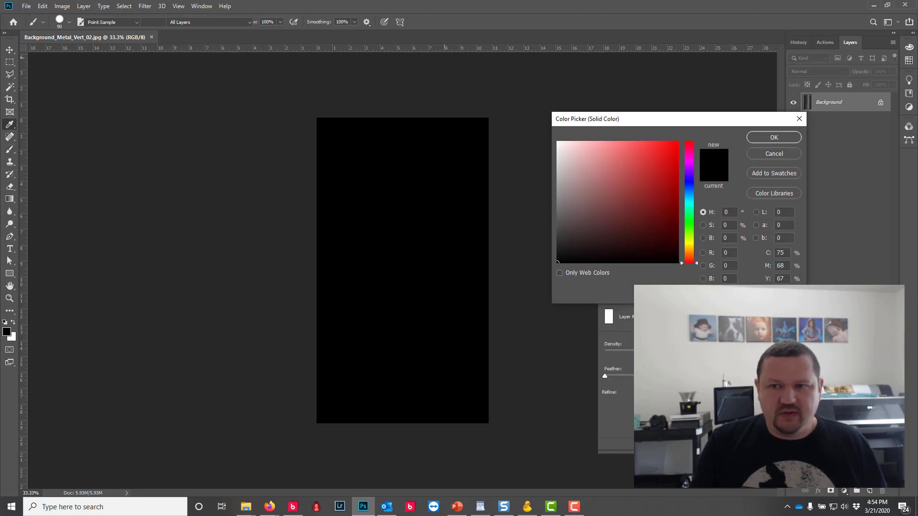
{"action": "left_click", "coordinate": [688, 187]}
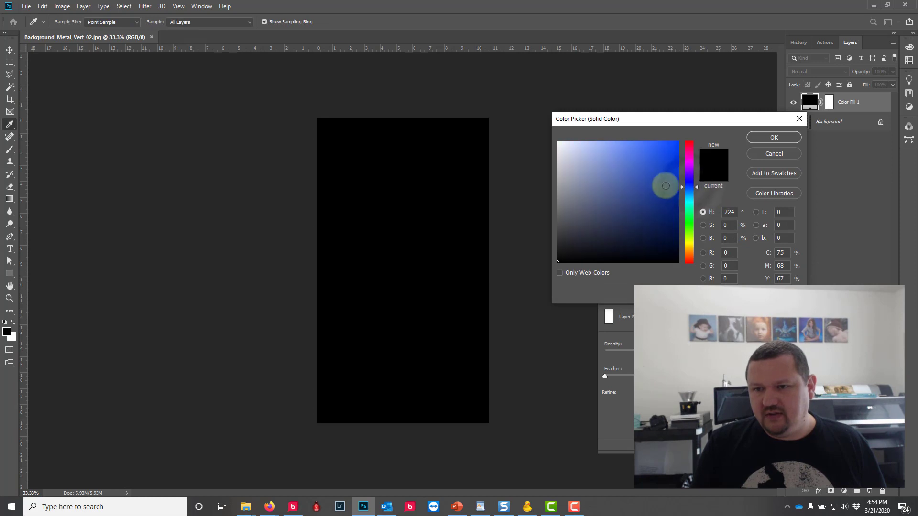
{"action": "mouse_move", "coordinate": [665, 186]}
{"action": "left_mouse_down"}
{"action": "mouse_move", "coordinate": [661, 205]}
{"action": "mouse_move", "coordinate": [677, 175]}
{"action": "left_mouse_up"}
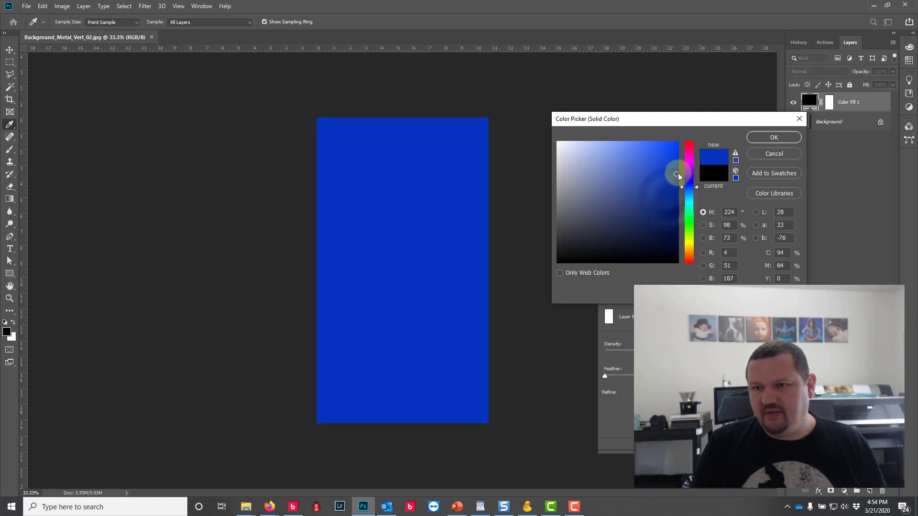
{"action": "left_click", "coordinate": [761, 139]}
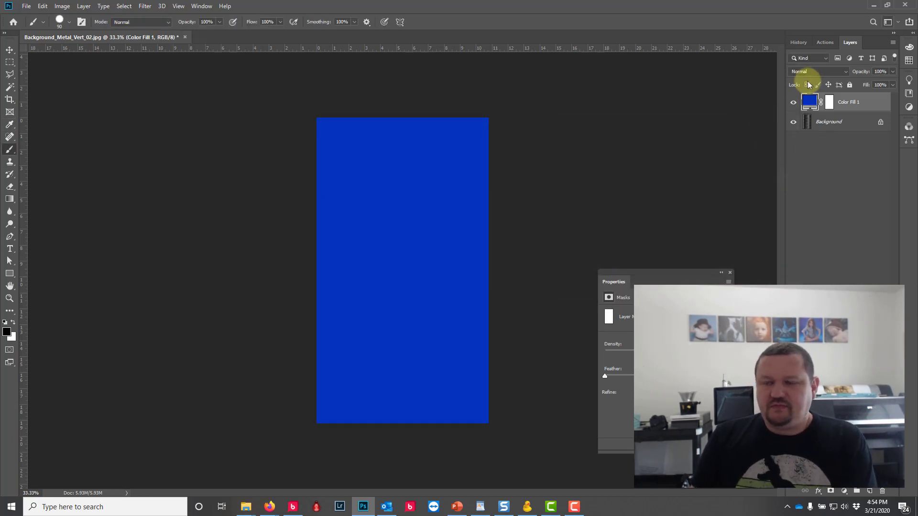
{"action": "left_click", "coordinate": [819, 71]}
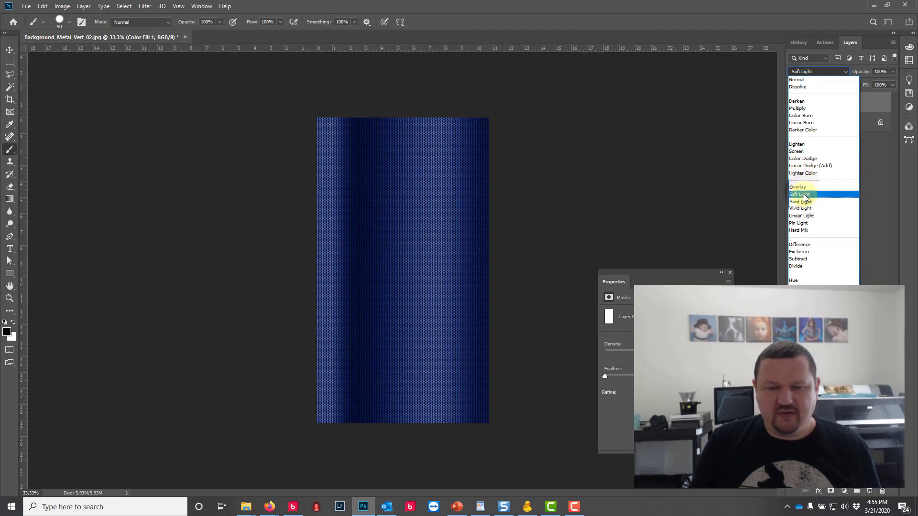
{"action": "left_click", "coordinate": [804, 194]}
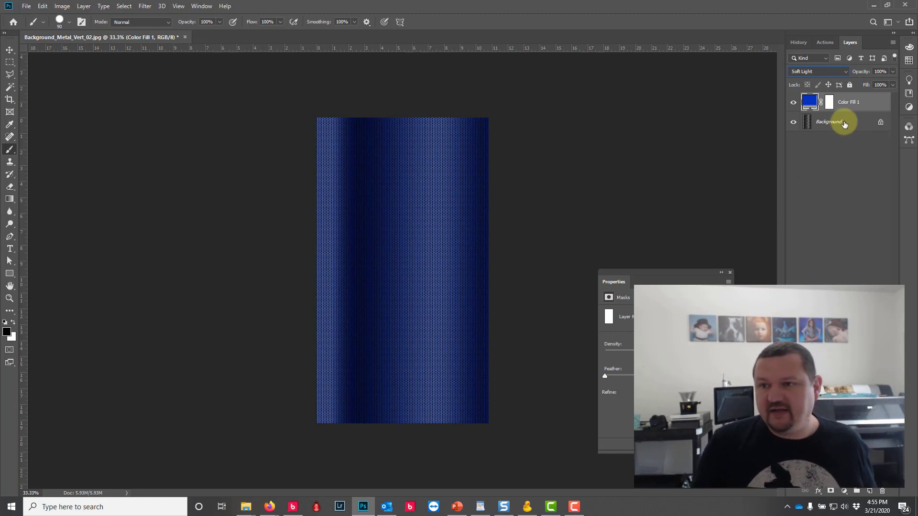
- Change the Color Fill 1 layer to a muted blue (RGB 124, 142, 193) and merge it down into the Background layer
{"action": "double_click", "coordinate": [810, 103]}
{"action": "left_click", "coordinate": [637, 154]}
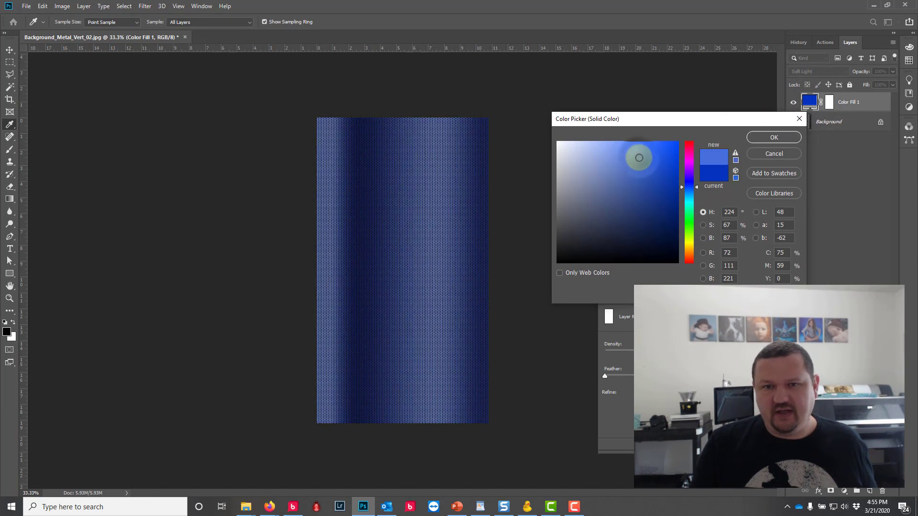
{"action": "left_click", "coordinate": [617, 165]}
{"action": "left_click", "coordinate": [616, 156]}
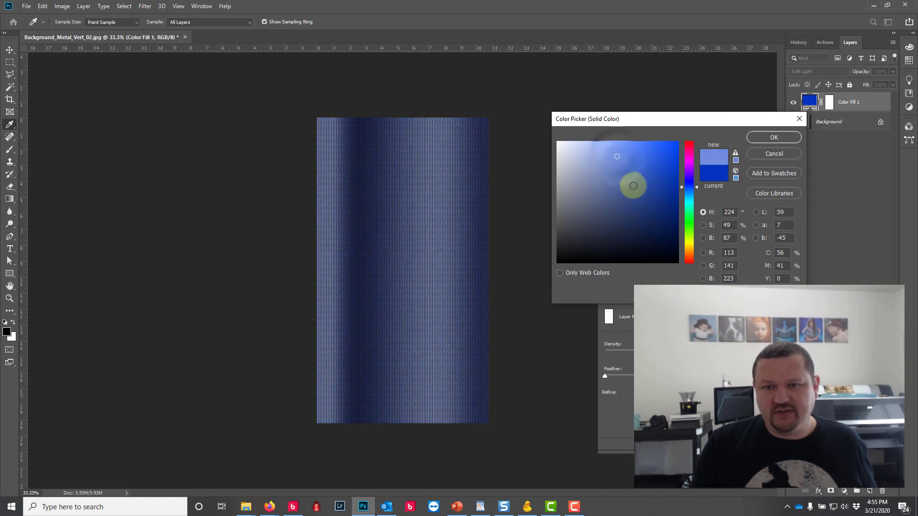
{"action": "left_click", "coordinate": [626, 198]}
{"action": "left_click", "coordinate": [601, 172]}
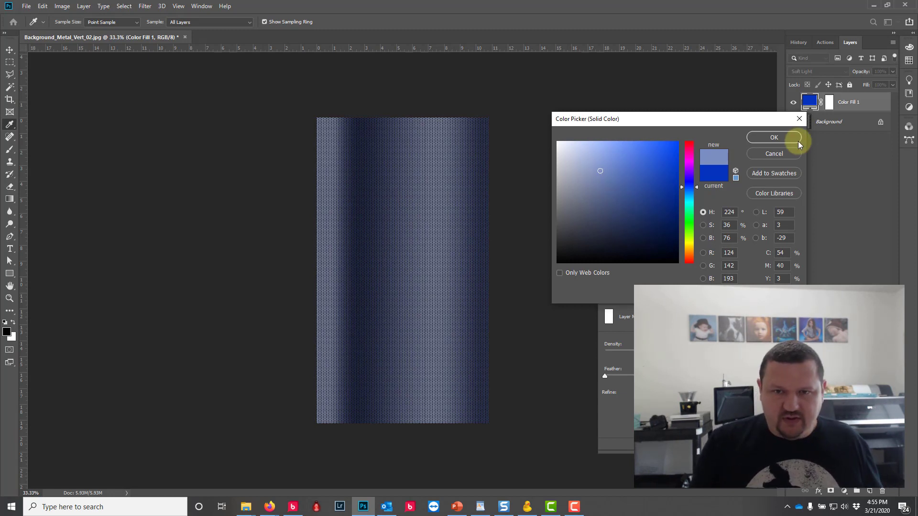
{"action": "left_click", "coordinate": [773, 138]}
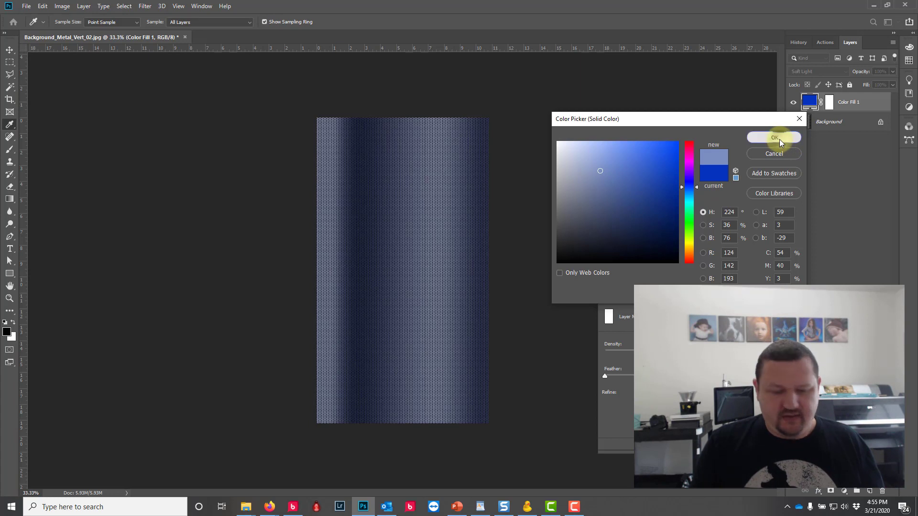
{"action": "key", "text": "ctrl+e"}
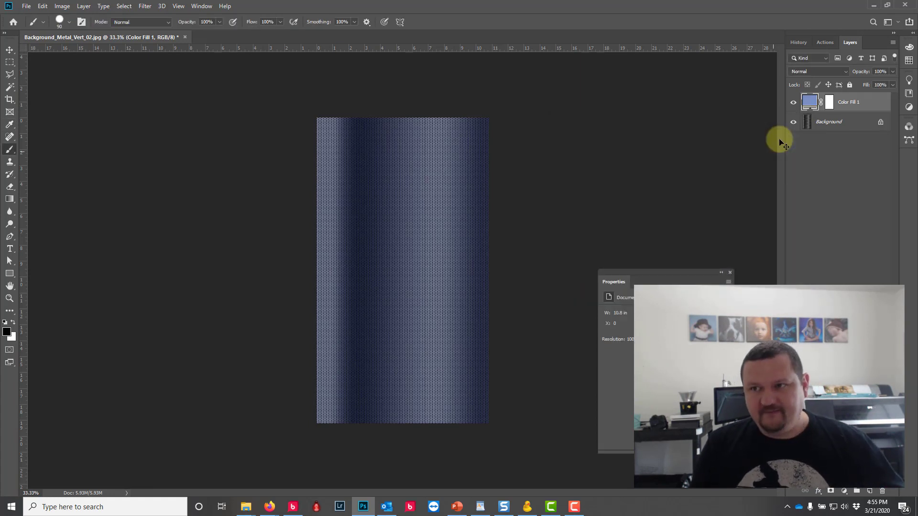
- Save the recolored image as a new JPEG named Background_Metal_Vert_02b.jpg in the Backgrounds folder at High quality
{"action": "left_click", "coordinate": [27, 6]}
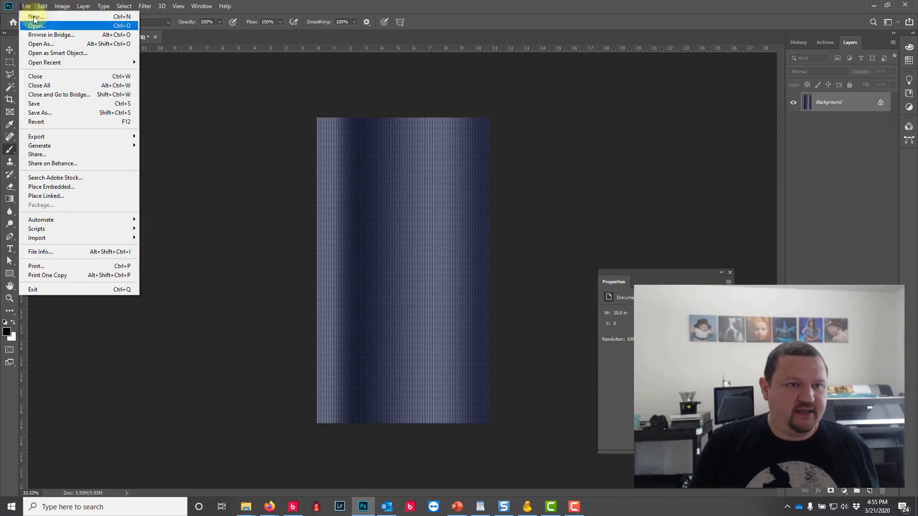
{"action": "left_click", "coordinate": [70, 113]}
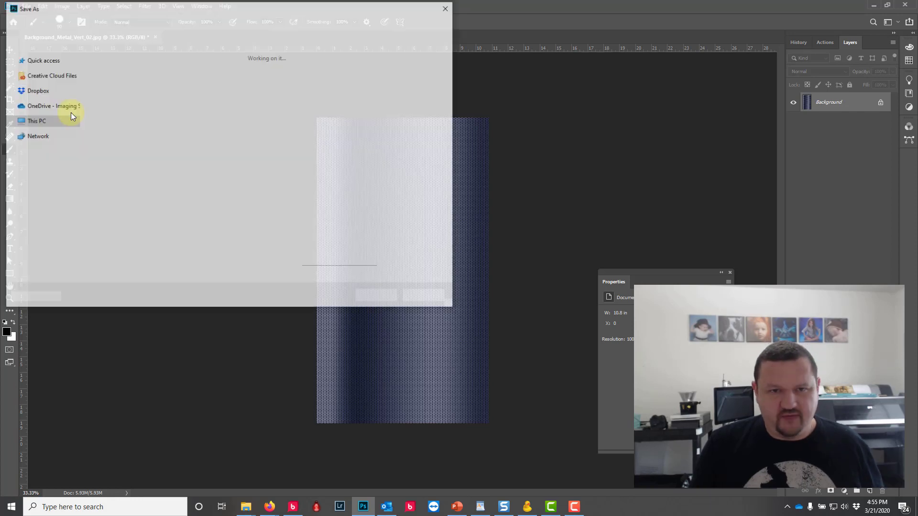
{"action": "left_click", "coordinate": [134, 208]}
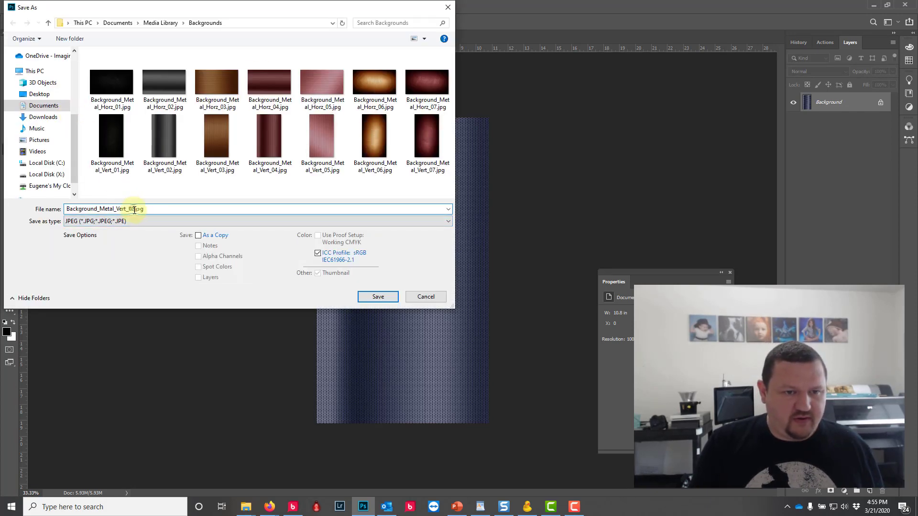
{"action": "type", "text": "b"}
{"action": "key", "text": "Return"}
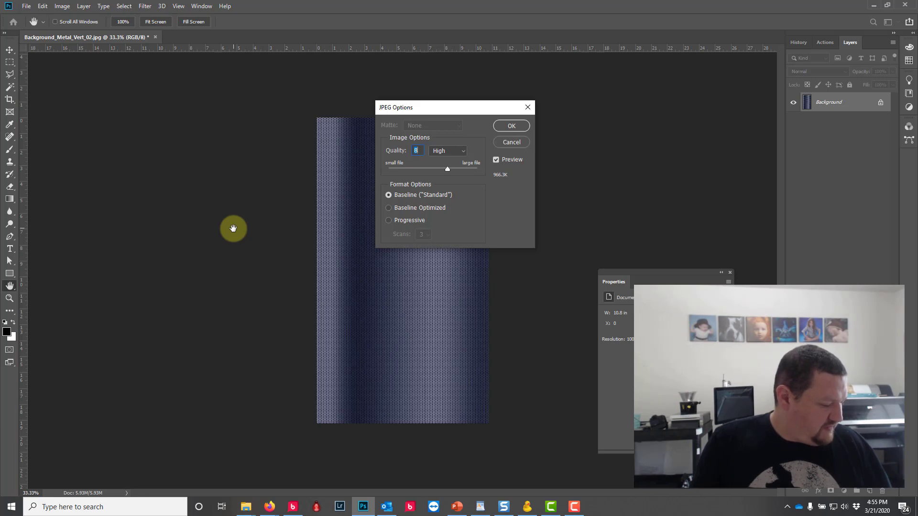
{"action": "left_click", "coordinate": [511, 126]}
{"action": "key", "text": "b"}
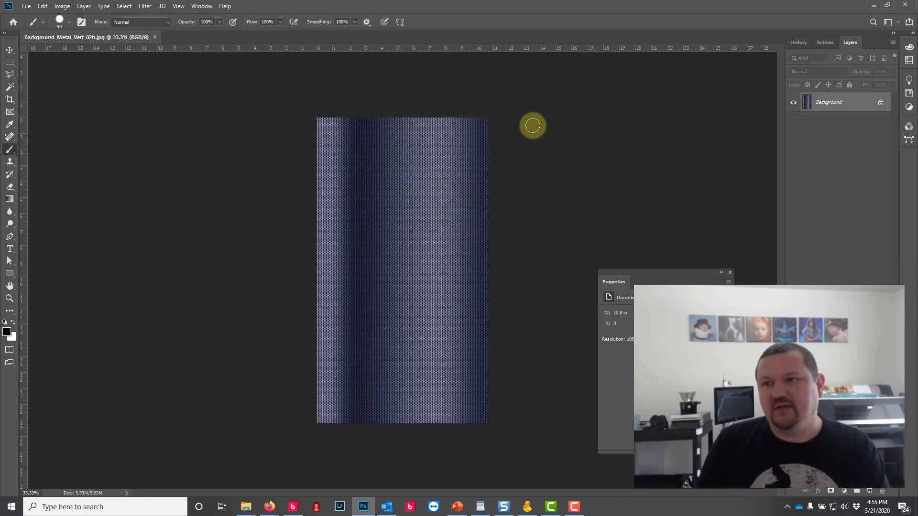
- Minimize Photoshop, switch to Darkroom Booth and open the rainbow "Tap the Screen to Begin" screen template for editing
{"action": "left_click", "coordinate": [875, 6]}
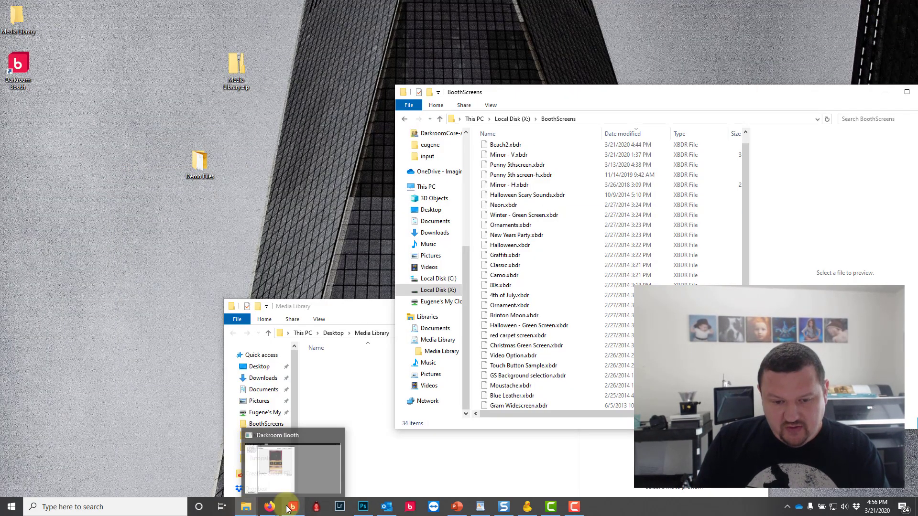
{"action": "left_click", "coordinate": [325, 469]}
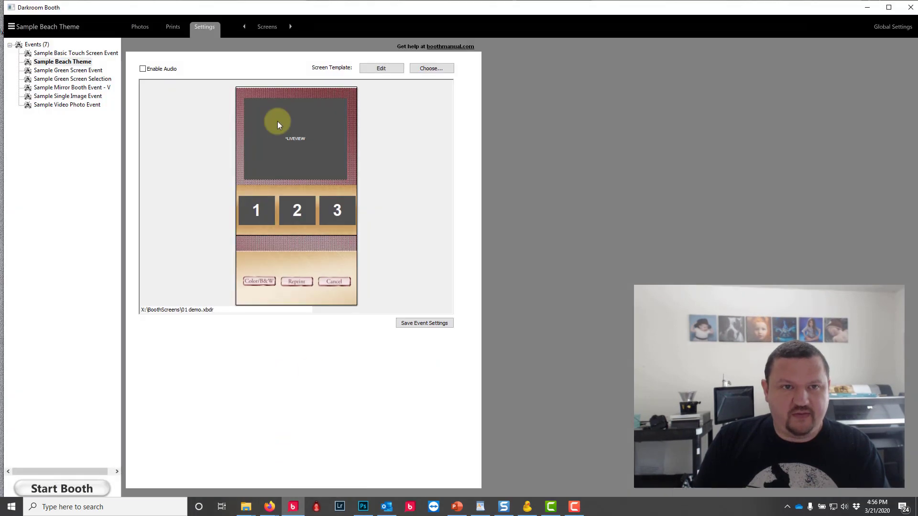
{"action": "left_click", "coordinate": [263, 22]}
{"action": "left_click", "coordinate": [291, 68]}
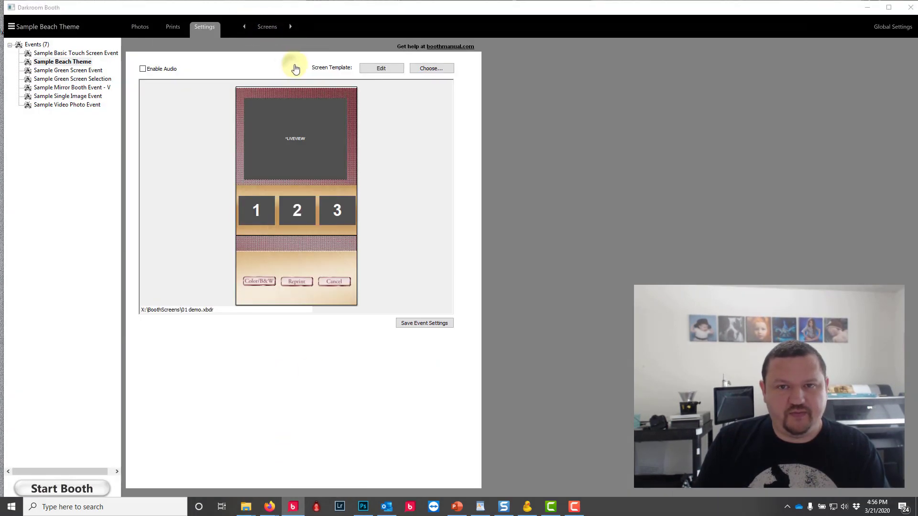
{"action": "left_click", "coordinate": [390, 70]}
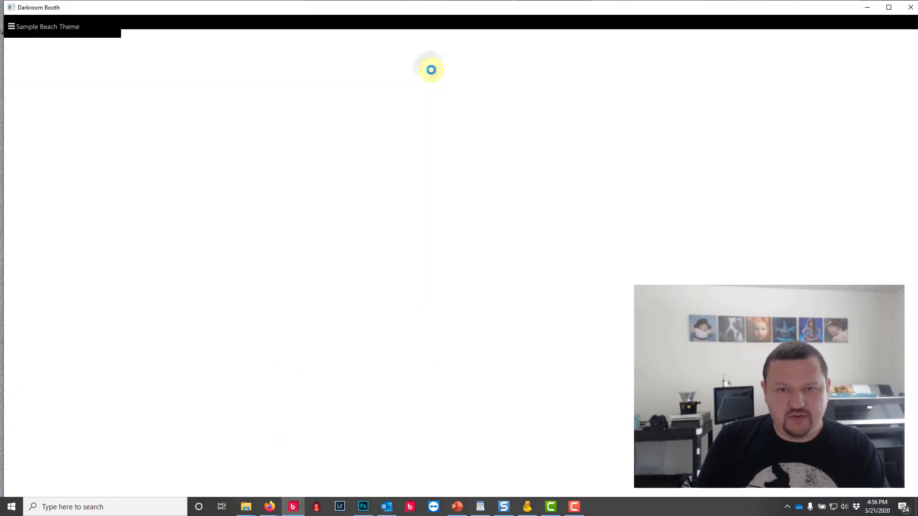
{"action": "left_click", "coordinate": [591, 277]}
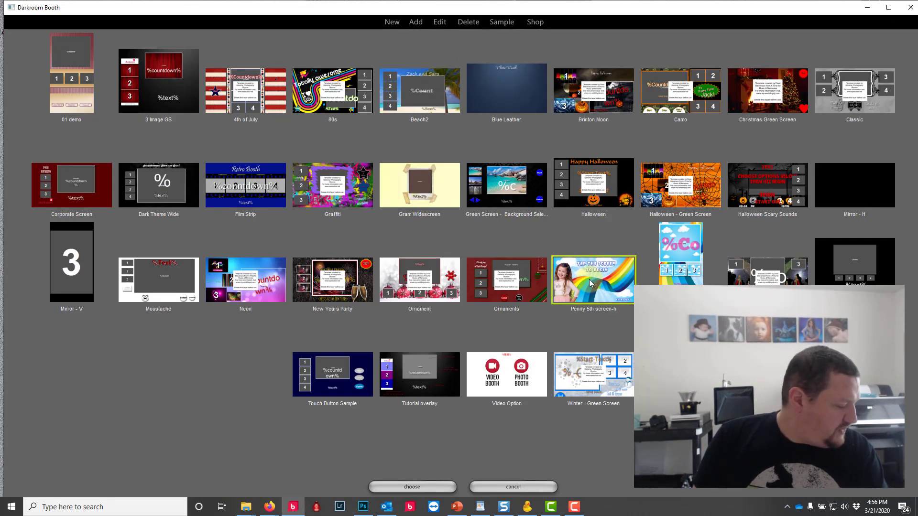
{"action": "double_click", "coordinate": [589, 280]}
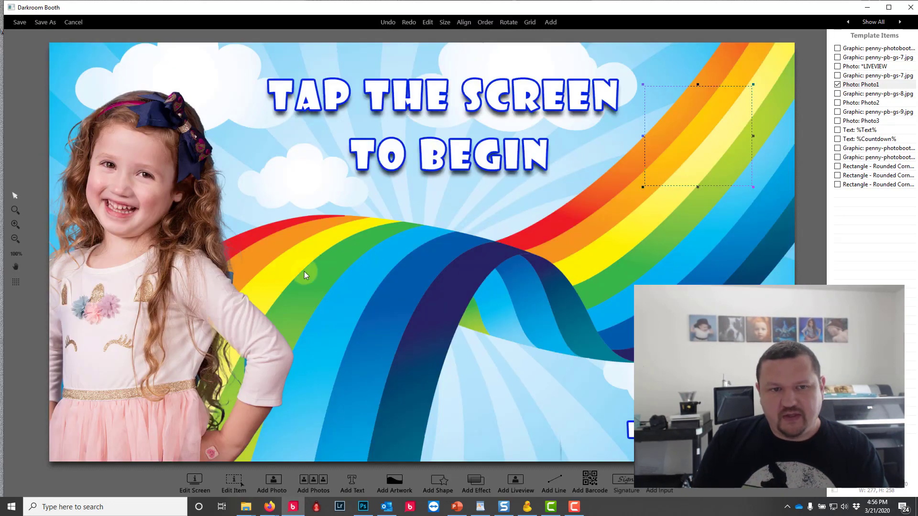
- Select the full-screen background graphic with the girl and check its When Shown setting, leaving its properties unchanged
{"action": "left_click", "coordinate": [170, 267]}
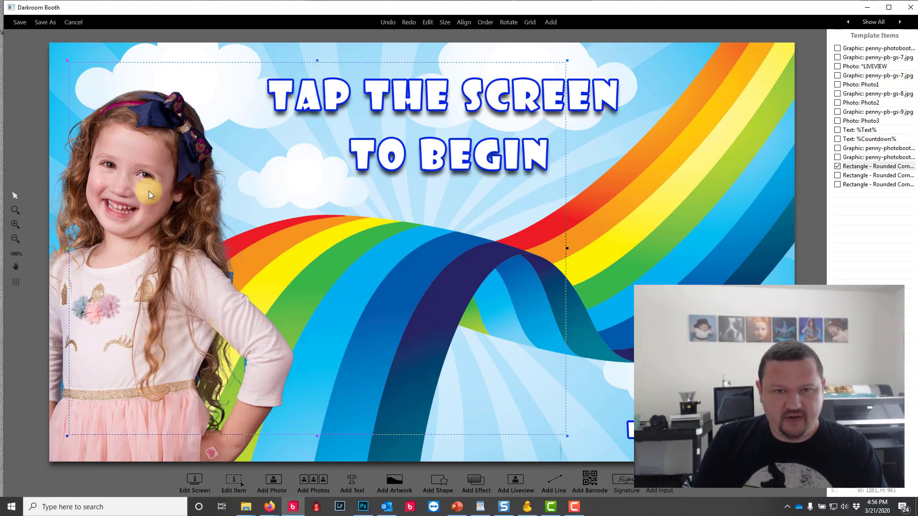
{"action": "left_click", "coordinate": [117, 443]}
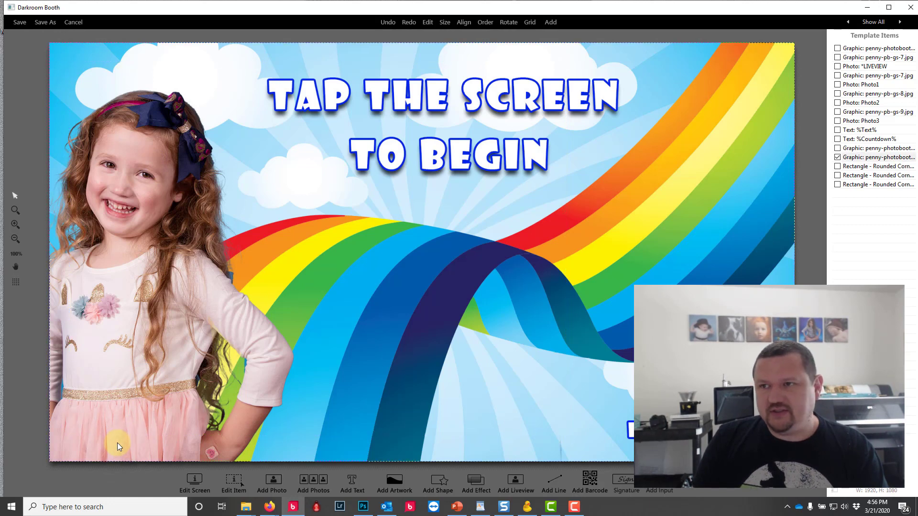
{"action": "double_click", "coordinate": [882, 158]}
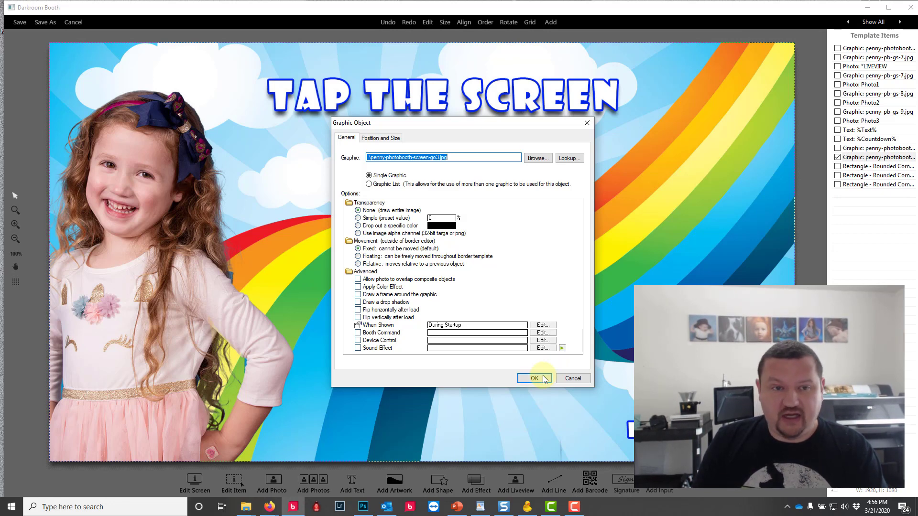
{"action": "left_click", "coordinate": [573, 379]}
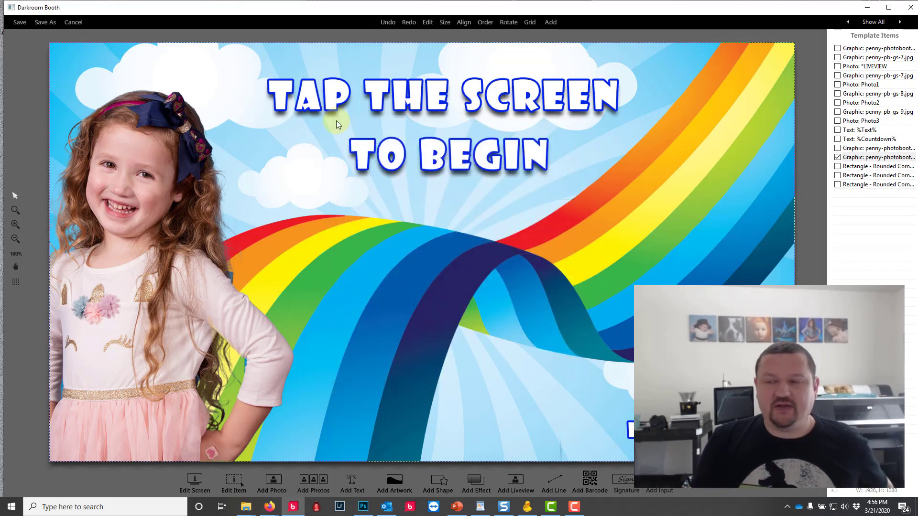
- Show the template in Attract Mode and inspect the properties of the startup background graphic and the PNG overlay graphic without changing them
{"action": "left_click", "coordinate": [901, 24]}
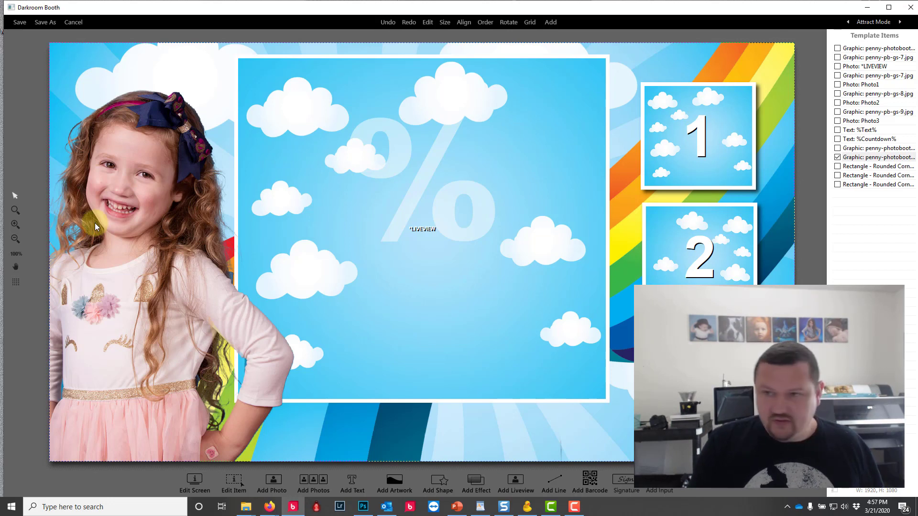
{"action": "left_click", "coordinate": [877, 151]}
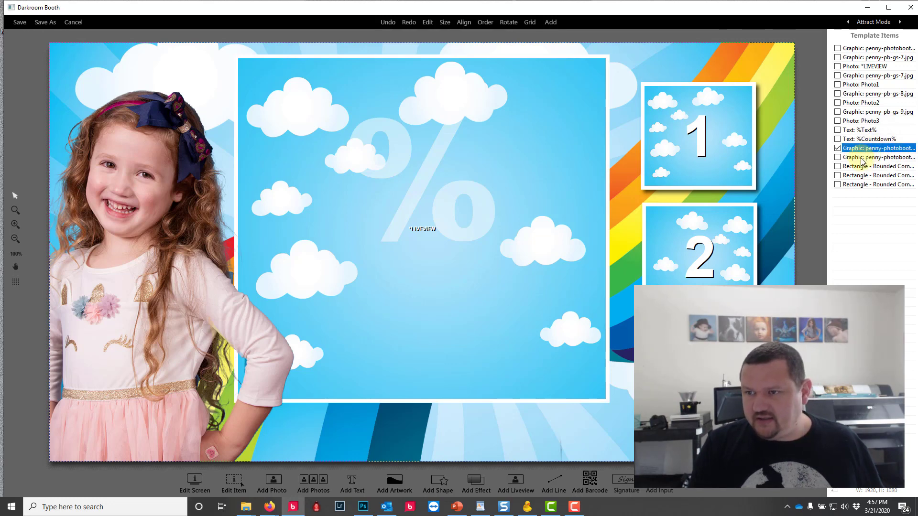
{"action": "double_click", "coordinate": [861, 159]}
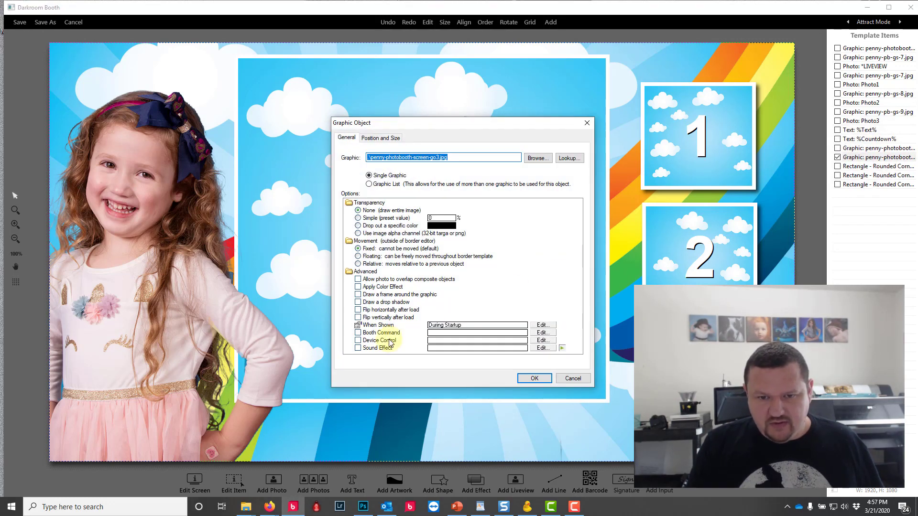
{"action": "left_click", "coordinate": [575, 378]}
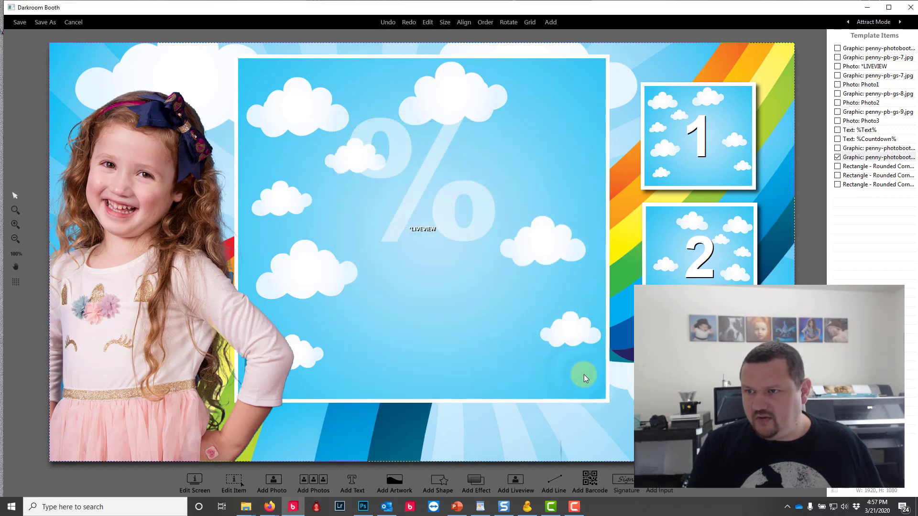
{"action": "double_click", "coordinate": [872, 149]}
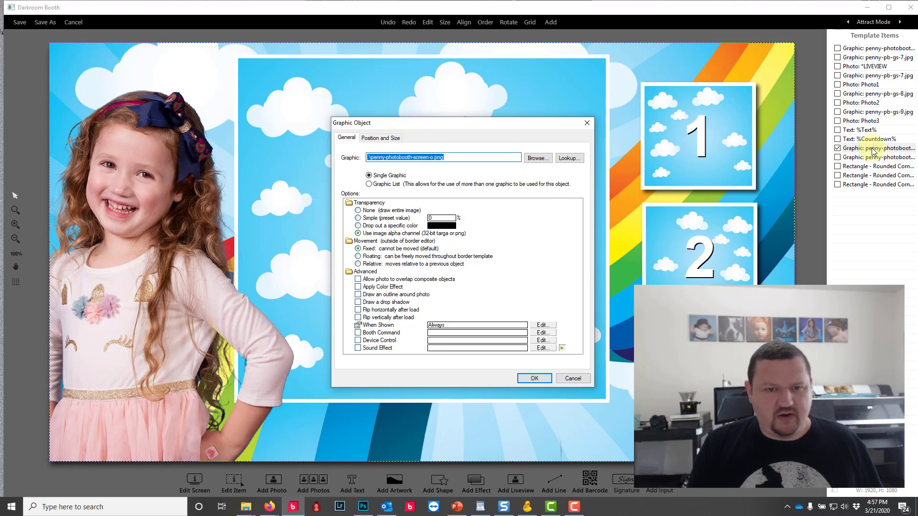
{"action": "left_click", "coordinate": [573, 378]}
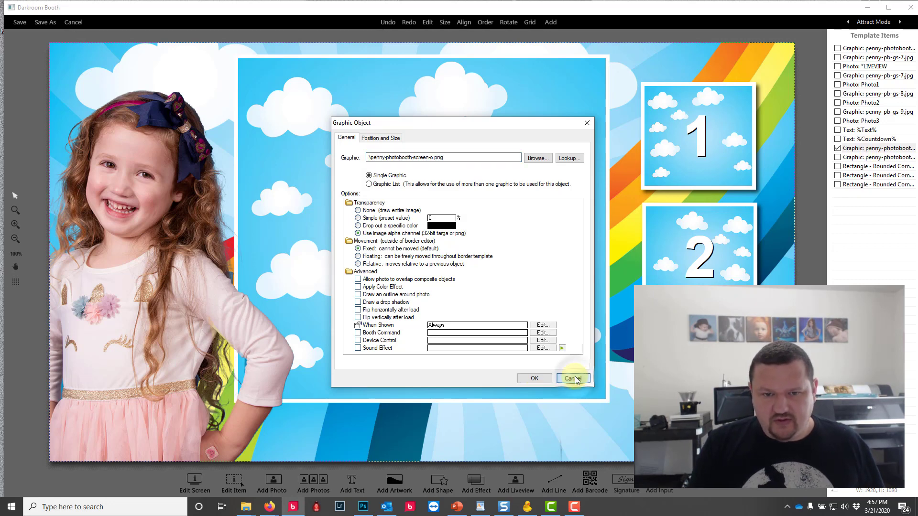
{"action": "left_click", "coordinate": [434, 159]}
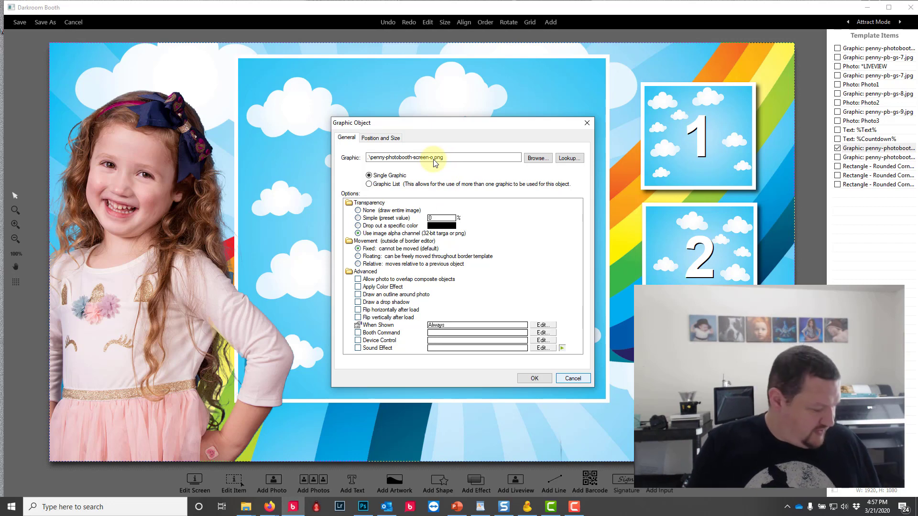
{"action": "left_click", "coordinate": [573, 377]}
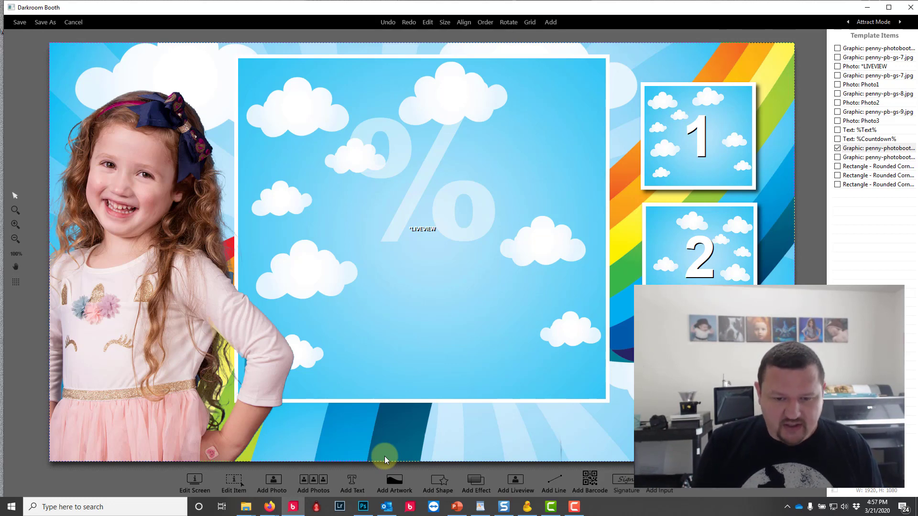
- Add a centered Cooper Black text object, size 20, with the girl's first name in possessive form followed by "B-day"
{"action": "left_click", "coordinate": [353, 481]}
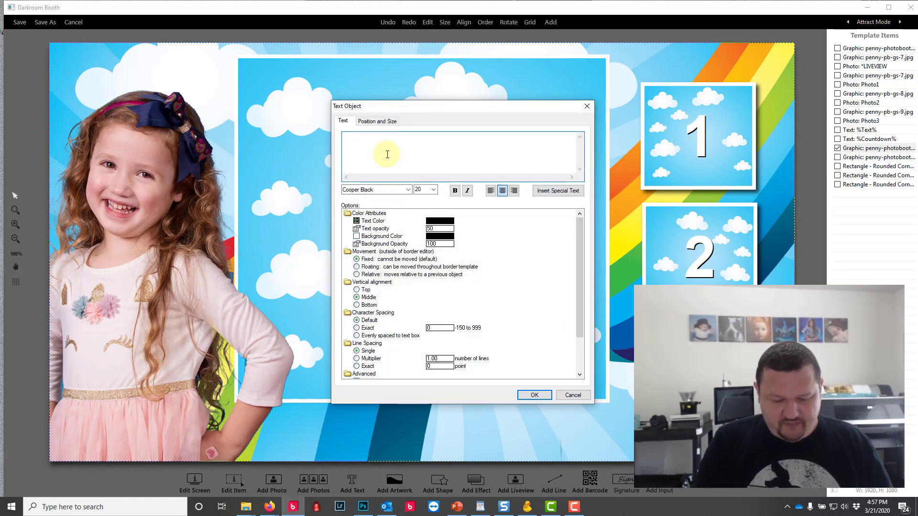
{"action": "type", "text": "Penn"}
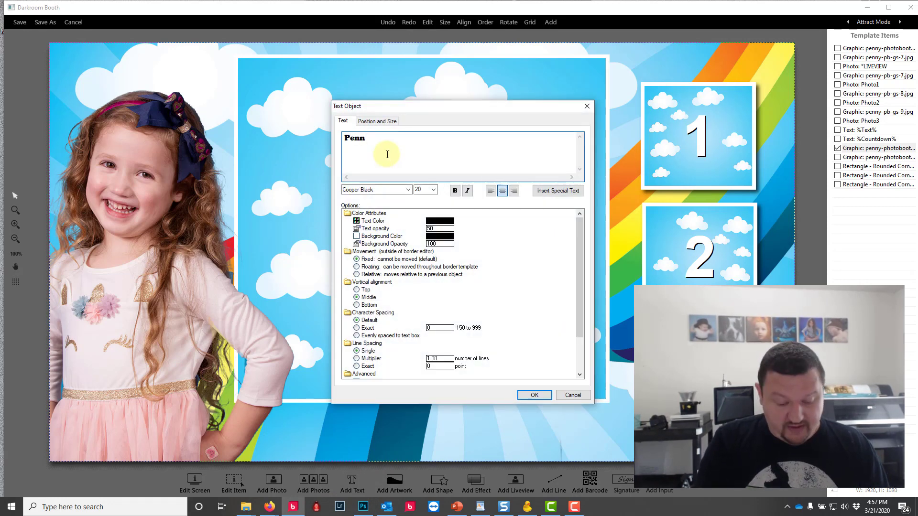
{"action": "key", "text": "BackSpace"}
{"action": "key", "text": "BackSpace"}
{"action": "key", "text": "BackSpace"}
{"action": "key", "text": "BackSpace"}
{"action": "type", "text": "P"}
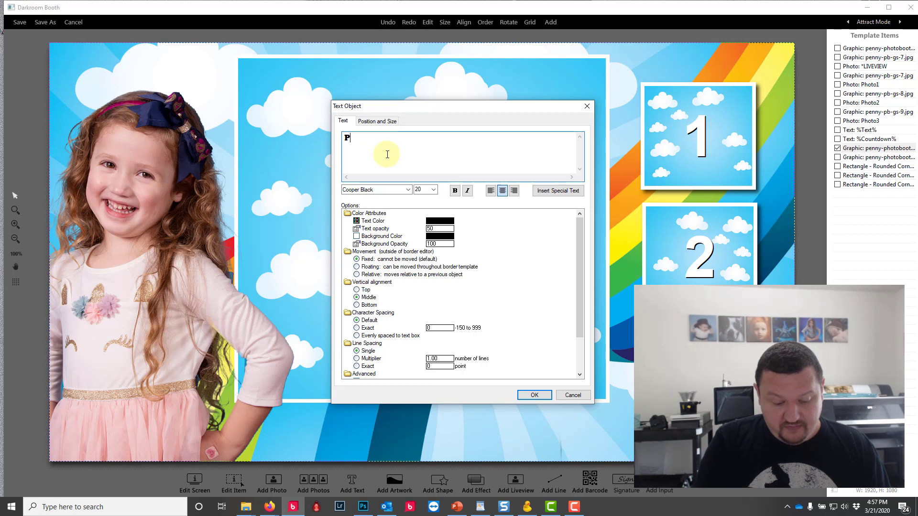
{"action": "type", "text": "enny"}
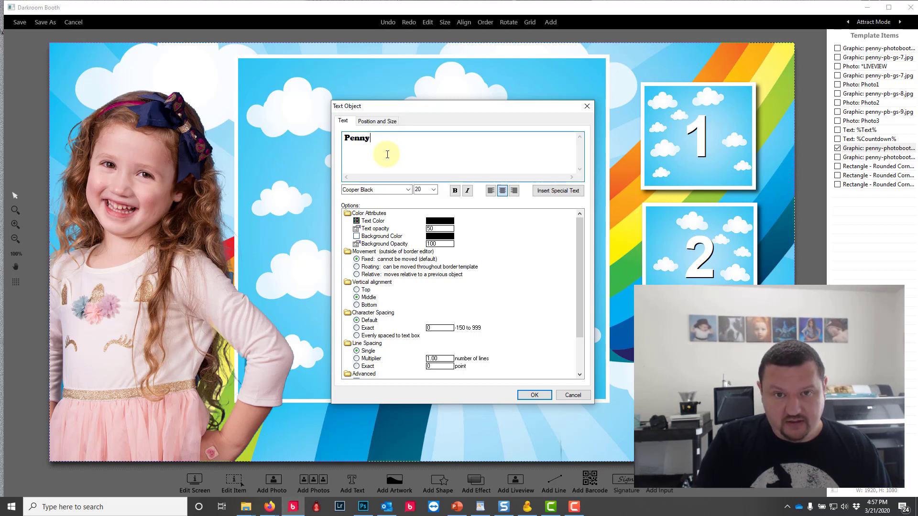
{"action": "type", "text": "'s B-"}
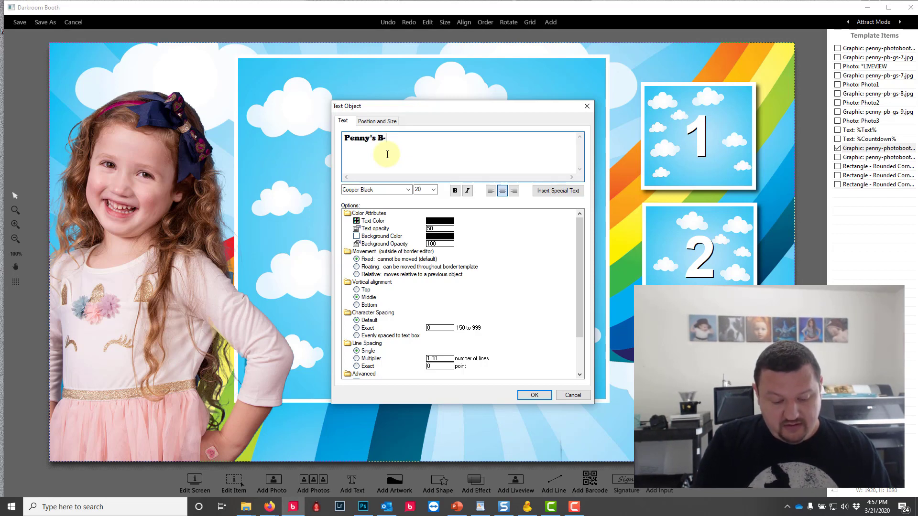
{"action": "type", "text": "day"}
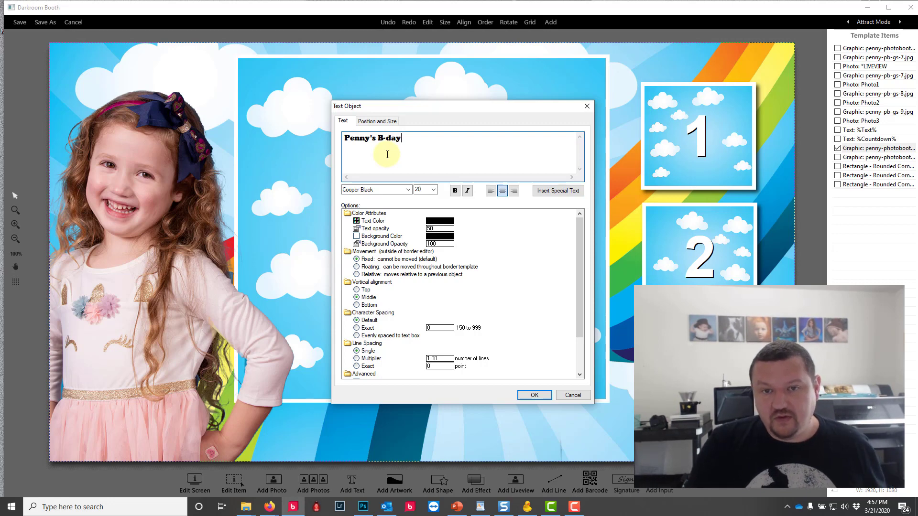
{"action": "left_click", "coordinate": [536, 395]}
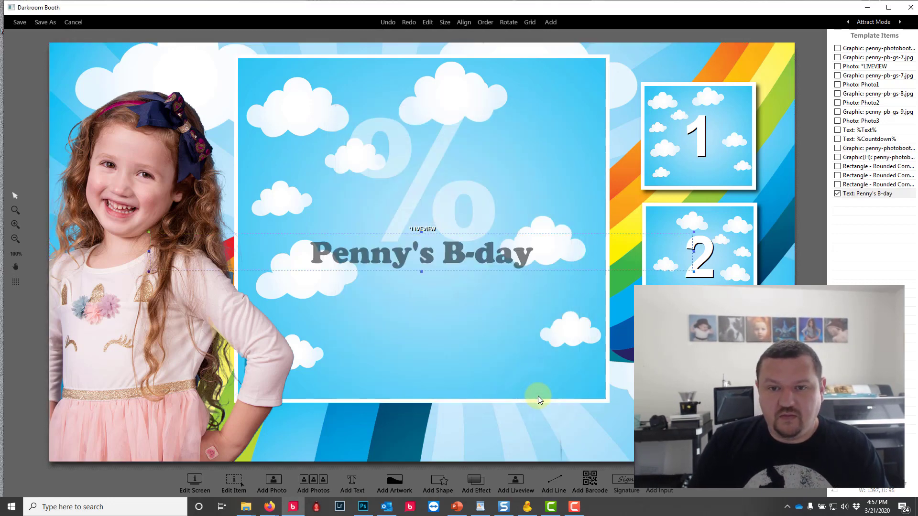
- Show all template items and move the birthday text above the "Tap the Screen" heading
{"action": "left_click", "coordinate": [847, 24]}
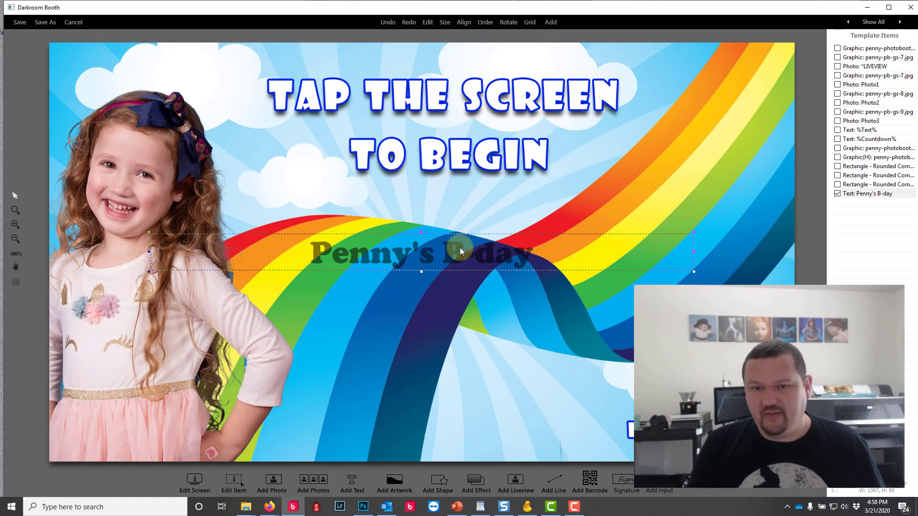
{"action": "left_click_drag", "start_coordinate": [452, 243], "coordinate": [455, 62]}
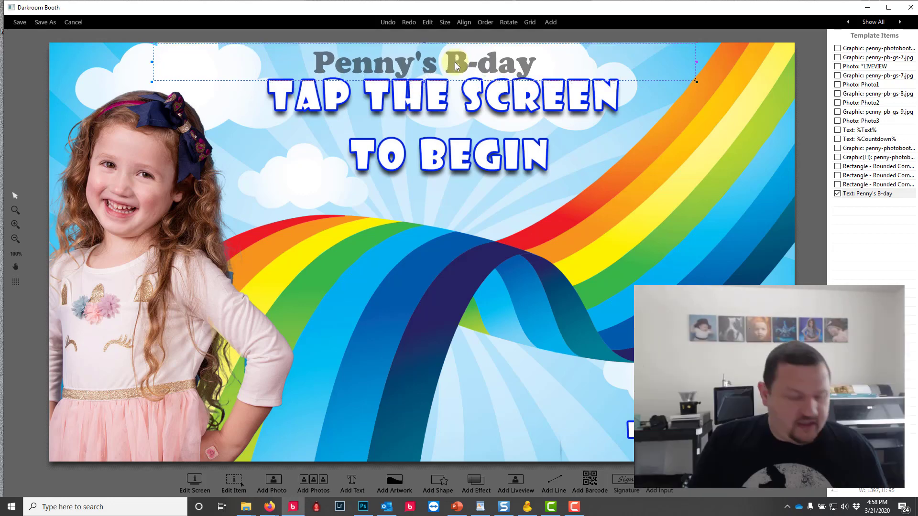
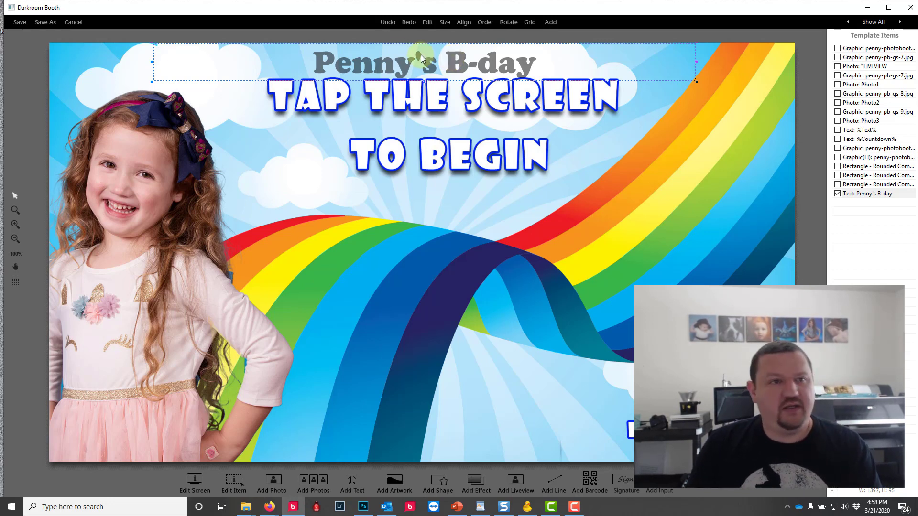
- Leave the screen editor without saving the changes and close the screen template gallery without choosing a template
{"action": "left_click", "coordinate": [77, 22]}
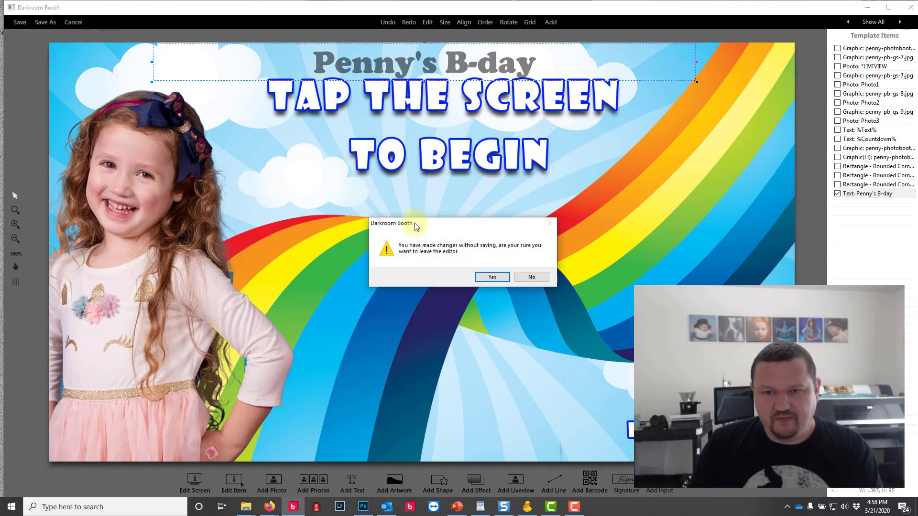
{"action": "left_click", "coordinate": [492, 277]}
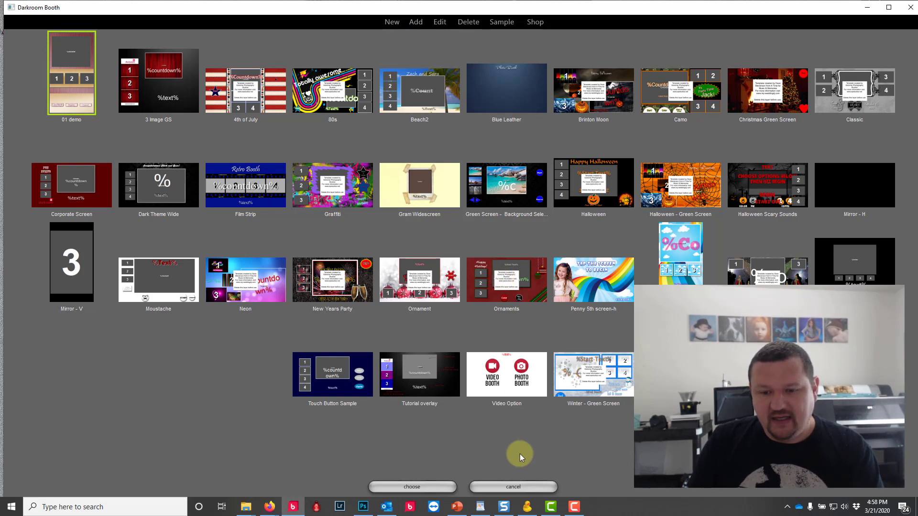
{"action": "left_click", "coordinate": [523, 485]}
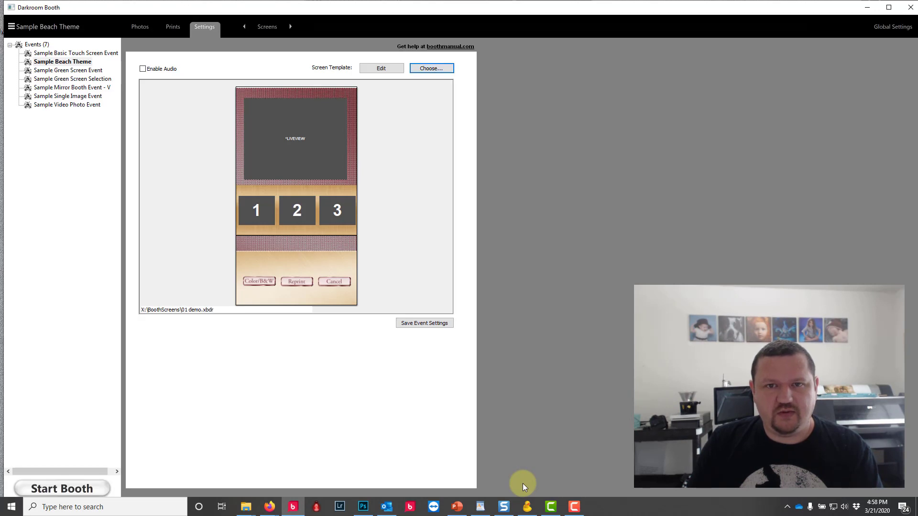
- Go to the event's Output settings and open the template gallery for the 4x6 print
{"action": "left_click", "coordinate": [275, 25]}
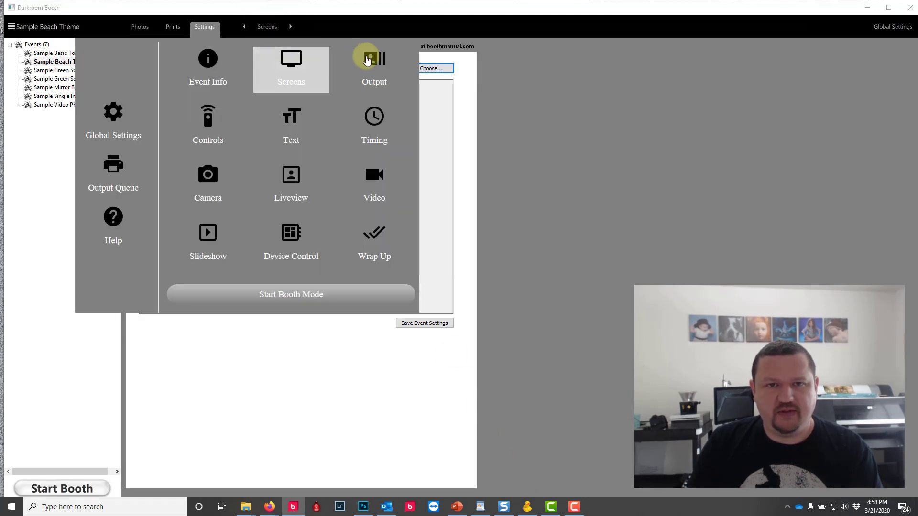
{"action": "left_click", "coordinate": [374, 63]}
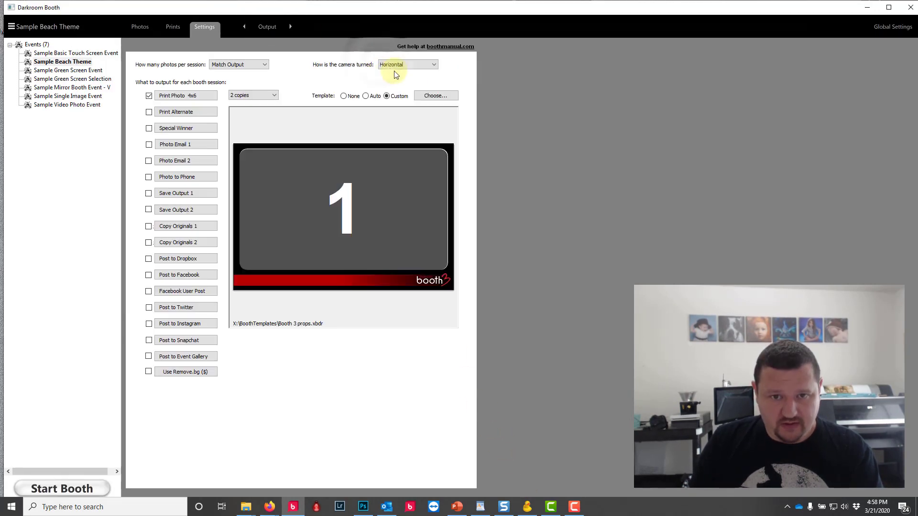
{"action": "left_click", "coordinate": [436, 96]}
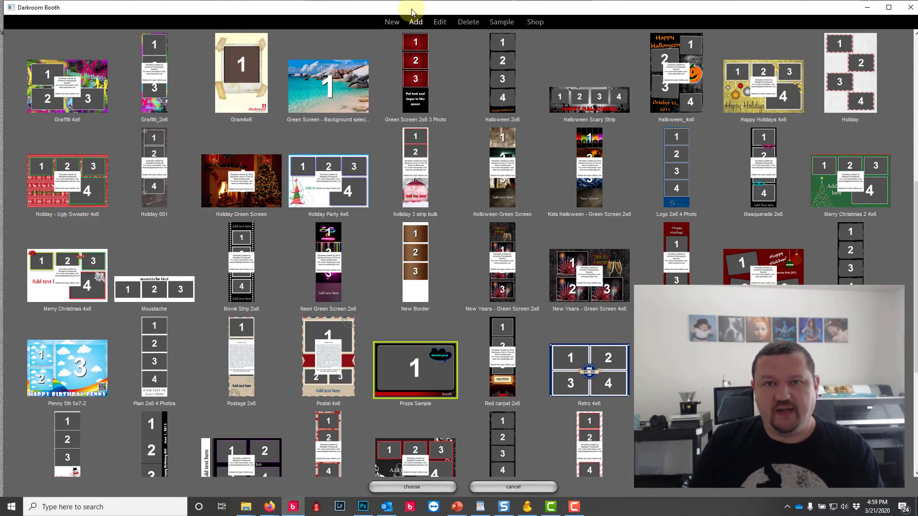
- Create a new print template with the 4x6 page size and set its orientation to horizontal
{"action": "left_click", "coordinate": [384, 22]}
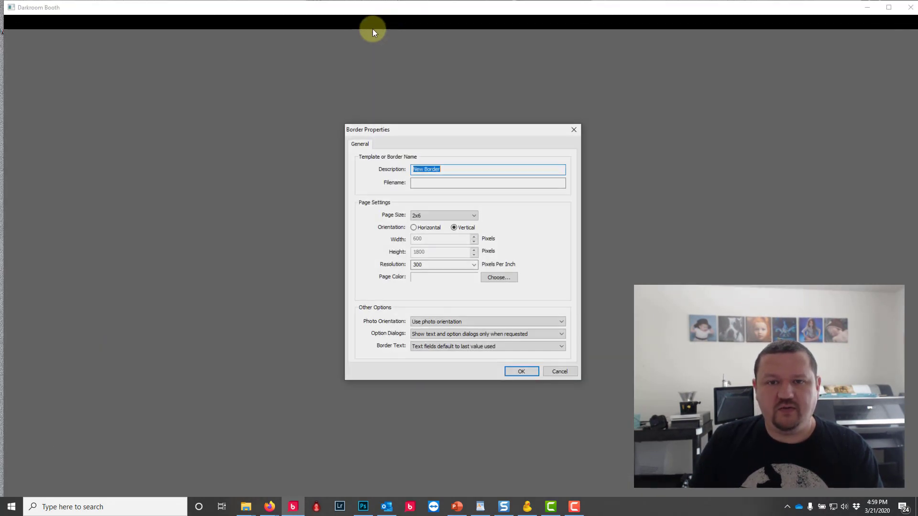
{"action": "left_click", "coordinate": [442, 215]}
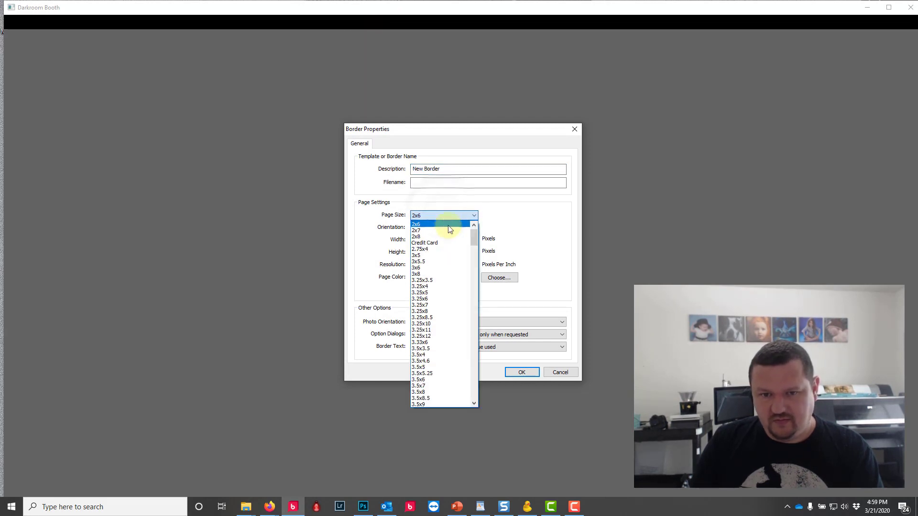
{"action": "scroll", "coordinate": [475, 308], "scroll_direction": "down", "scroll_amount": 5}
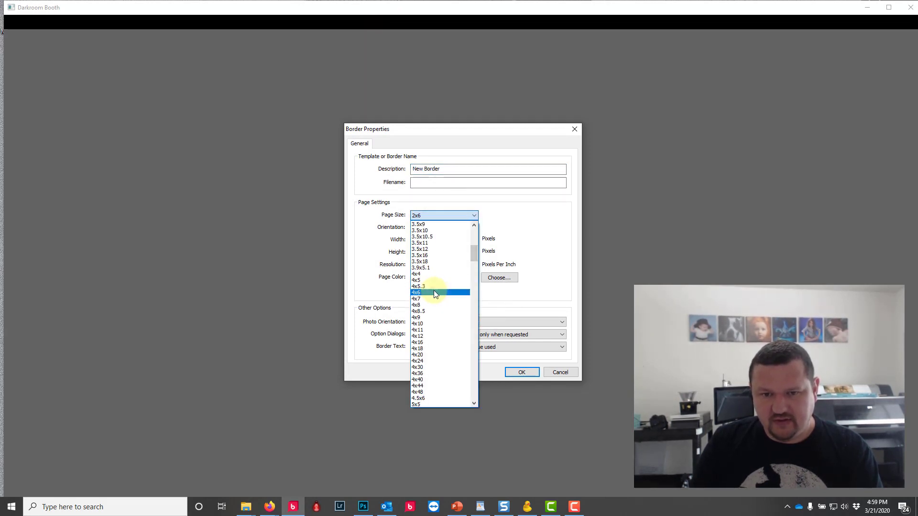
{"action": "left_click", "coordinate": [434, 291]}
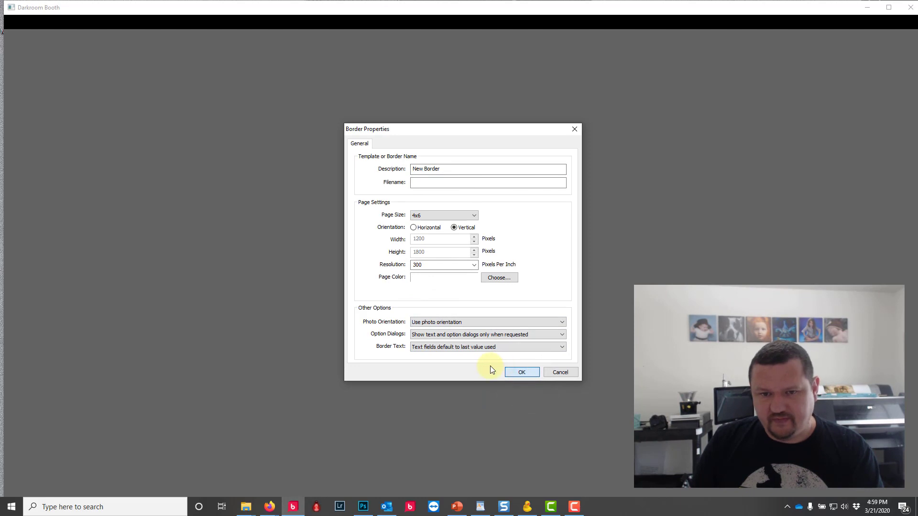
{"action": "left_click", "coordinate": [523, 372]}
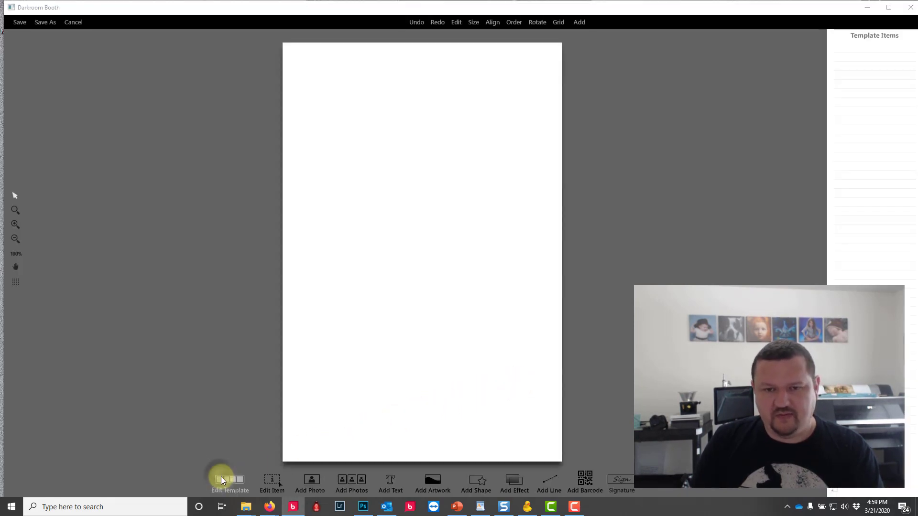
{"action": "left_click", "coordinate": [221, 477]}
{"action": "left_click", "coordinate": [424, 231]}
{"action": "left_click", "coordinate": [523, 372]}
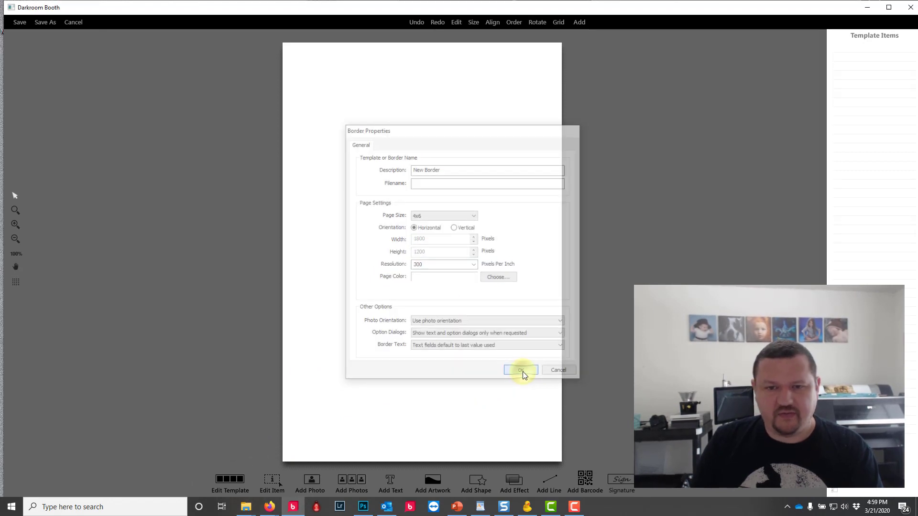
- Add Background_Metal_Horz_05.jpg from the Media Library's Backgrounds folder to the blank template as a single graphic
{"action": "left_click", "coordinate": [432, 479]}
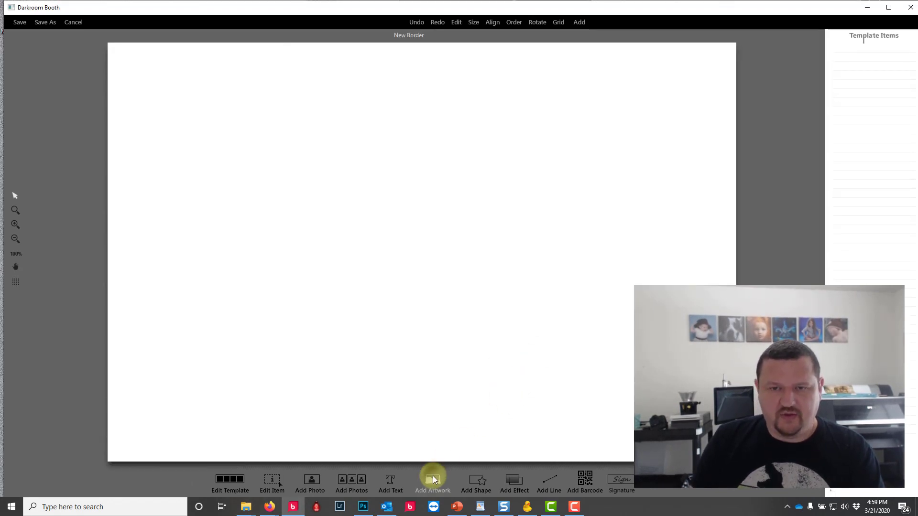
{"action": "left_click", "coordinate": [535, 160]}
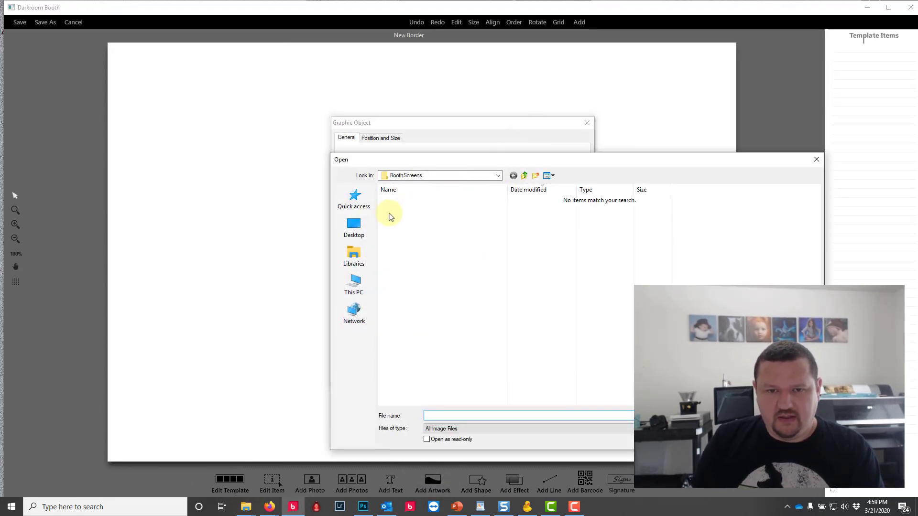
{"action": "left_click", "coordinate": [358, 228]}
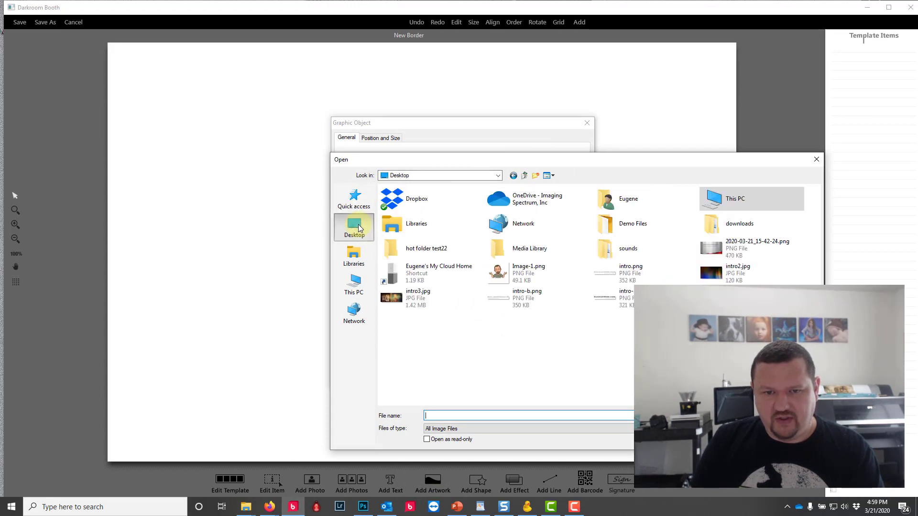
{"action": "left_click", "coordinate": [354, 253]}
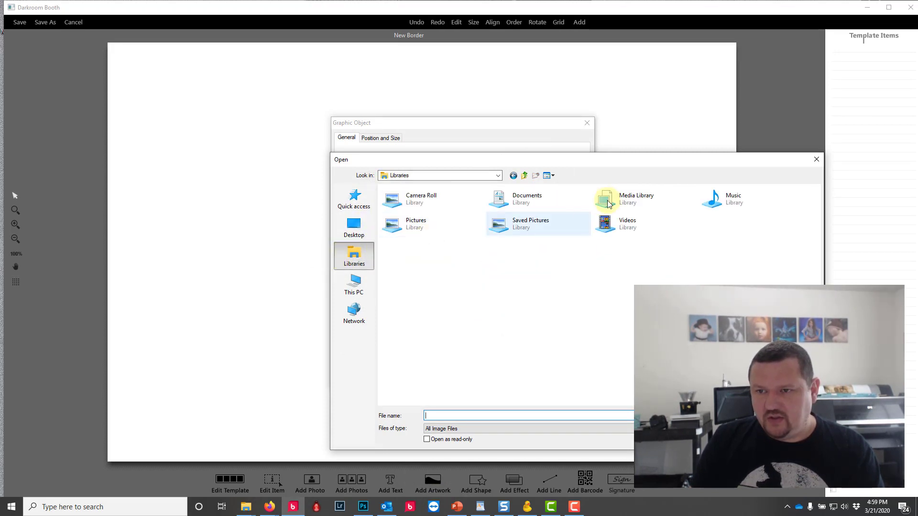
{"action": "double_click", "coordinate": [607, 203]}
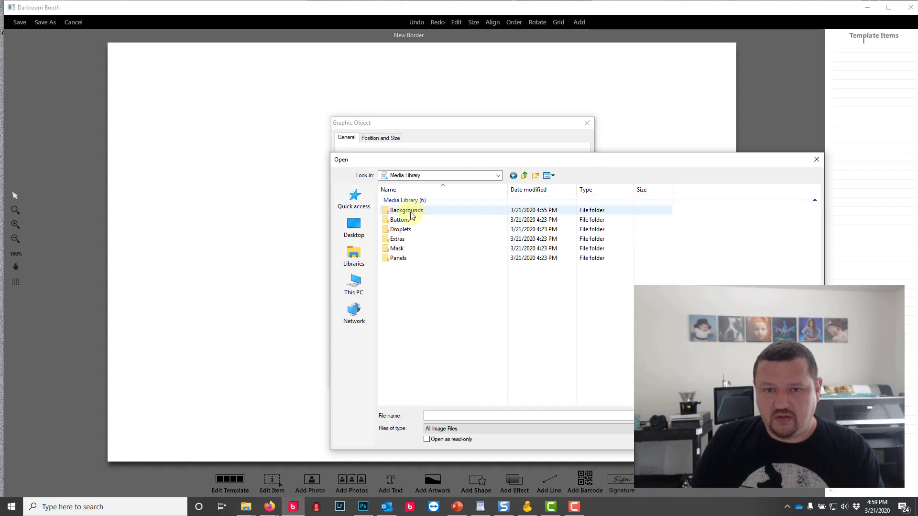
{"action": "double_click", "coordinate": [406, 211]}
{"action": "left_click", "coordinate": [603, 220]}
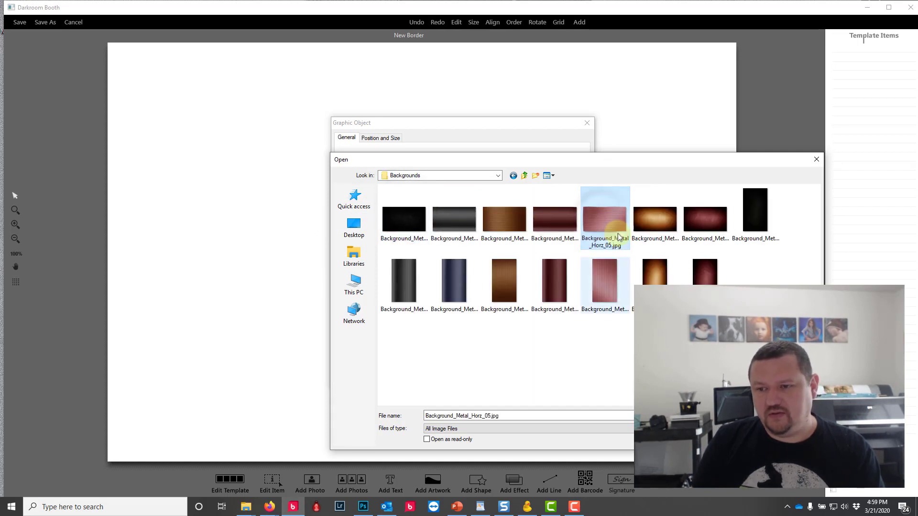
{"action": "left_click", "coordinate": [795, 415]}
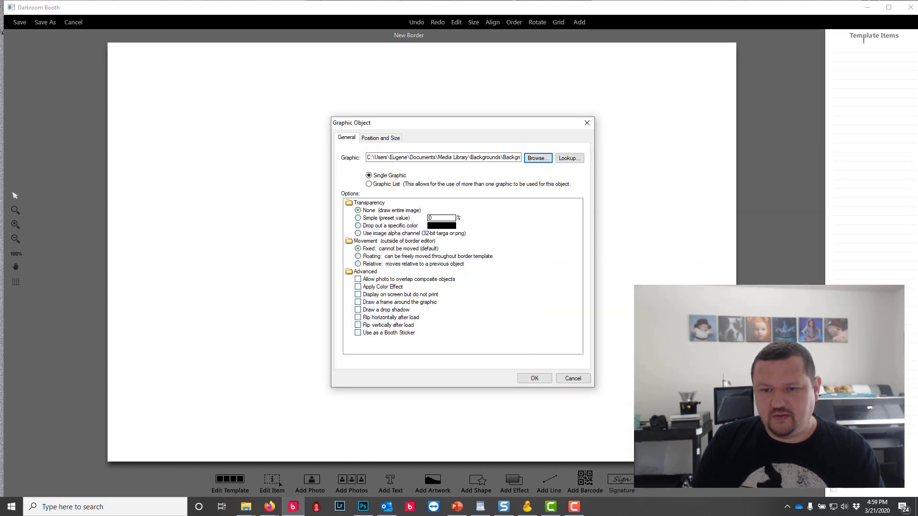
{"action": "left_click", "coordinate": [526, 381]}
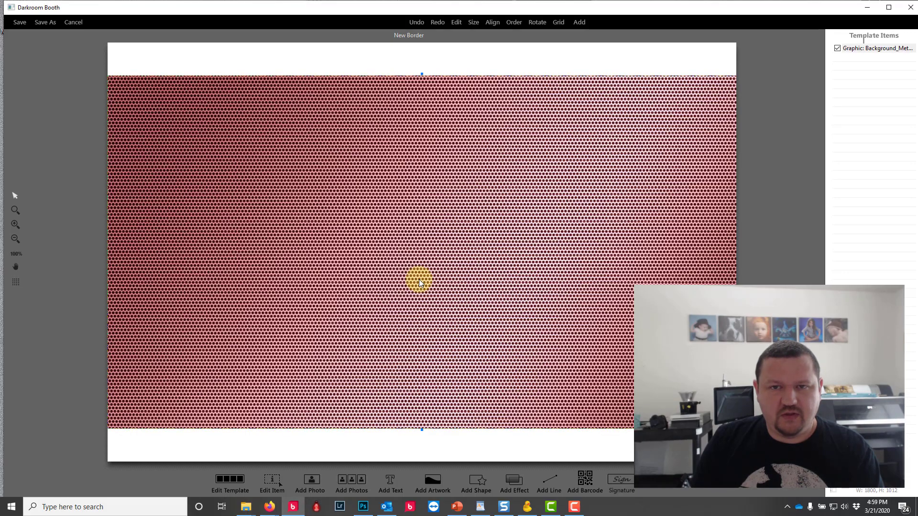
- Enlarge the metal background graphic to about 2186 by 1228 pixels so it covers the whole page
{"action": "scroll", "coordinate": [419, 279], "scroll_direction": "up", "scroll_amount": 1}
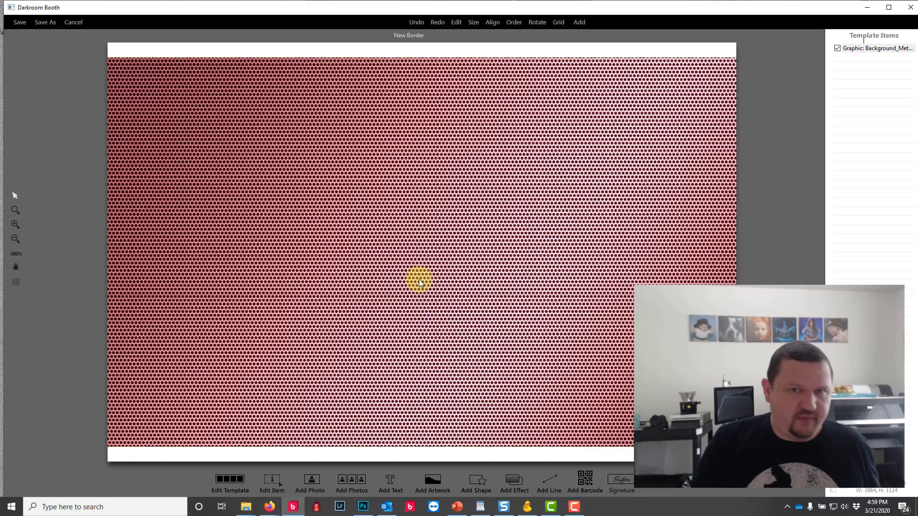
{"action": "key", "text": "plus"}
{"action": "key", "text": "plus"}
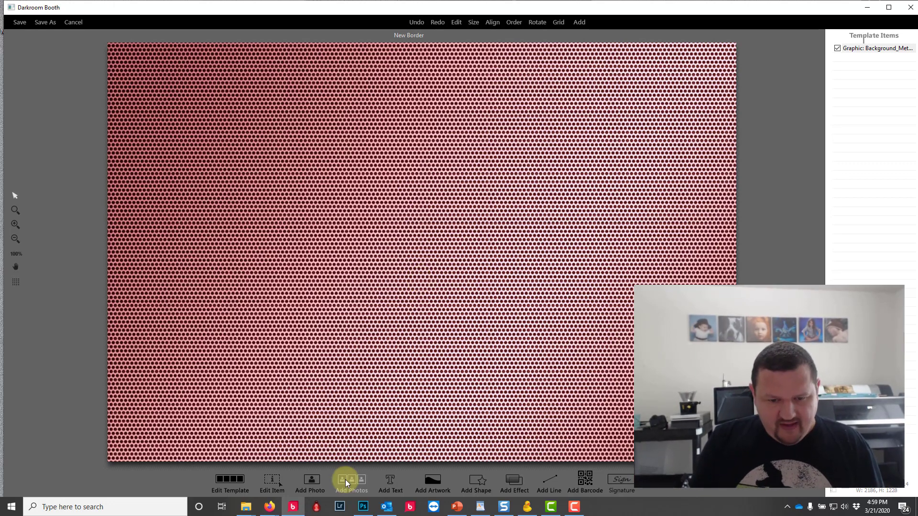
- Start a new photo object for Photo1, set its transparency to Pre-defined Mask and open the mask selection
{"action": "left_click", "coordinate": [309, 482]}
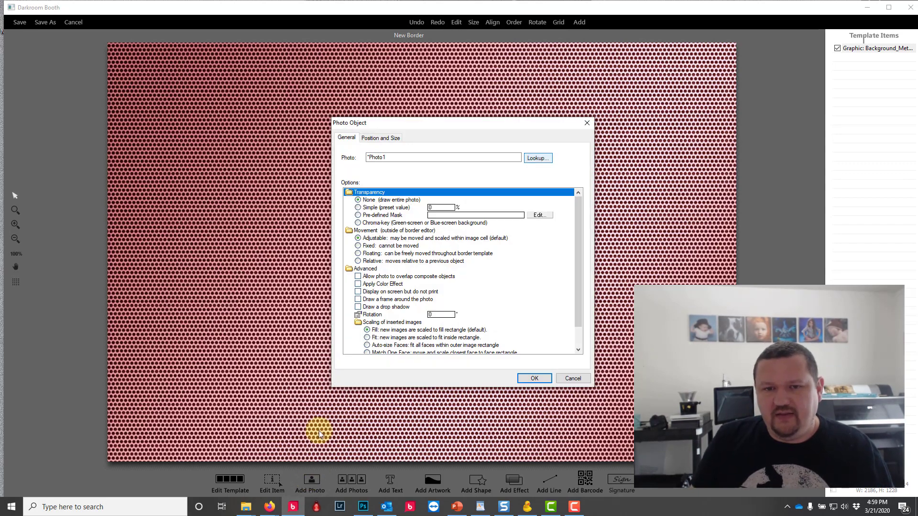
{"action": "left_click", "coordinate": [382, 216]}
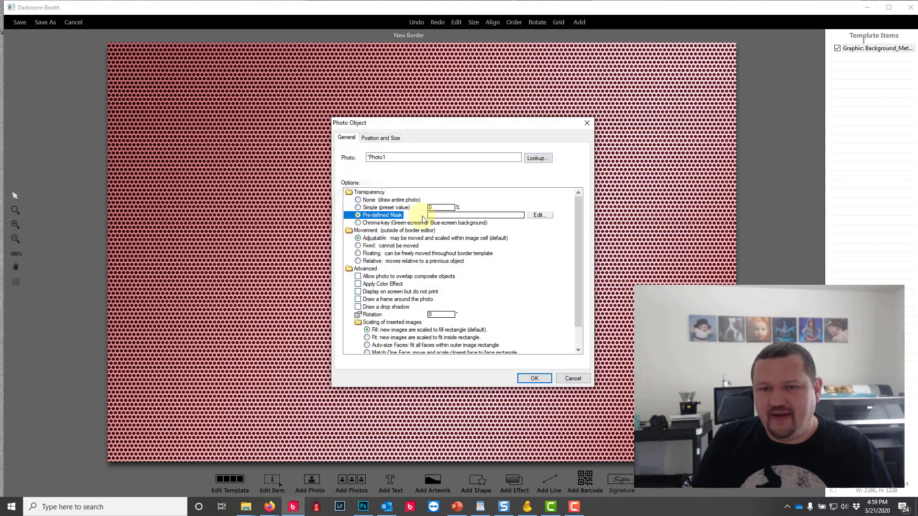
{"action": "left_click", "coordinate": [539, 215]}
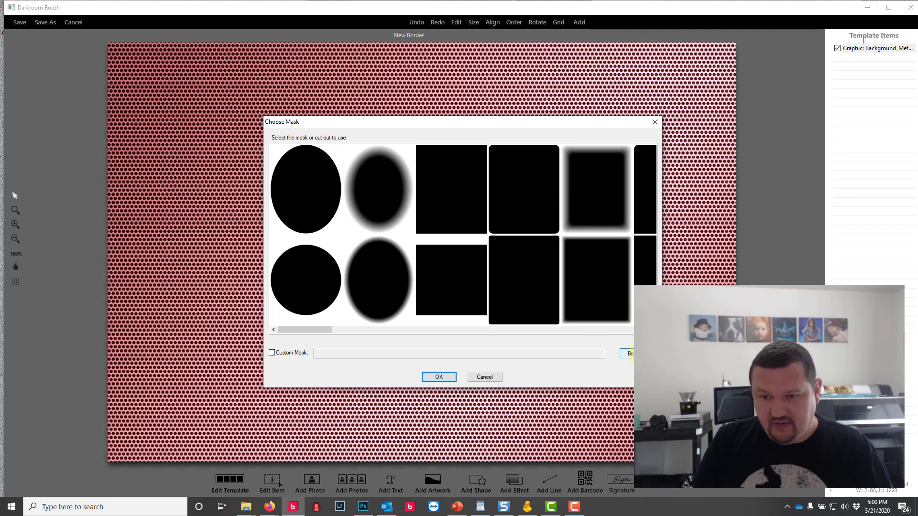
- Apply camera.jpg from the Media Library's Mask folder as the custom mask and add the photo object to the template
{"action": "left_click", "coordinate": [629, 354]}
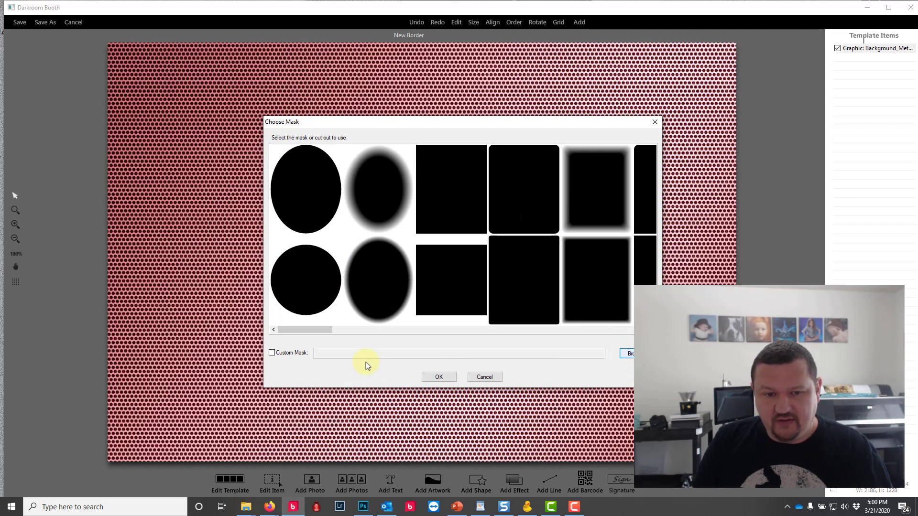
{"action": "left_click", "coordinate": [271, 353]}
{"action": "left_click", "coordinate": [629, 354]}
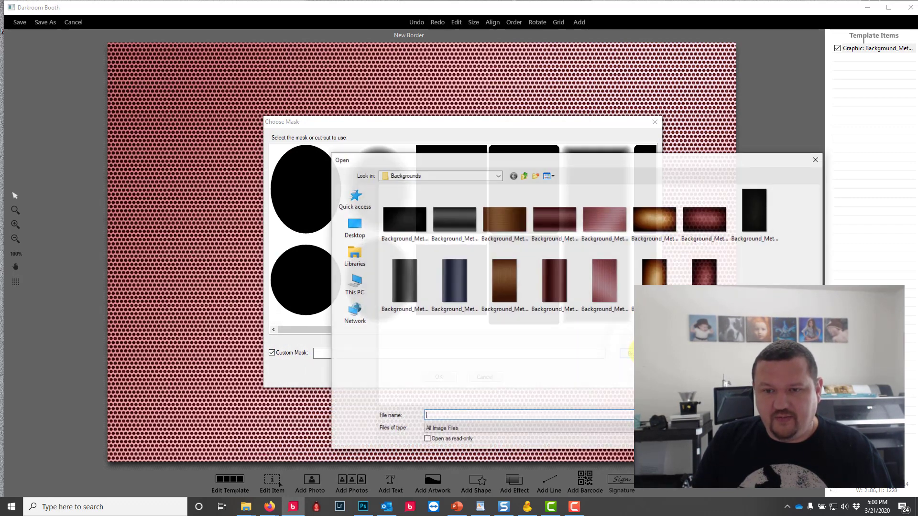
{"action": "left_click", "coordinate": [524, 176]}
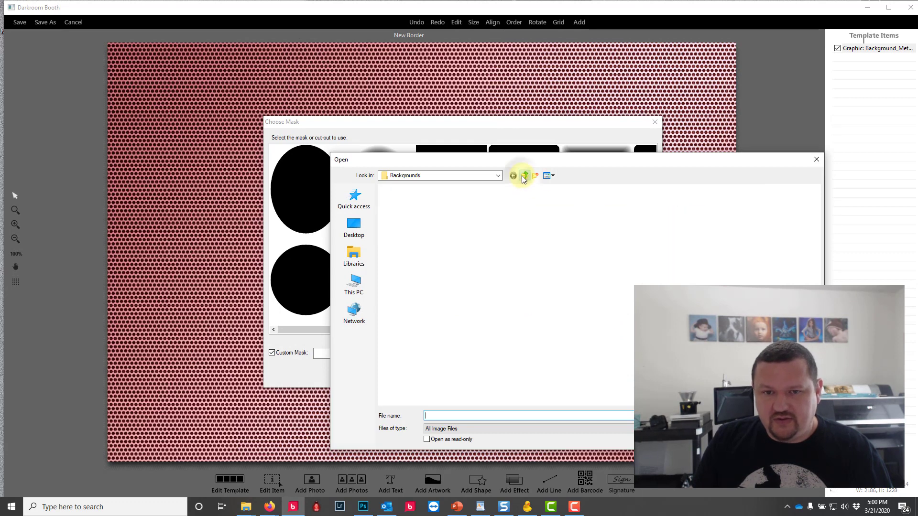
{"action": "left_click", "coordinate": [394, 248]}
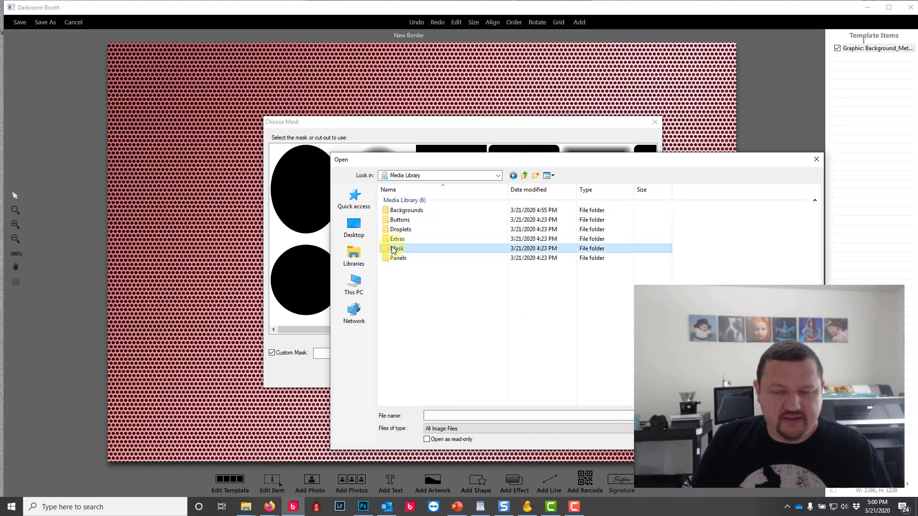
{"action": "double_click", "coordinate": [395, 250]}
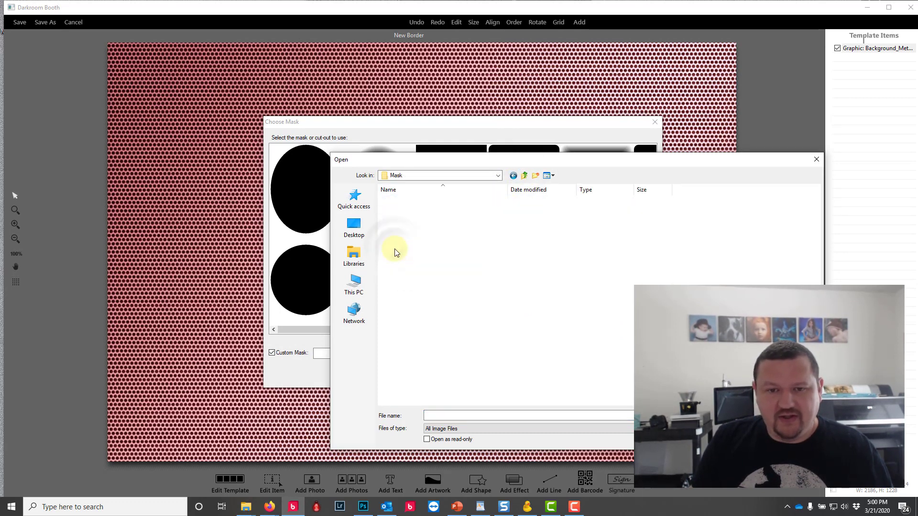
{"action": "left_click", "coordinate": [403, 201]}
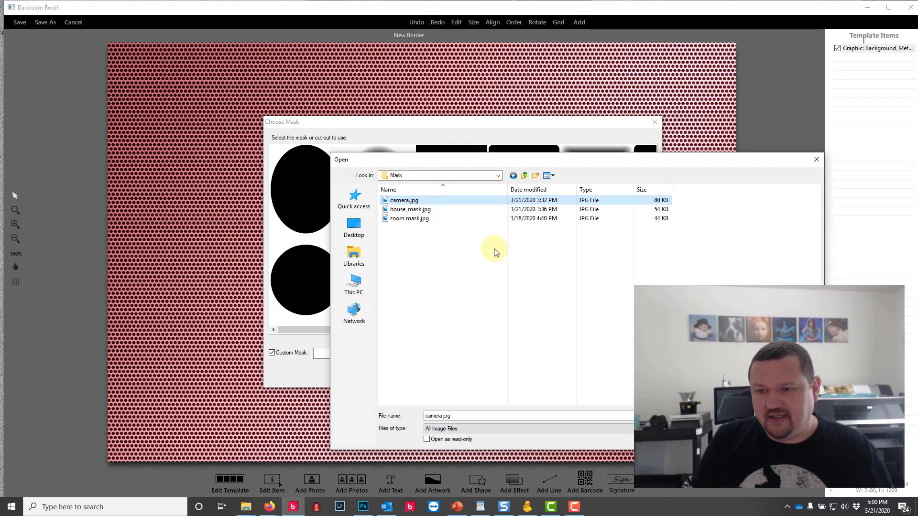
{"action": "left_click", "coordinate": [793, 416]}
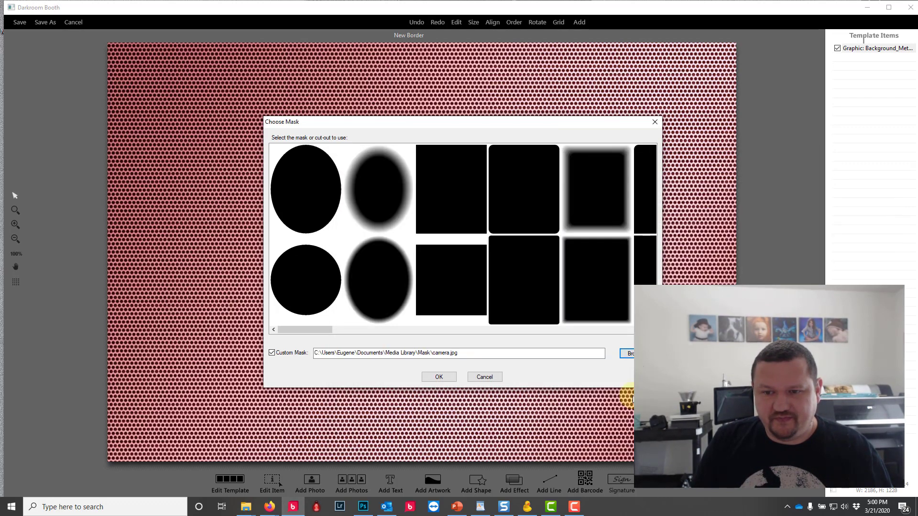
{"action": "left_click", "coordinate": [453, 377]}
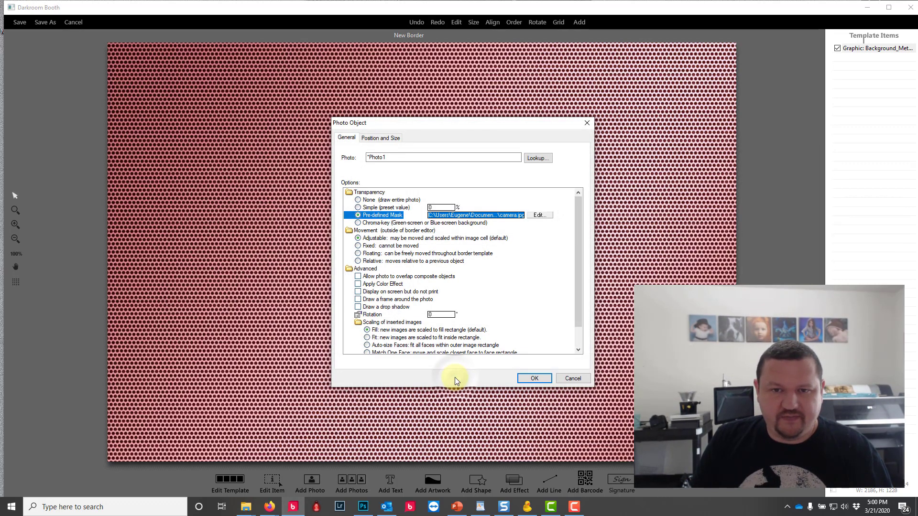
{"action": "left_click", "coordinate": [531, 378]}
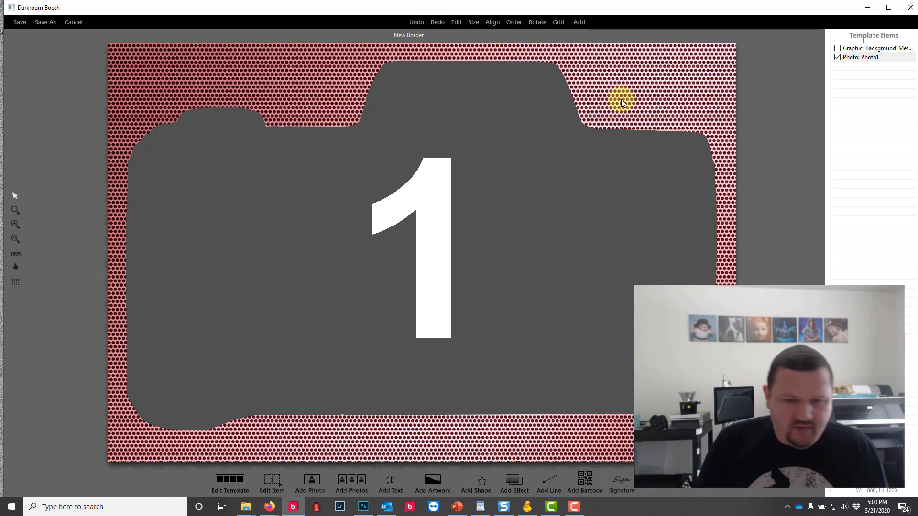
- Switch to Photoshop, close the open background image and create a new 1000 x 800 px document at 300 ppi
{"action": "left_click", "coordinate": [367, 507]}
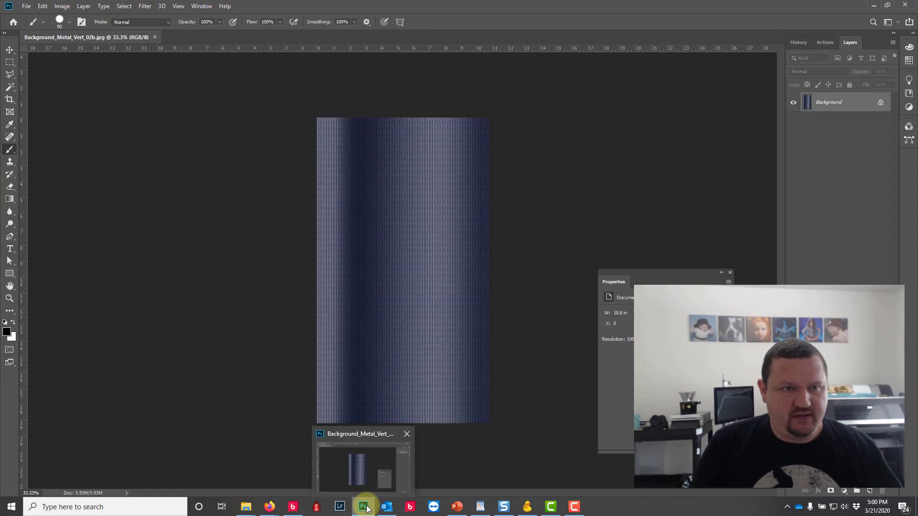
{"action": "left_click", "coordinate": [154, 37]}
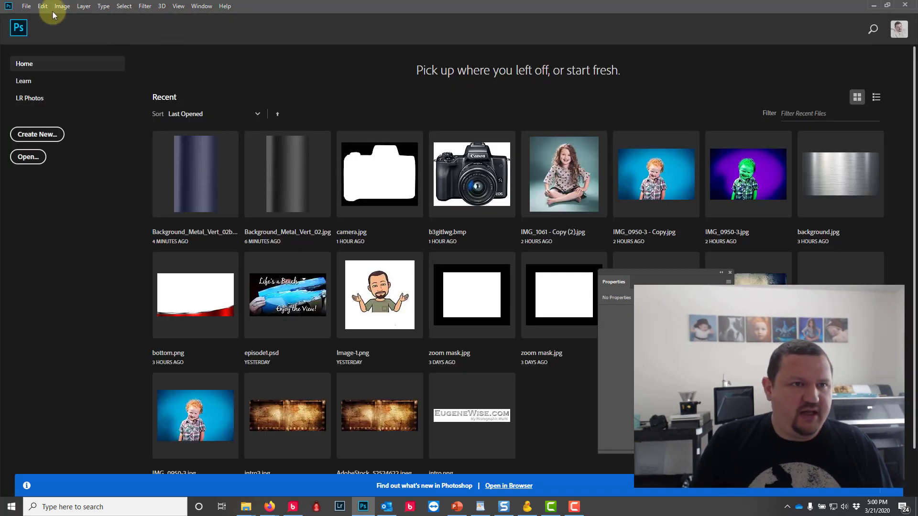
{"action": "left_click", "coordinate": [26, 6]}
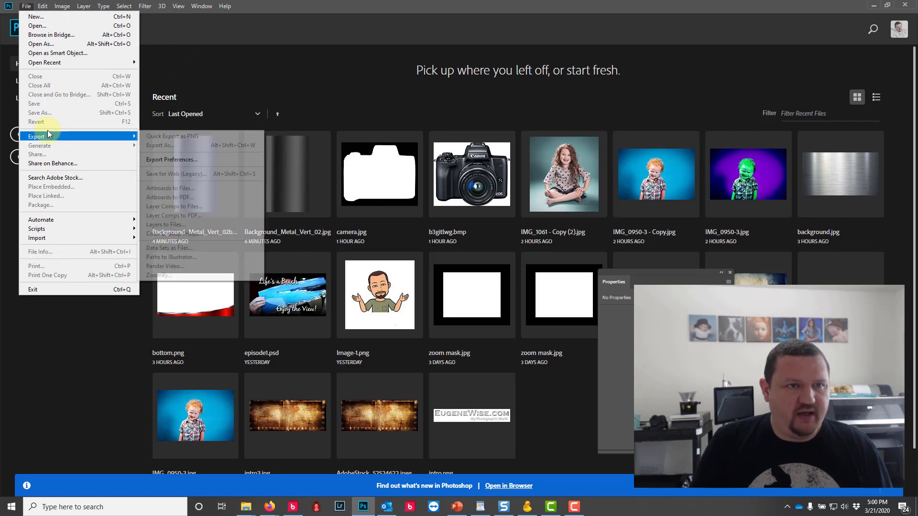
{"action": "mouse_move", "coordinate": [73, 76]}
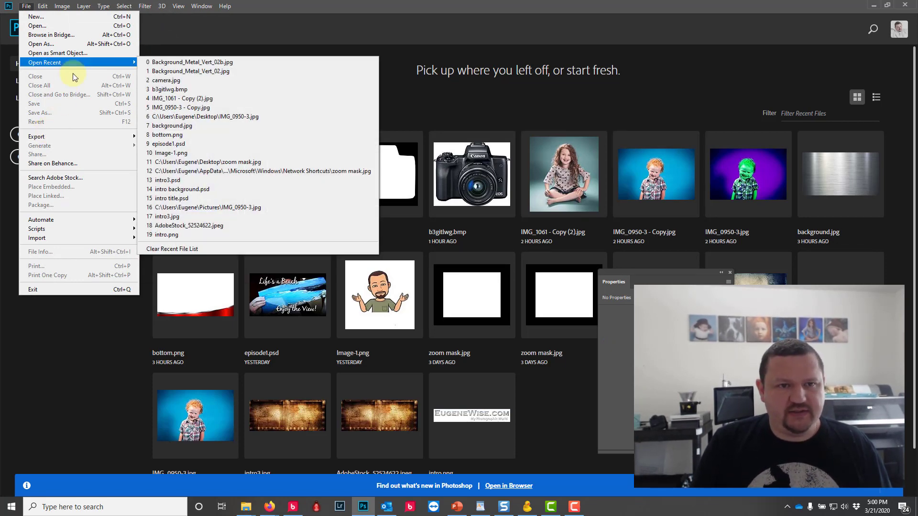
{"action": "left_click", "coordinate": [38, 20]}
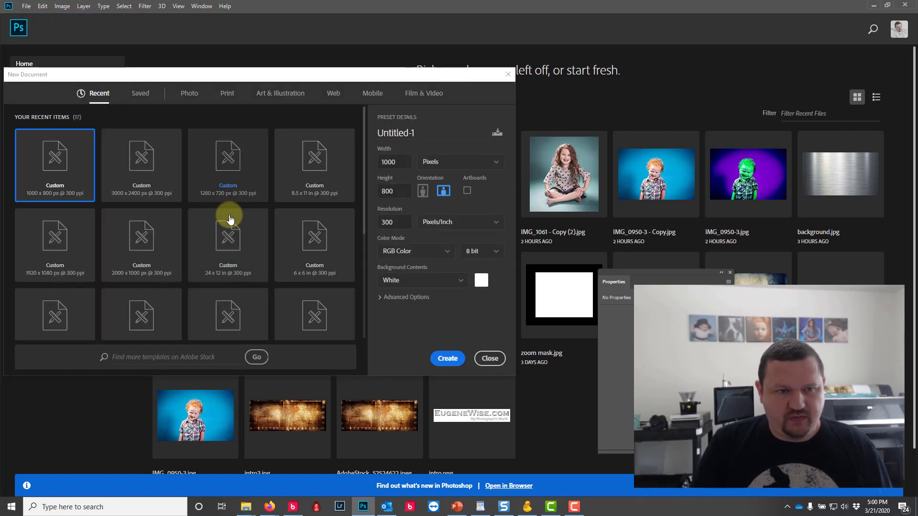
{"action": "left_click", "coordinate": [449, 358]}
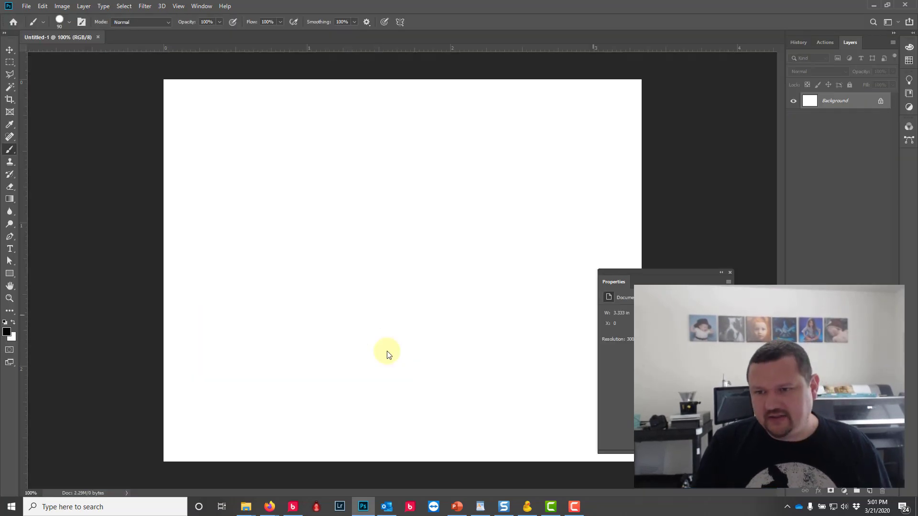
- Fill the document's Background layer with black and activate the Rectangle tool
{"action": "left_click_drag", "start_coordinate": [702, 270], "coordinate": [814, 279]}
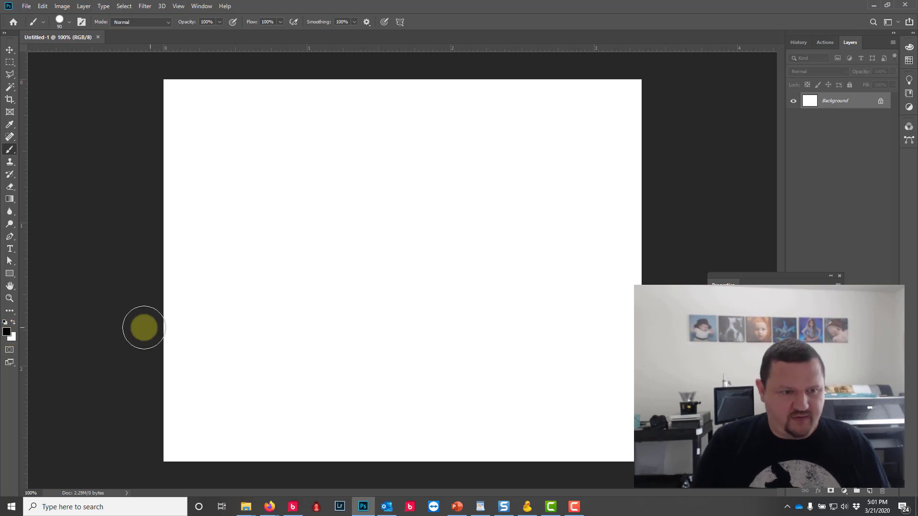
{"action": "key", "text": "alt+BackSpace"}
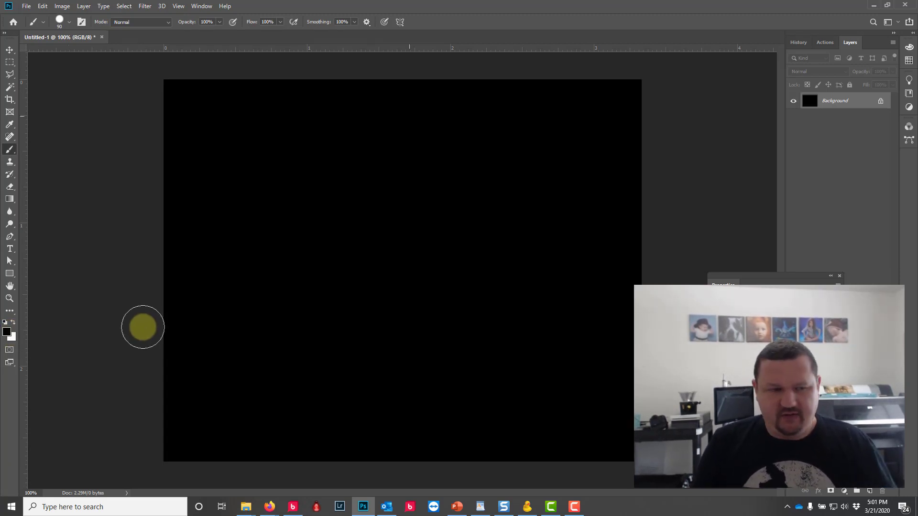
{"action": "left_click", "coordinate": [10, 273]}
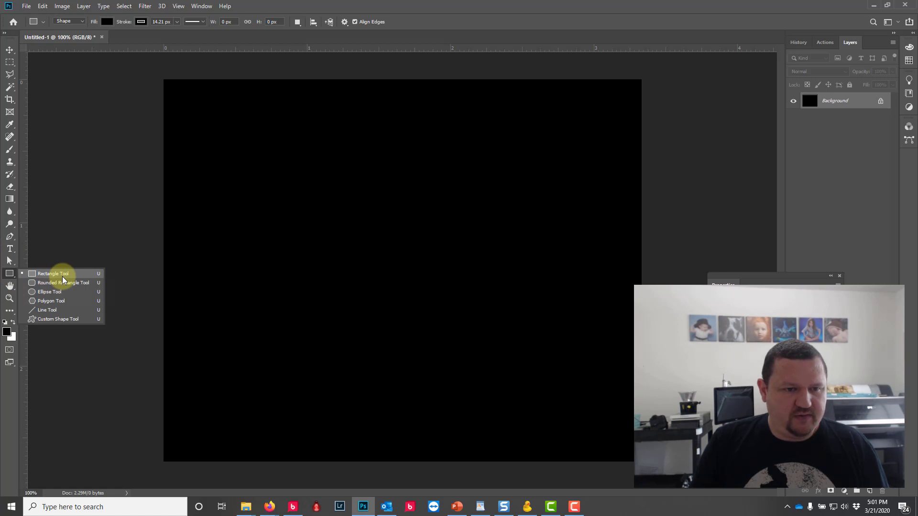
{"action": "left_click", "coordinate": [63, 276]}
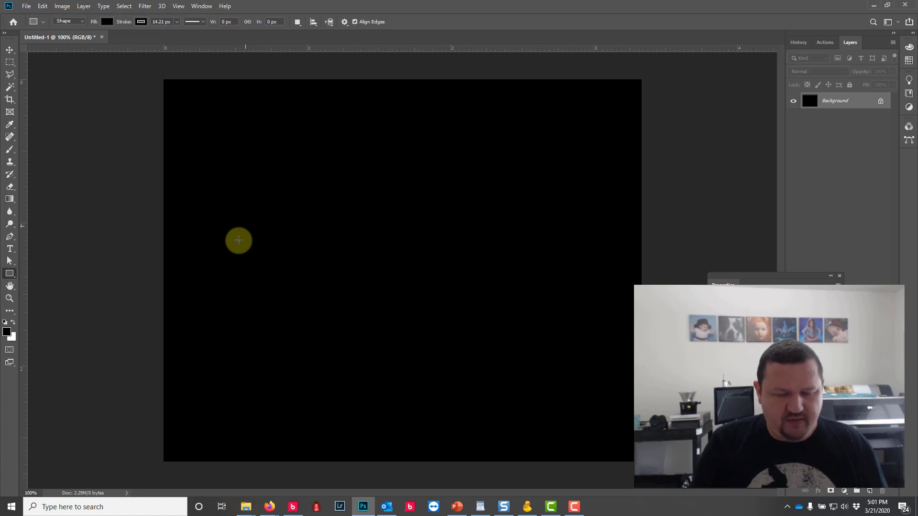
- Resize the image to 5 x 5 inches at a resolution of 100 pixels/inch
{"action": "key", "text": "ctrl+alt+i"}
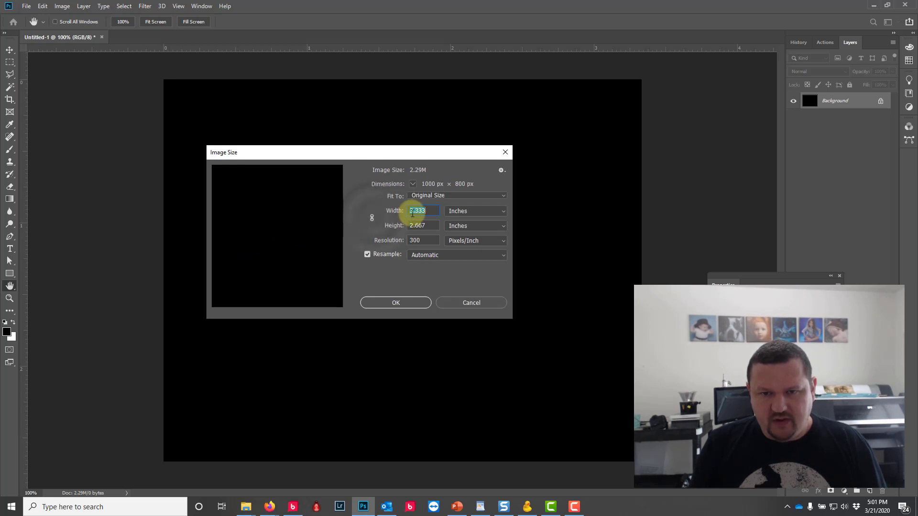
{"action": "type", "text": "5"}
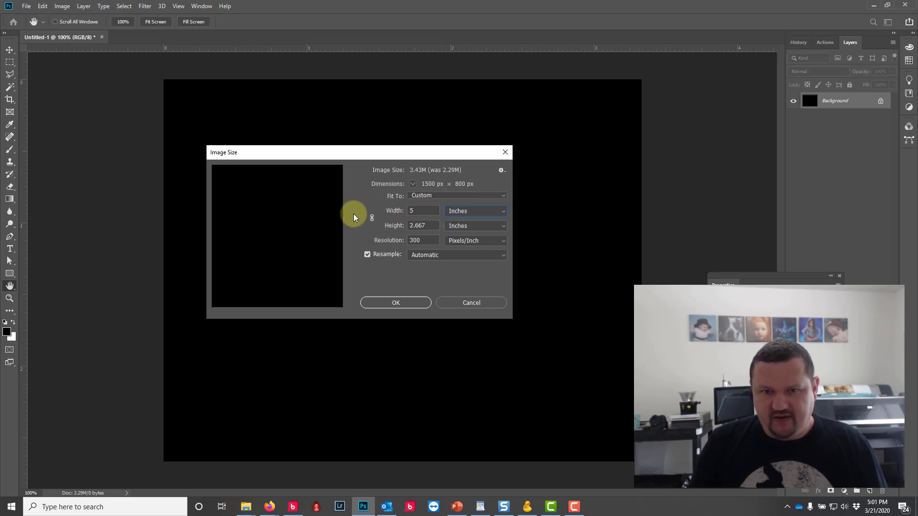
{"action": "key", "text": "Tab"}
{"action": "type", "text": "5"}
{"action": "key", "text": "Tab"}
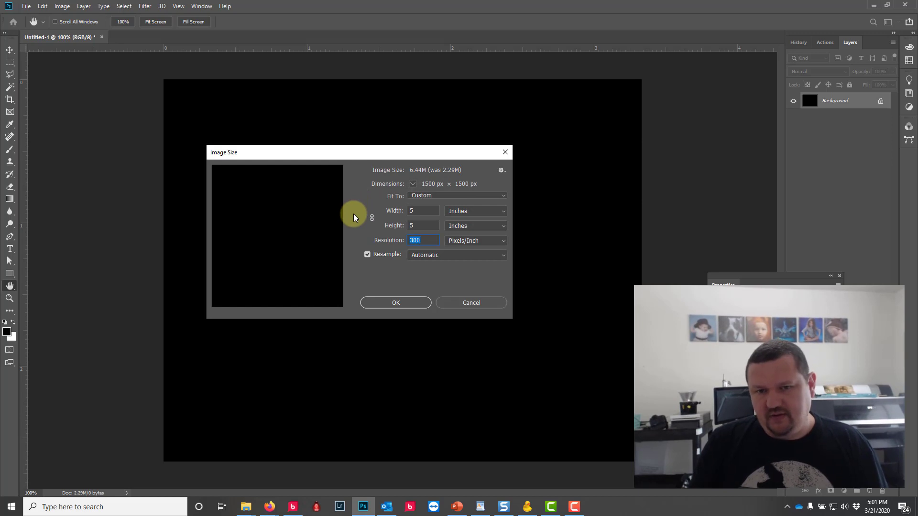
{"action": "type", "text": "100"}
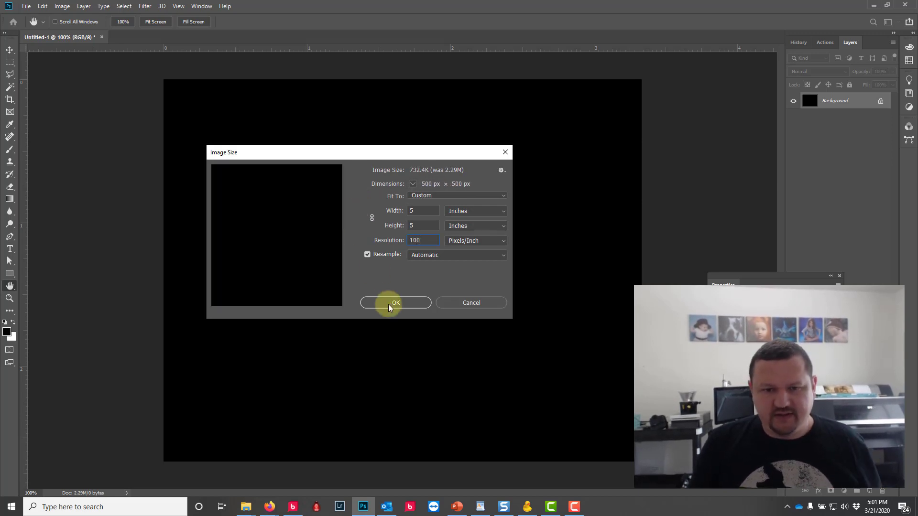
{"action": "left_click", "coordinate": [395, 303]}
- Draw a rectangle about 384 by 311 px in the lower part of the canvas, with white fill and no stroke
{"action": "key", "text": "u"}
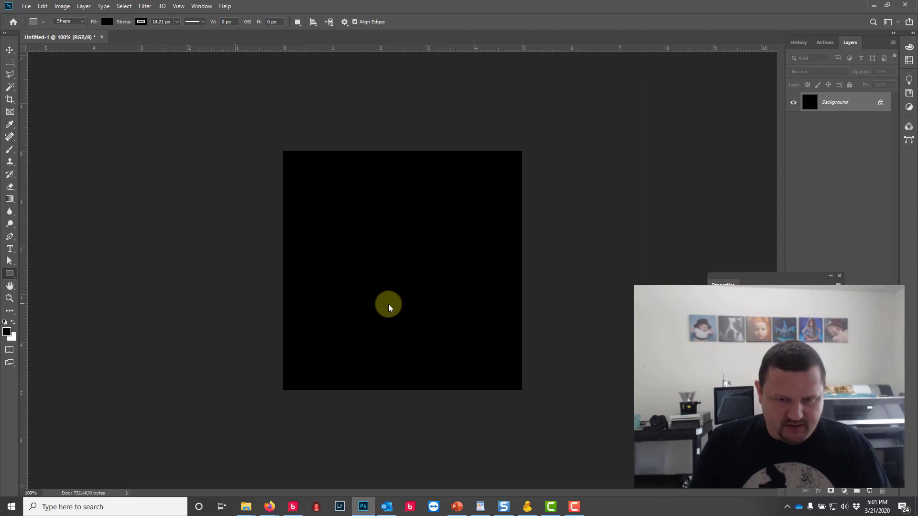
{"action": "left_click", "coordinate": [10, 274]}
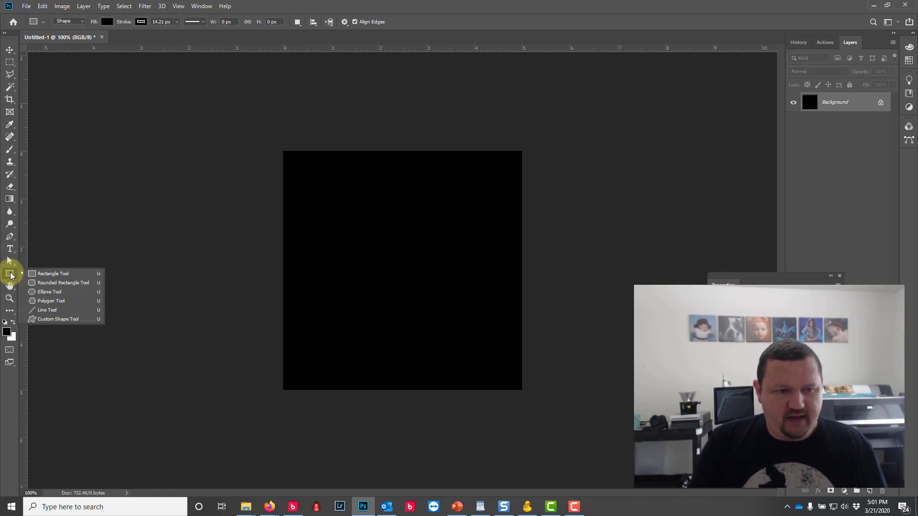
{"action": "left_click", "coordinate": [53, 275]}
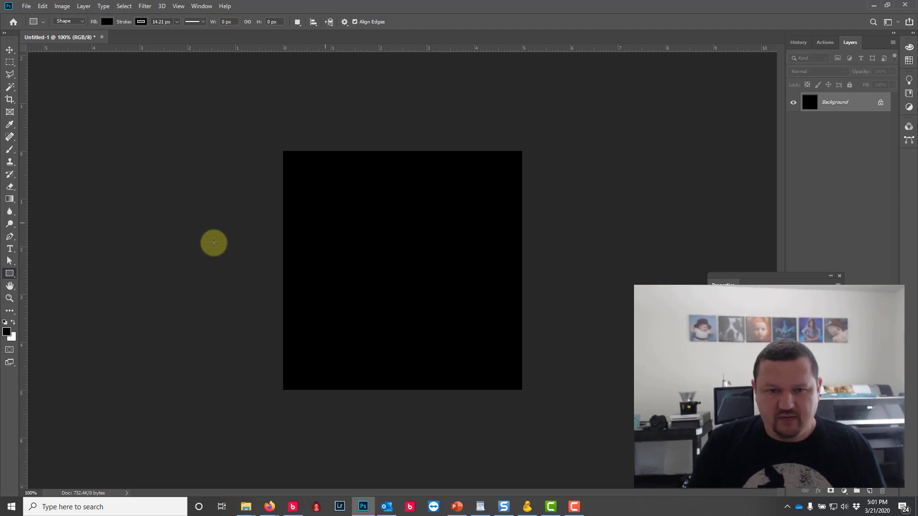
{"action": "left_click_drag", "start_coordinate": [309, 222], "coordinate": [494, 370]}
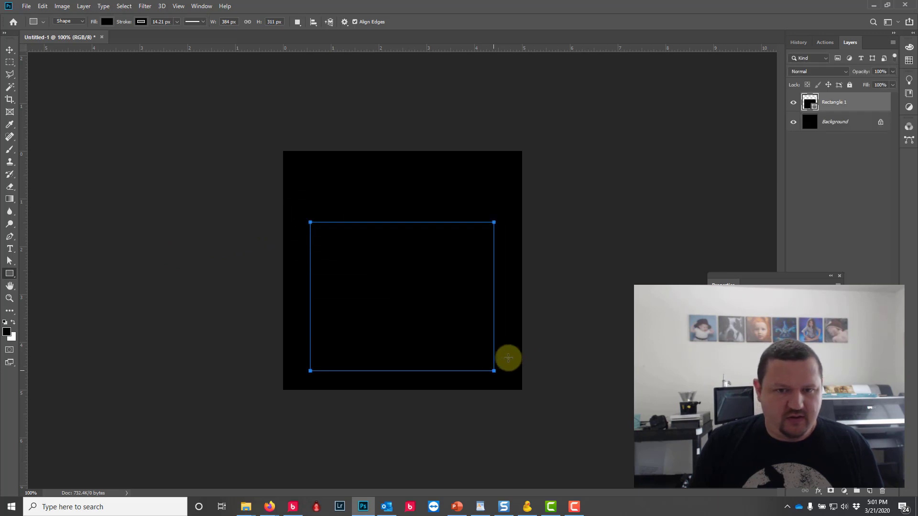
{"action": "double_click", "coordinate": [809, 106]}
{"action": "left_click_drag", "start_coordinate": [625, 178], "coordinate": [468, 111]}
{"action": "left_click", "coordinate": [775, 139]}
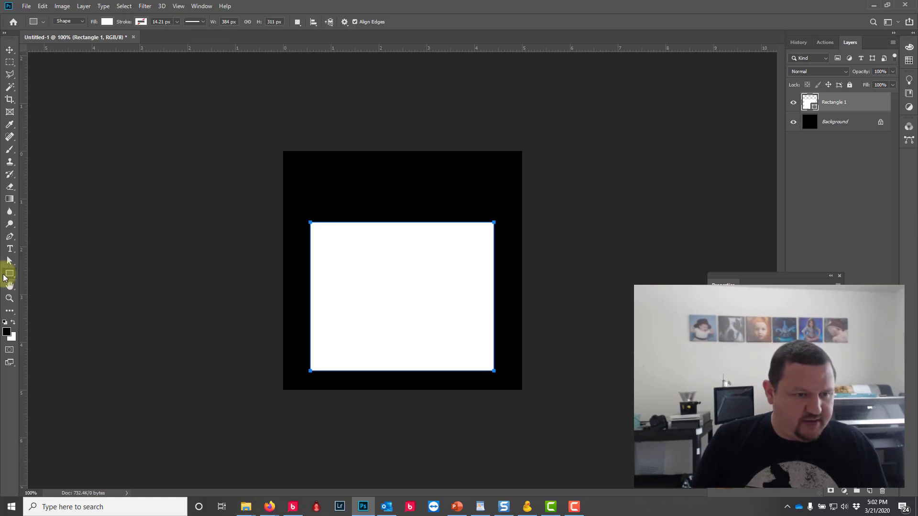
- Draw a white three-sided polygon about 113 by 98 px above the left part of the rectangle with the Polygon tool
{"action": "right_click", "coordinate": [4, 277]}
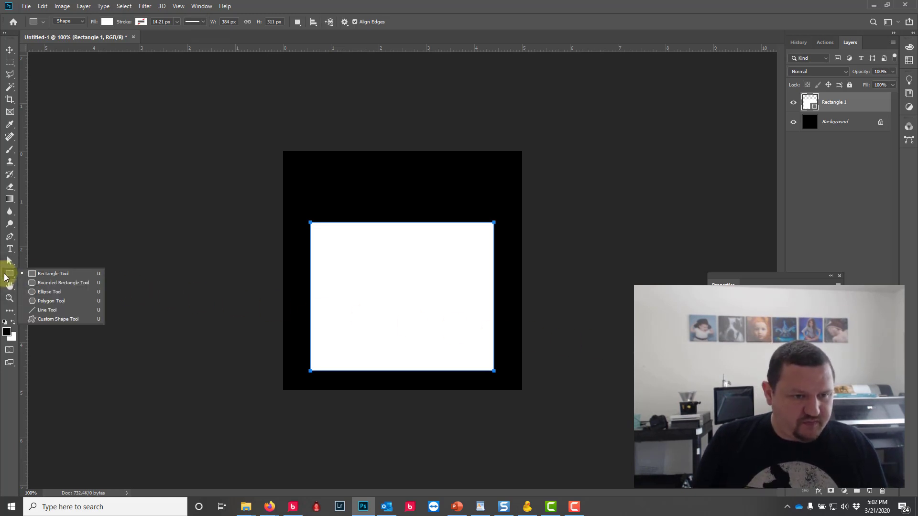
{"action": "left_click", "coordinate": [41, 299]}
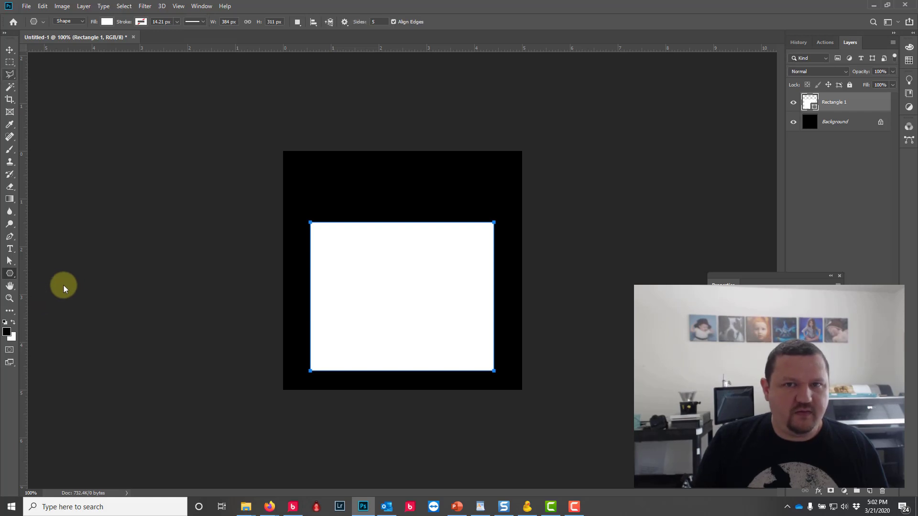
{"action": "left_click", "coordinate": [374, 22]}
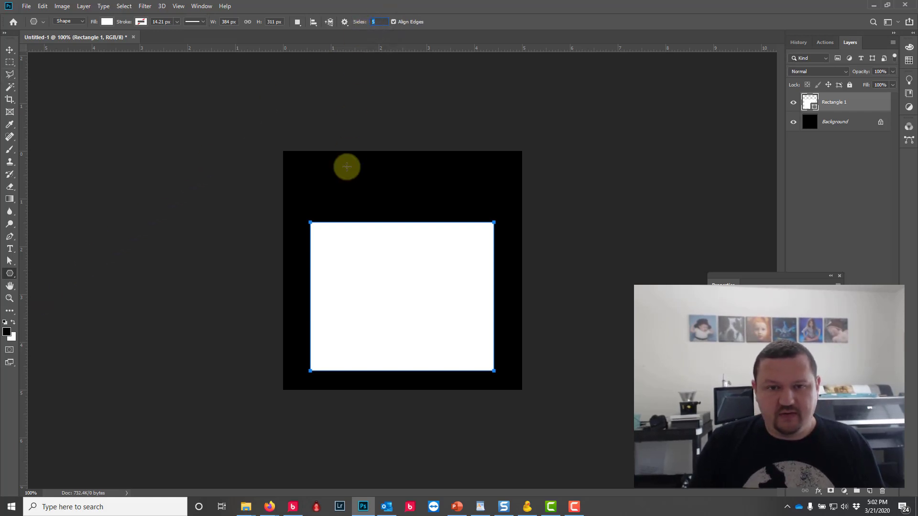
{"action": "left_click_drag", "start_coordinate": [346, 166], "coordinate": [393, 187]}
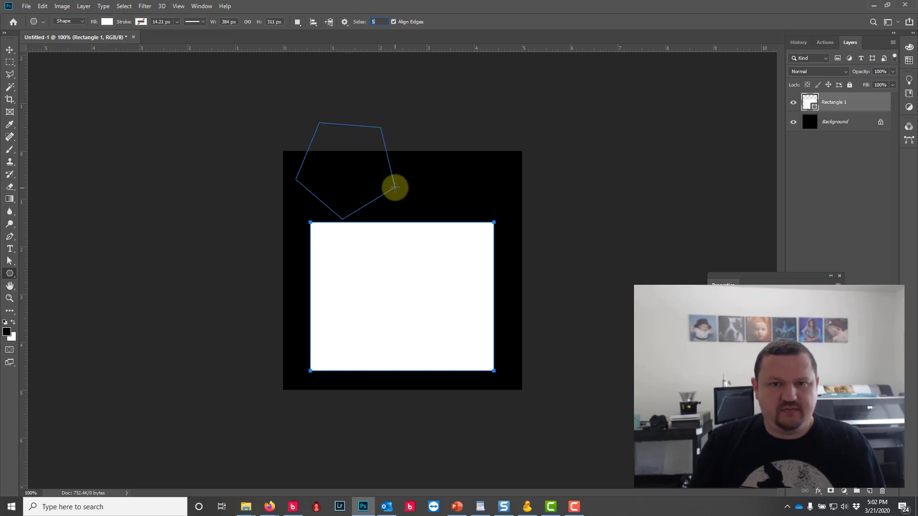
{"action": "key", "text": "ctrl+z"}
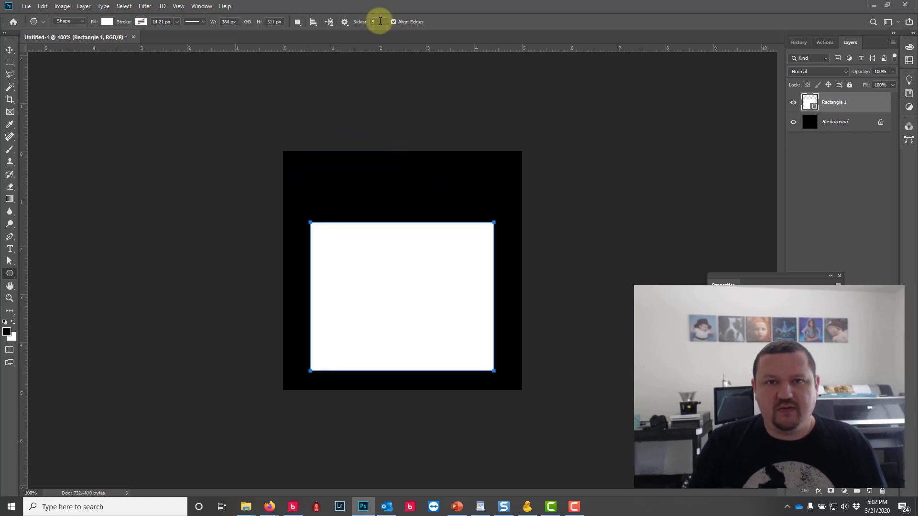
{"action": "left_click", "coordinate": [375, 22]}
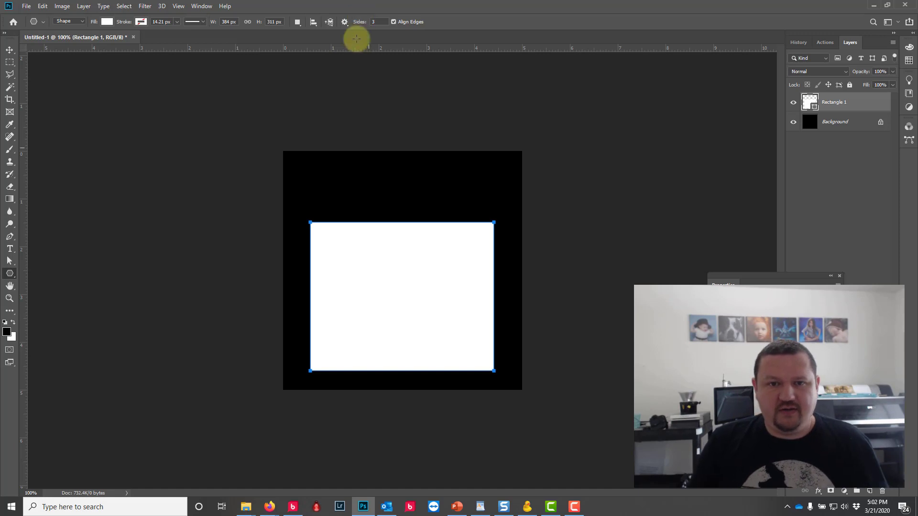
{"action": "left_click_drag", "start_coordinate": [328, 166], "coordinate": [340, 199]}
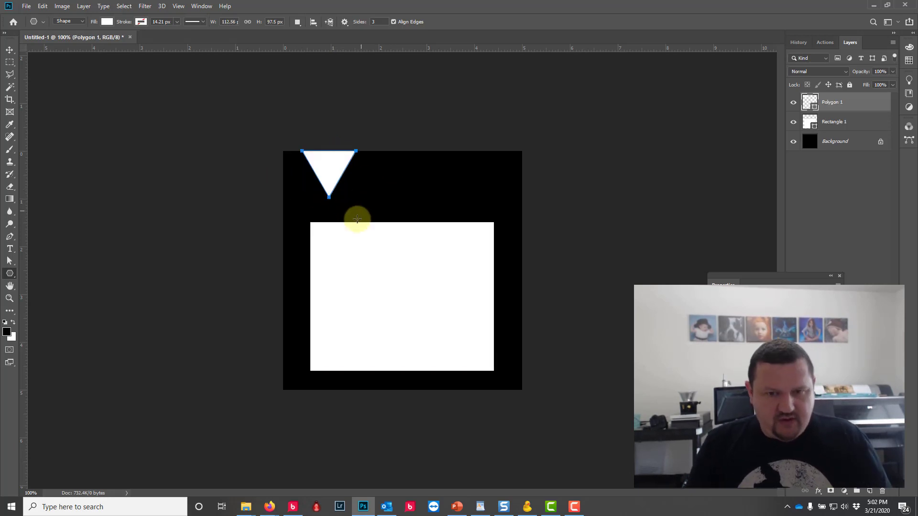
- Flip the white triangle upright, stretch it to about 459 px wide as a centered roof on the rectangle, and merge all layers
{"action": "key", "text": "ctrl+t"}
{"action": "left_click_drag", "start_coordinate": [377, 139], "coordinate": [292, 200]}
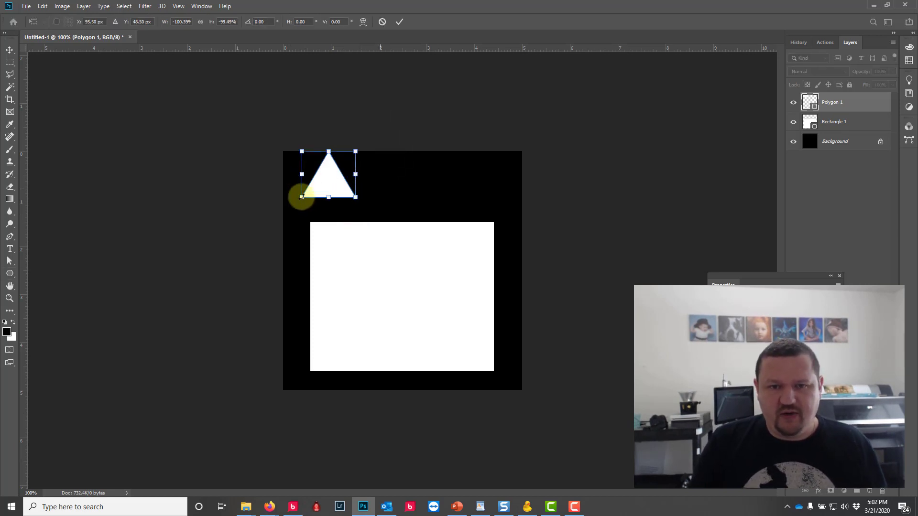
{"action": "left_click_drag", "start_coordinate": [368, 180], "coordinate": [489, 182]}
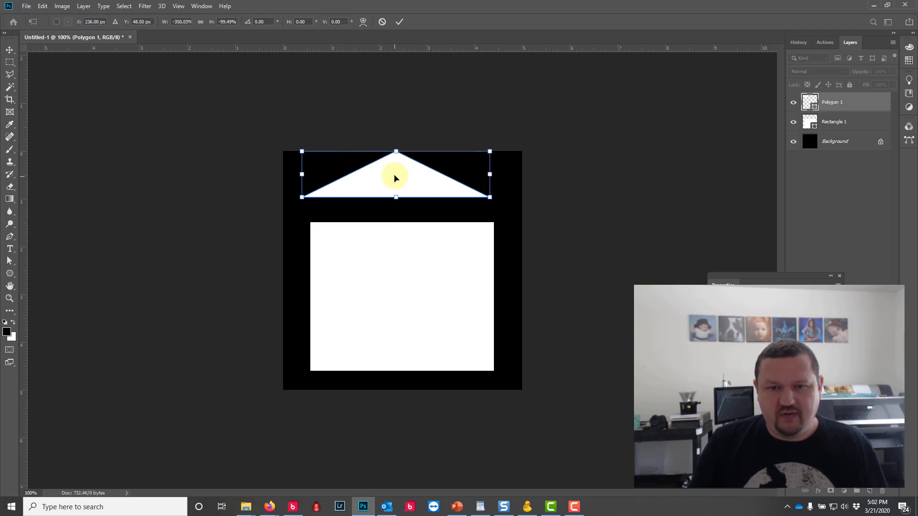
{"action": "left_click_drag", "start_coordinate": [395, 179], "coordinate": [401, 201]}
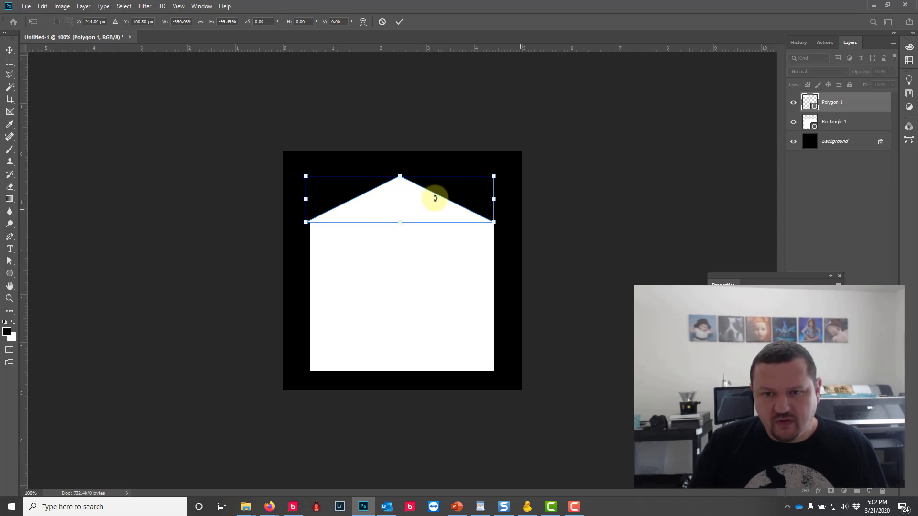
{"action": "left_click_drag", "start_coordinate": [495, 200], "coordinate": [499, 201]}
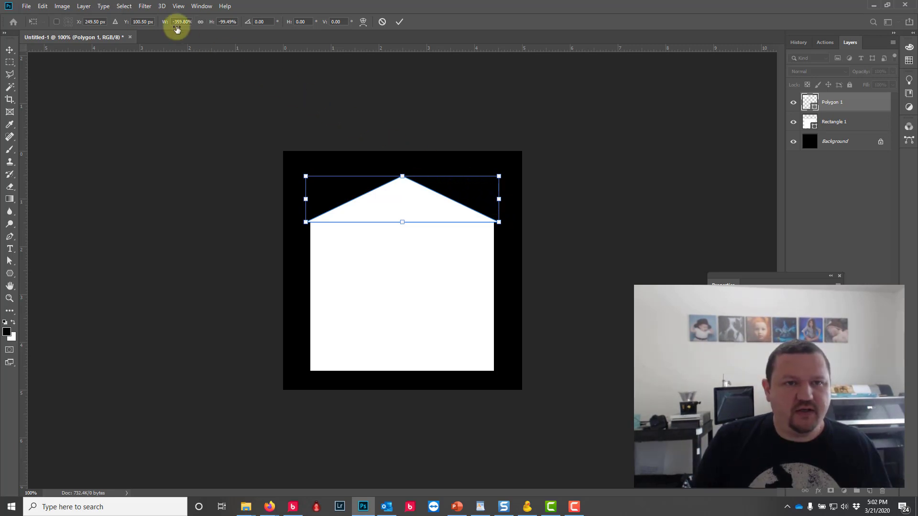
{"action": "mouse_move", "coordinate": [176, 24]}
{"action": "left_mouse_down"}
{"action": "mouse_move", "coordinate": [164, 22]}
{"action": "mouse_move", "coordinate": [177, 24]}
{"action": "left_mouse_up"}
{"action": "left_click_drag", "start_coordinate": [153, 22], "coordinate": [141, 21]}
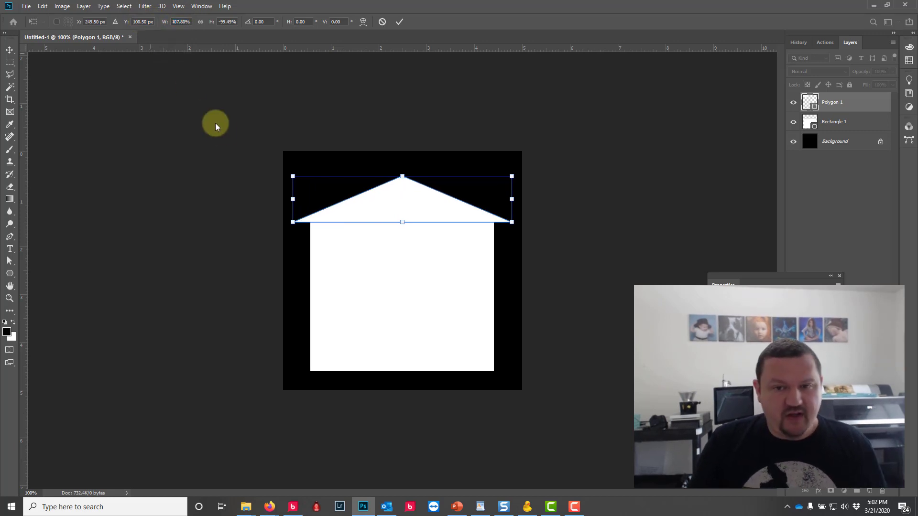
{"action": "key", "text": "Return"}
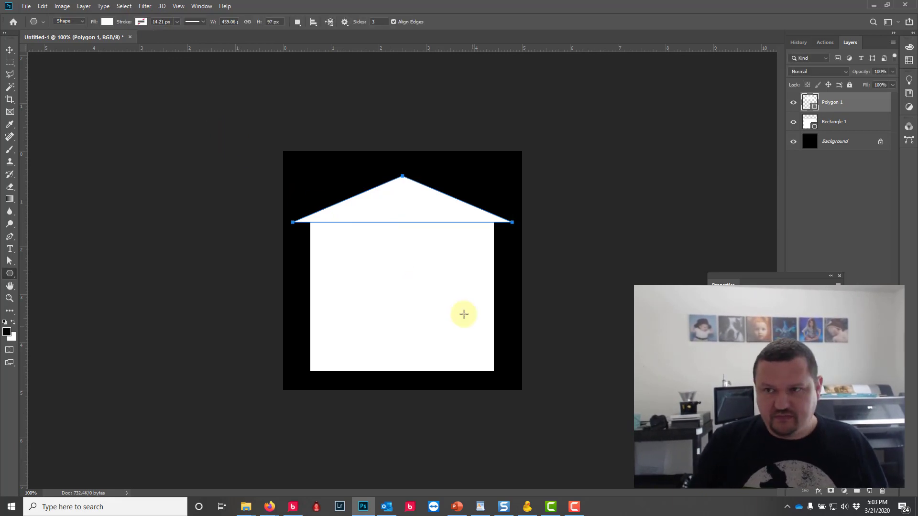
{"action": "key", "text": "Return"}
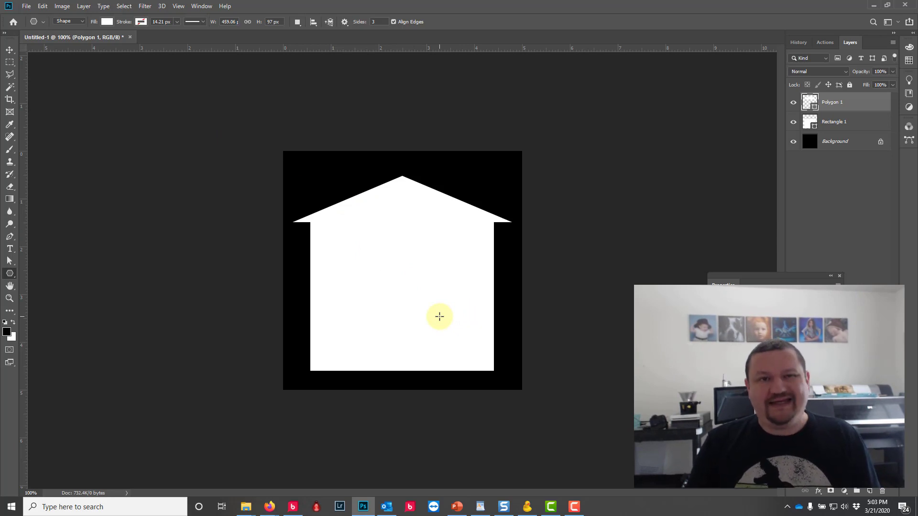
{"action": "key", "text": "ctrl+shift+e"}
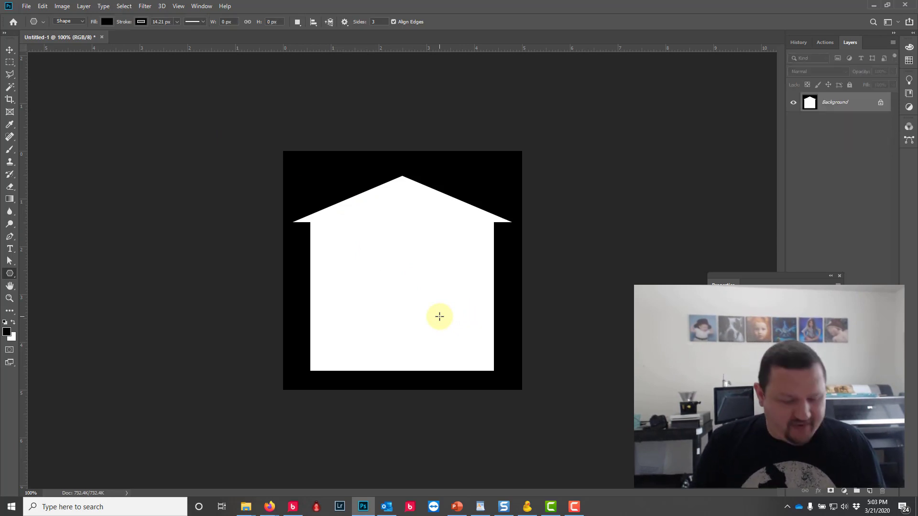
{"action": "key", "text": "ctrl+shift+s"}
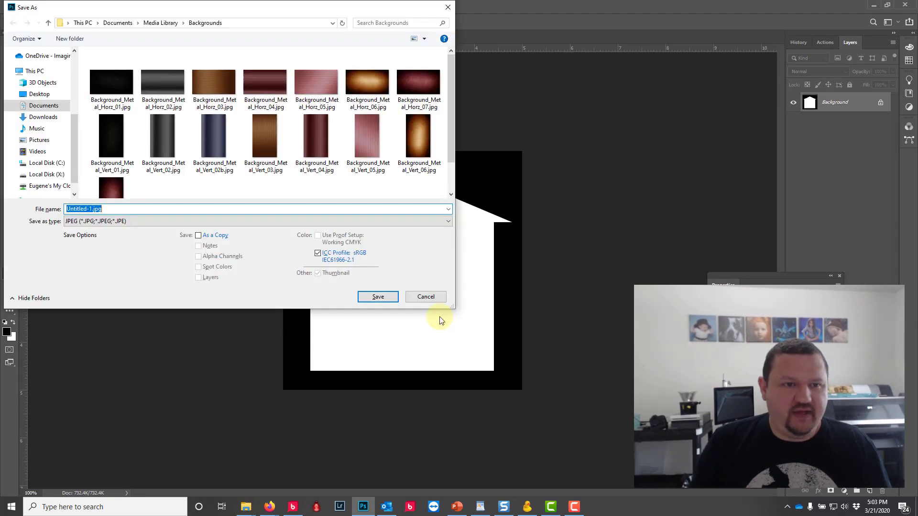
{"action": "left_click", "coordinate": [155, 25]}
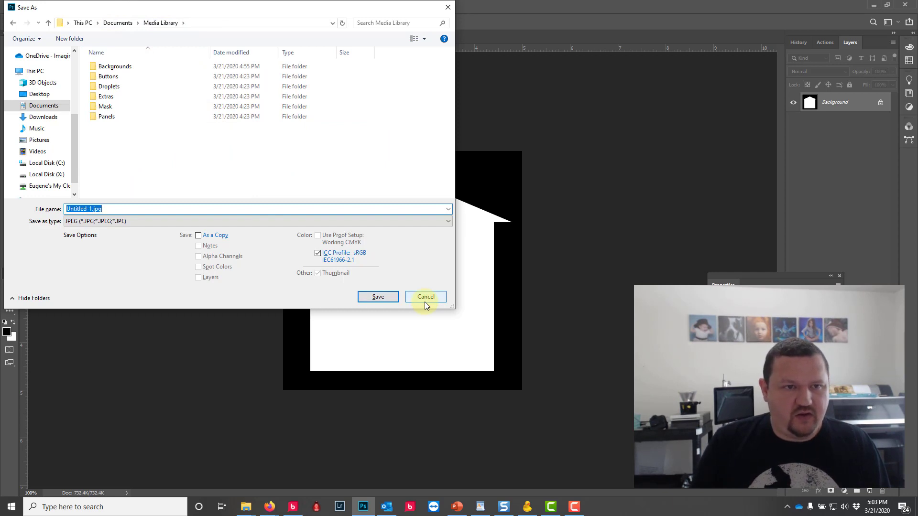
{"action": "double_click", "coordinate": [106, 106]}
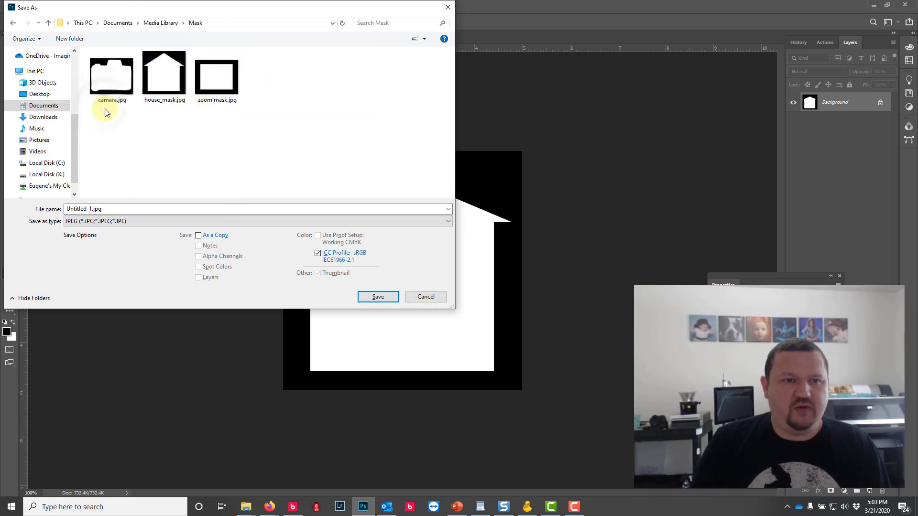
{"action": "key", "text": "Escape"}
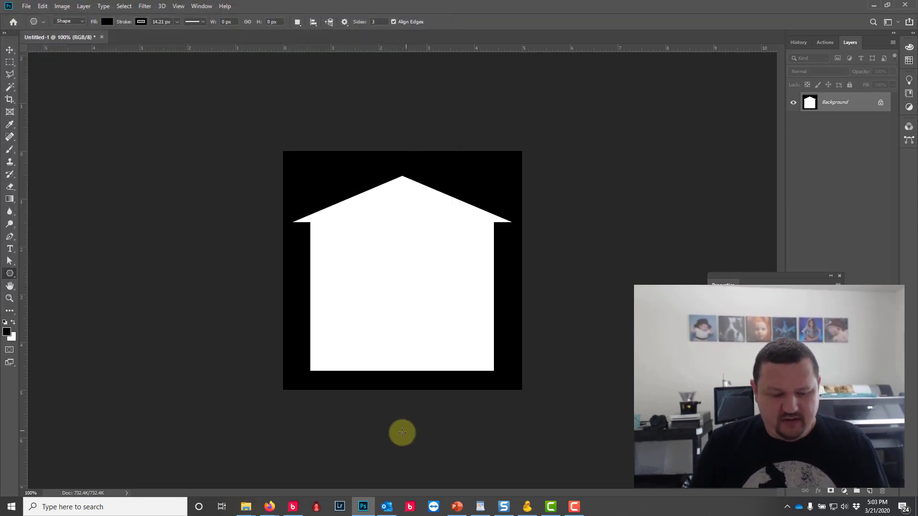
- Switch to Darkroom Booth and set the photo placeholder's custom pre-defined mask to house_mask.jpg from the Mask folder
{"action": "key", "text": "super+Tab"}
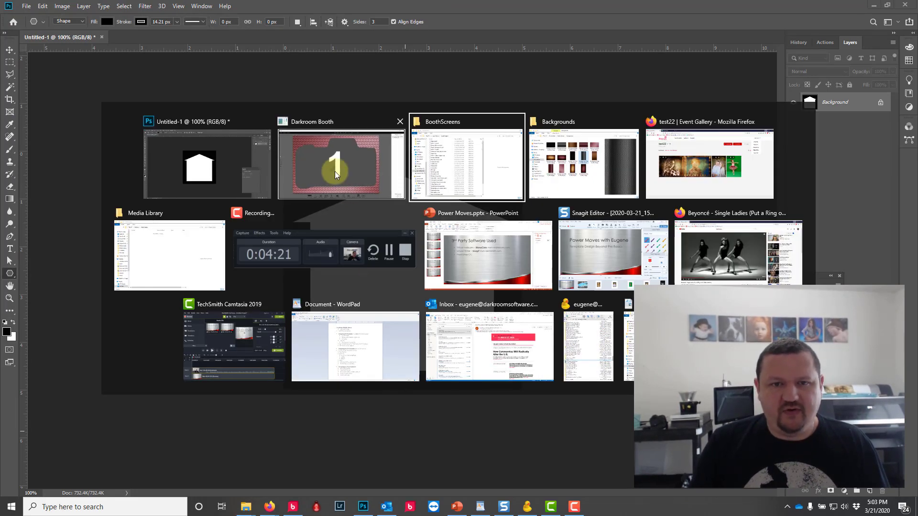
{"action": "left_click", "coordinate": [334, 172]}
{"action": "double_click", "coordinate": [375, 172]}
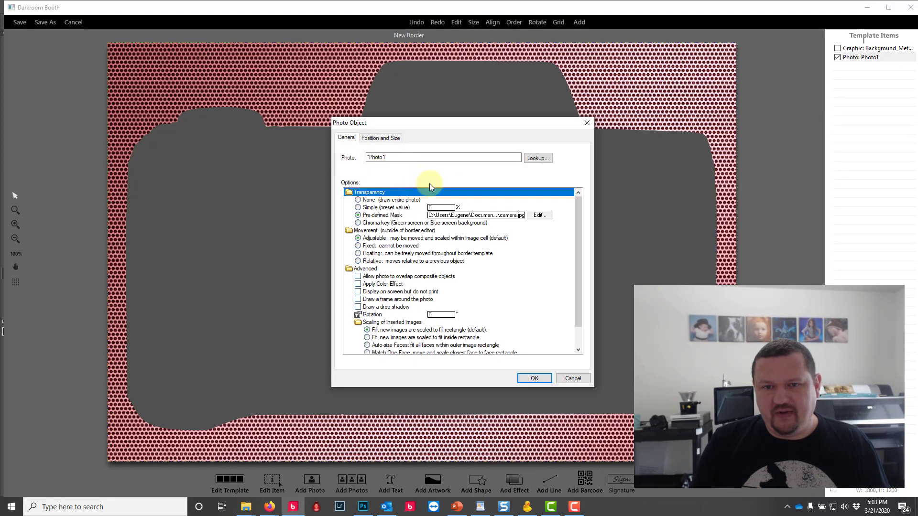
{"action": "left_click", "coordinate": [540, 215]}
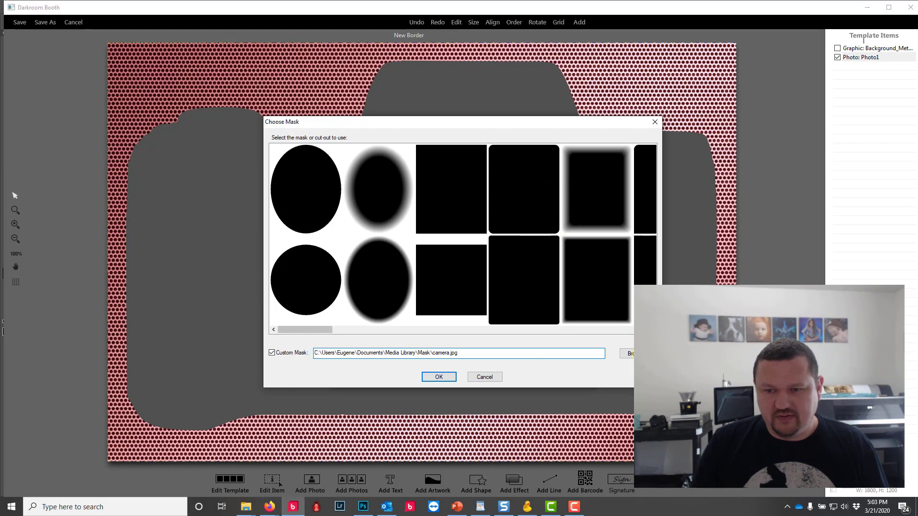
{"action": "left_click", "coordinate": [627, 353]}
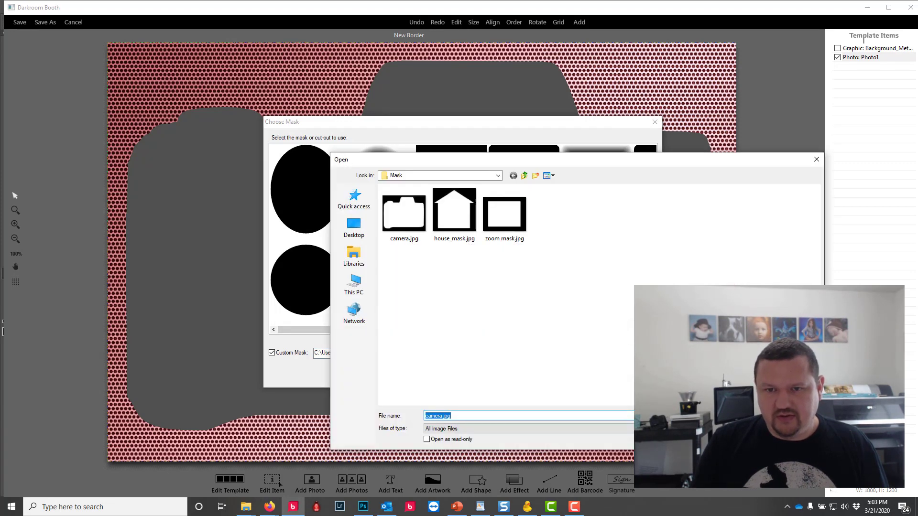
{"action": "left_click", "coordinate": [446, 211]}
{"action": "double_click", "coordinate": [454, 211]}
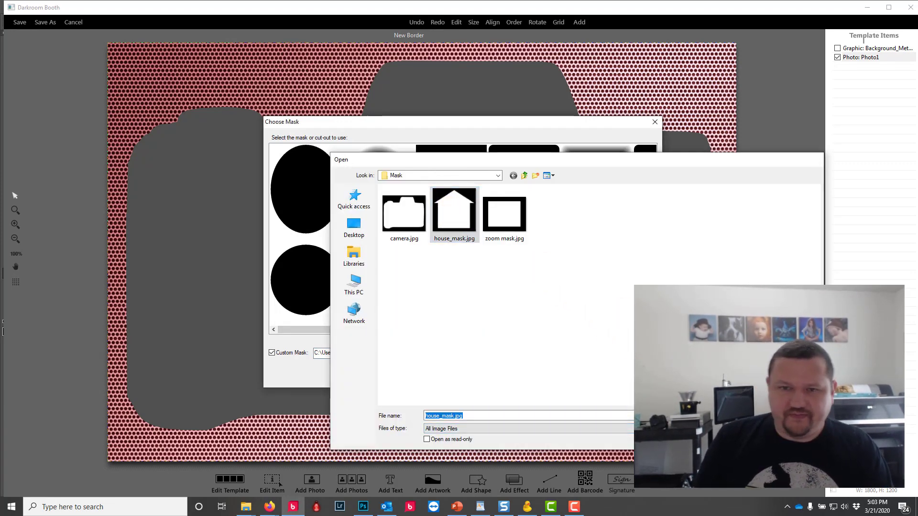
{"action": "left_click", "coordinate": [444, 375]}
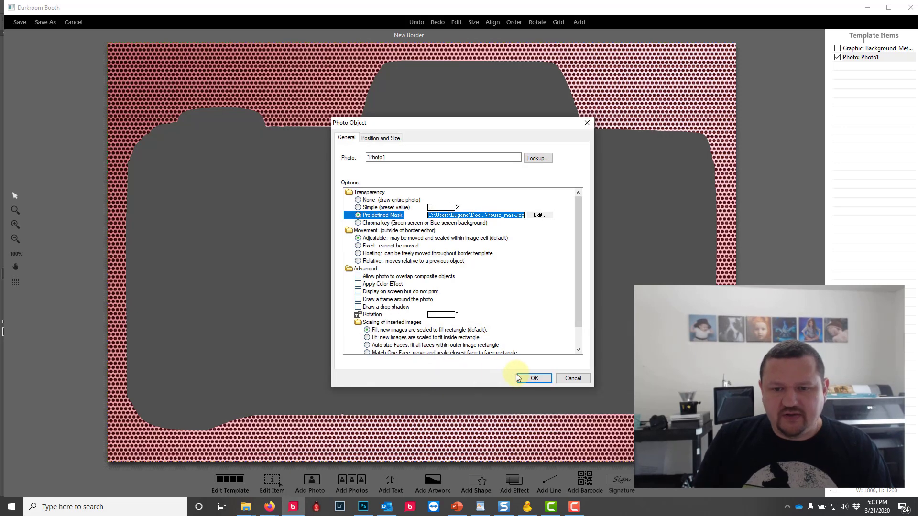
{"action": "left_click", "coordinate": [535, 376]}
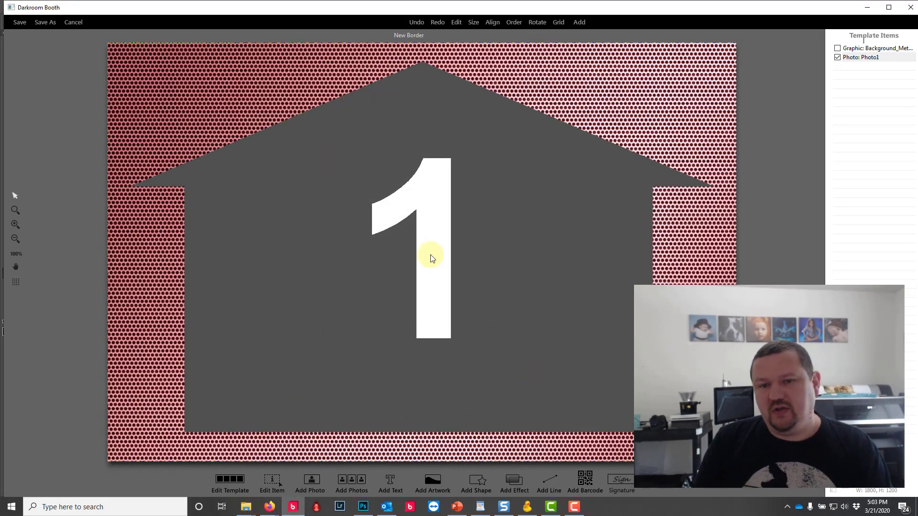
- Replace the photo placeholder's custom mask with zoom mask.jpg from the Mask folder
{"action": "double_click", "coordinate": [430, 254]}
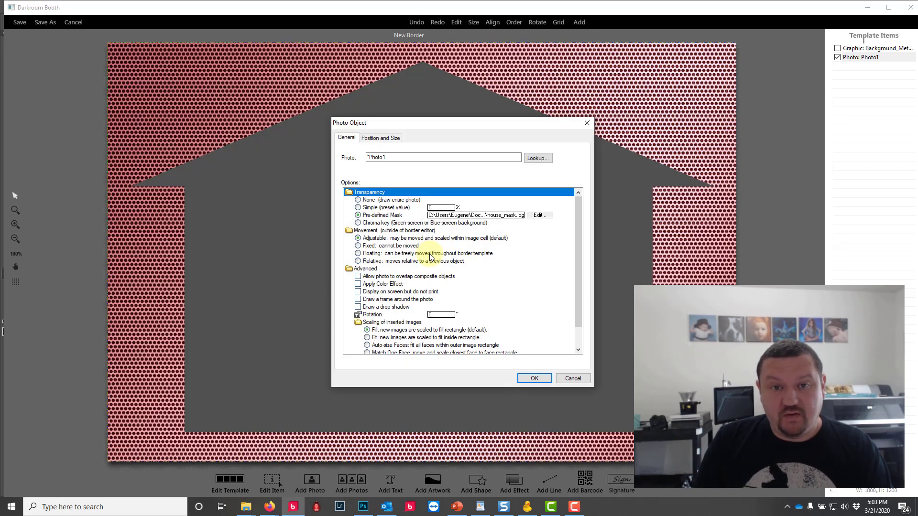
{"action": "left_click", "coordinate": [572, 378]}
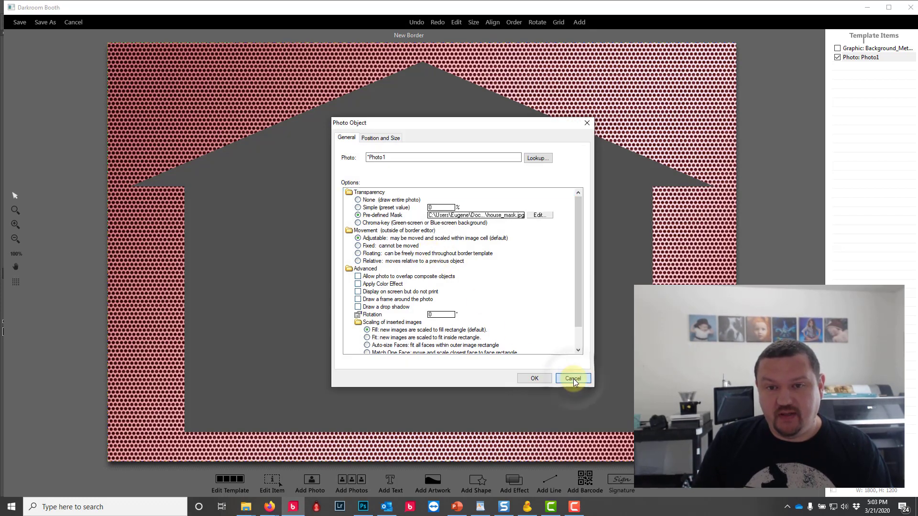
{"action": "left_click", "coordinate": [537, 214]}
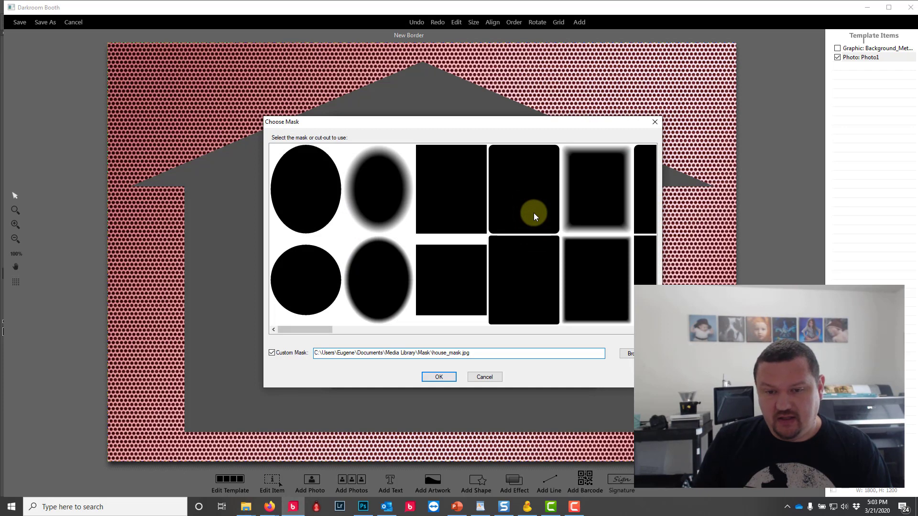
{"action": "left_click", "coordinate": [627, 353]}
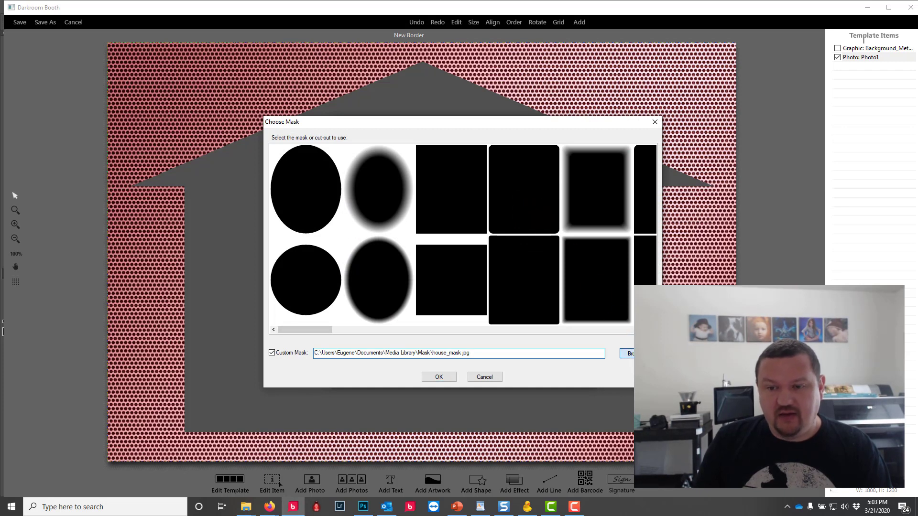
{"action": "left_click", "coordinate": [502, 228]}
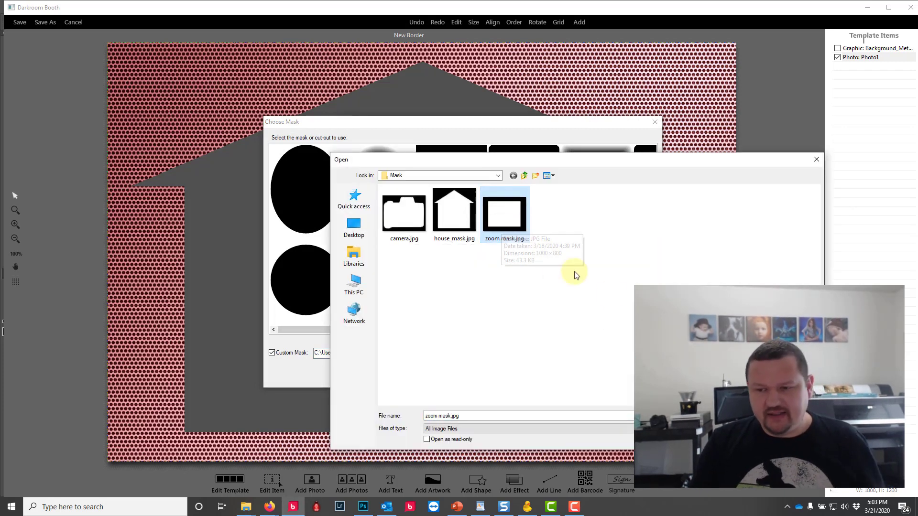
{"action": "left_click", "coordinate": [788, 416]}
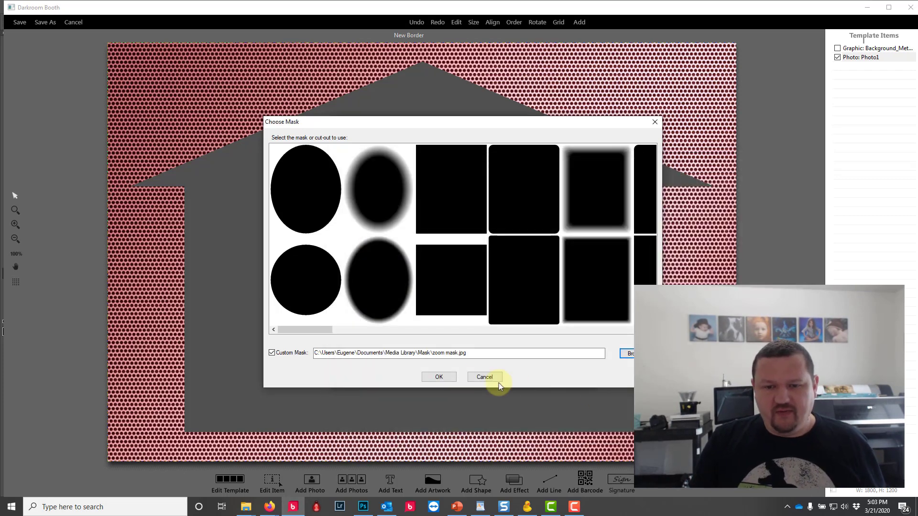
{"action": "left_click", "coordinate": [436, 377]}
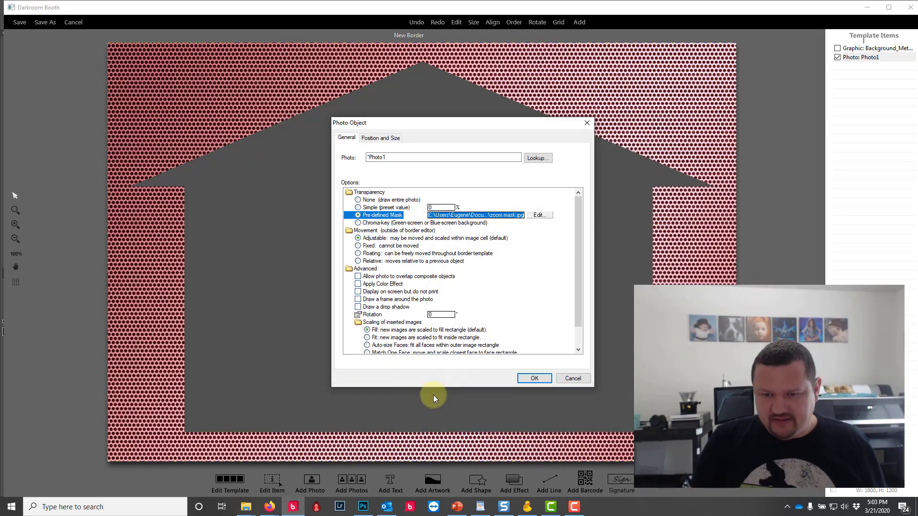
{"action": "left_click", "coordinate": [521, 377]}
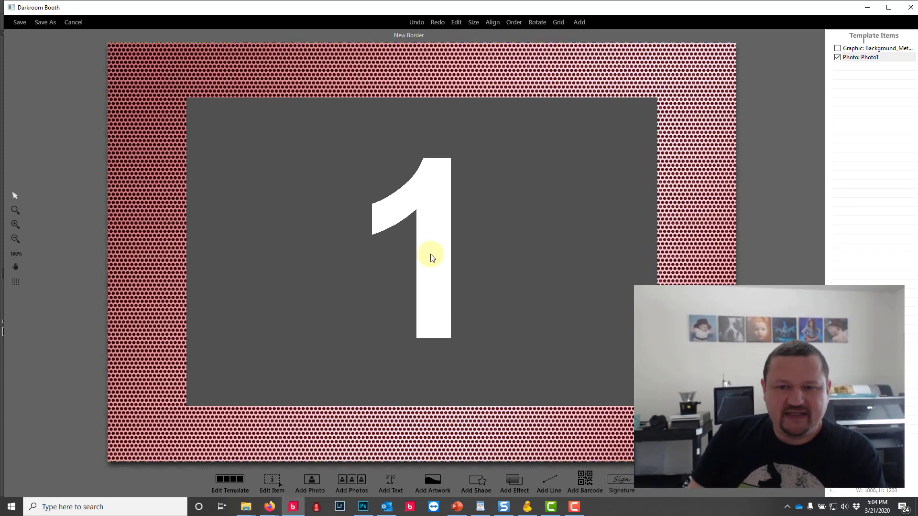
- Shrink the photo placeholder to about 1024 x 682, move it to the template's upper-left area, and duplicate it
{"action": "scroll", "coordinate": [426, 228], "scroll_direction": "down", "scroll_amount": 8}
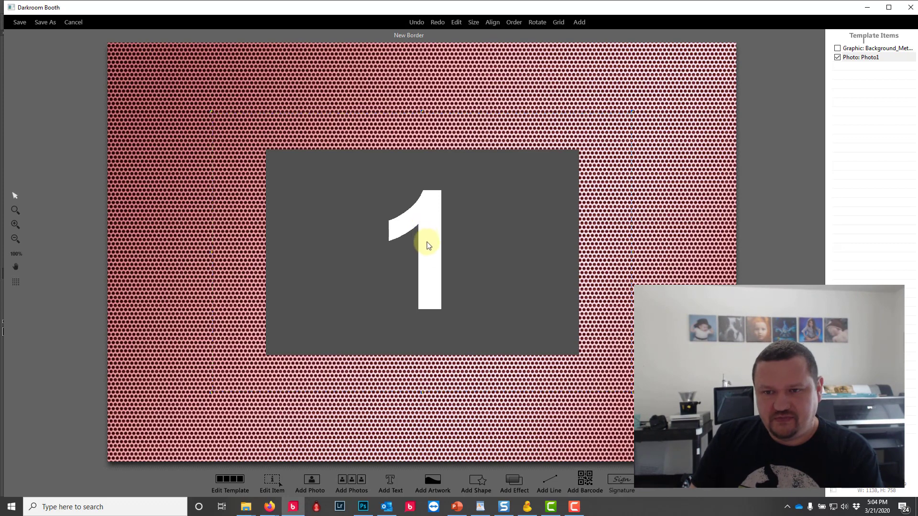
{"action": "scroll", "coordinate": [426, 246], "scroll_direction": "down", "scroll_amount": 2}
{"action": "left_click_drag", "start_coordinate": [426, 246], "coordinate": [282, 146]}
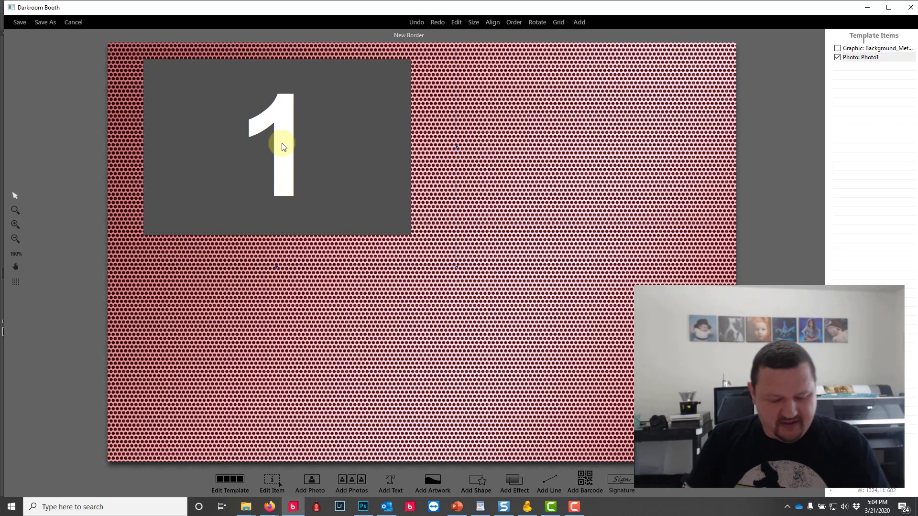
{"action": "key", "text": "ctrl+v"}
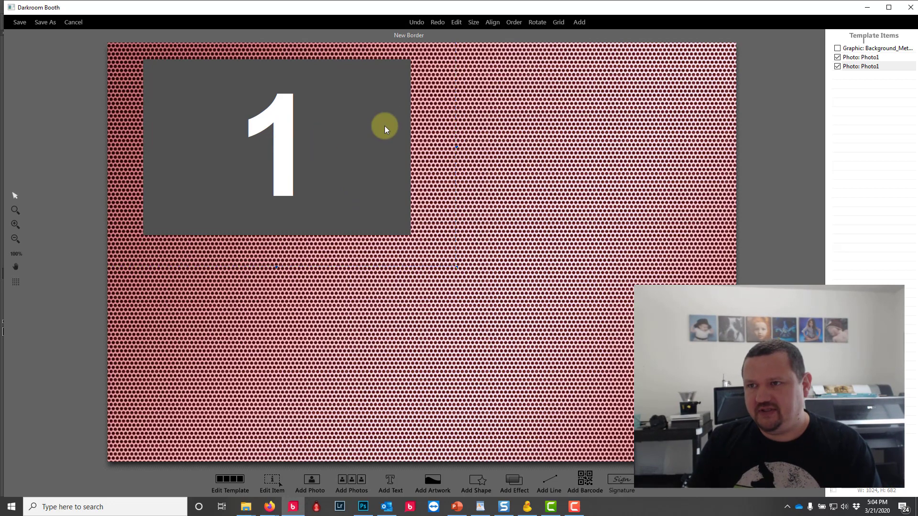
- Delete the metal background graphic from the template and move the duplicate photo toward the template's lower right
{"action": "left_click", "coordinate": [855, 50]}
{"action": "key", "text": "Delete"}
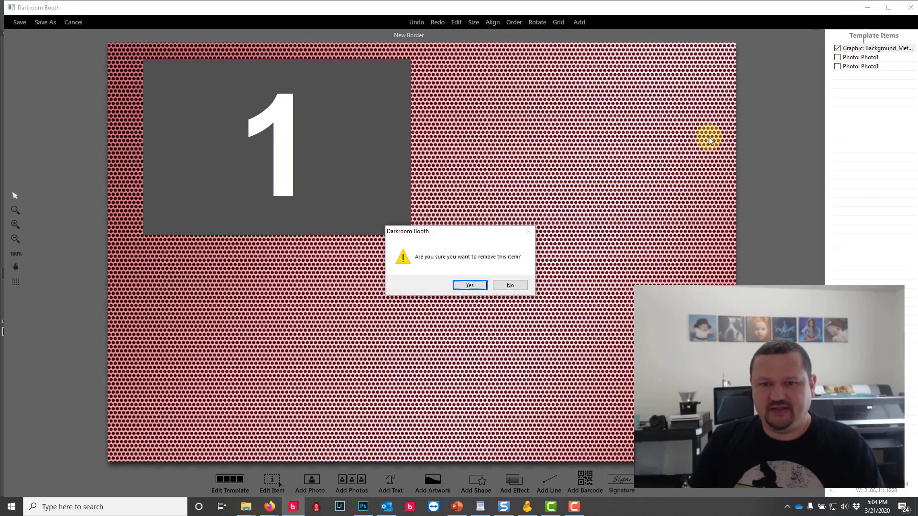
{"action": "left_click", "coordinate": [470, 288]}
{"action": "left_click_drag", "start_coordinate": [259, 138], "coordinate": [474, 277]}
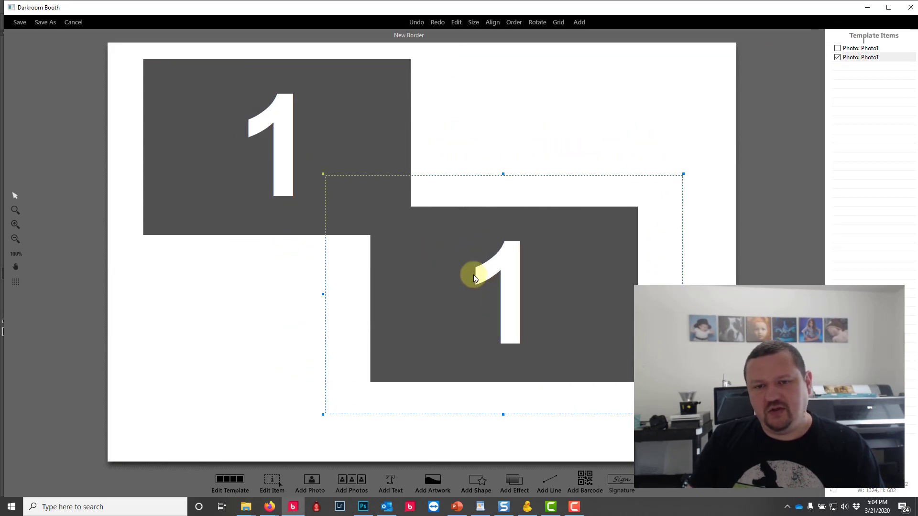
- Set the lower-right photo's transparency to None (draw entire photo) and shift it slightly further down and right
{"action": "double_click", "coordinate": [473, 275]}
{"action": "left_click", "coordinate": [376, 200]}
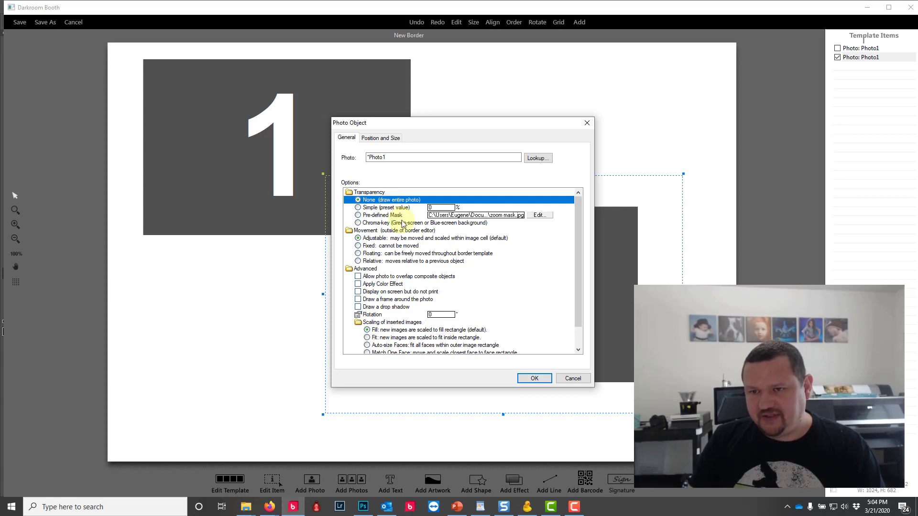
{"action": "left_click", "coordinate": [540, 380]}
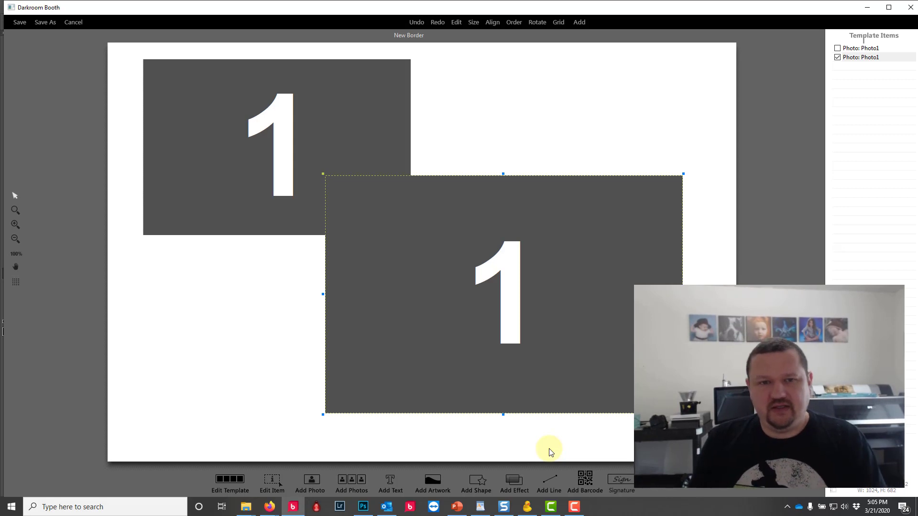
{"action": "left_click_drag", "start_coordinate": [496, 281], "coordinate": [522, 295]}
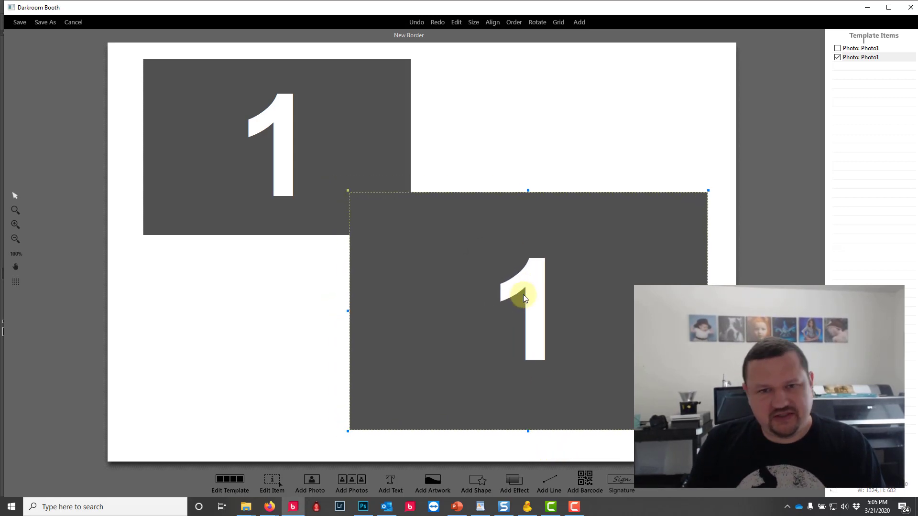
- Leave the New Border template editor without saving the changes
{"action": "left_click", "coordinate": [269, 139]}
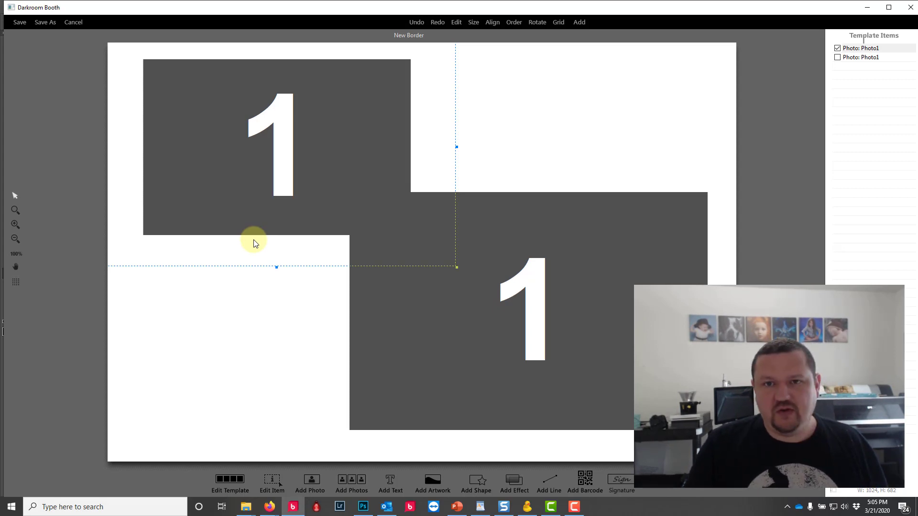
{"action": "left_click", "coordinate": [75, 23]}
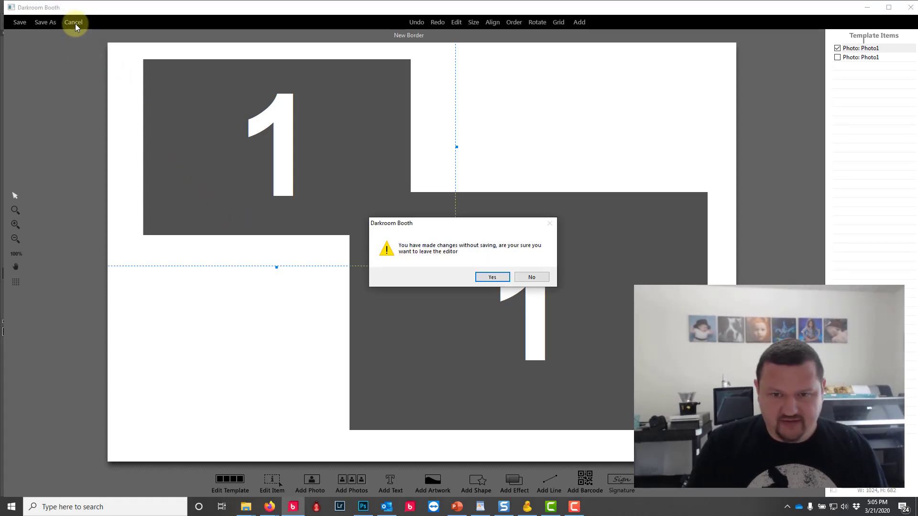
{"action": "left_click", "coordinate": [476, 275]}
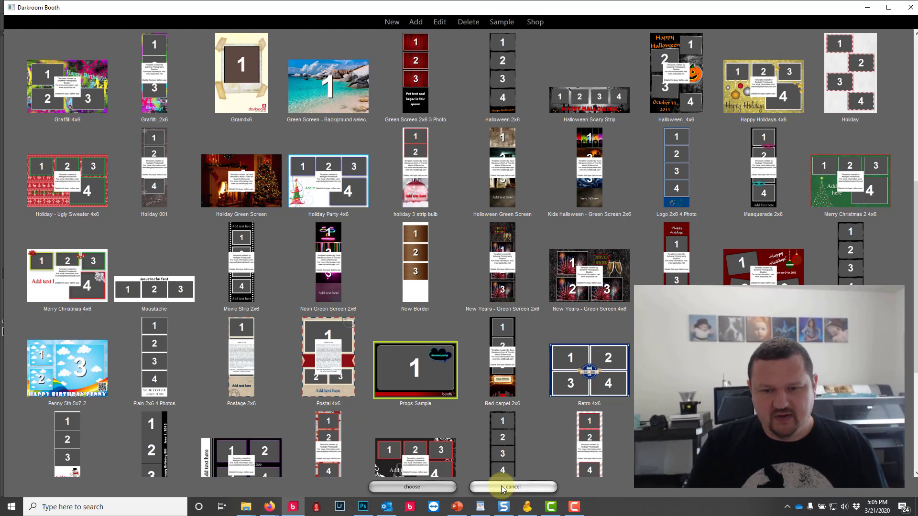
- Turn off Apply Color Effect for the photo placeholder in the Props Sample template and save the template
{"action": "double_click", "coordinate": [422, 376]}
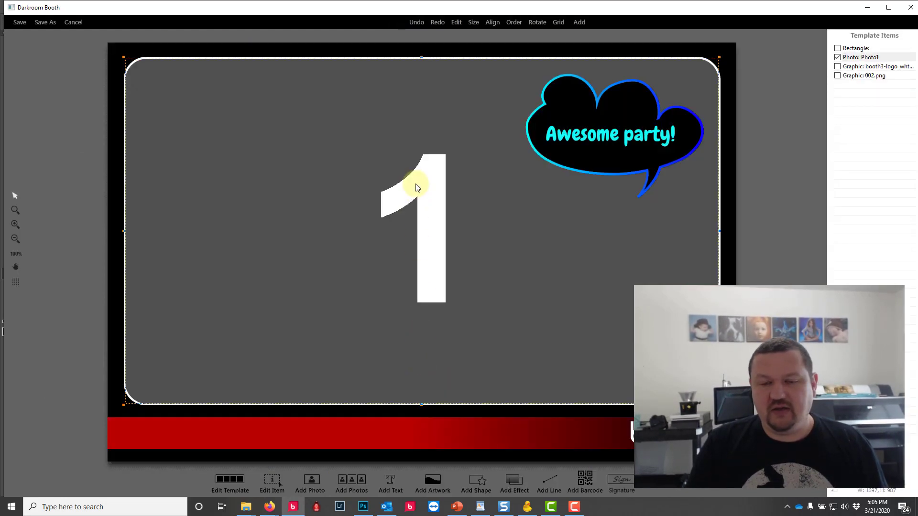
{"action": "double_click", "coordinate": [416, 185]}
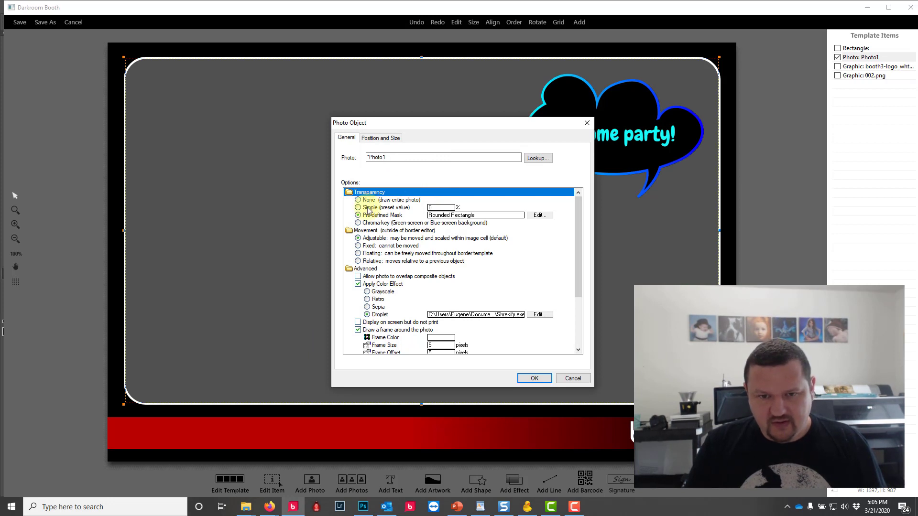
{"action": "left_click", "coordinate": [357, 283]}
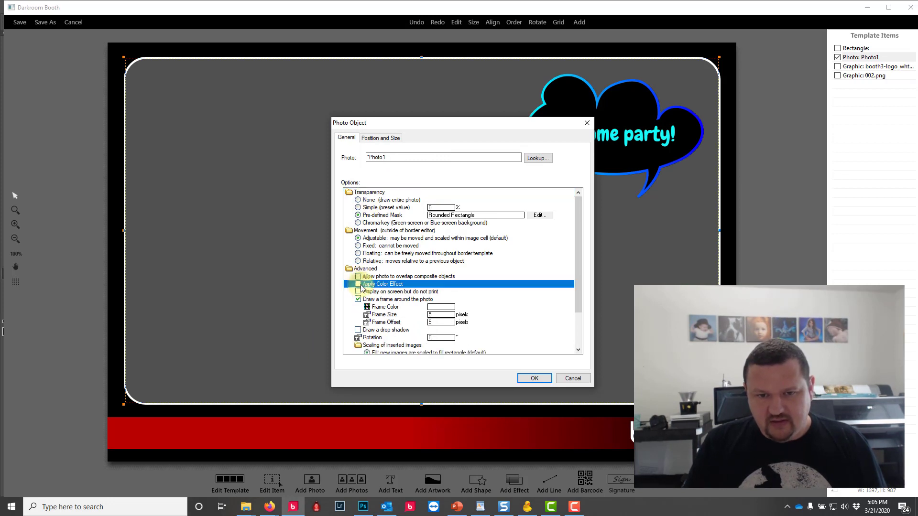
{"action": "left_click", "coordinate": [534, 379]}
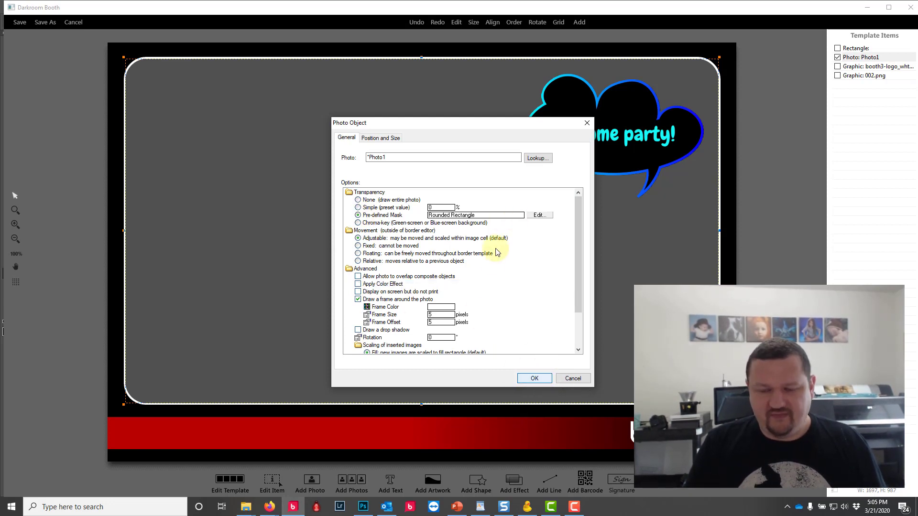
{"action": "left_click", "coordinate": [535, 379]}
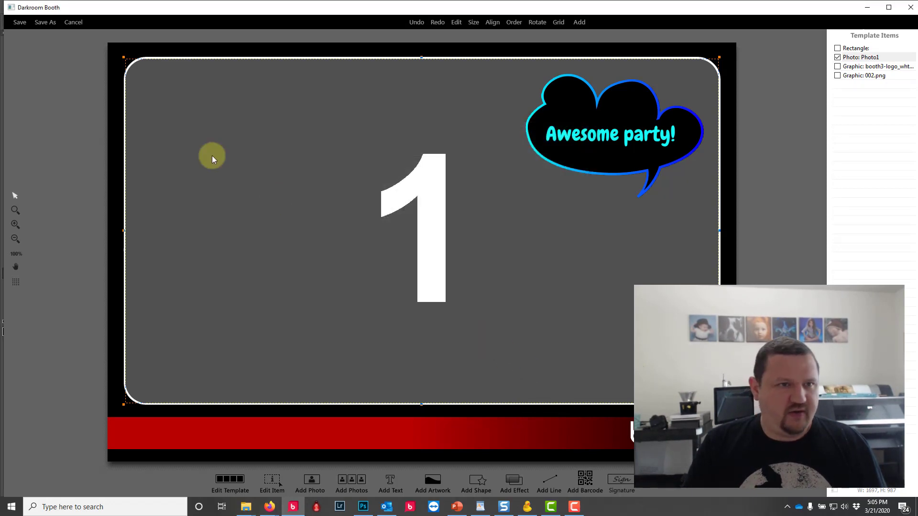
{"action": "left_click", "coordinate": [17, 24]}
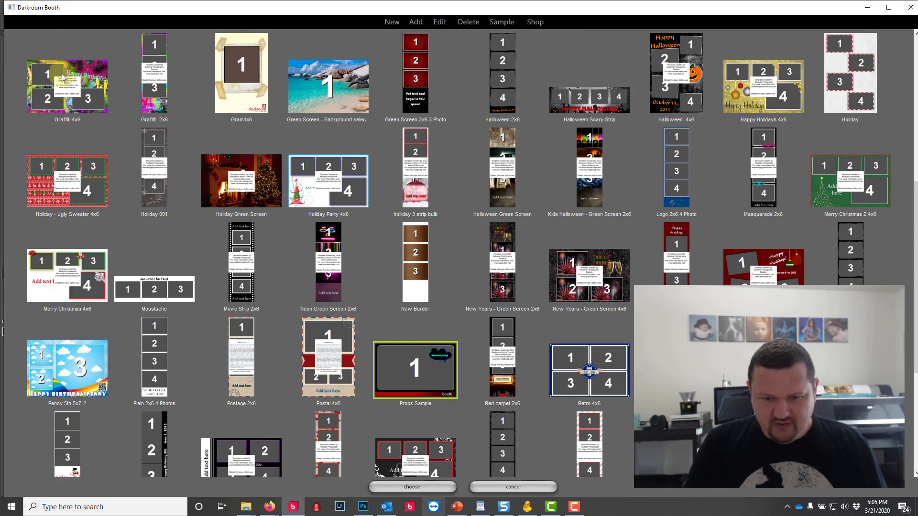
- Choose the Props Sample template for the 4x6 print output and briefly preview the event in booth mode
{"action": "left_click", "coordinate": [425, 486]}
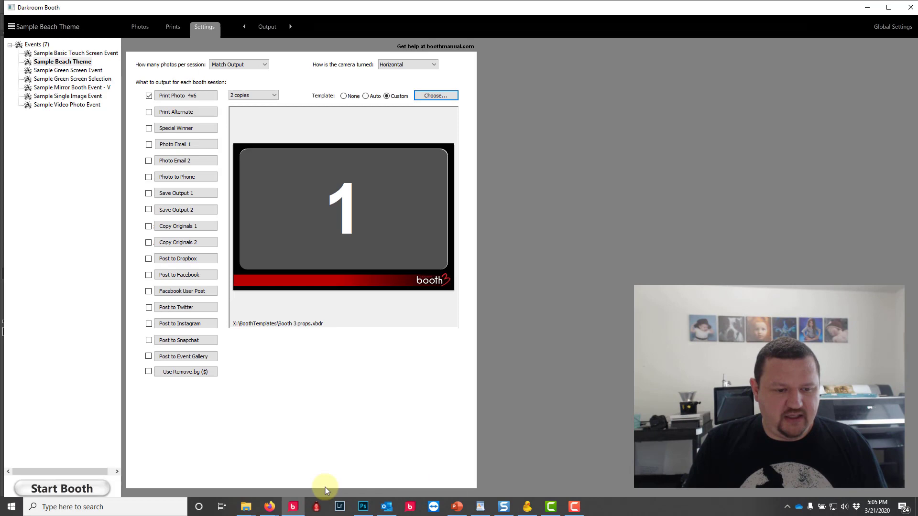
{"action": "left_click", "coordinate": [51, 487]}
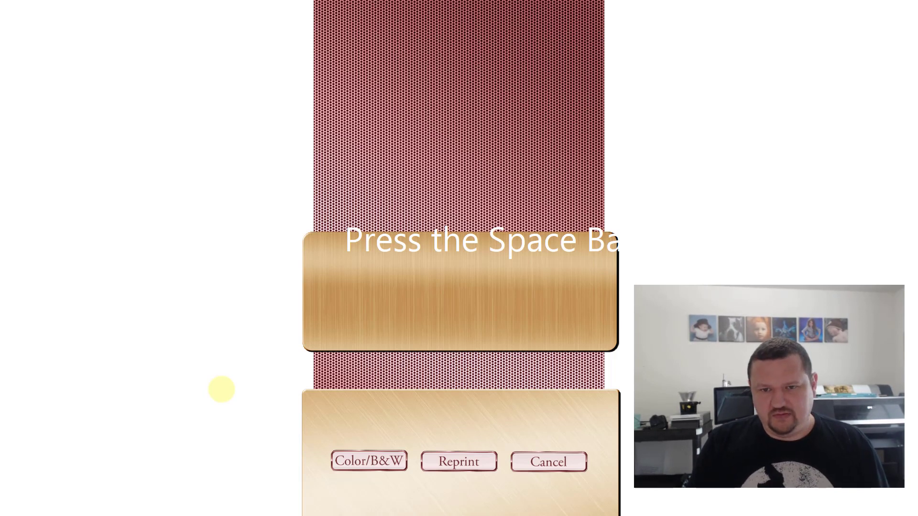
{"action": "key", "text": "Escape"}
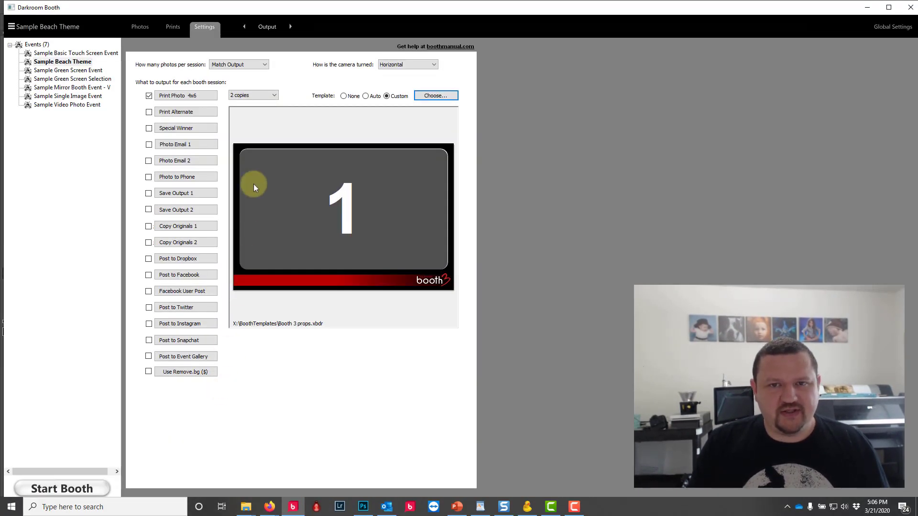
- Choose the Blue Leather screen for the event and briefly preview it in booth mode
{"action": "left_click", "coordinate": [278, 25]}
{"action": "left_click", "coordinate": [301, 61]}
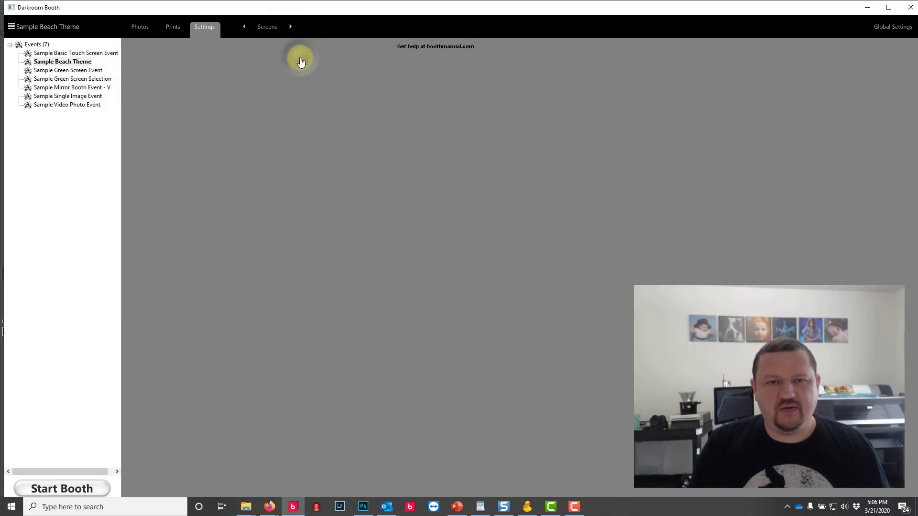
{"action": "left_click", "coordinate": [432, 69]}
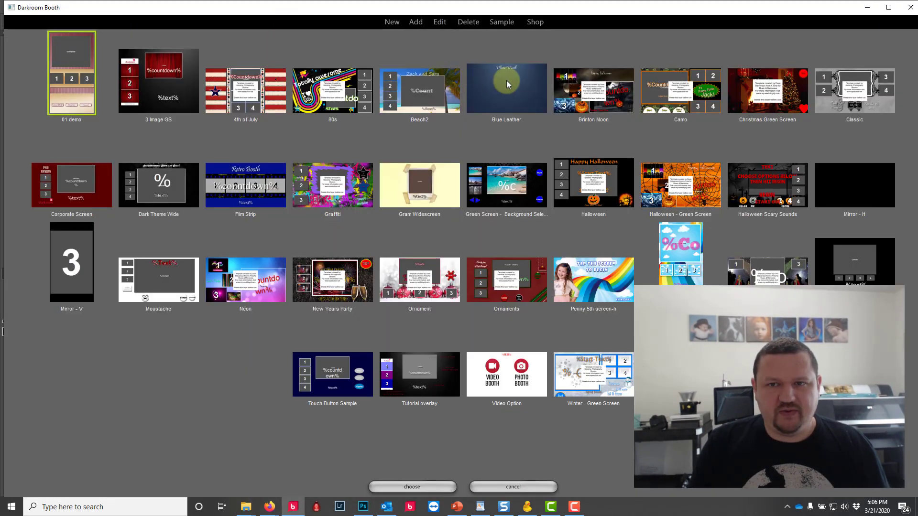
{"action": "left_click", "coordinate": [433, 487]}
{"action": "left_click", "coordinate": [70, 485]}
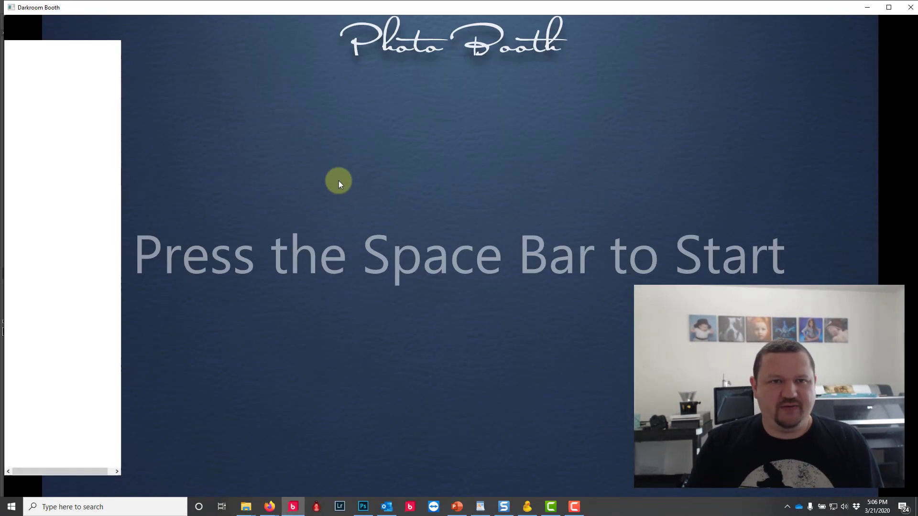
{"action": "key", "text": "Escape"}
- Assign the Start Session command to the left mouse button in the event's control settings
{"action": "left_click", "coordinate": [266, 28]}
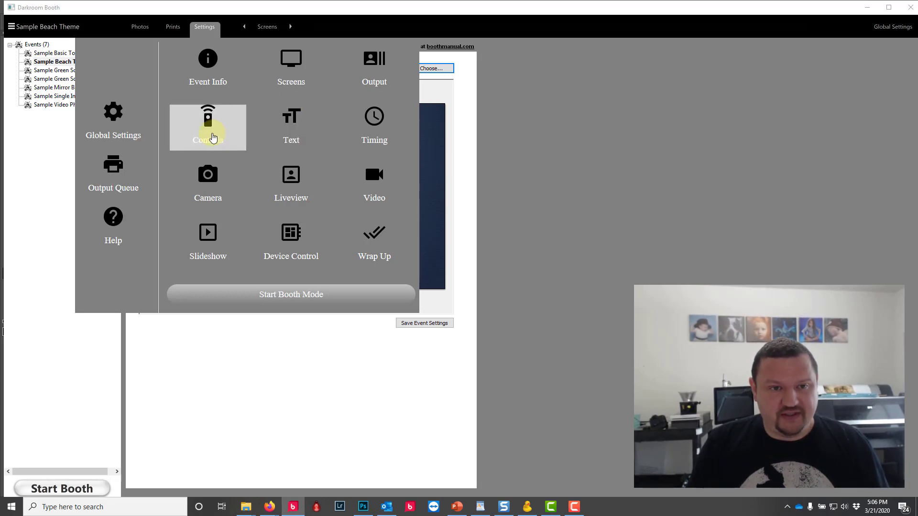
{"action": "left_click", "coordinate": [214, 138]}
{"action": "left_click", "coordinate": [233, 172]}
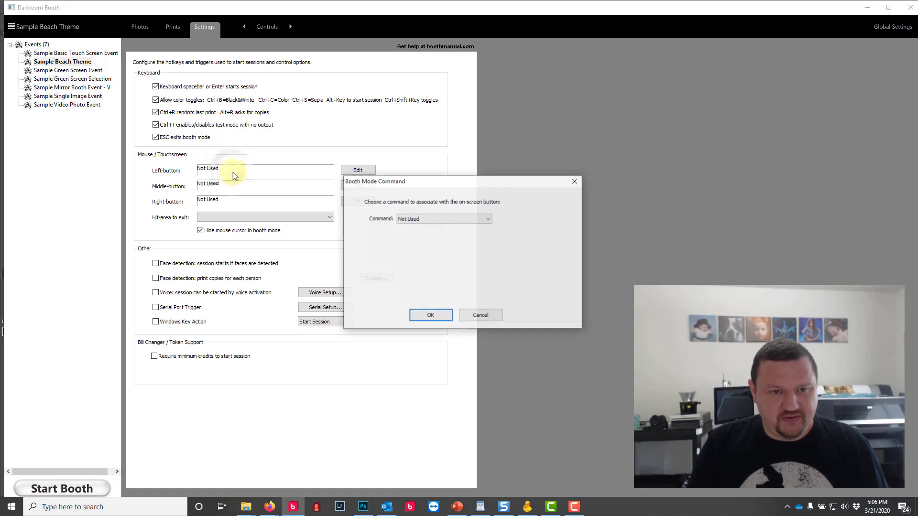
{"action": "left_click", "coordinate": [414, 223]}
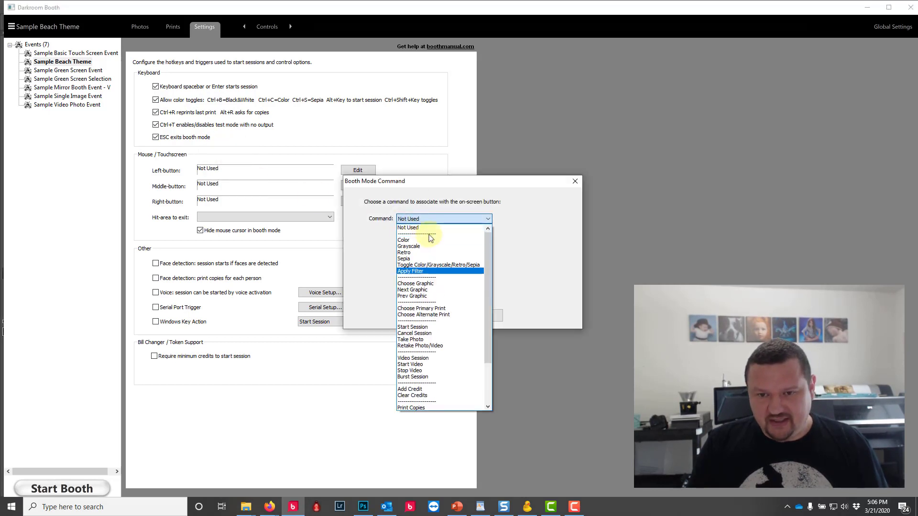
{"action": "left_click", "coordinate": [415, 327]}
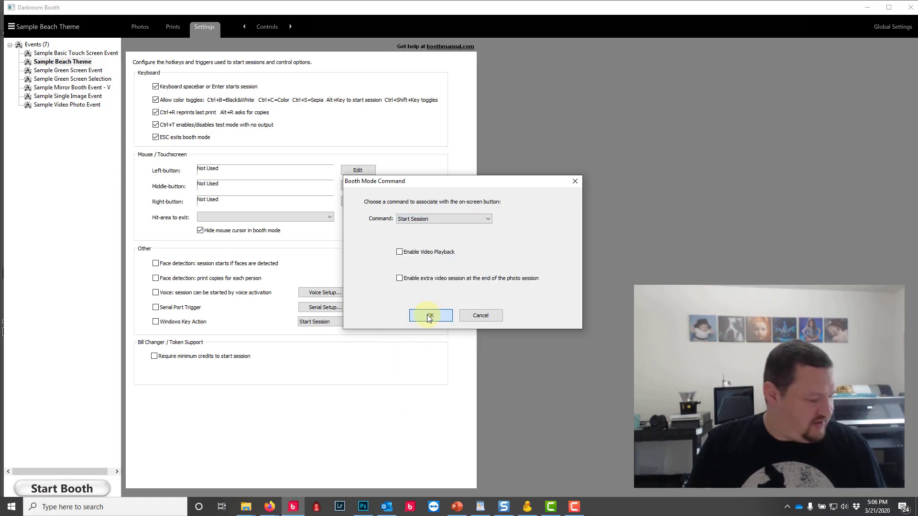
{"action": "left_click", "coordinate": [429, 316]}
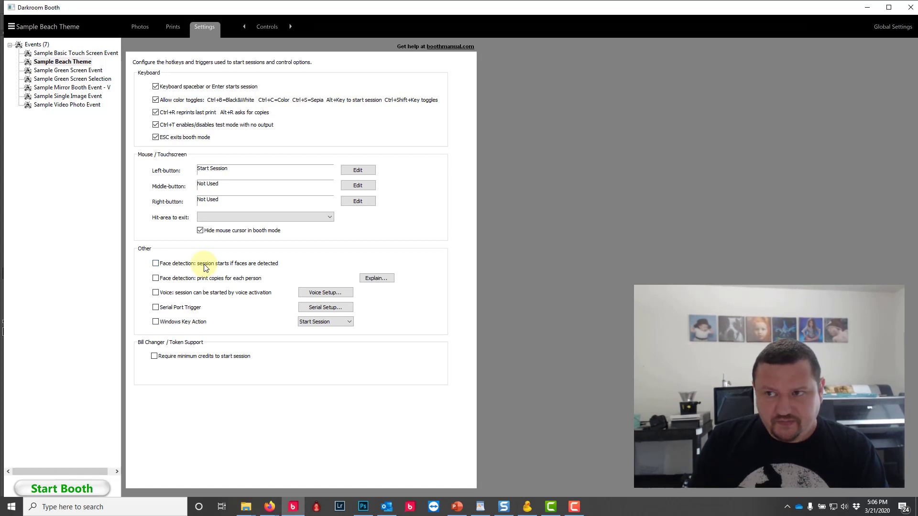
- Check the Snagit 2019 printer in the global printer options and return to the event
{"action": "left_click", "coordinate": [906, 27]}
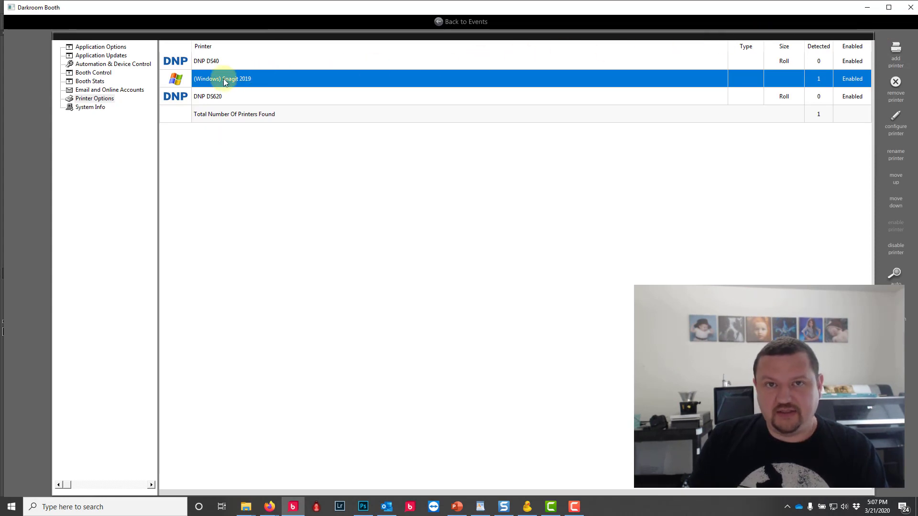
{"action": "left_click", "coordinate": [450, 21]}
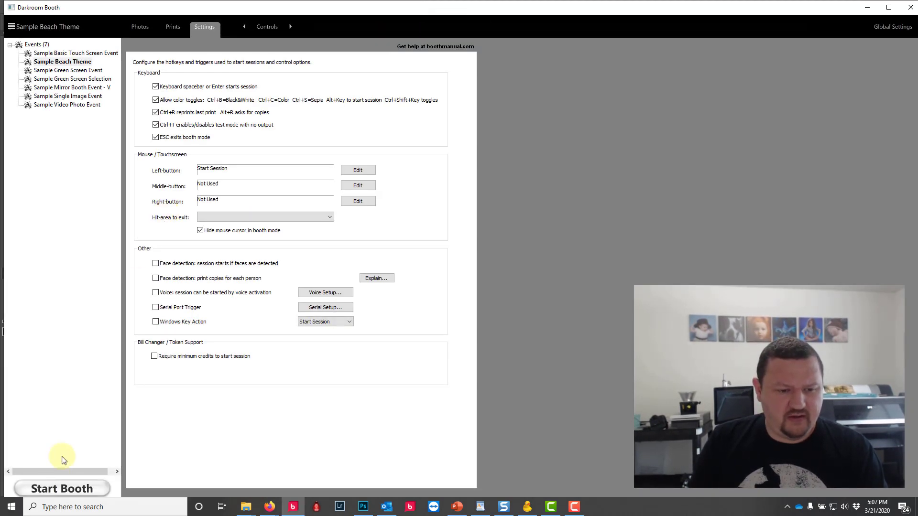
{"action": "left_click", "coordinate": [48, 487]}
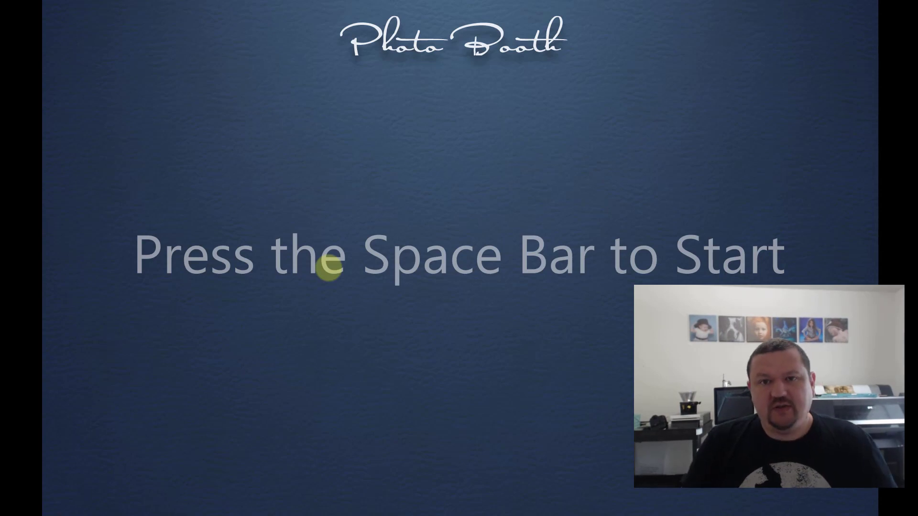
{"action": "key", "text": "space"}
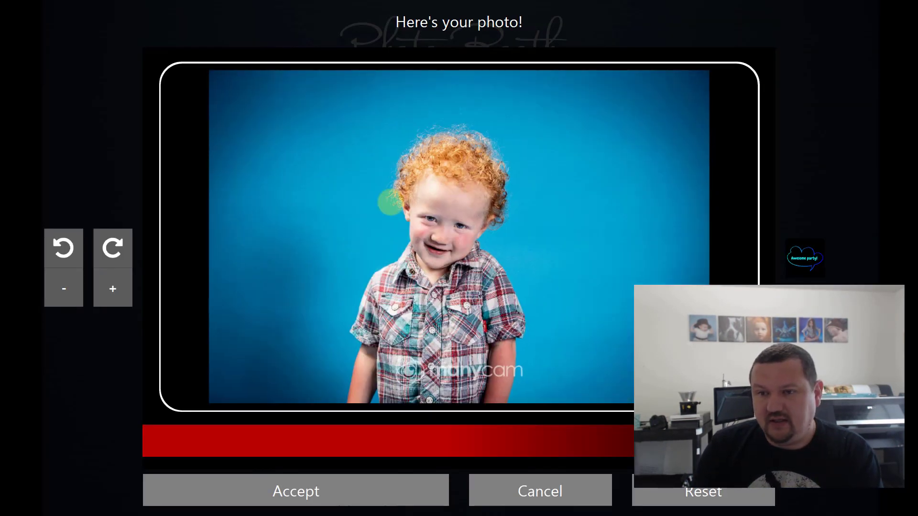
{"action": "key", "text": "Escape"}
{"action": "key", "text": "Escape"}
{"action": "key", "text": "Escape"}
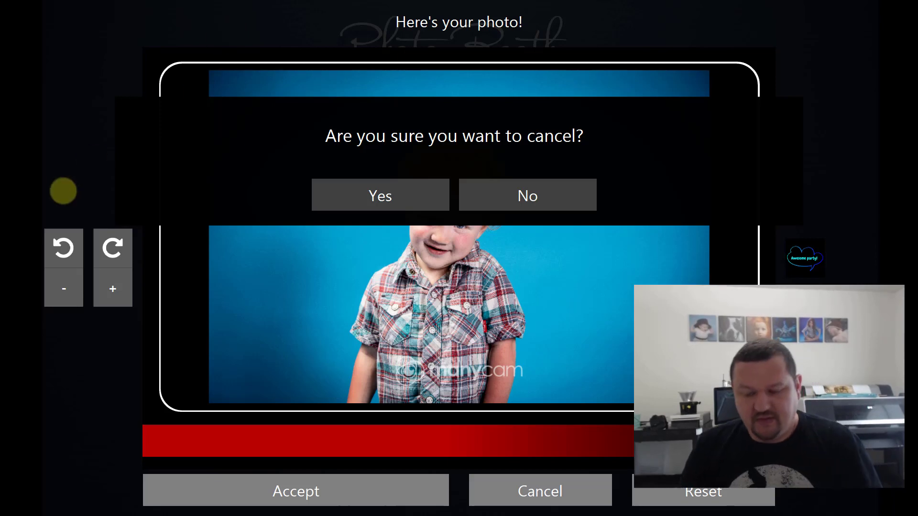
{"action": "key", "text": "Return"}
{"action": "key", "text": "Escape"}
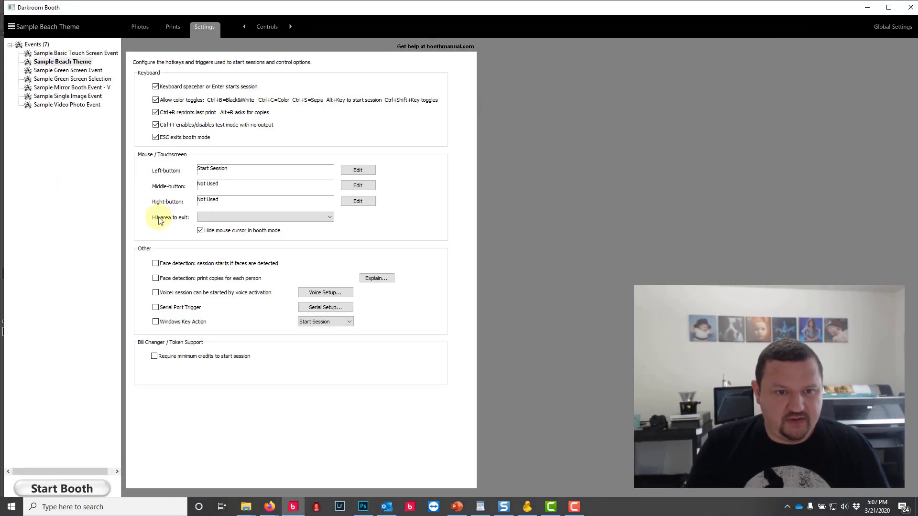
- Turn off hiding the mouse cursor in booth mode and start a new photo session
{"action": "left_click", "coordinate": [200, 230]}
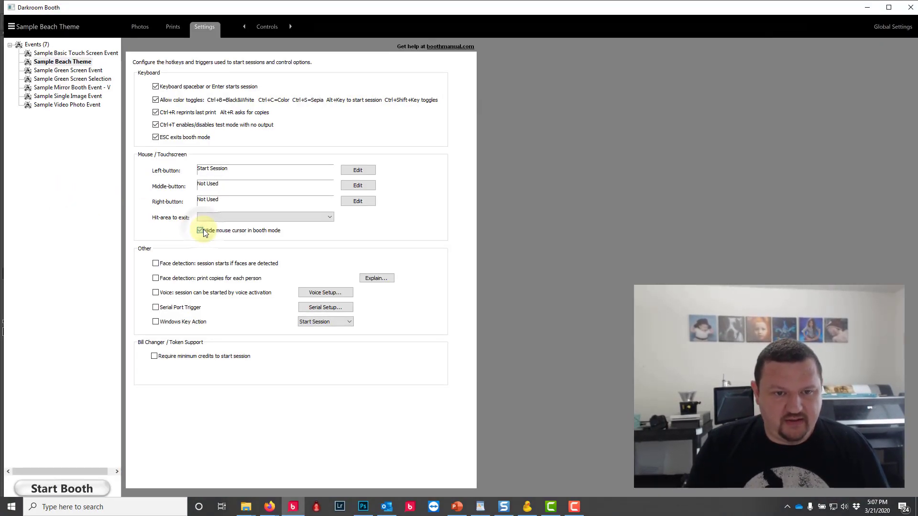
{"action": "left_click", "coordinate": [90, 486]}
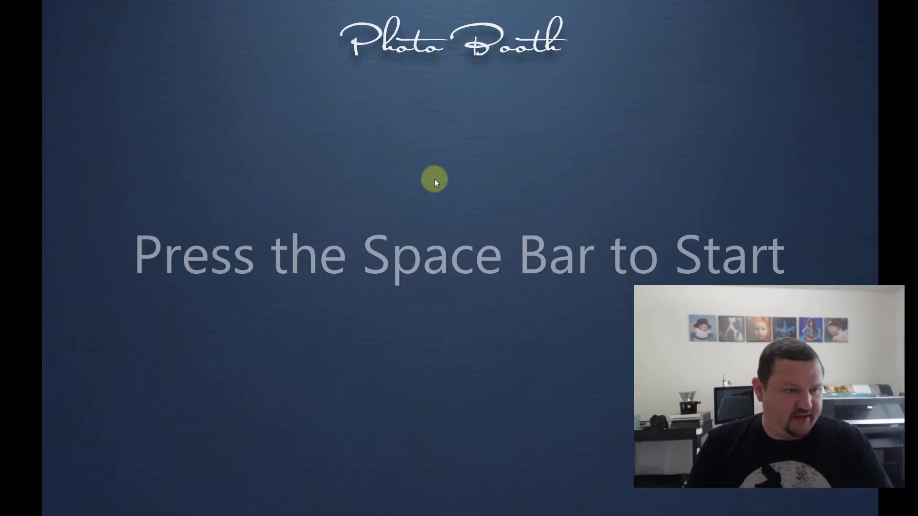
{"action": "key", "text": "space"}
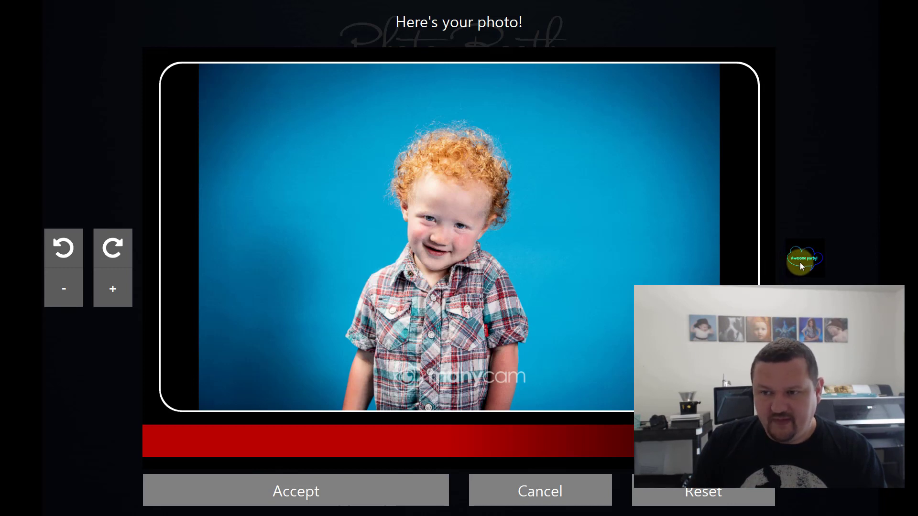
- Add the red "I'm sexy and I know it!" speech bubble prop and place it beside the boy's head
{"action": "left_click", "coordinate": [804, 264]}
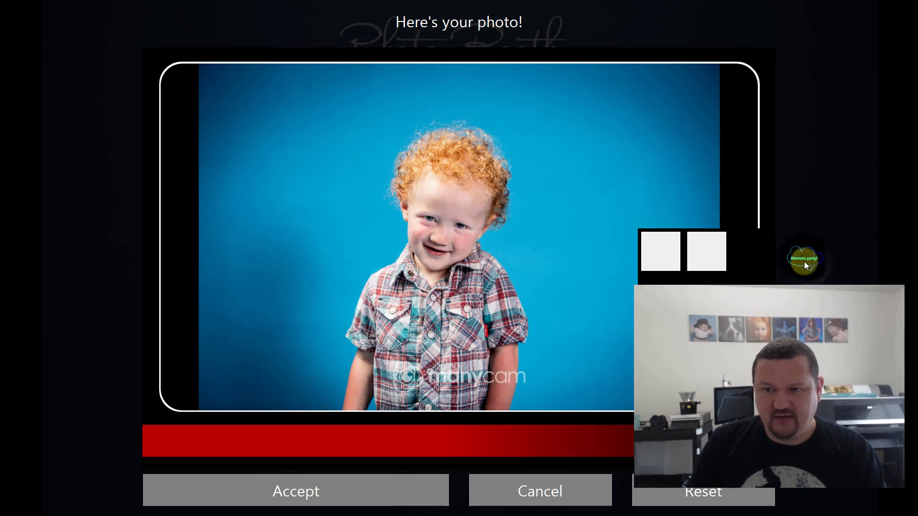
{"action": "left_click", "coordinate": [696, 253]}
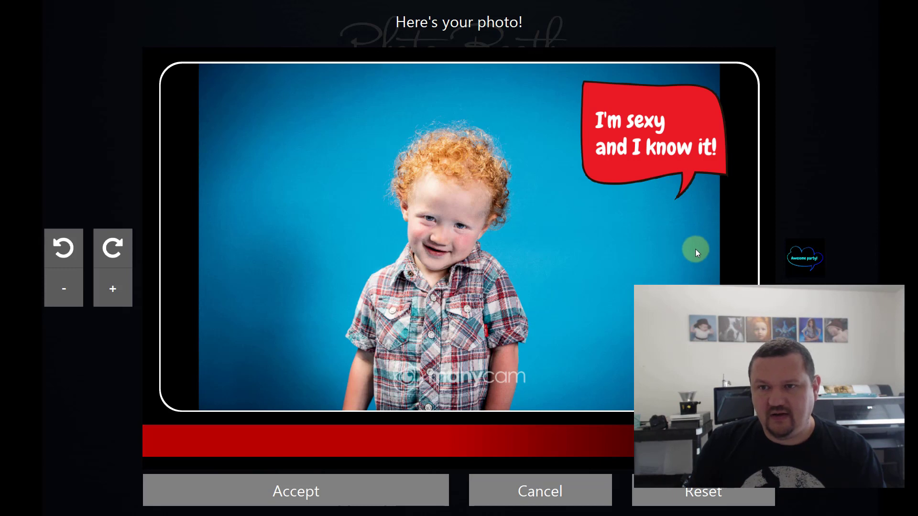
{"action": "left_click_drag", "start_coordinate": [652, 141], "coordinate": [560, 134]}
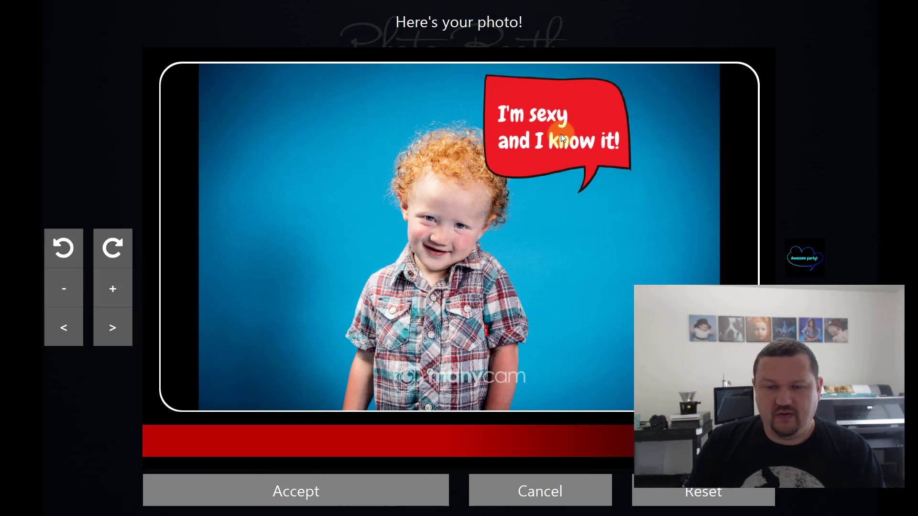
- Accept the decorated photo for printing and exit booth mode
{"action": "left_click", "coordinate": [290, 488]}
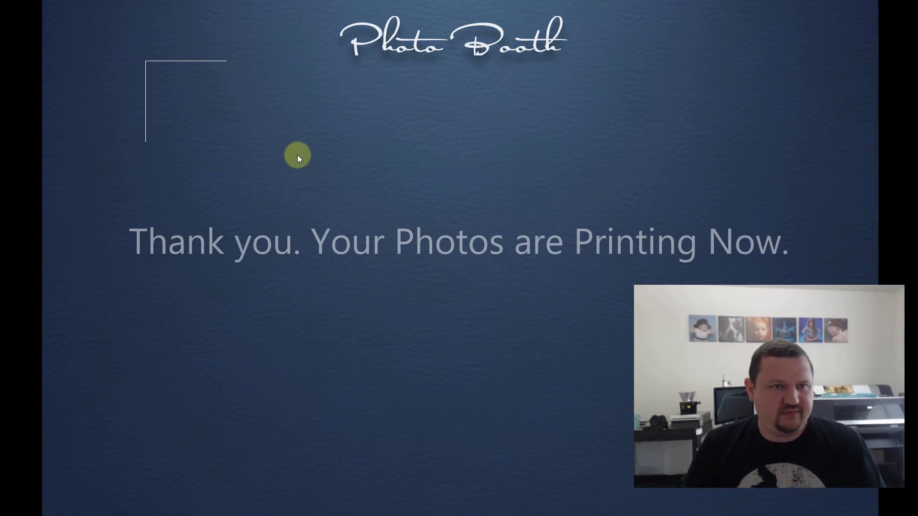
{"action": "key", "text": "space"}
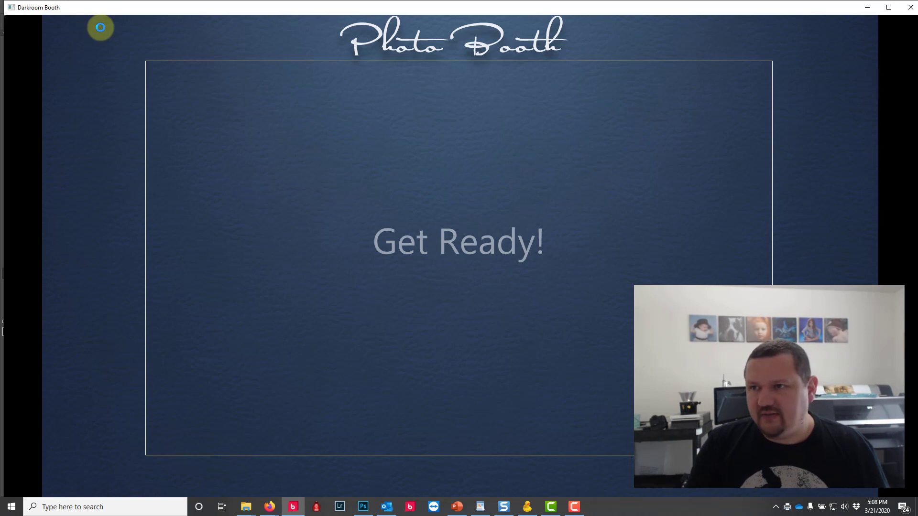
{"action": "key", "text": "Escape"}
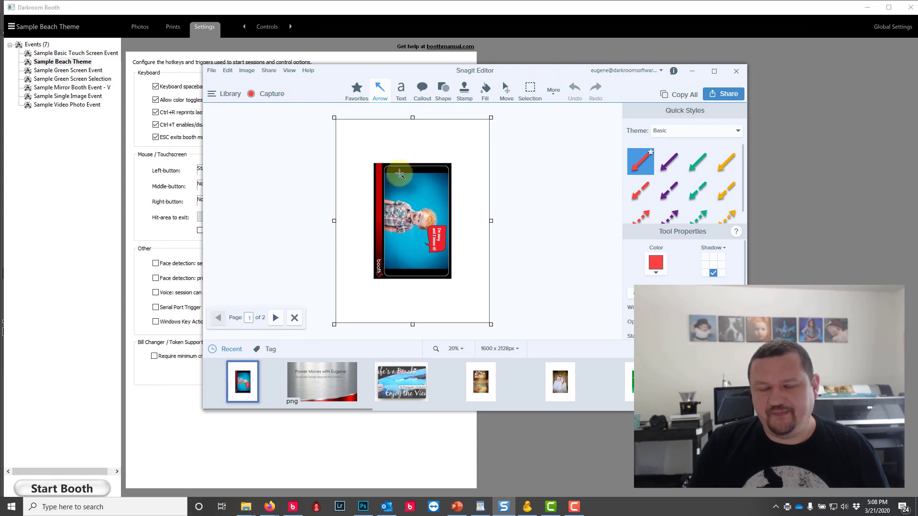
- Switch to Photoshop and open the gold-metal-brushed-background JPG from the desktop's Demo Files folder
{"action": "left_click", "coordinate": [693, 71]}
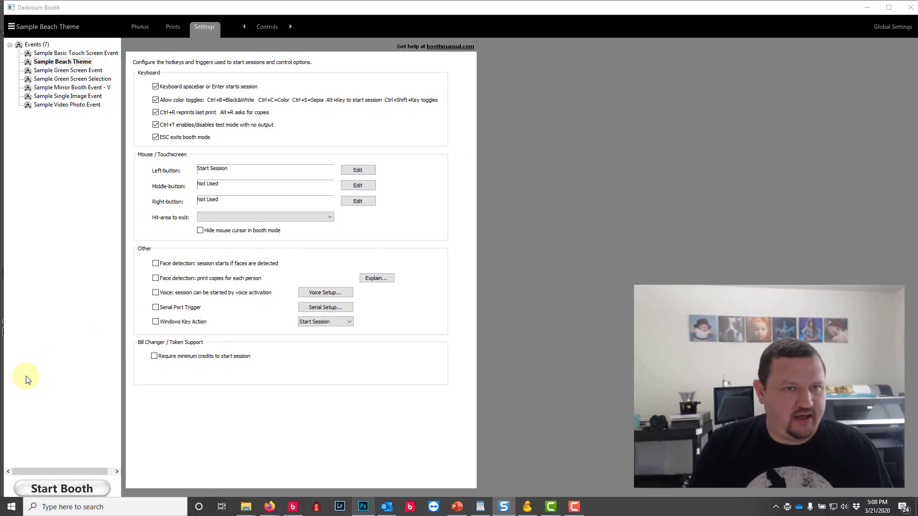
{"action": "left_click", "coordinate": [868, 7]}
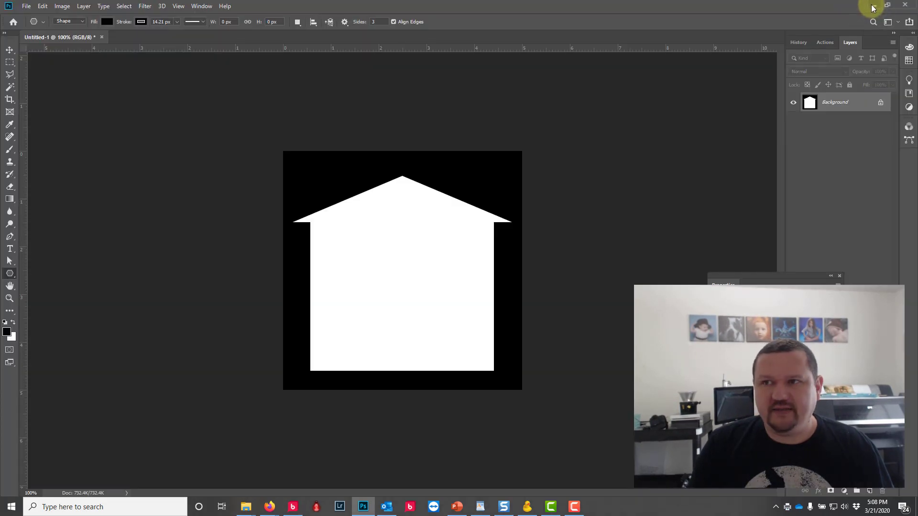
{"action": "left_click", "coordinate": [871, 7]}
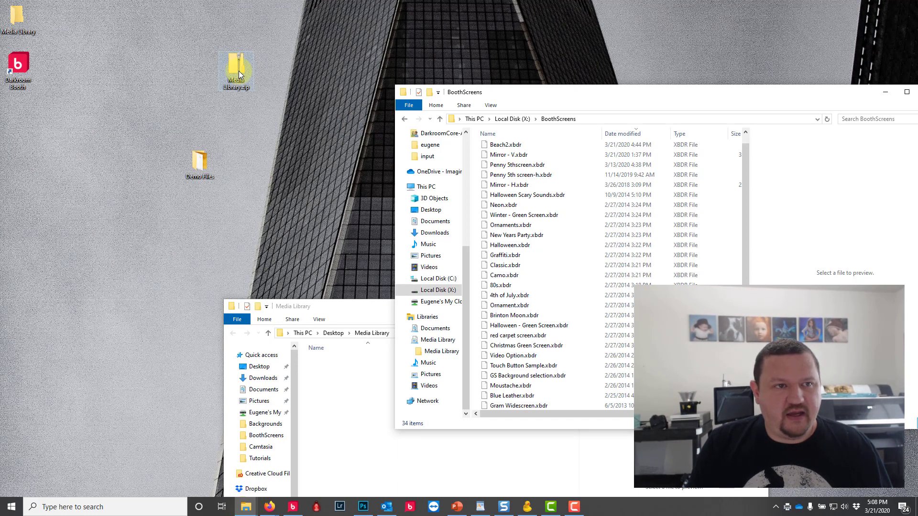
{"action": "left_click", "coordinate": [193, 157]}
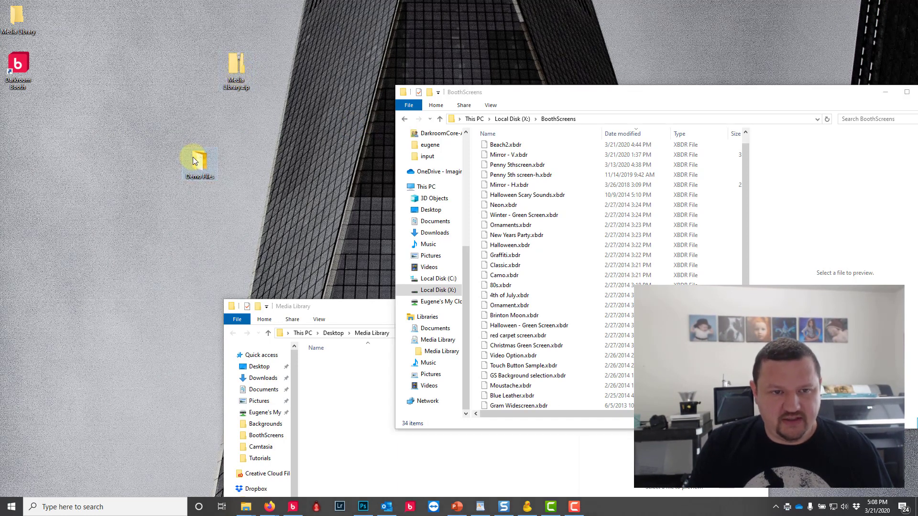
{"action": "double_click", "coordinate": [193, 157]}
{"action": "left_click", "coordinate": [358, 141]}
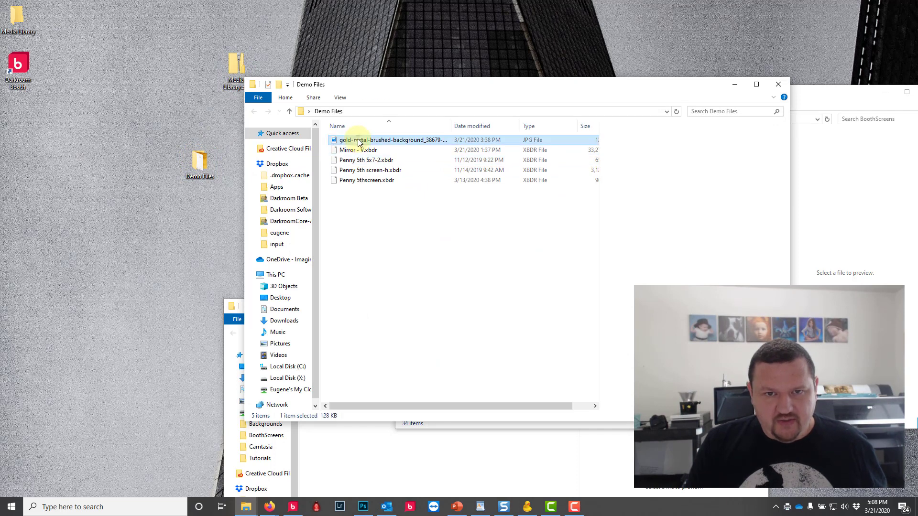
{"action": "mouse_move", "coordinate": [373, 142]}
{"action": "left_mouse_down"}
{"action": "mouse_move", "coordinate": [354, 420]}
{"action": "mouse_move", "coordinate": [364, 506]}
{"action": "mouse_move", "coordinate": [348, 420]}
{"action": "mouse_move", "coordinate": [214, 23]}
{"action": "mouse_move", "coordinate": [222, 35]}
{"action": "left_mouse_up"}
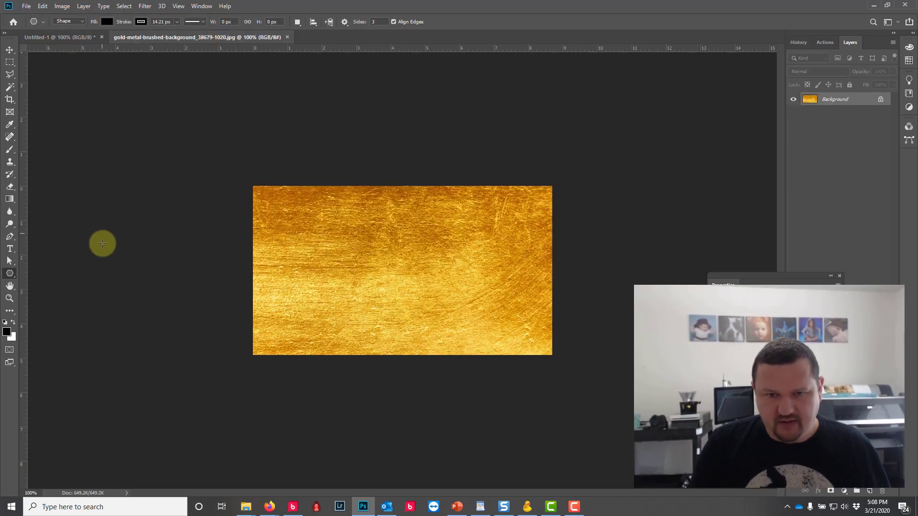
{"action": "key", "text": "ctrl+plus"}
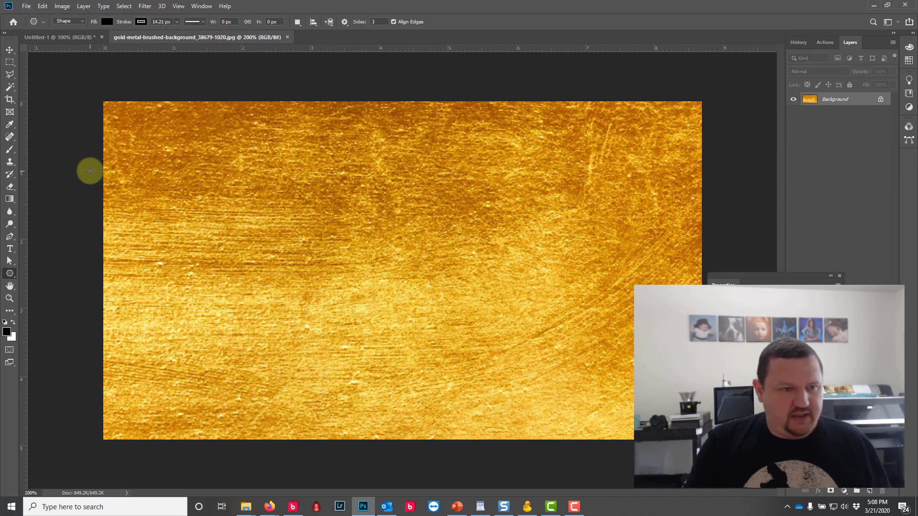
{"action": "key", "text": "ctrl+minus"}
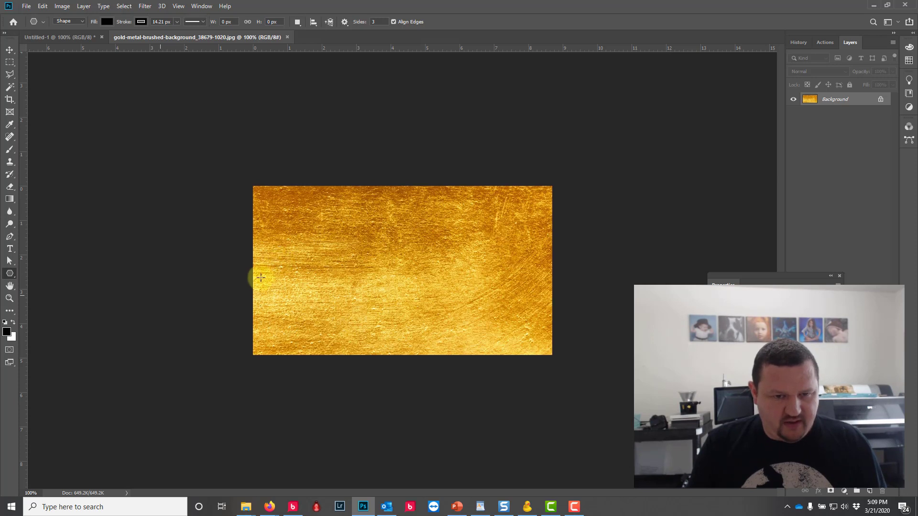
- Add the text "Thanks" on the gold image and set its font to Showcard Gothic
{"action": "key", "text": "t"}
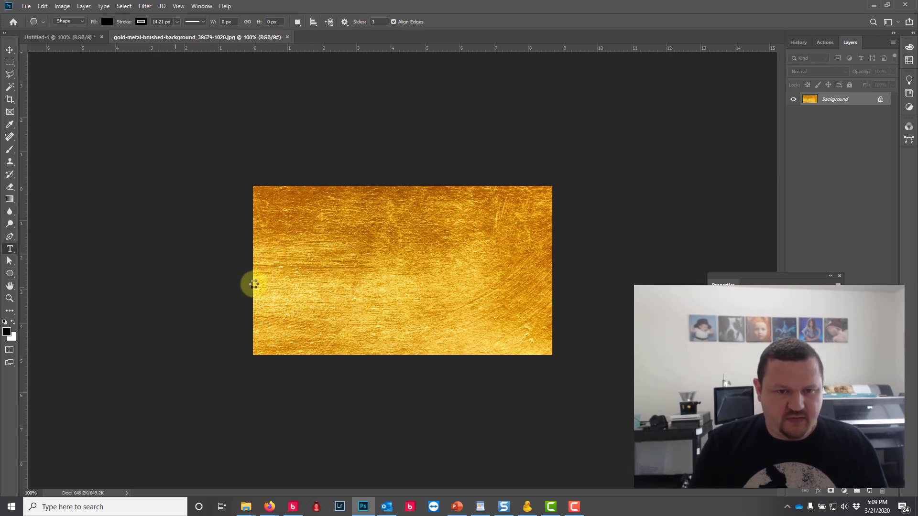
{"action": "left_click", "coordinate": [284, 281]}
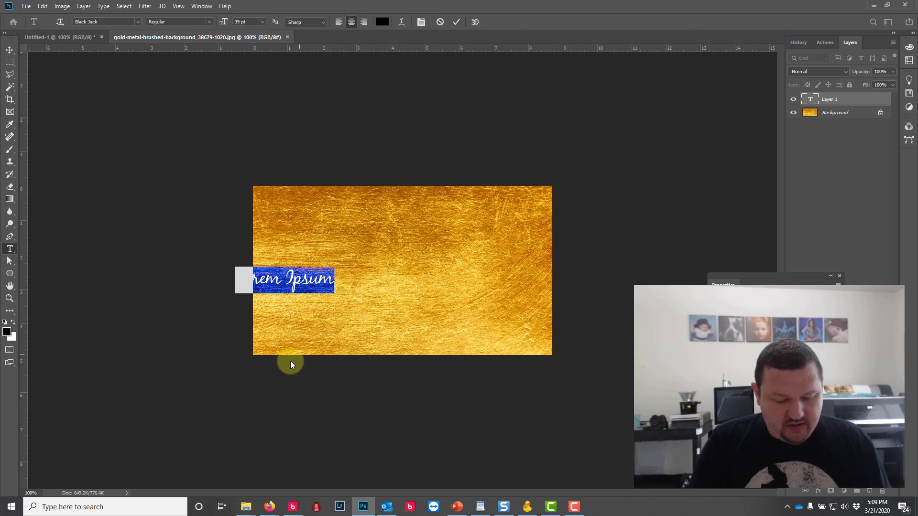
{"action": "type", "text": "Tha"}
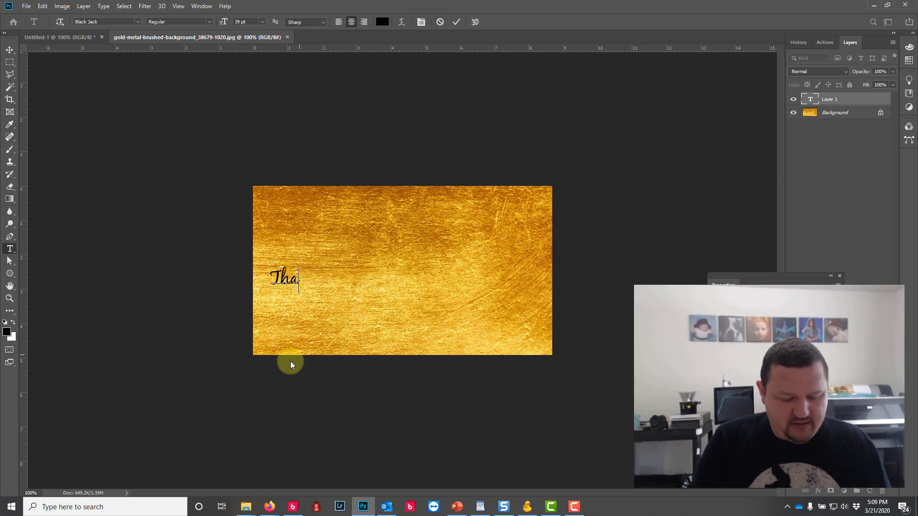
{"action": "type", "text": "nks"}
{"action": "key", "text": "ctrl+a"}
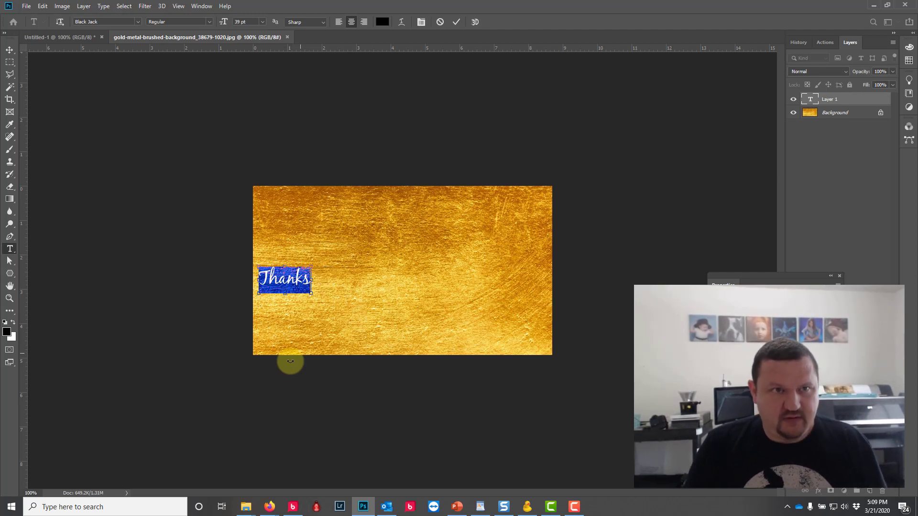
{"action": "left_click", "coordinate": [137, 21]}
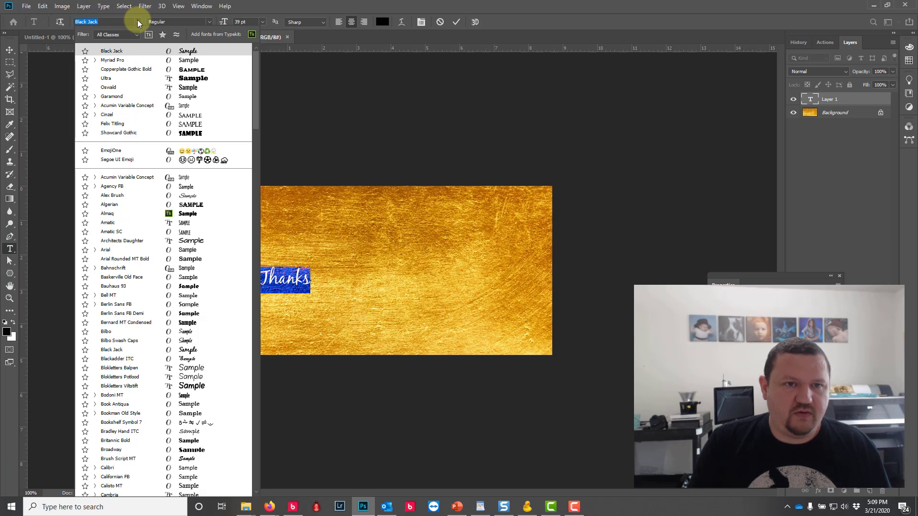
{"action": "left_click", "coordinate": [131, 135]}
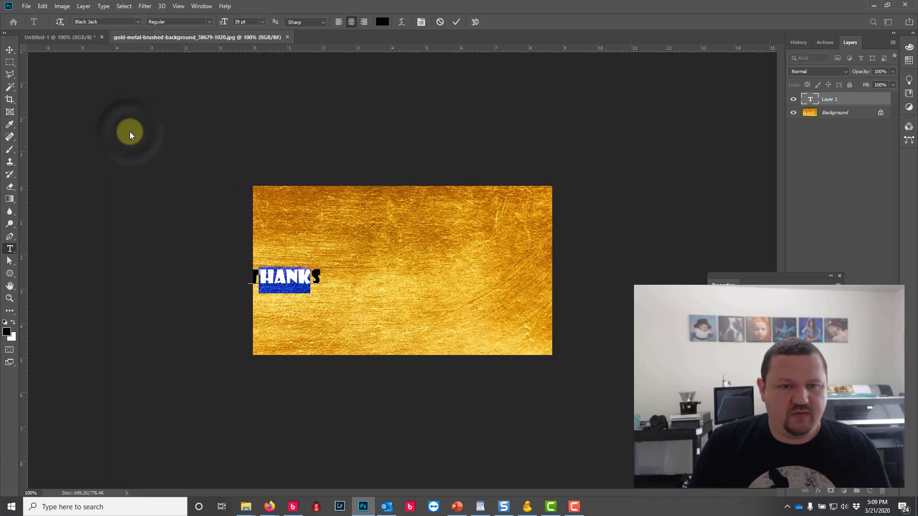
- Extend the text to "Thanks for Watching" and move it to the middle of the gold image
{"action": "left_click", "coordinate": [321, 277]}
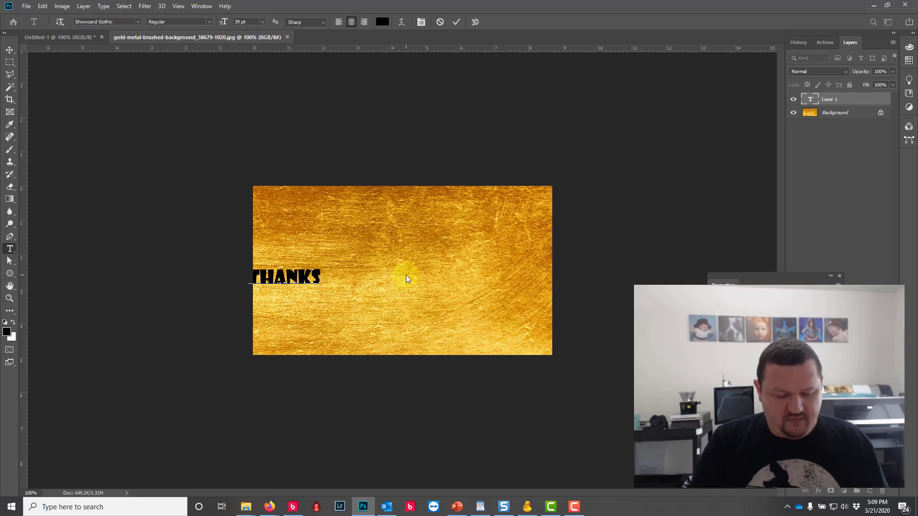
{"action": "type", "text": "FOR"}
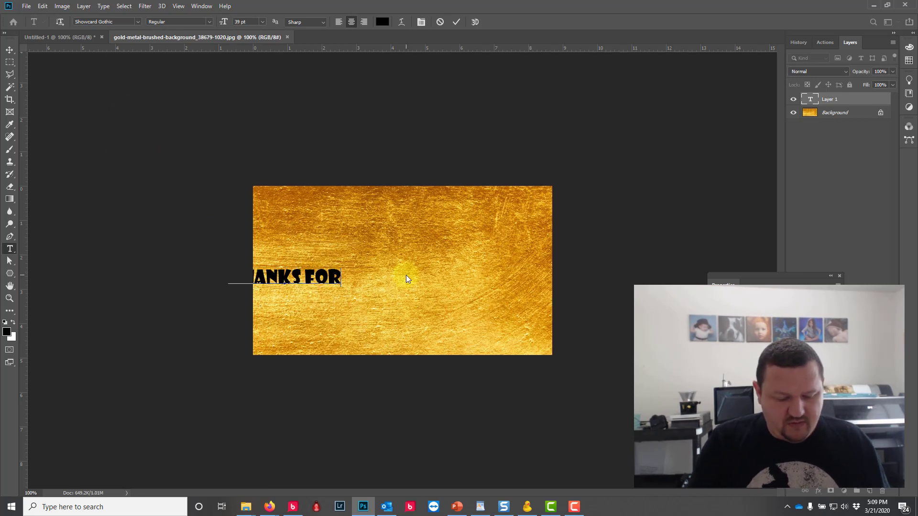
{"action": "type", "text": " WATCHING"}
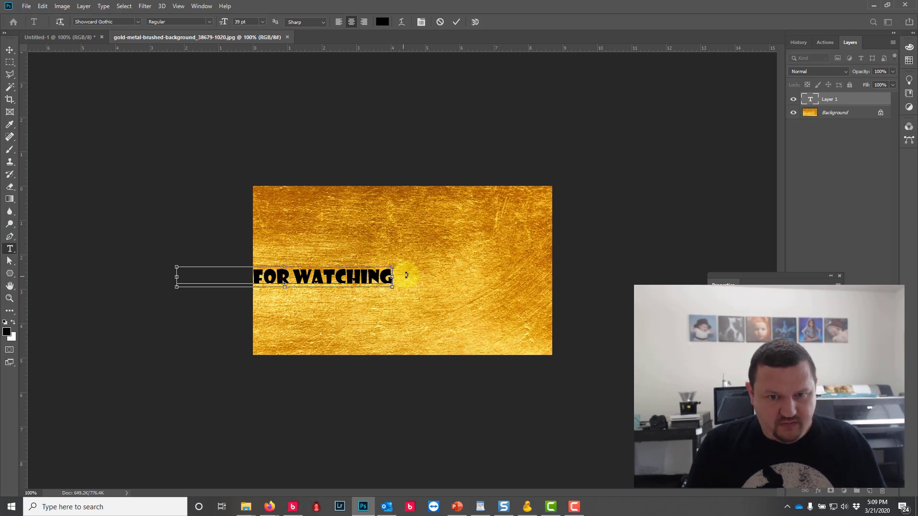
{"action": "key", "text": "ctrl+a"}
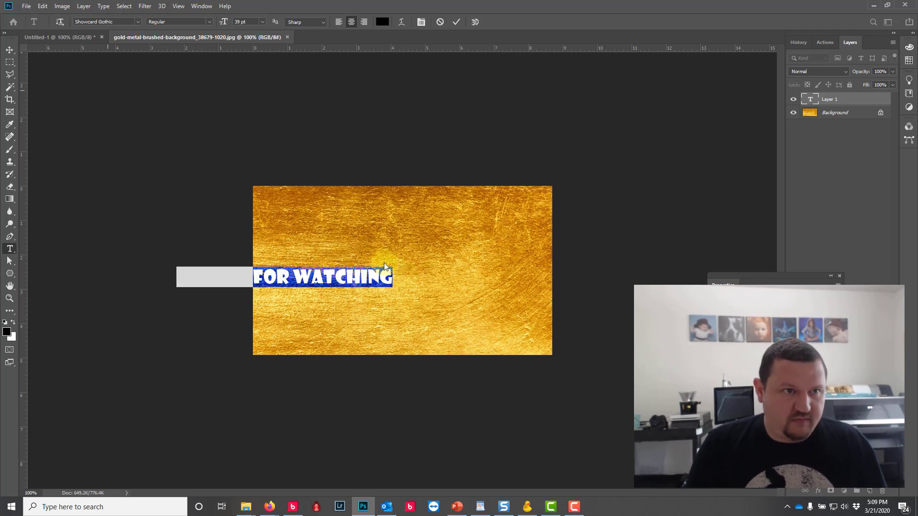
{"action": "left_click", "coordinate": [10, 50]}
{"action": "left_click_drag", "start_coordinate": [302, 278], "coordinate": [418, 260]}
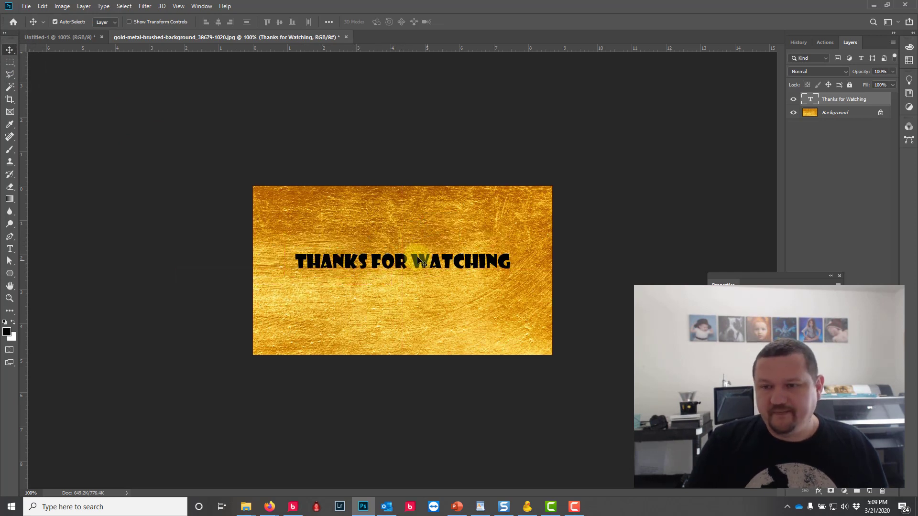
- Duplicate the gold Background layer and hide the original
{"action": "left_click", "coordinate": [838, 114]}
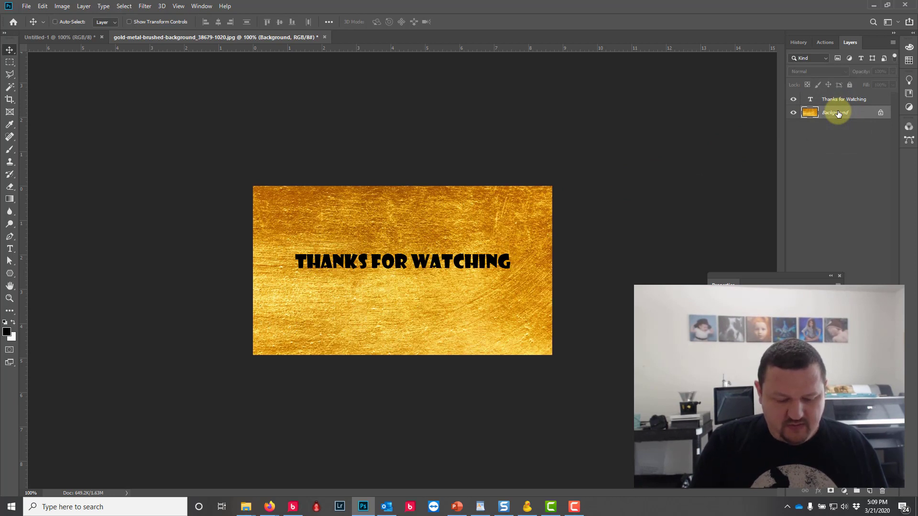
{"action": "key", "text": "ctrl+j"}
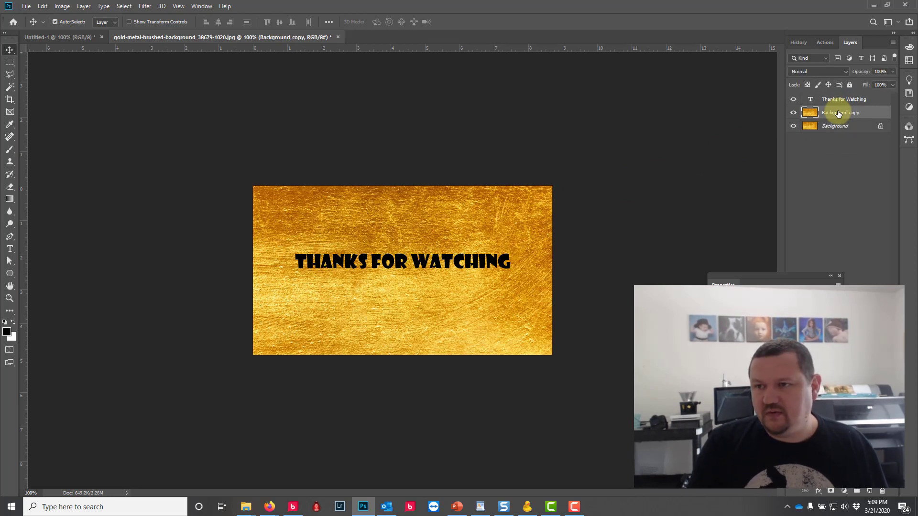
{"action": "left_click", "coordinate": [793, 126]}
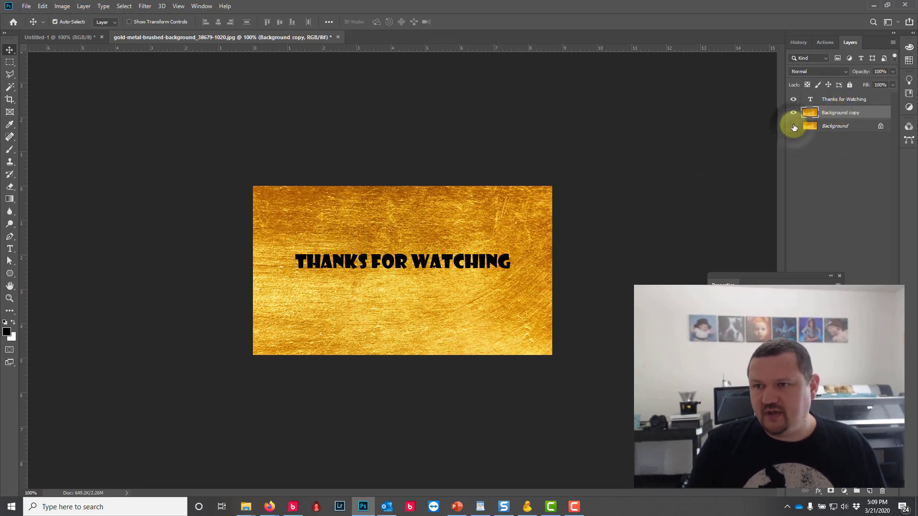
- Mask the Background copy layer with the outline of the text and hide the Thanks for Watching text layer
{"action": "left_click", "coordinate": [811, 100], "text": "ctrl"}
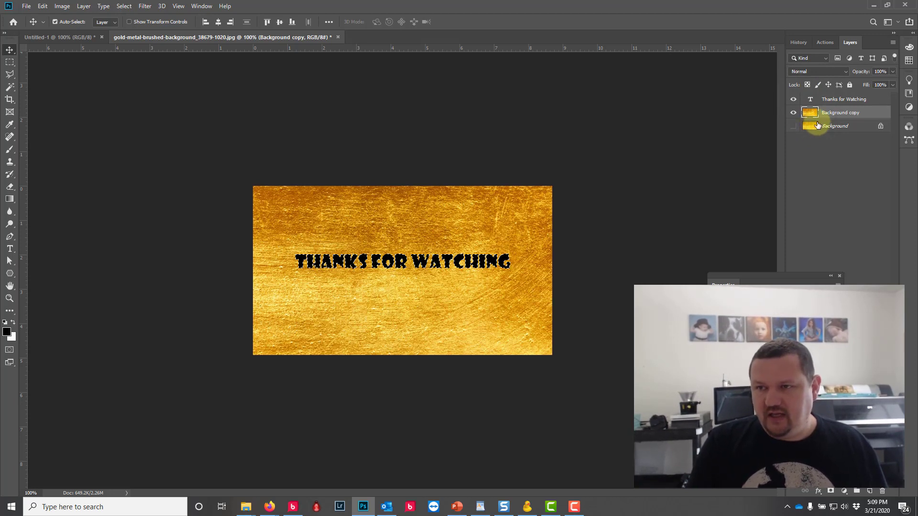
{"action": "left_click", "coordinate": [839, 276]}
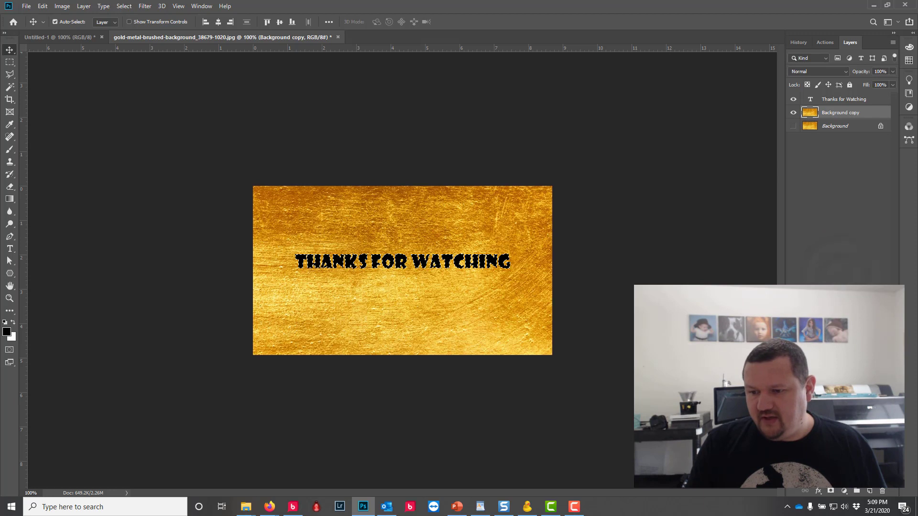
{"action": "left_click", "coordinate": [831, 491]}
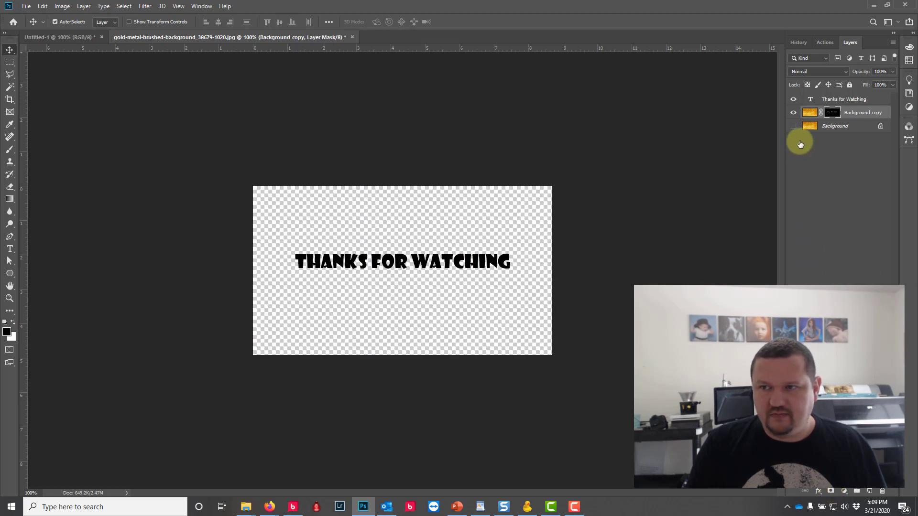
{"action": "left_click", "coordinate": [793, 99]}
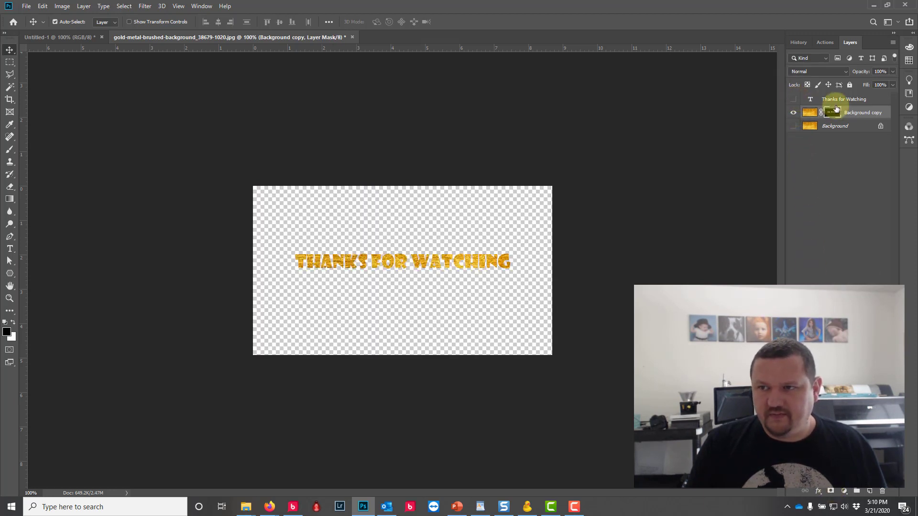
- Apply a Stroke layer effect to the masked Background copy layer and inspect the gold lettering up close
{"action": "right_click", "coordinate": [868, 108]}
{"action": "left_click", "coordinate": [802, 107]}
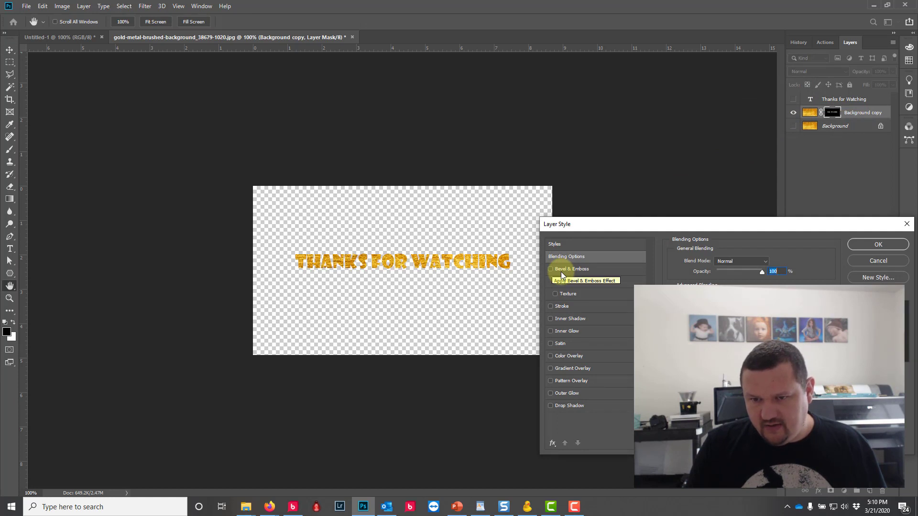
{"action": "left_click", "coordinate": [550, 307]}
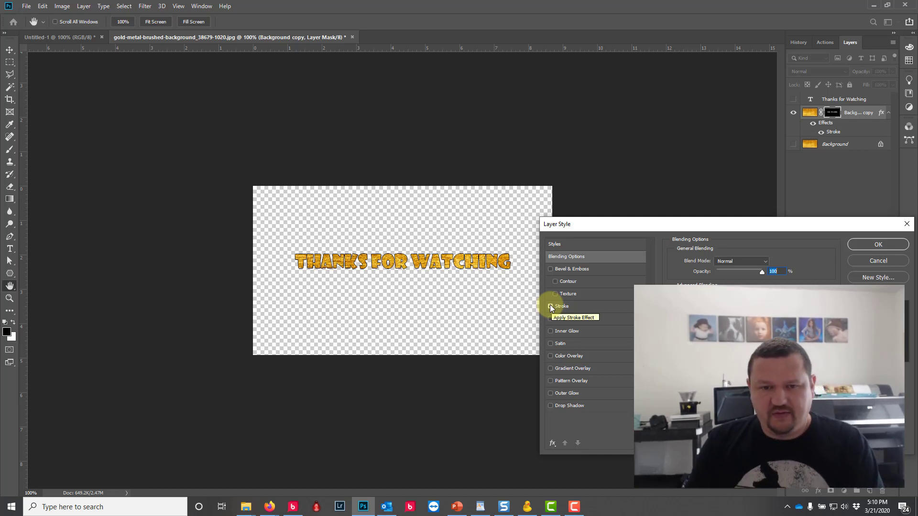
{"action": "left_click", "coordinate": [866, 247]}
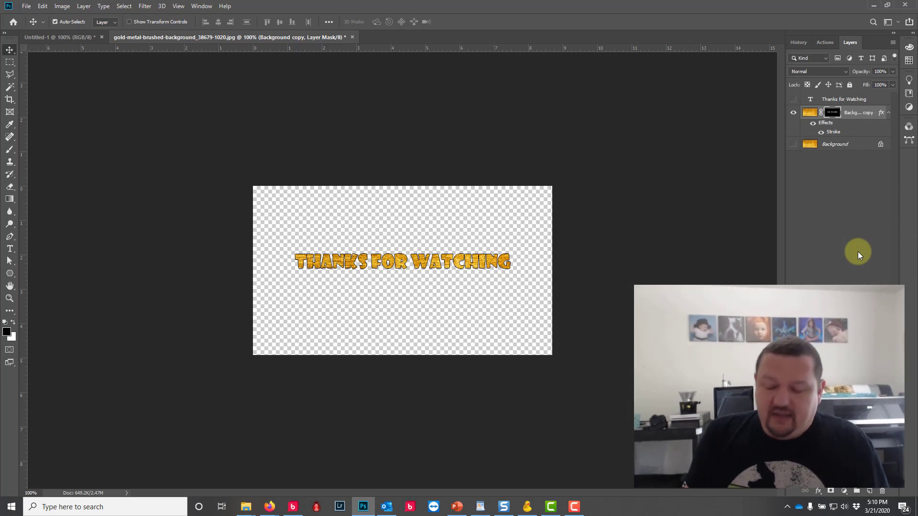
{"action": "key", "text": "ctrl+plus"}
{"action": "key", "text": "ctrl+plus"}
{"action": "key", "text": "ctrl+plus"}
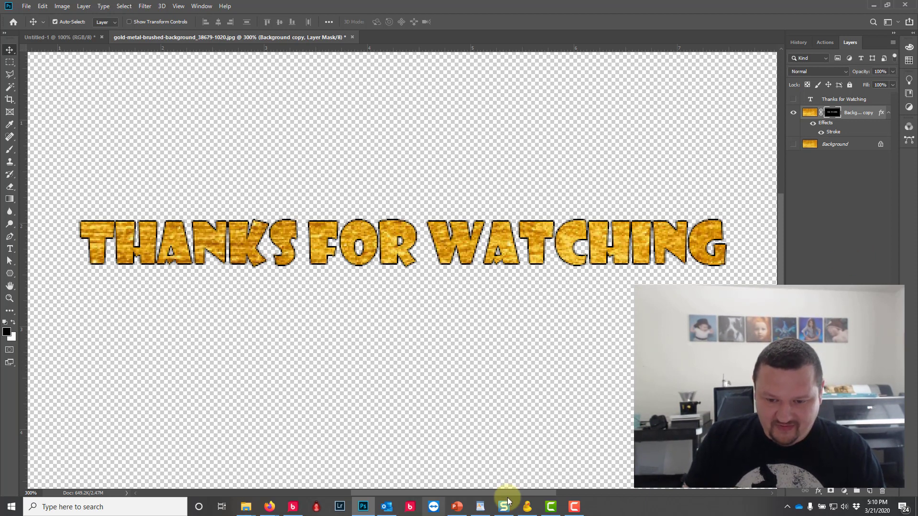
{"action": "left_click", "coordinate": [551, 510]}
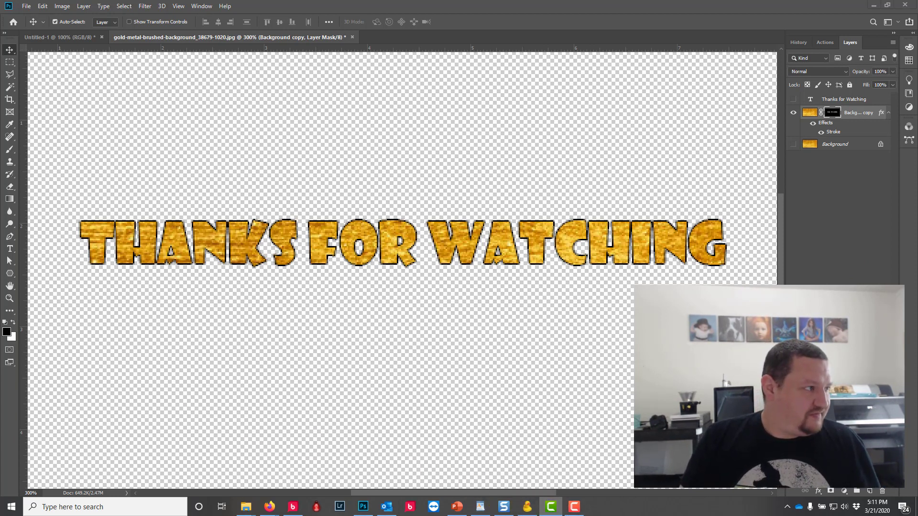